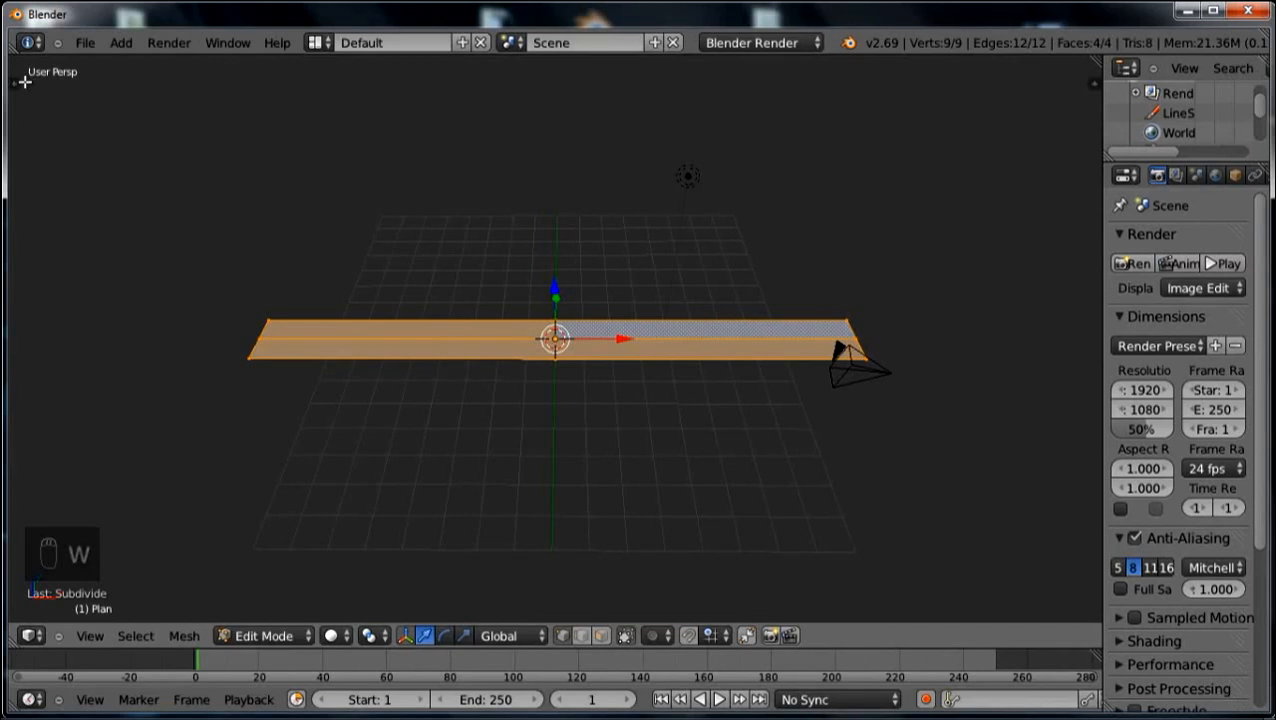
# Increase the number of cuts of the plane's last subdivision to 10.
pyautogui.click(14, 83)
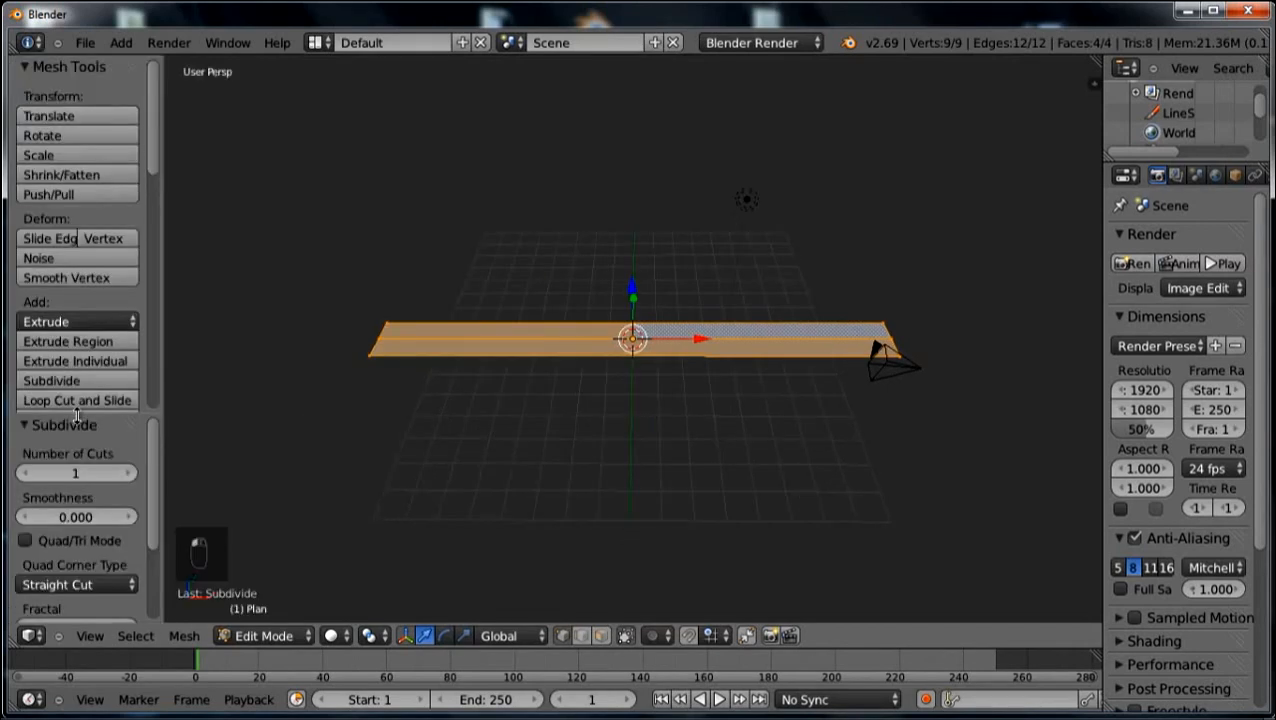
pyautogui.moveTo(78, 414); pyautogui.dragTo(42, 272)
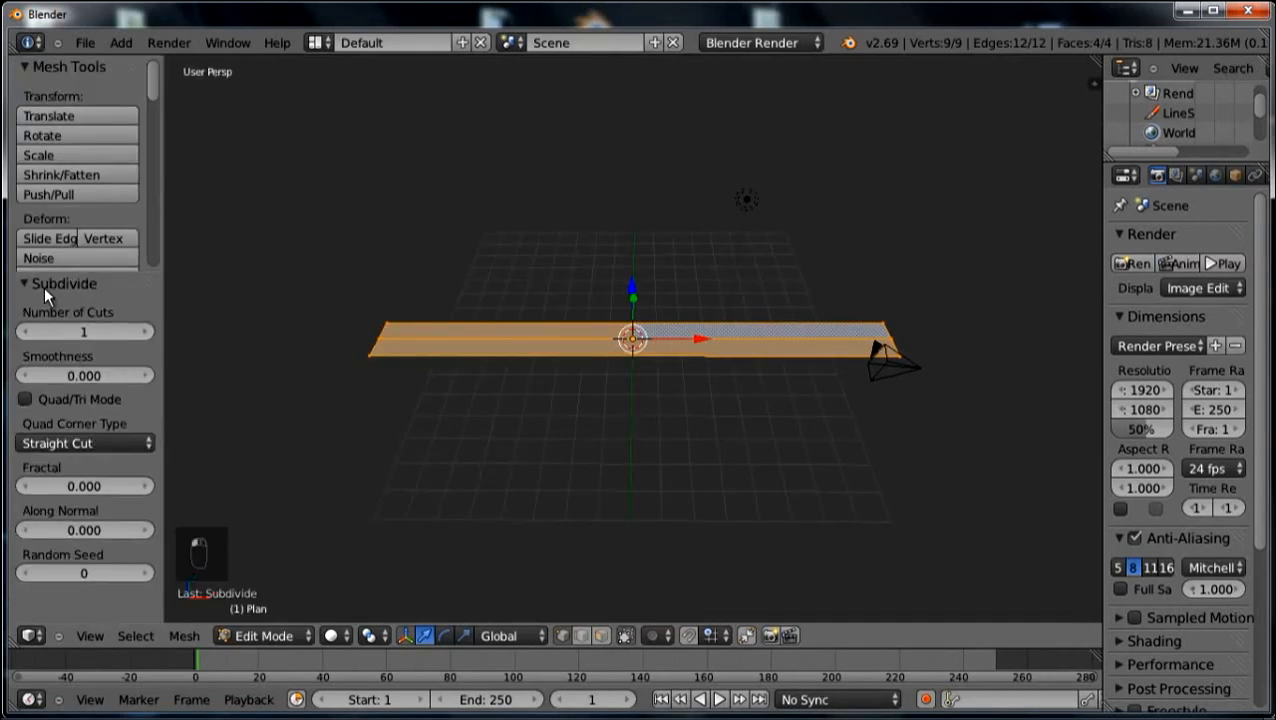
pyautogui.click(145, 332)
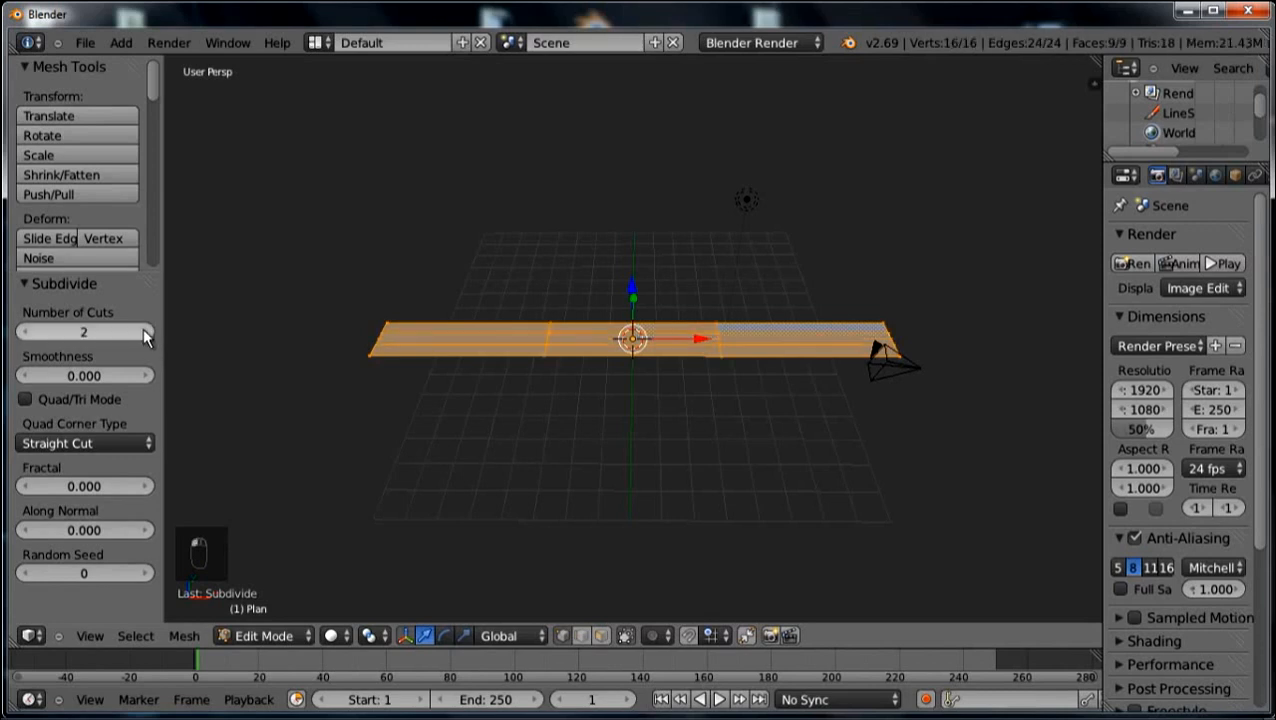
pyautogui.click(145, 332)
pyautogui.click(145, 332)
pyautogui.click(145, 332)
pyautogui.click(145, 332)
pyautogui.click(145, 332)
pyautogui.click(145, 332)
pyautogui.click(145, 332)
pyautogui.click(145, 332)
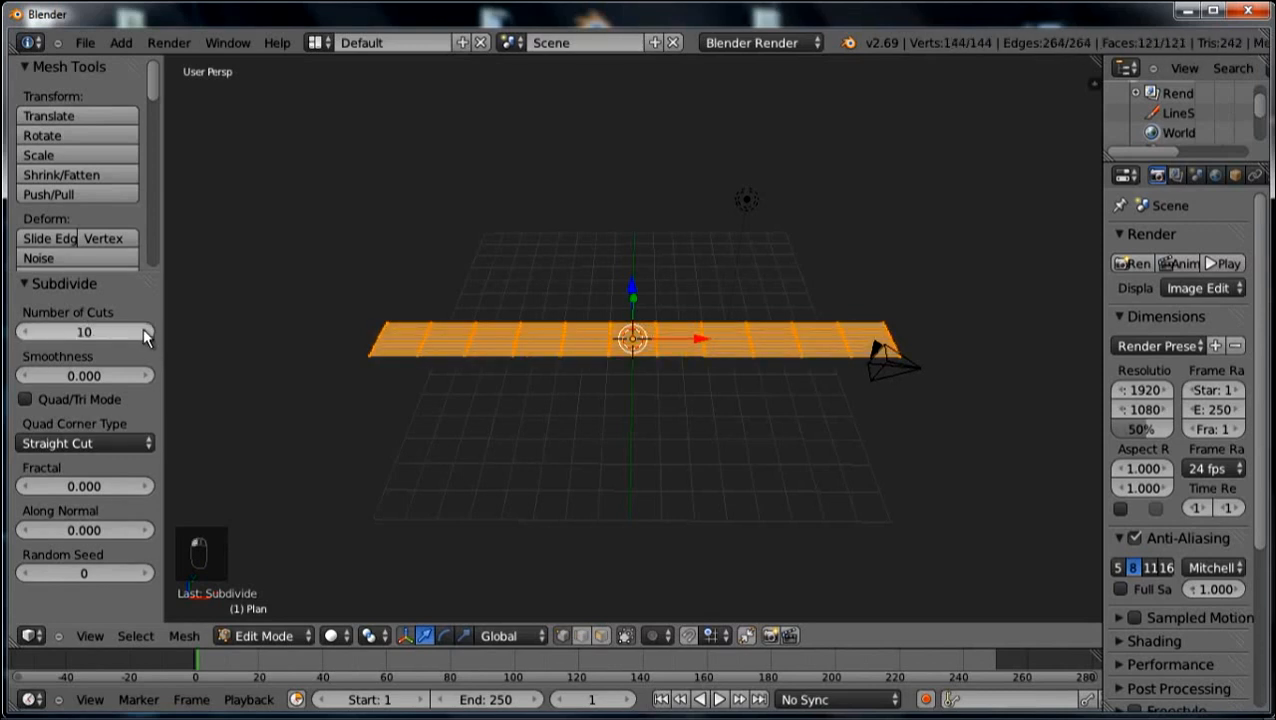
# Subdivide the whole plane again with 3 cuts and return to Object Mode.
pyautogui.press('w')
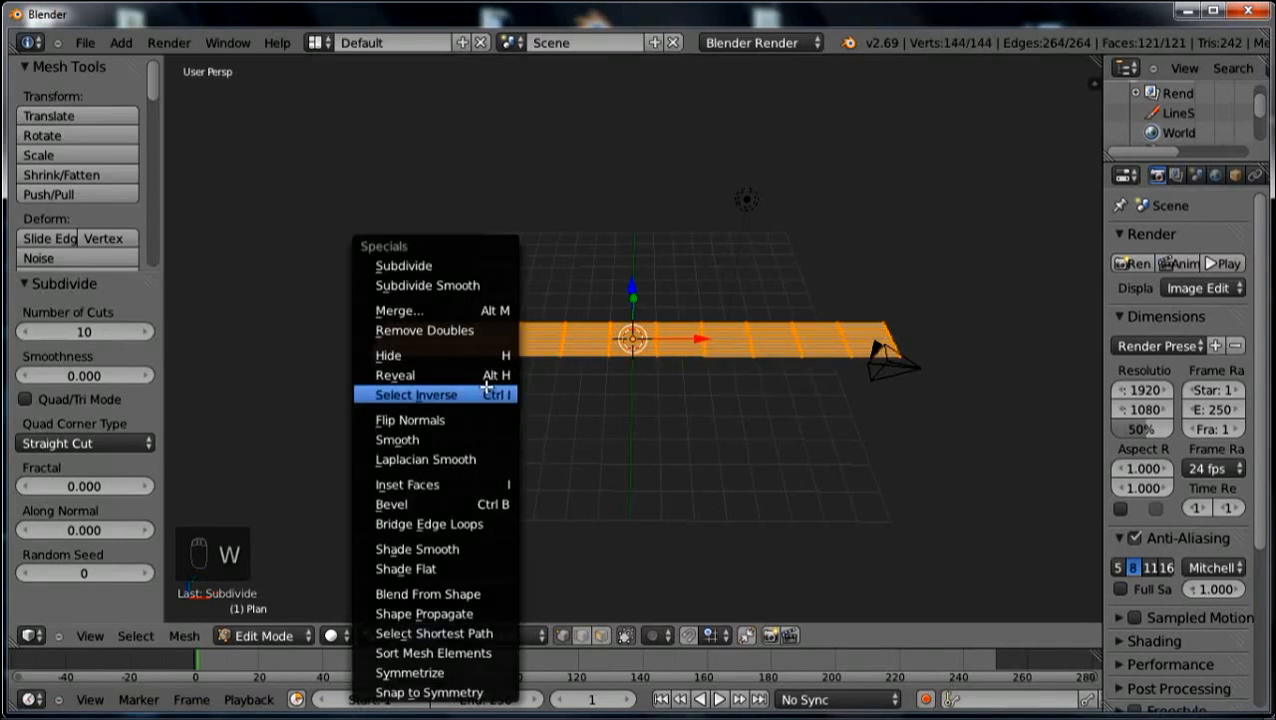
pyautogui.click(442, 268)
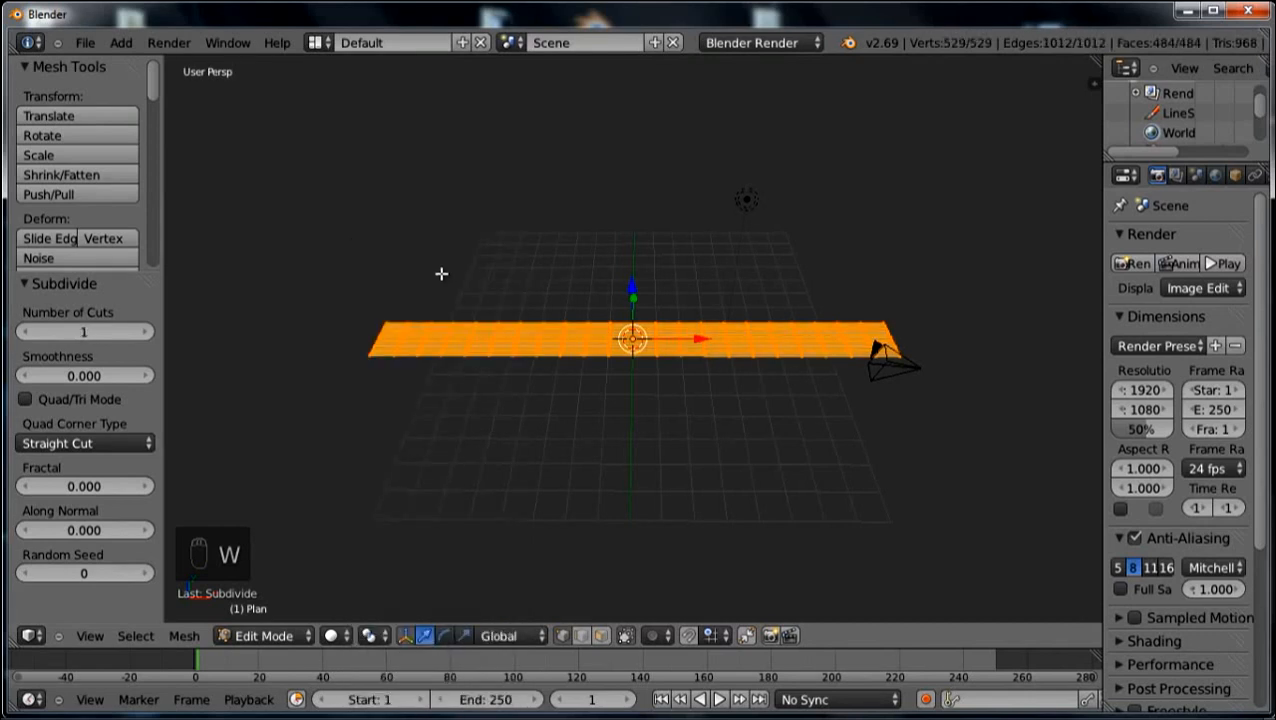
pyautogui.click(147, 333)
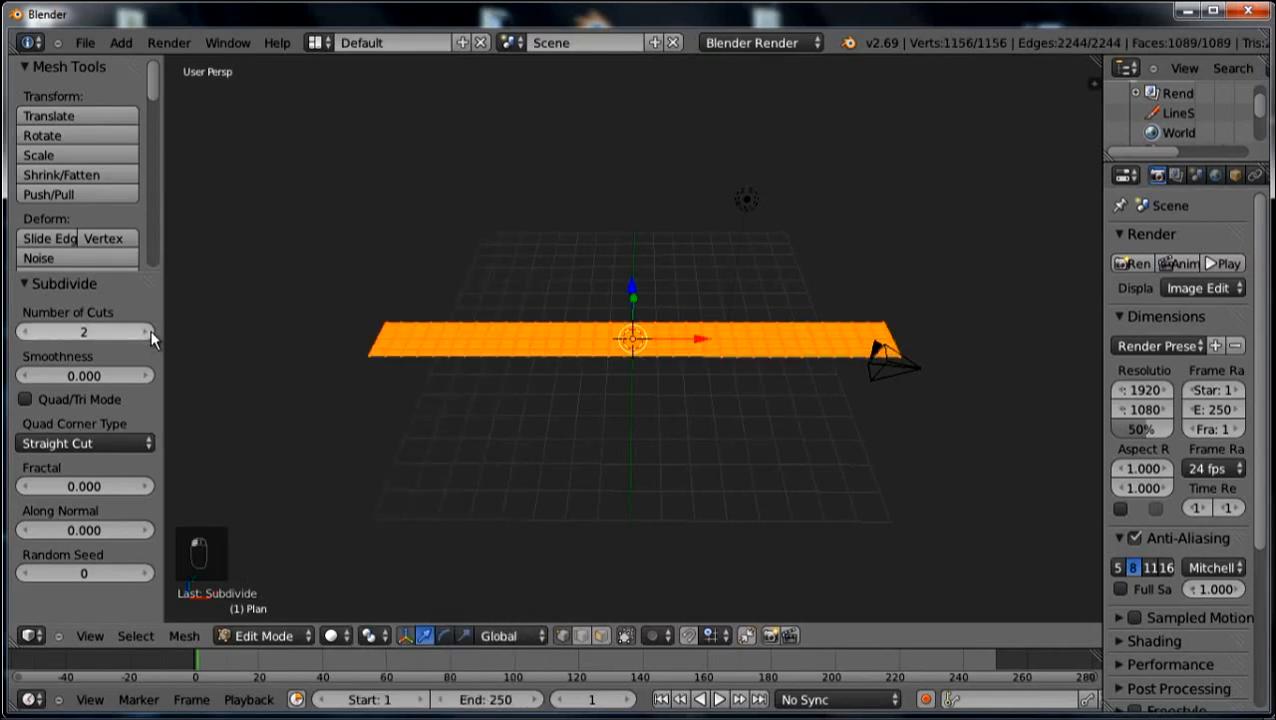
pyautogui.click(147, 333)
pyautogui.press('Tab')
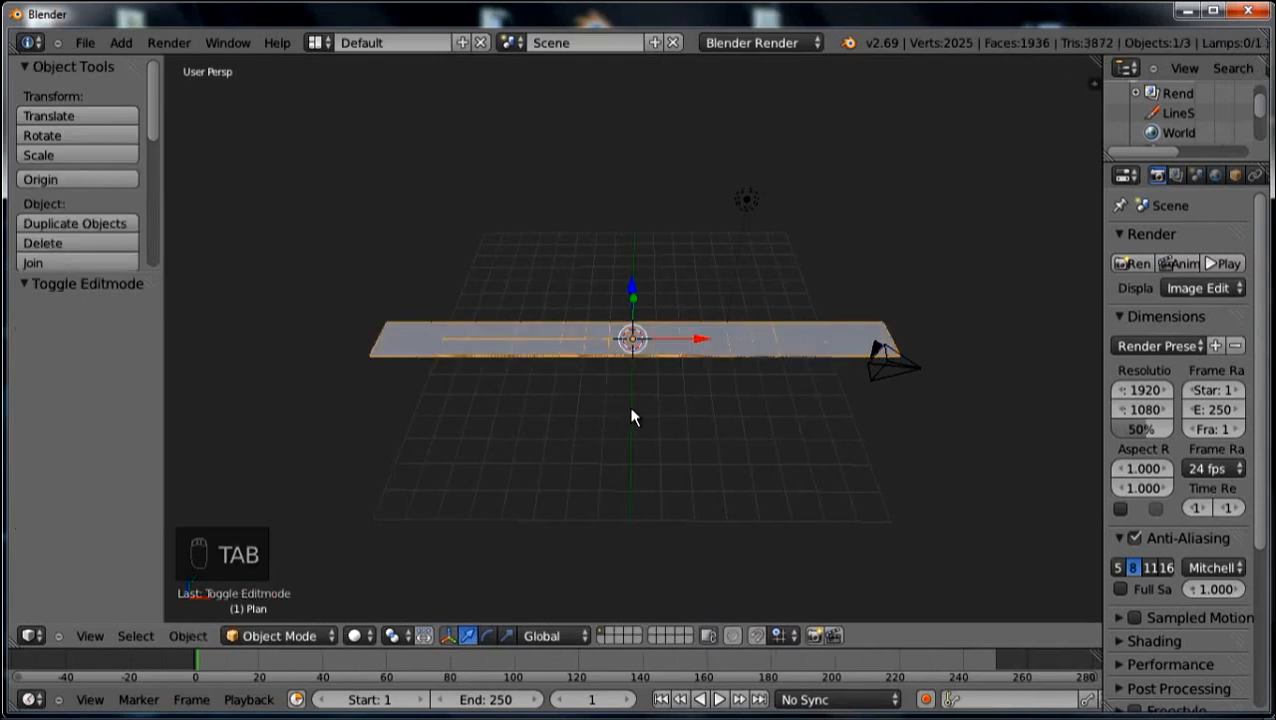
# Add a Wind force field and move it about 10.9 units along X to the strip's end.
pyautogui.moveTo(632, 416); pyautogui.dragTo(601, 479, button='middle')
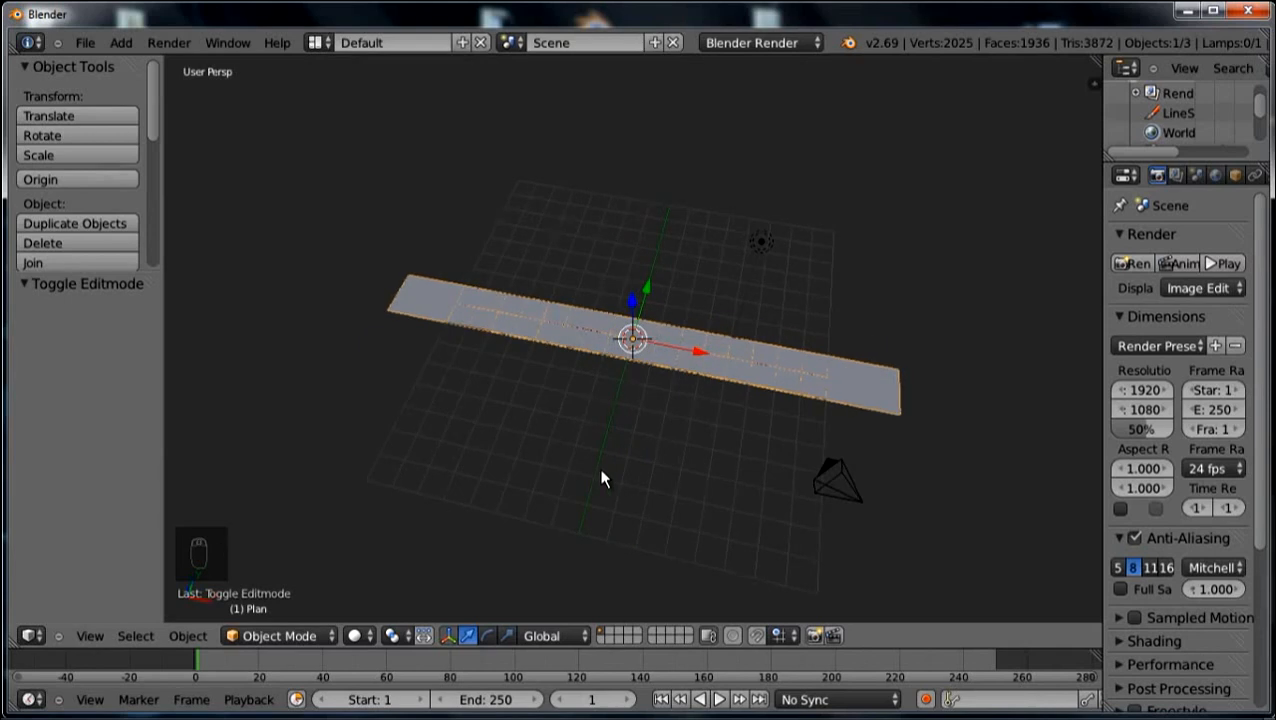
pyautogui.hotkey('shift', 'a')
pyautogui.moveTo(558, 672)
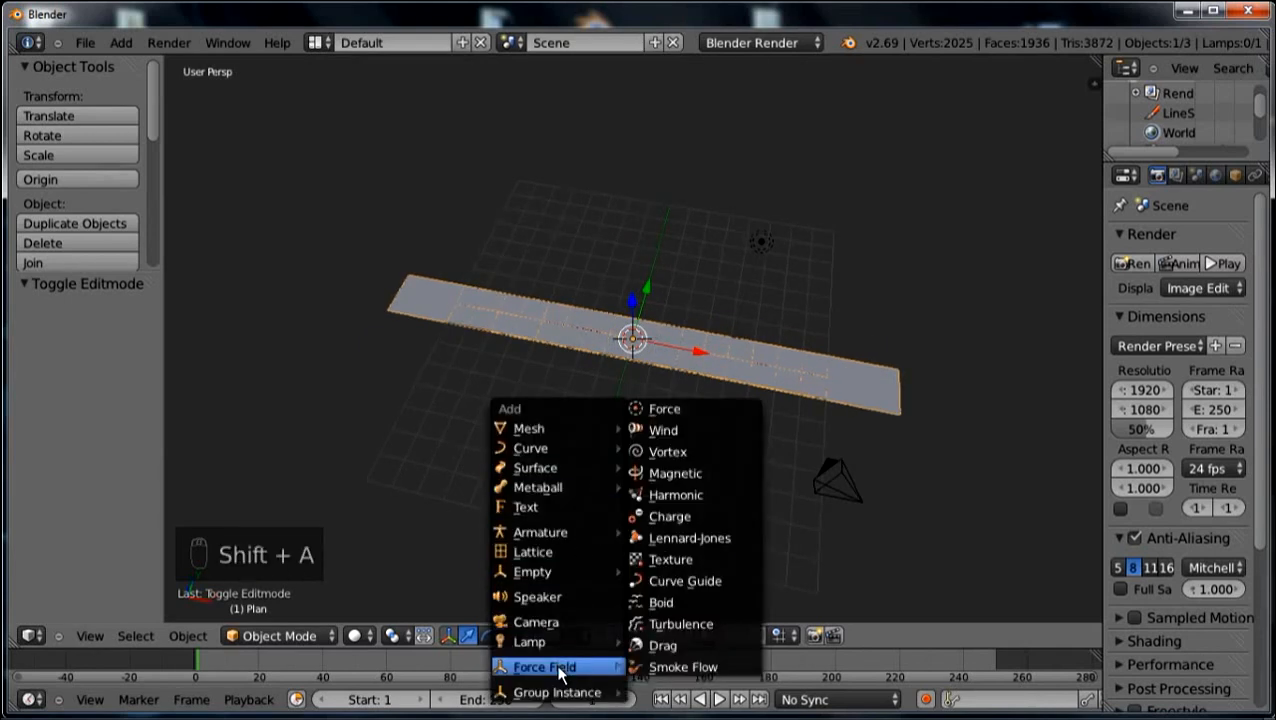
pyautogui.click(689, 432)
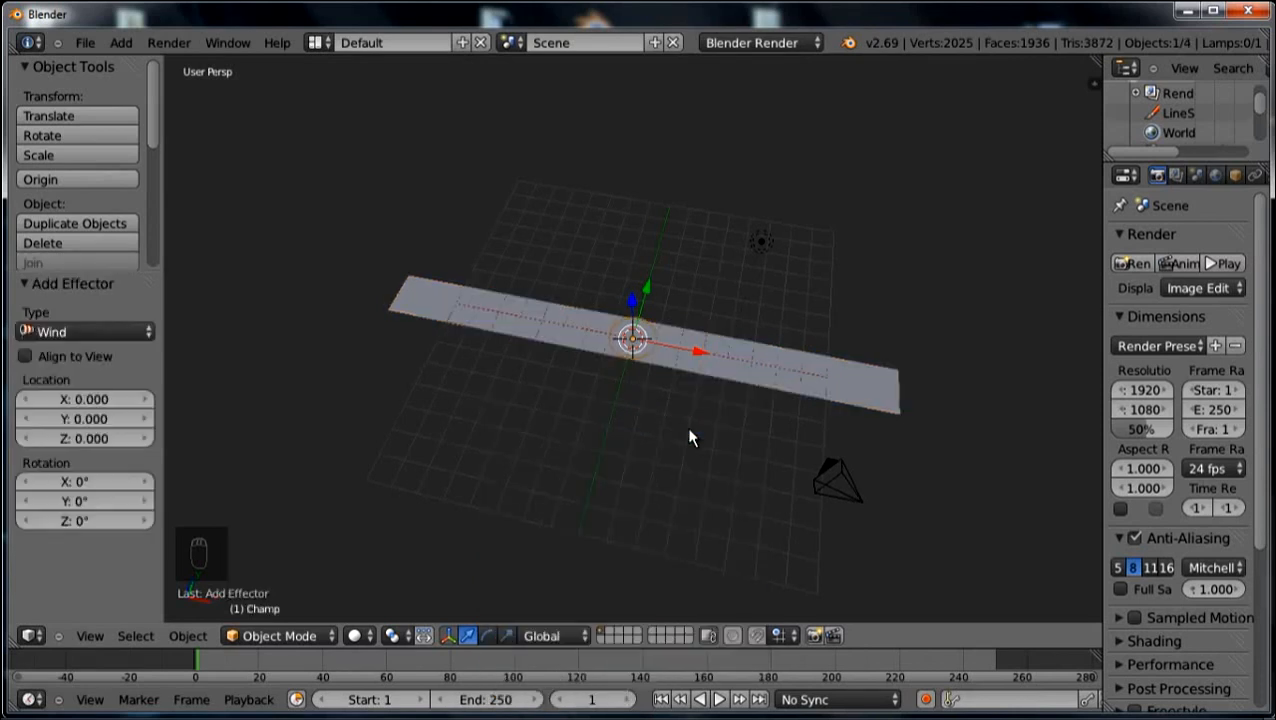
pyautogui.moveTo(700, 358); pyautogui.dragTo(963, 411)
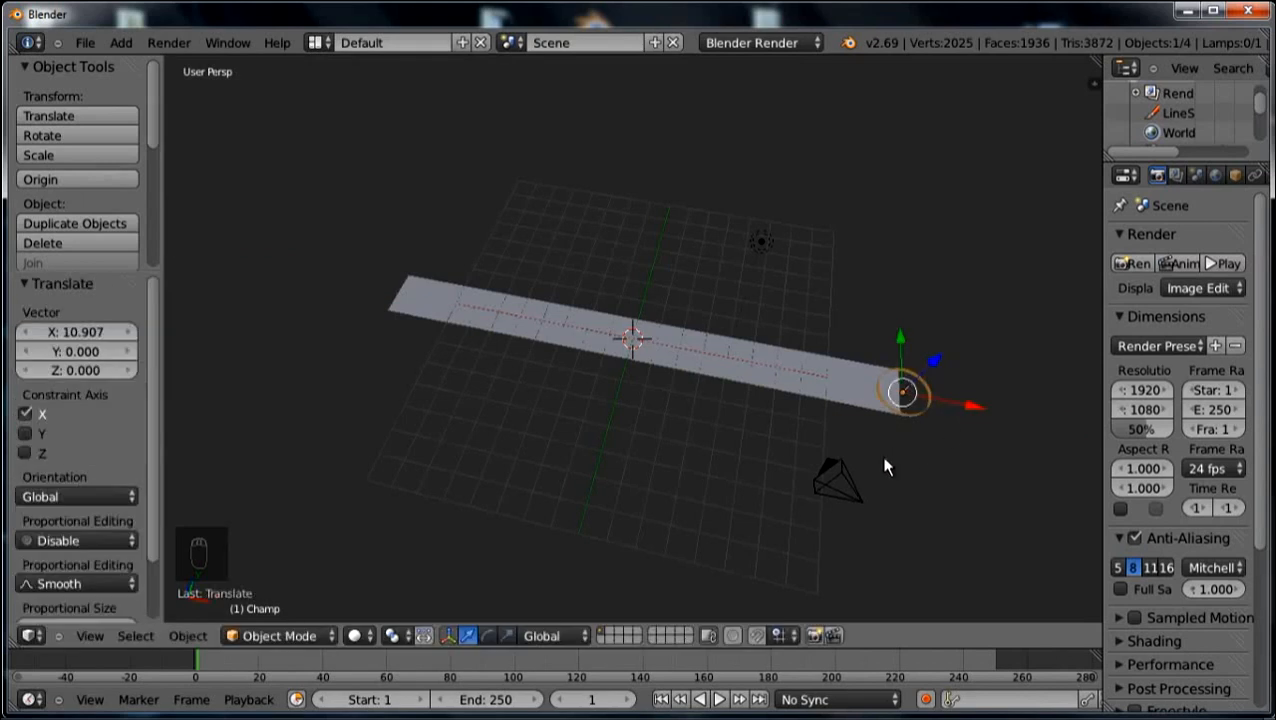
# Rotate the wind force field -90° about the global Y axis.
pyautogui.moveTo(885, 462)
pyautogui.mouseDown(button='middle')
pyautogui.moveTo(870, 430)
pyautogui.moveTo(866, 452)
pyautogui.mouseUp(button='middle')
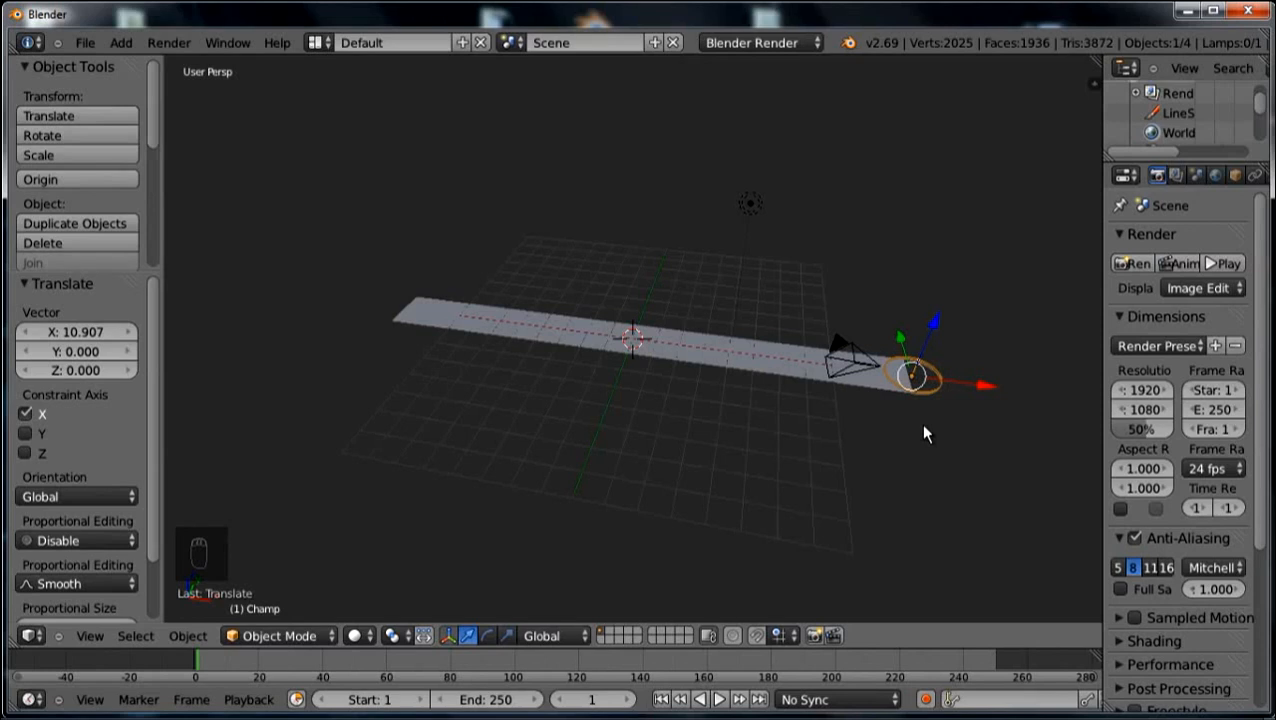
pyautogui.write('ry-90')
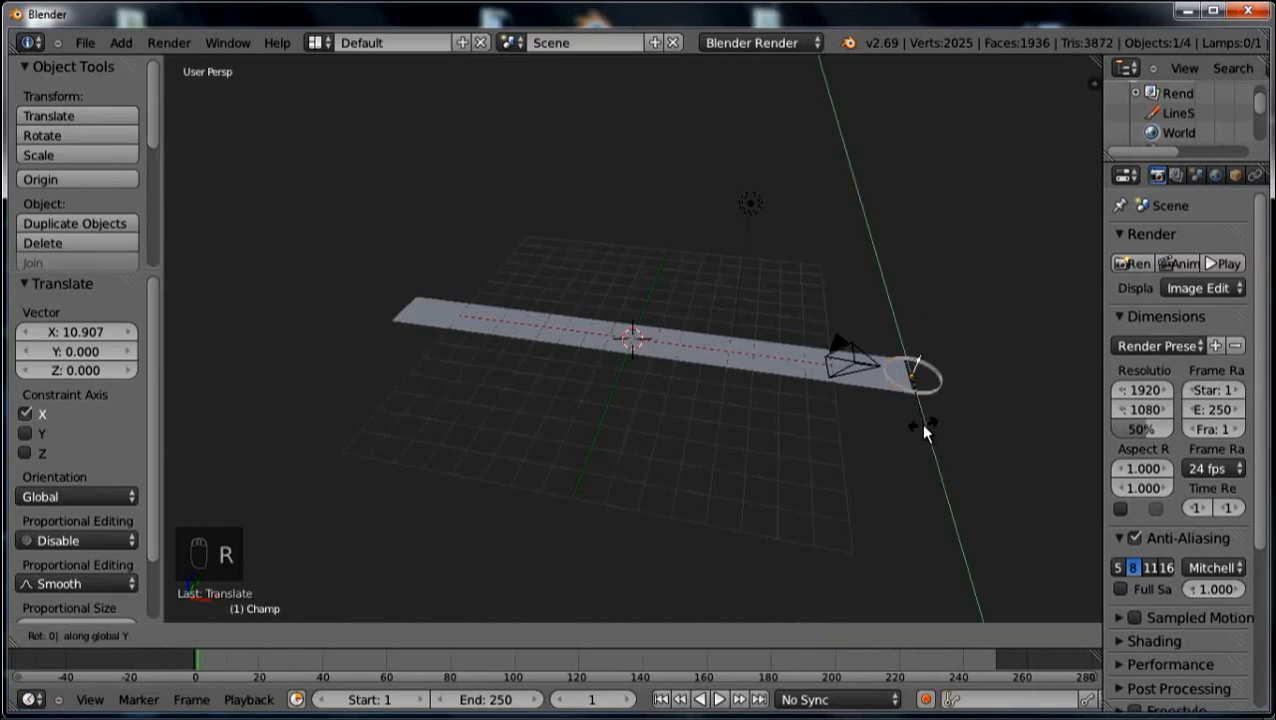
pyautogui.press('Return')
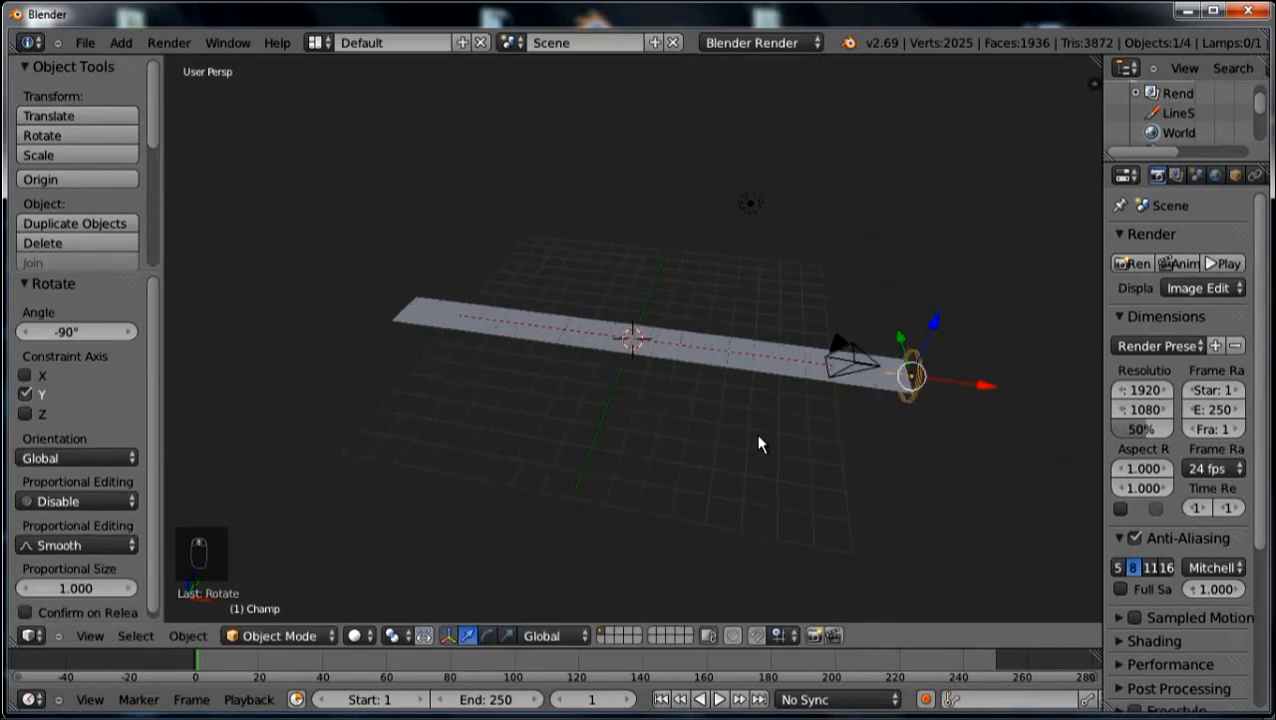
# Weight paint the strip's short edge beside the wind field with weight 1.000 and brush radius 35, seen from above.
pyautogui.moveTo(757, 441); pyautogui.dragTo(787, 453, button='middle')
pyautogui.rightClick(793, 337)
pyautogui.click(306, 635)
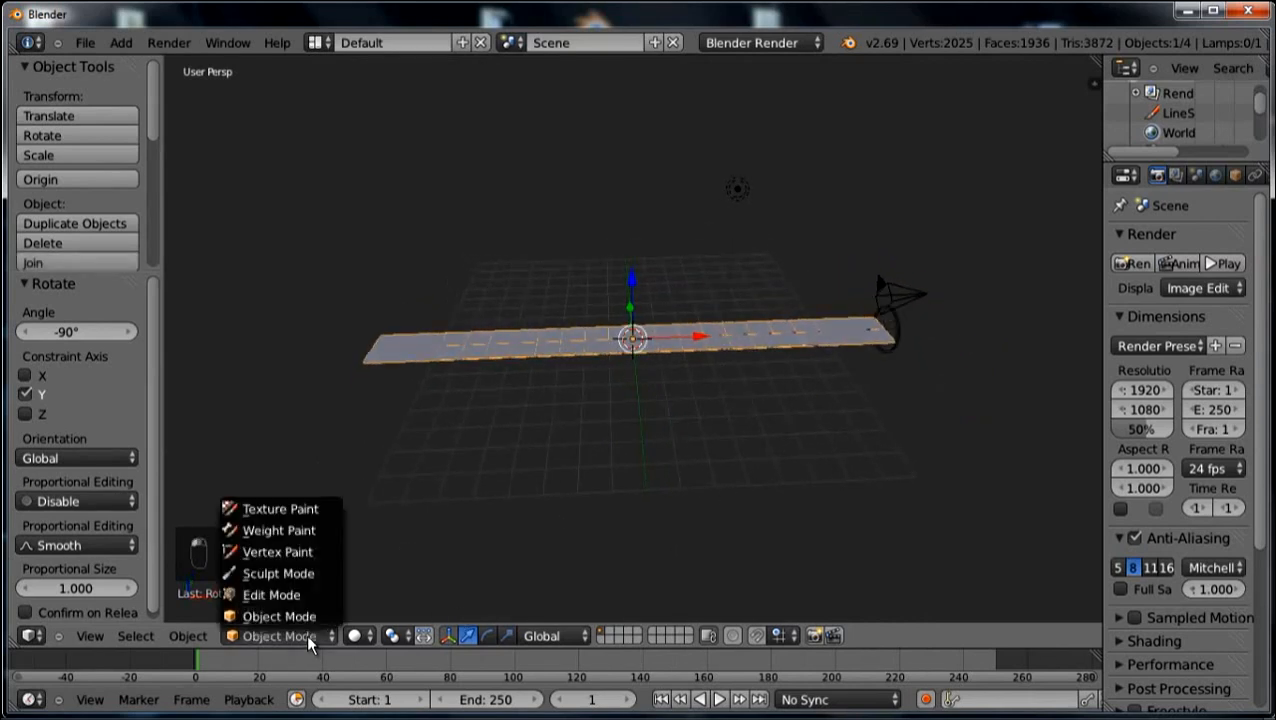
pyautogui.click(299, 530)
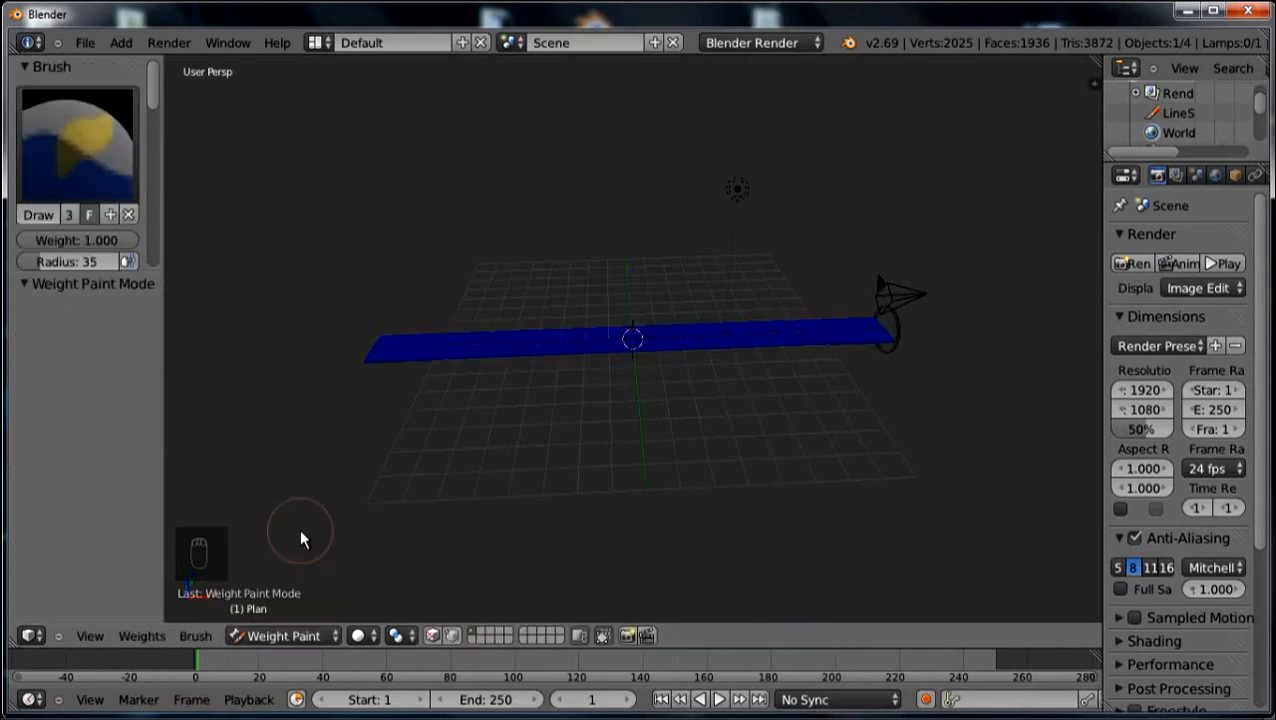
pyautogui.press('KP_7')
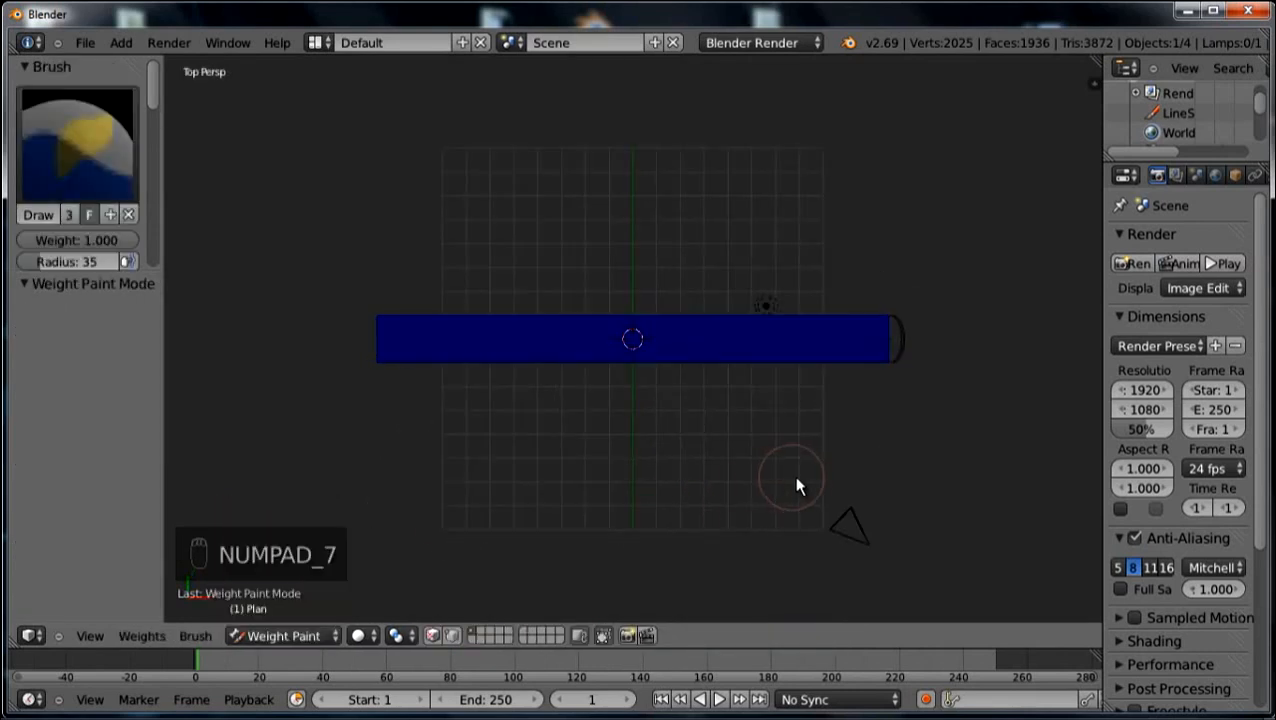
pyautogui.keyDown('shift'); pyautogui.moveTo(780, 477); pyautogui.dragTo(687, 461, button='middle'); pyautogui.keyUp('shift')
pyautogui.scroll(6, 808, 364)
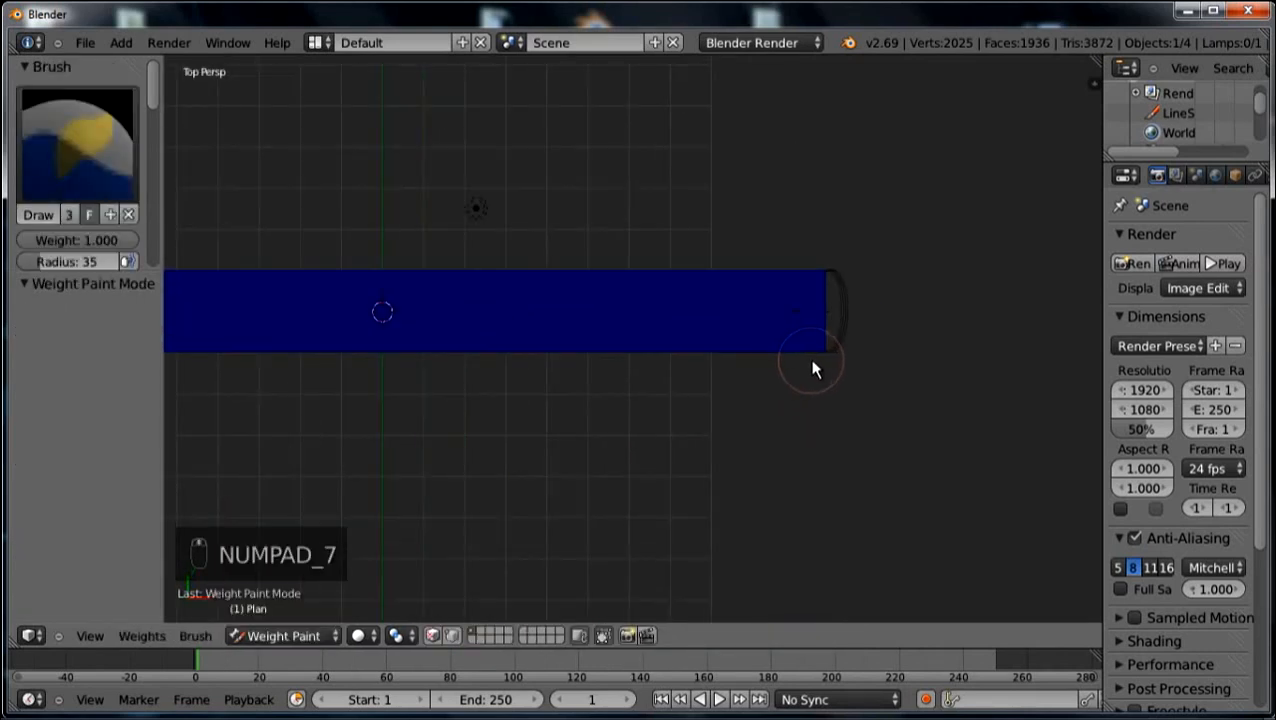
pyautogui.moveTo(958, 226); pyautogui.dragTo(968, 362)
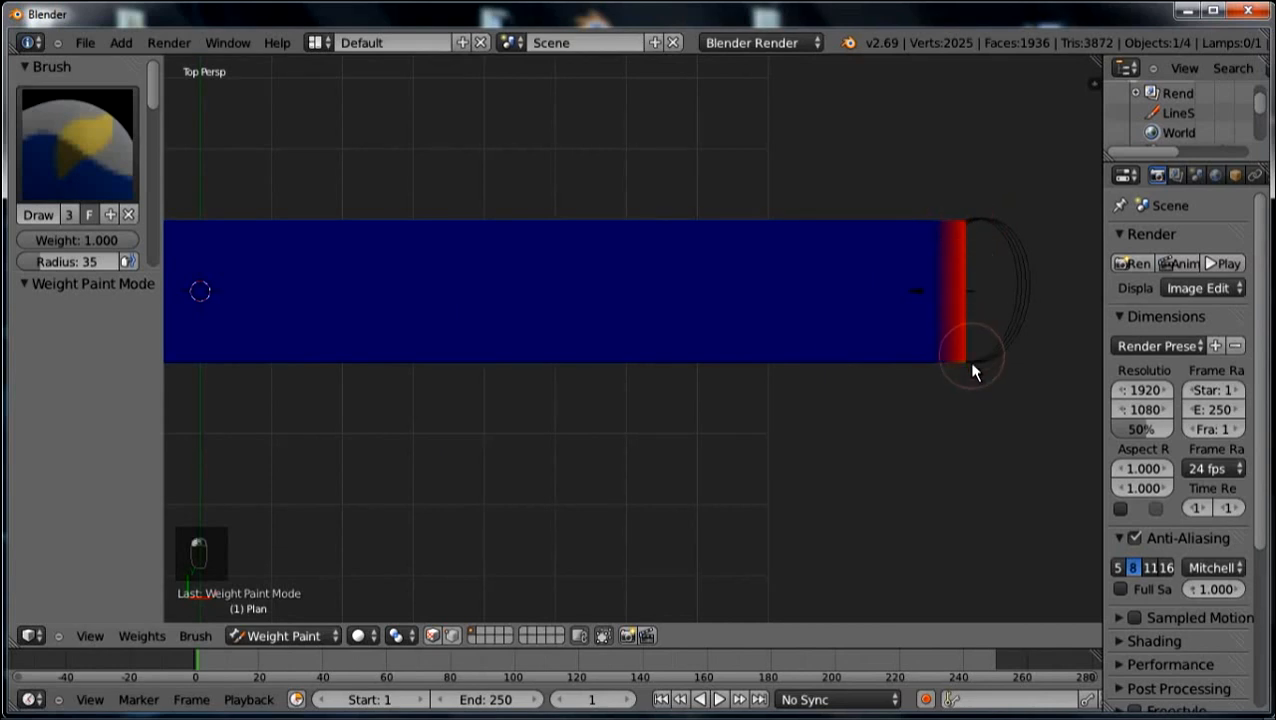
# Switch the painted strip from Weight Paint back to Object Mode.
pyautogui.scroll(-3, 900, 480)
pyautogui.keyDown('shift'); pyautogui.moveTo(602, 502); pyautogui.dragTo(749, 456, button='middle'); pyautogui.keyUp('shift')
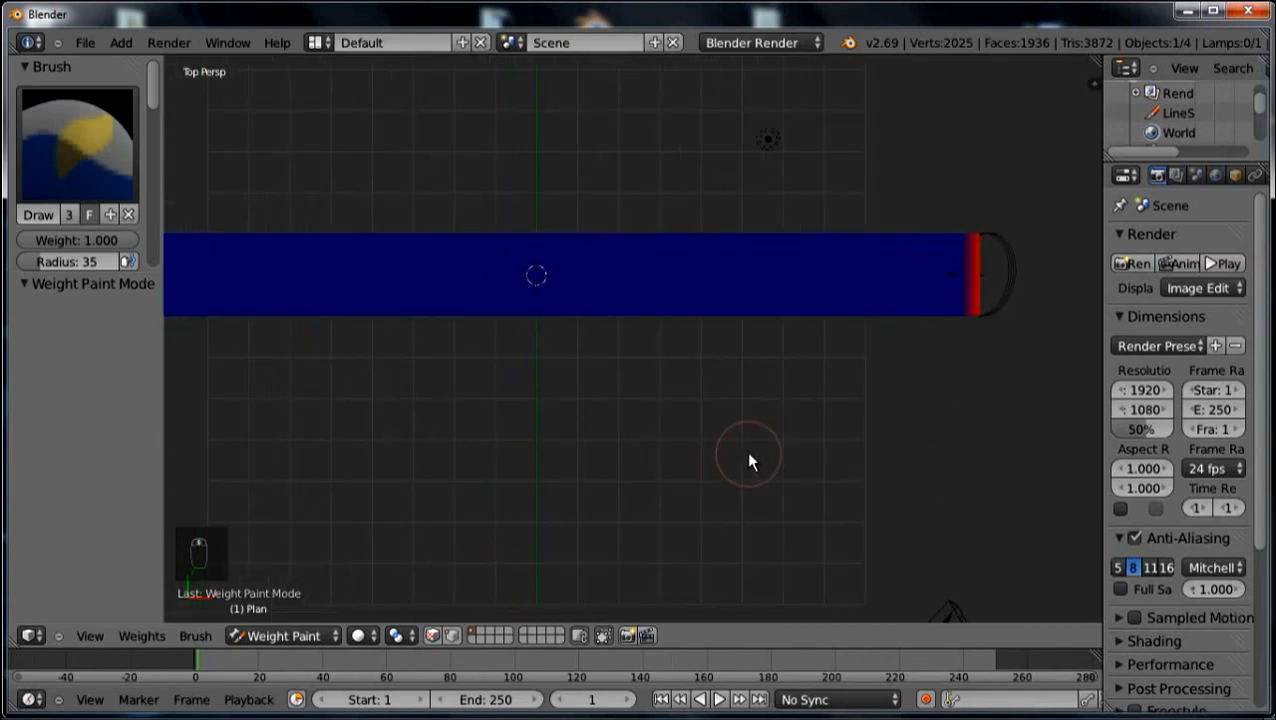
pyautogui.scroll(-3, 700, 456)
pyautogui.moveTo(635, 468); pyautogui.dragTo(635, 430, button='middle')
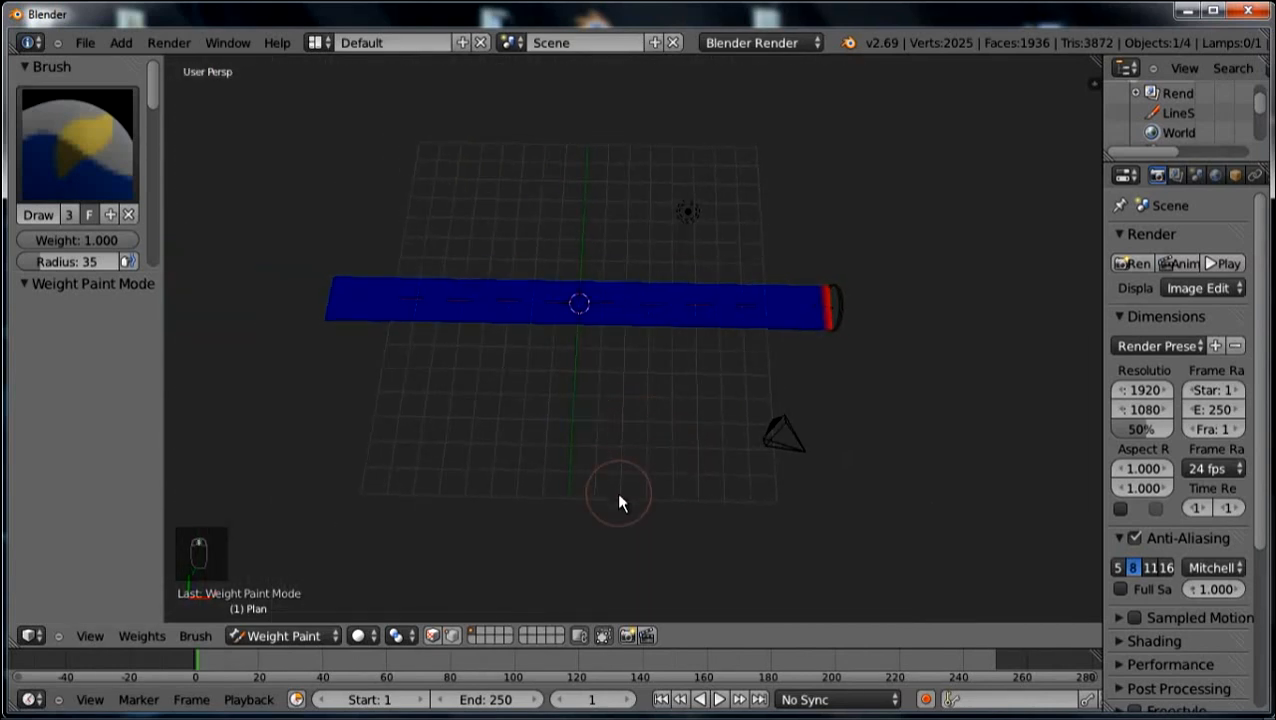
pyautogui.moveTo(621, 504); pyautogui.dragTo(629, 439, button='middle')
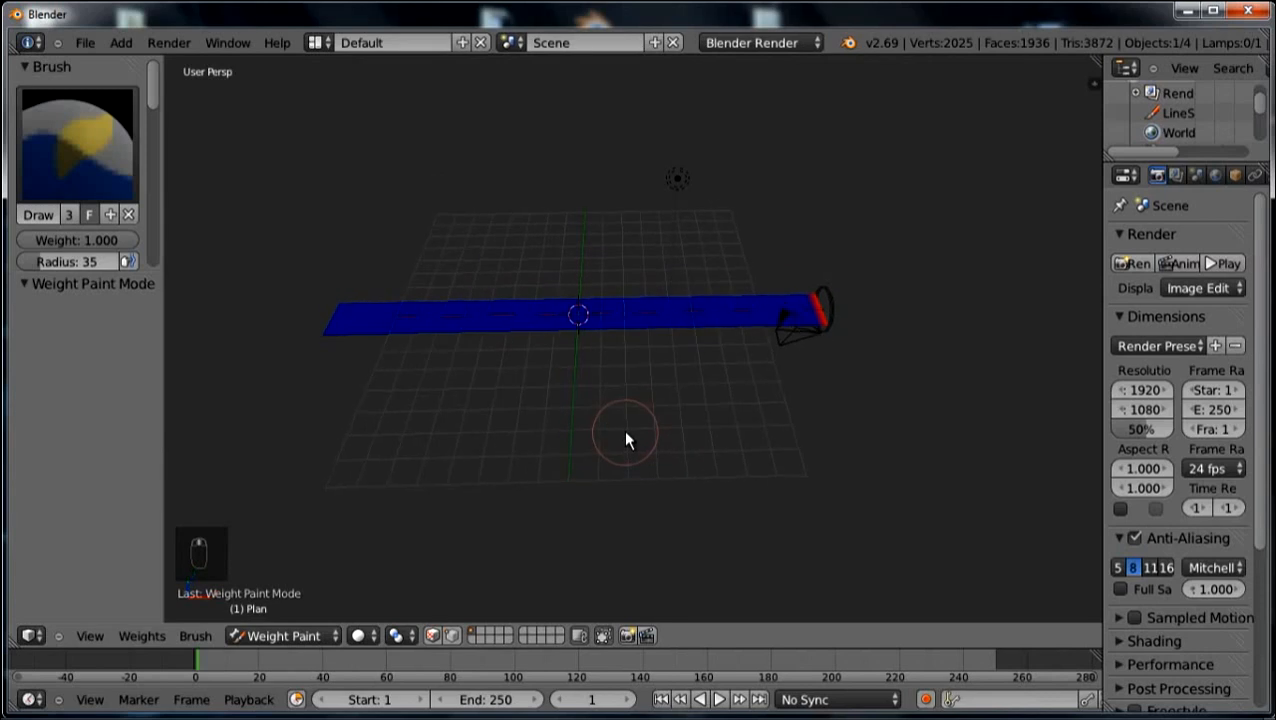
pyautogui.click(280, 636)
pyautogui.click(277, 616)
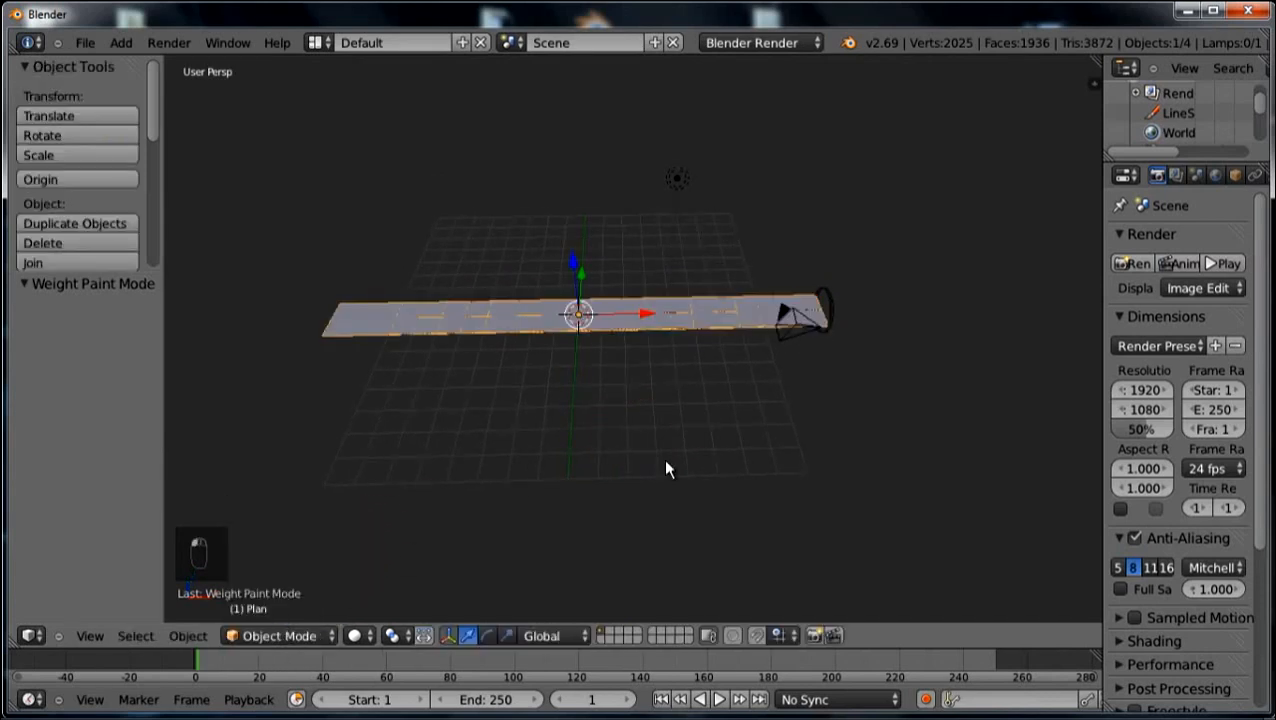
# Enable Cloth physics on the strip and set its structural stiffness to 2.
pyautogui.moveTo(663, 459); pyautogui.dragTo(684, 456, button='middle')
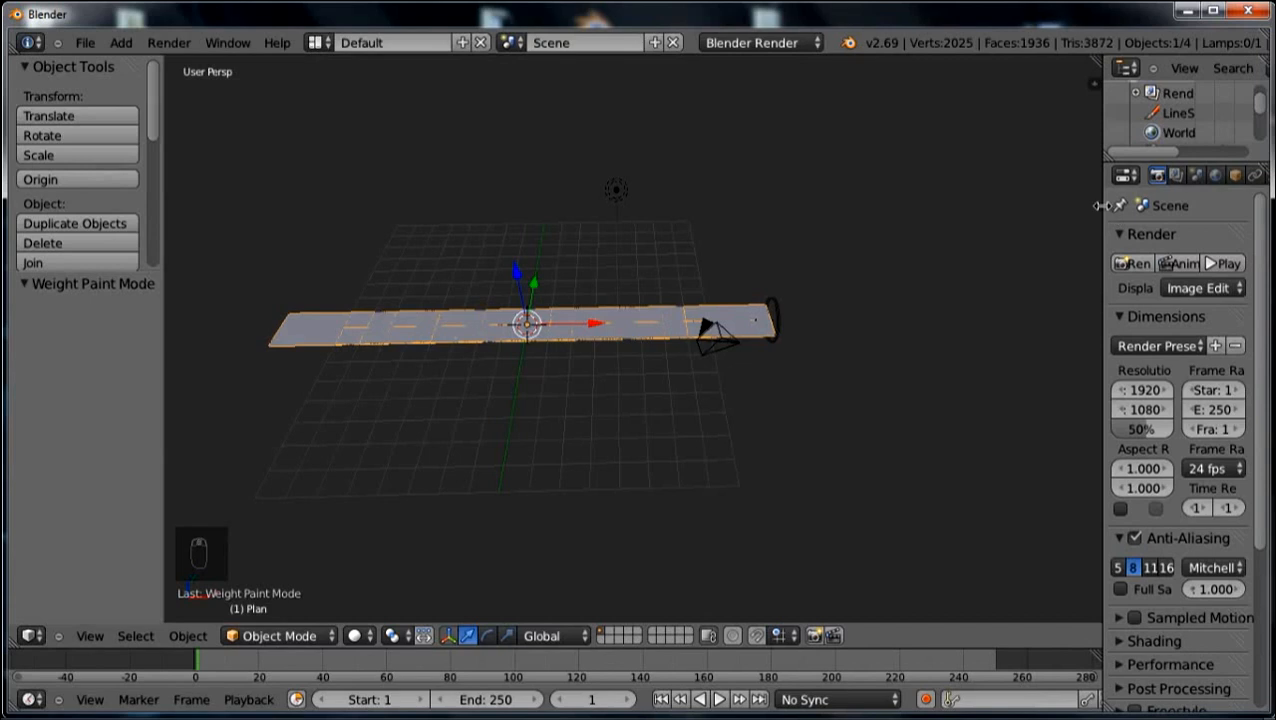
pyautogui.moveTo(1106, 210); pyautogui.dragTo(966, 220)
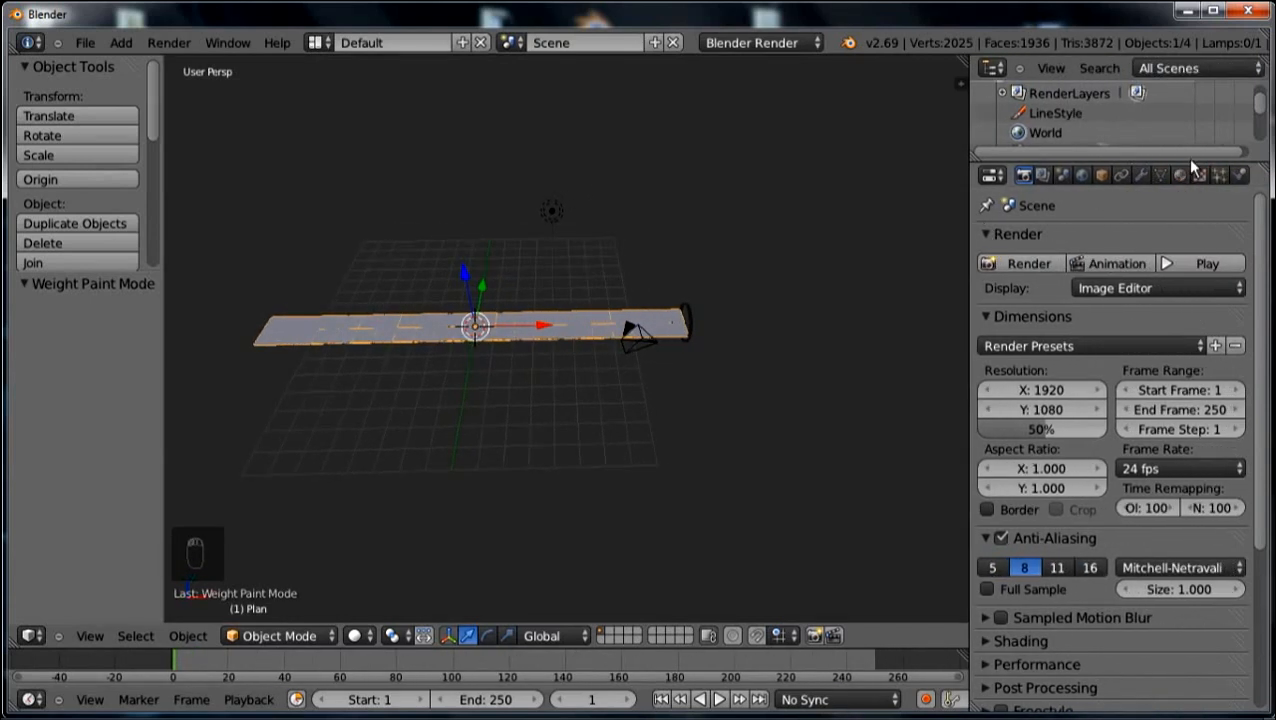
pyautogui.click(1240, 176)
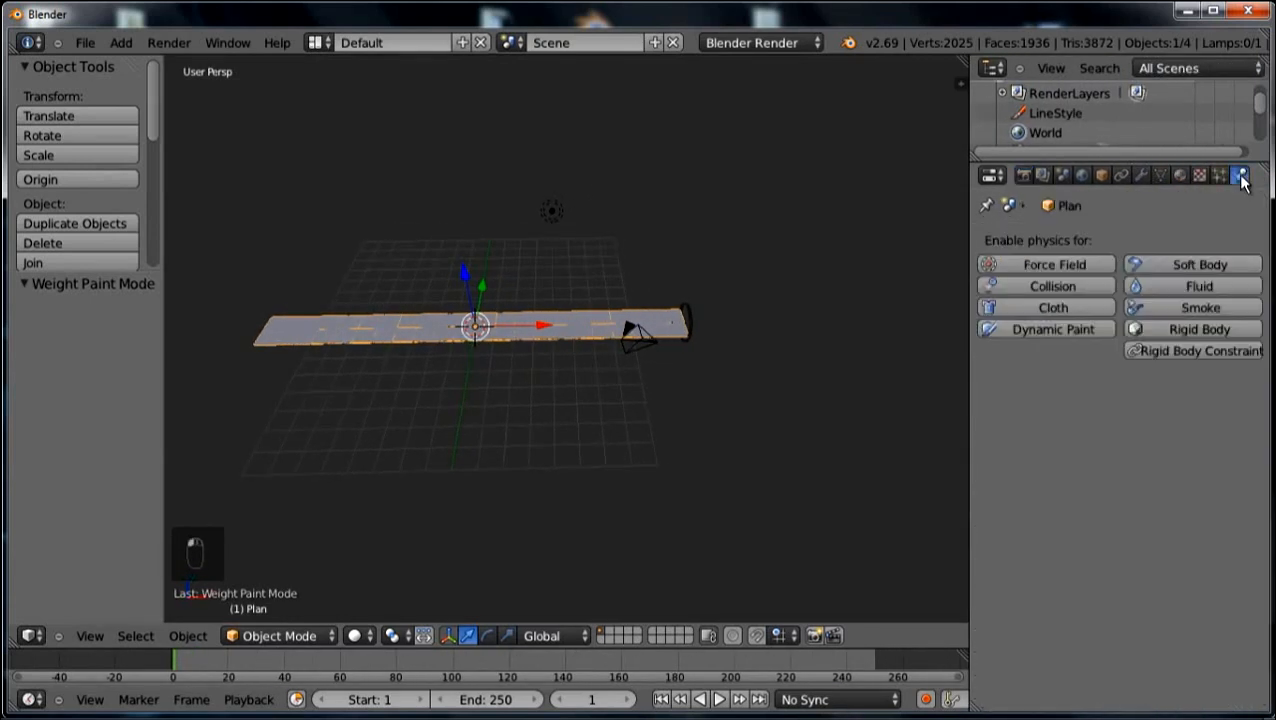
pyautogui.click(1034, 309)
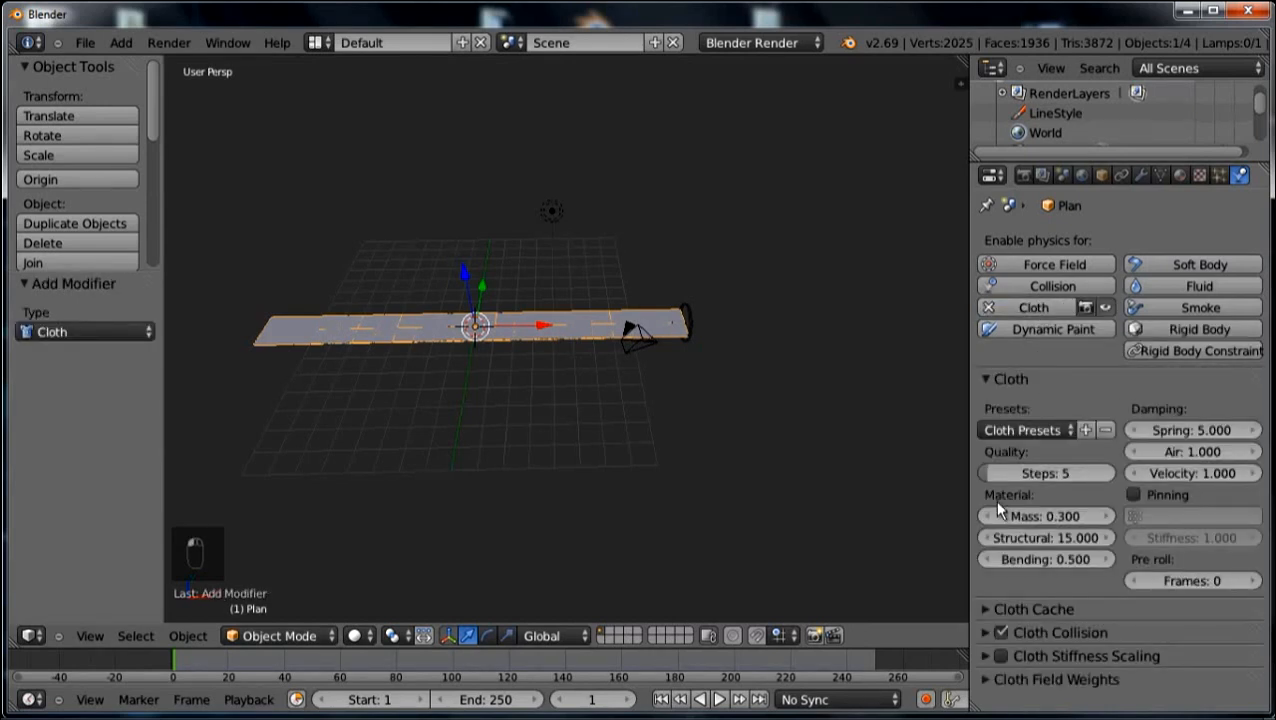
pyautogui.click(1030, 544)
pyautogui.write('2')
pyautogui.press('Return')
# Turn on cloth pinning and assign the vertex group Groupe to it.
pyautogui.click(1133, 494)
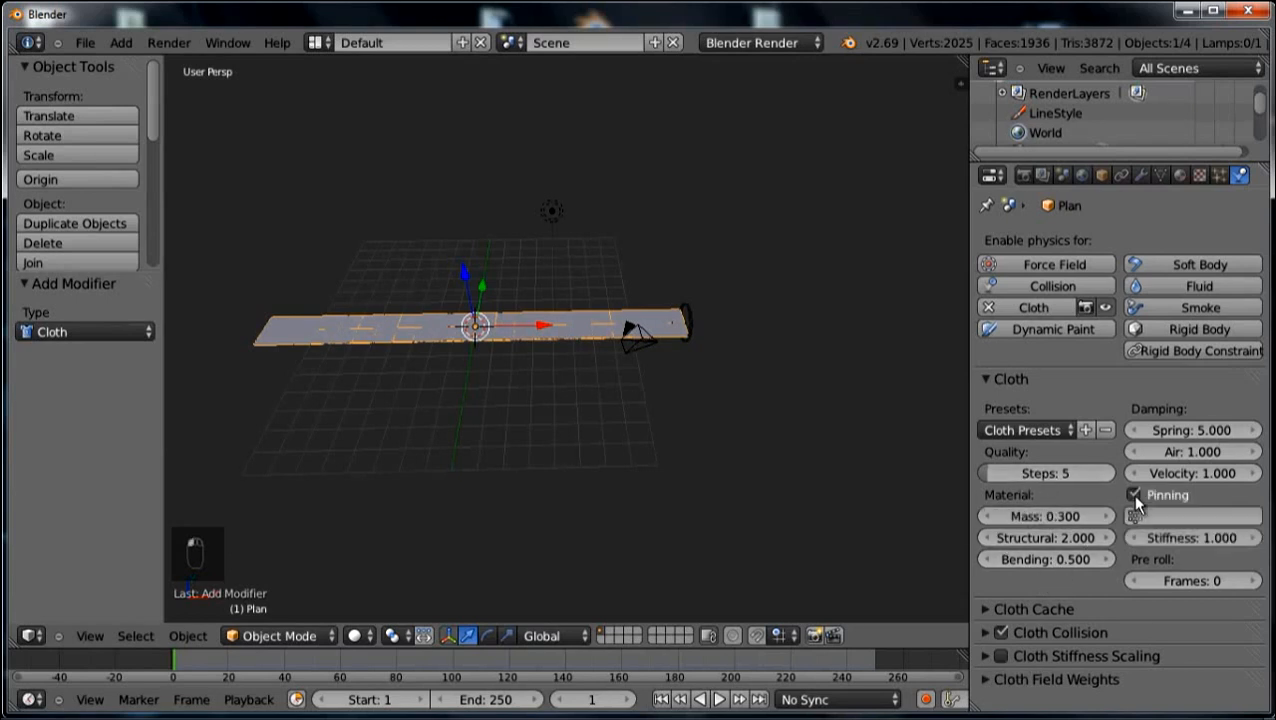
pyautogui.click(1182, 515)
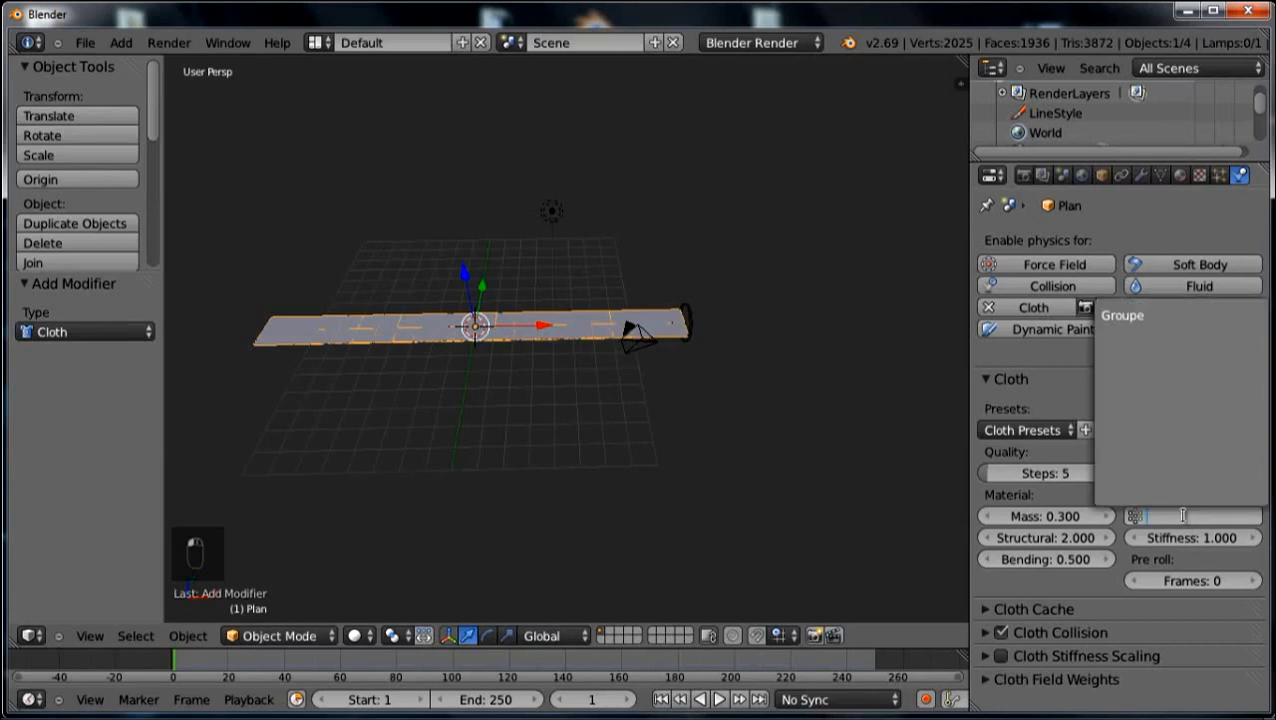
pyautogui.click(1151, 314)
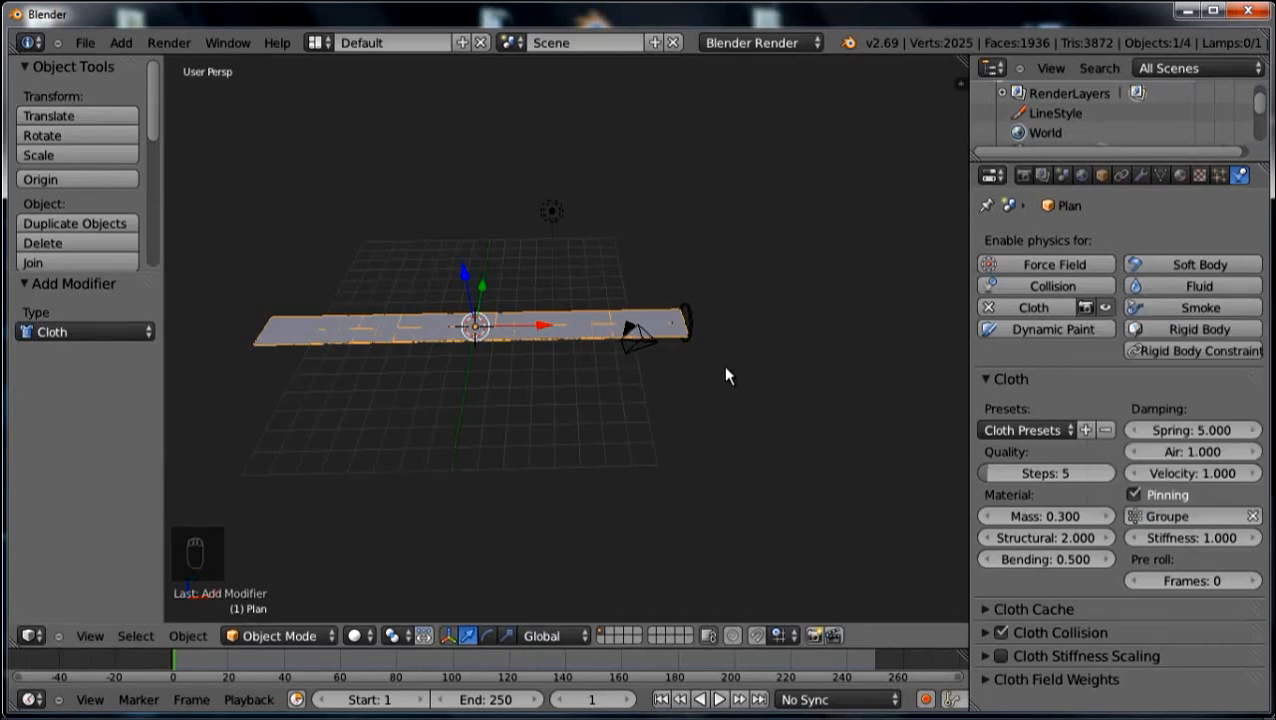
# Play the cloth simulation to check the pinned strip's motion, stop it and expand the Cloth Cache settings.
pyautogui.hotkey('alt', 'a')
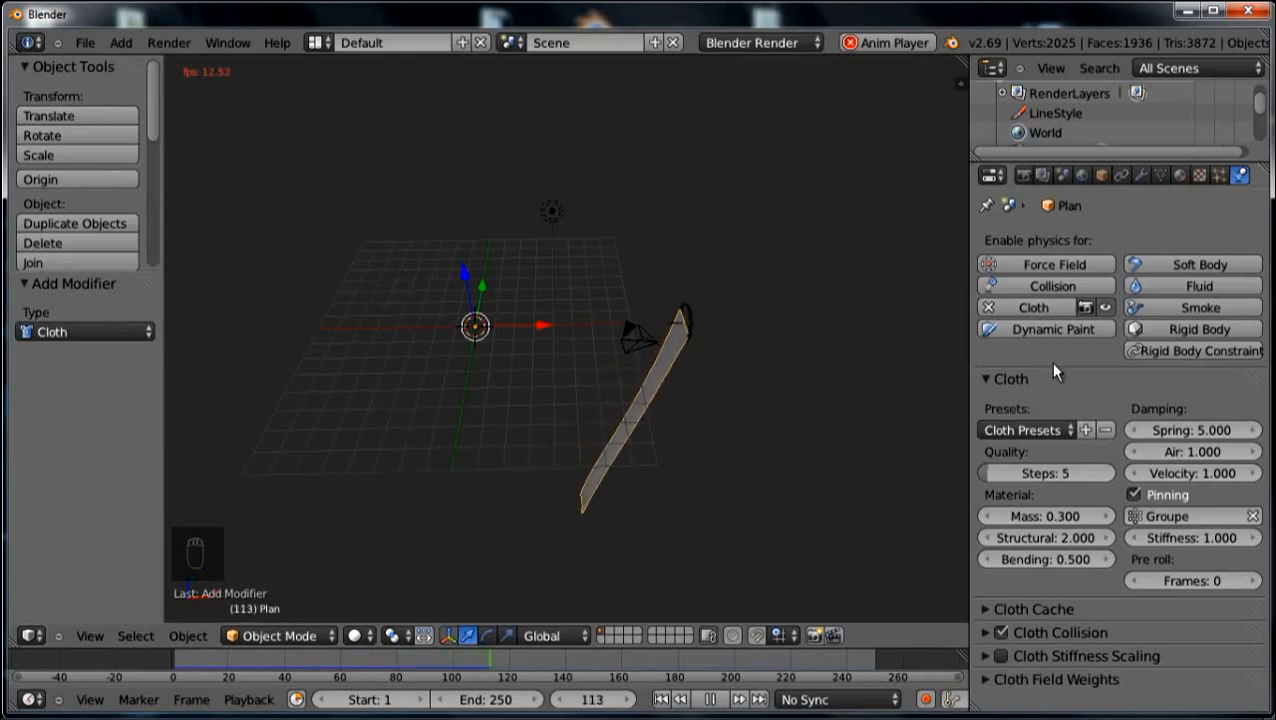
pyautogui.click(997, 384)
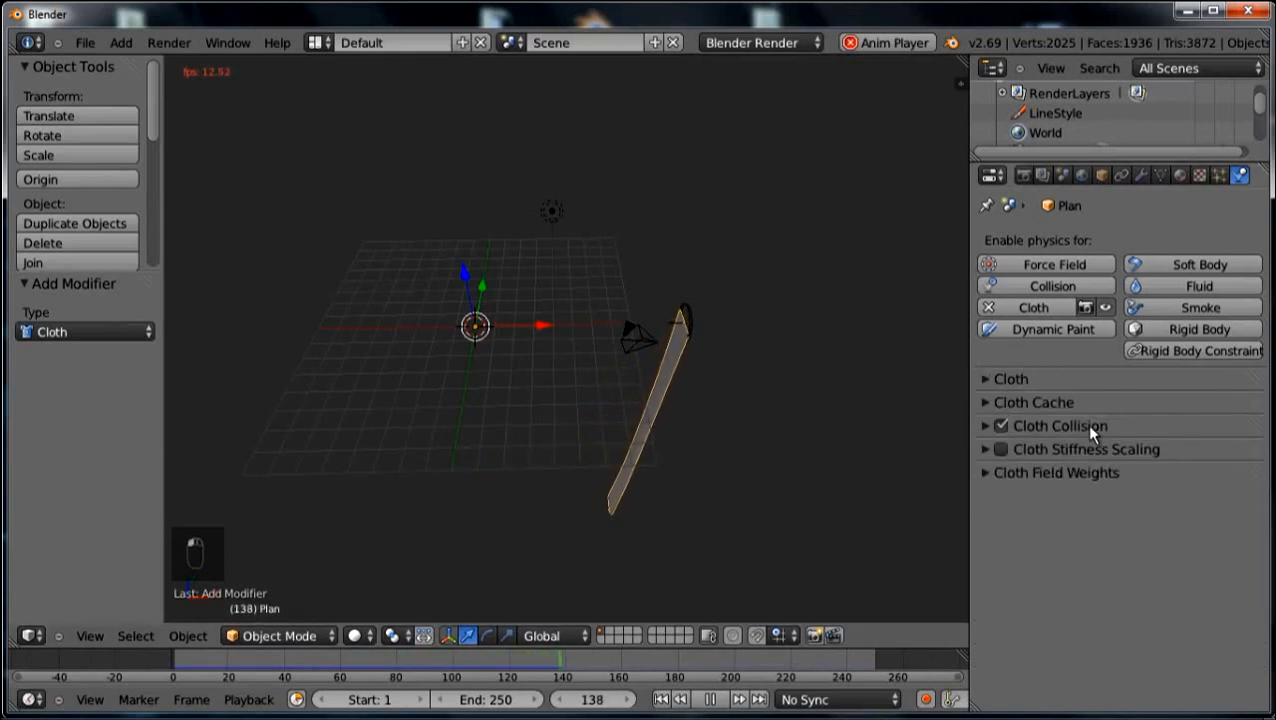
pyautogui.click(1040, 400)
pyautogui.press('Escape')
pyautogui.press('Escape')
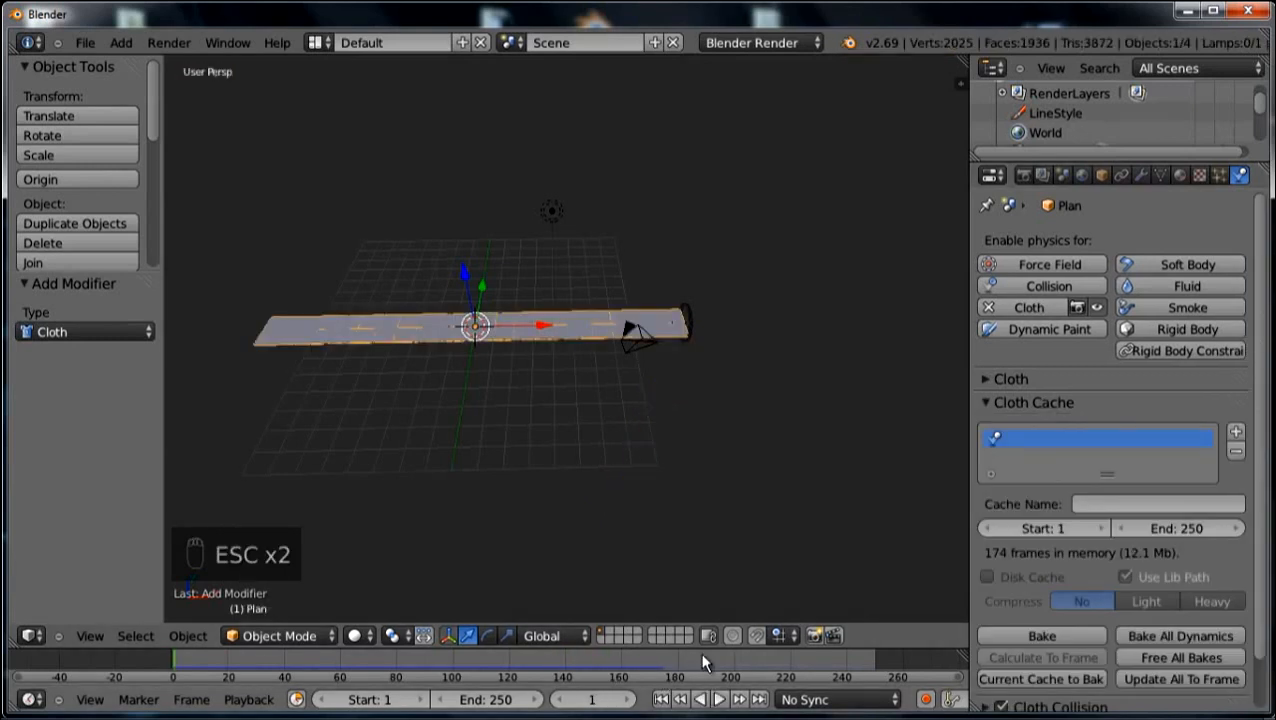
pyautogui.scroll(-3, 702, 655)
pyautogui.moveTo(710, 663); pyautogui.dragTo(550, 670, button='middle')
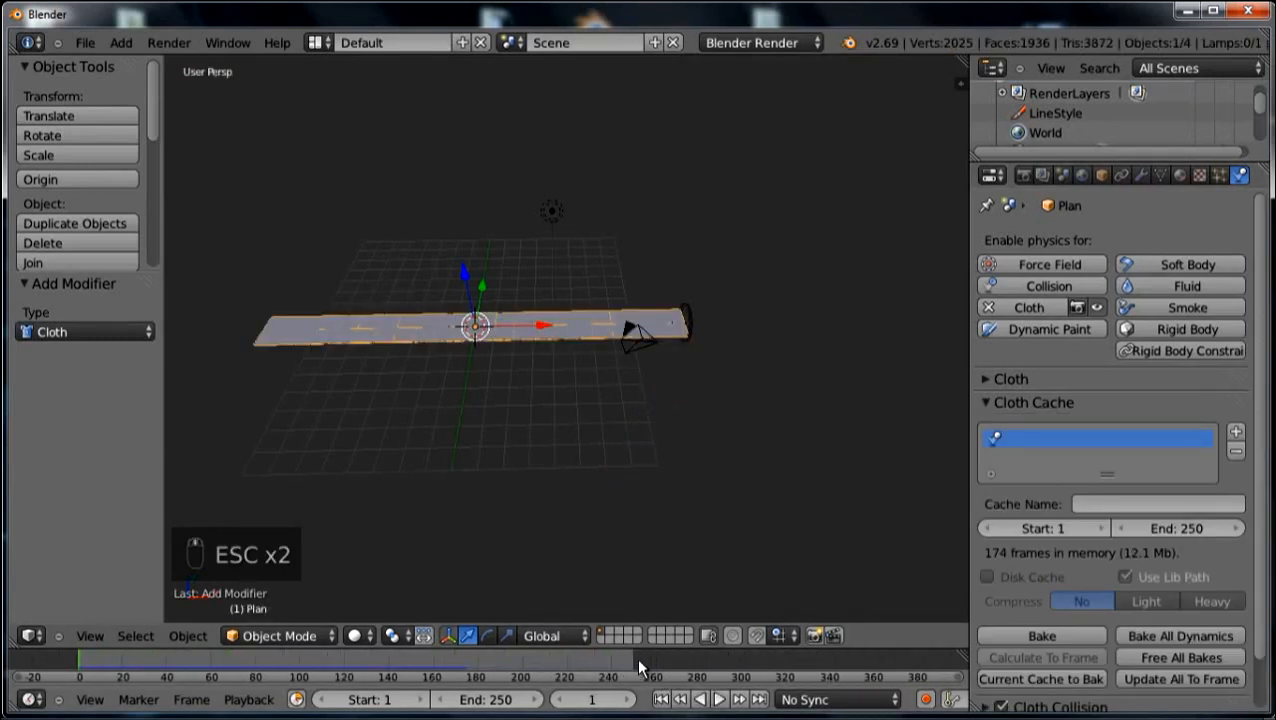
# Scrub the timeline to frame 340 and set the Cloth Cache end frame to 360.
pyautogui.moveTo(640, 671); pyautogui.dragTo(834, 660)
pyautogui.click(1175, 528)
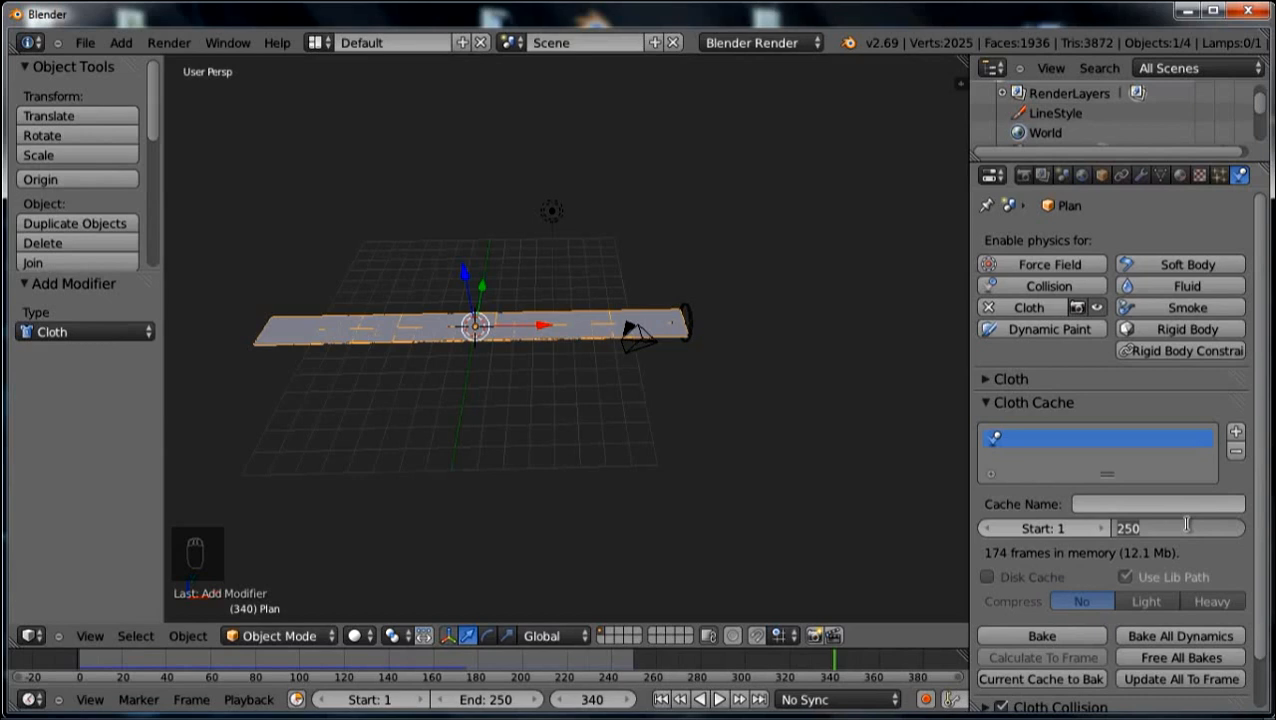
pyautogui.write('360')
pyautogui.press('Return')
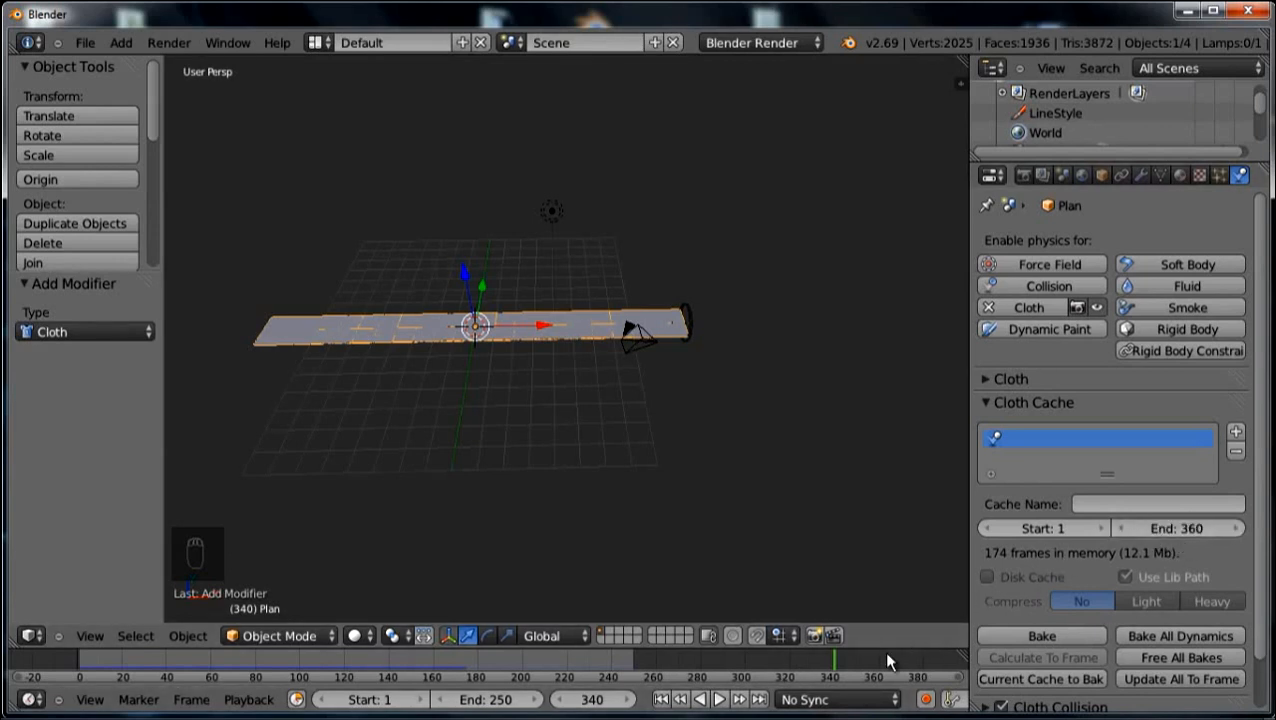
# Set the scene's animation end frame to 339 from the timeline's current frame, then place the playhead at frame 340.
pyautogui.moveTo(831, 664)
pyautogui.mouseDown()
pyautogui.moveTo(750, 670)
pyautogui.moveTo(835, 685)
pyautogui.moveTo(834, 674)
pyautogui.moveTo(432, 686)
pyautogui.moveTo(829, 679)
pyautogui.mouseUp()
pyautogui.press('e')
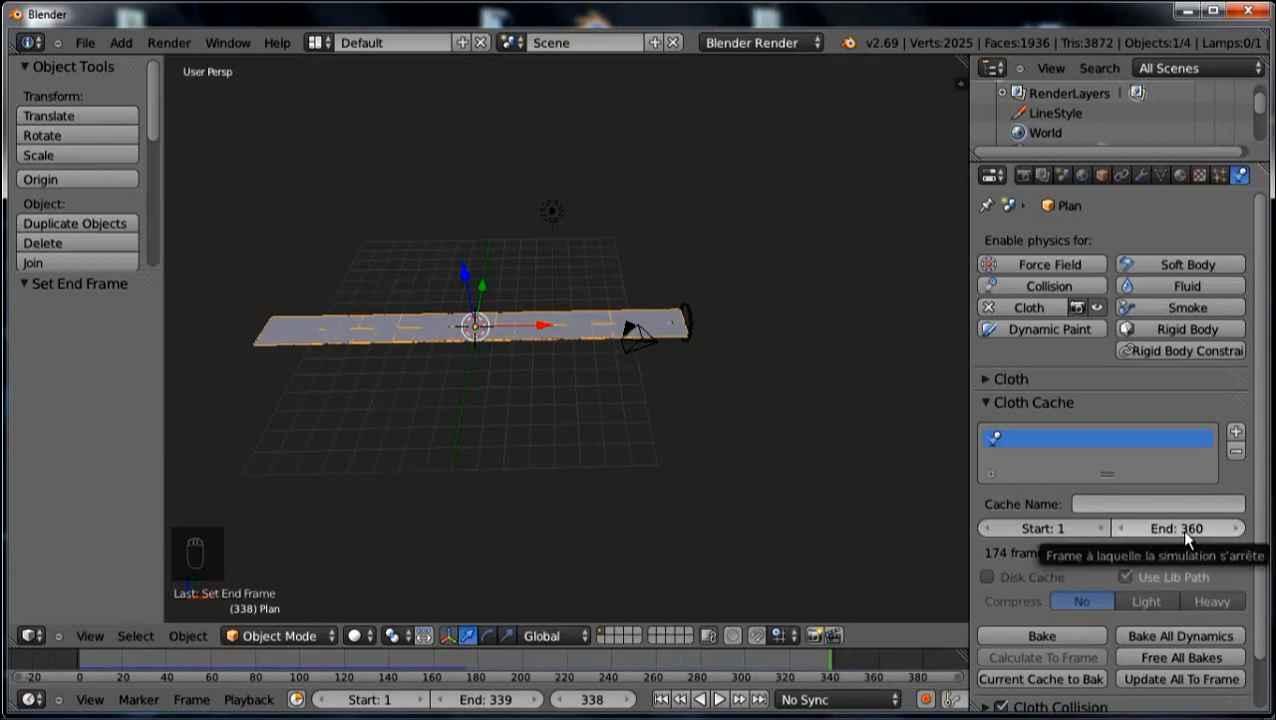
pyautogui.moveTo(866, 664); pyautogui.dragTo(835, 670)
# Collapse the Cloth Cache settings and disable Cloth Collision for the strip.
pyautogui.moveTo(1053, 508); pyautogui.dragTo(1035, 453, button='middle')
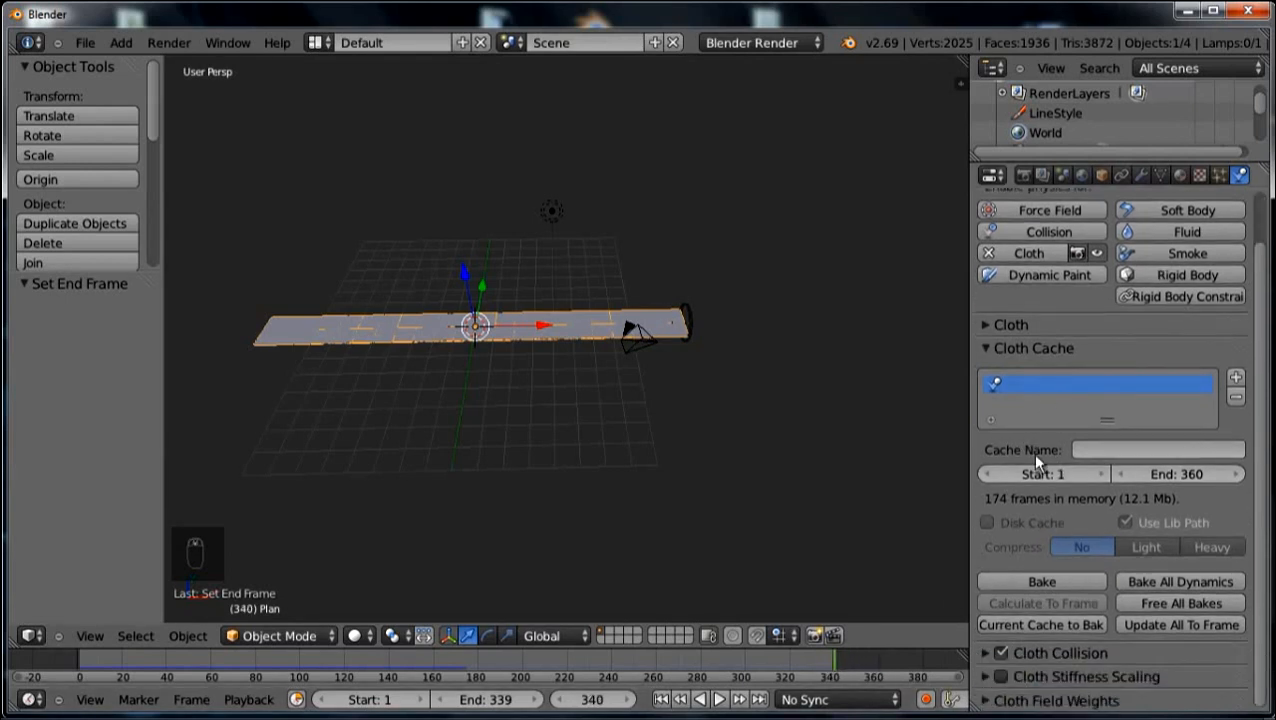
pyautogui.click(994, 347)
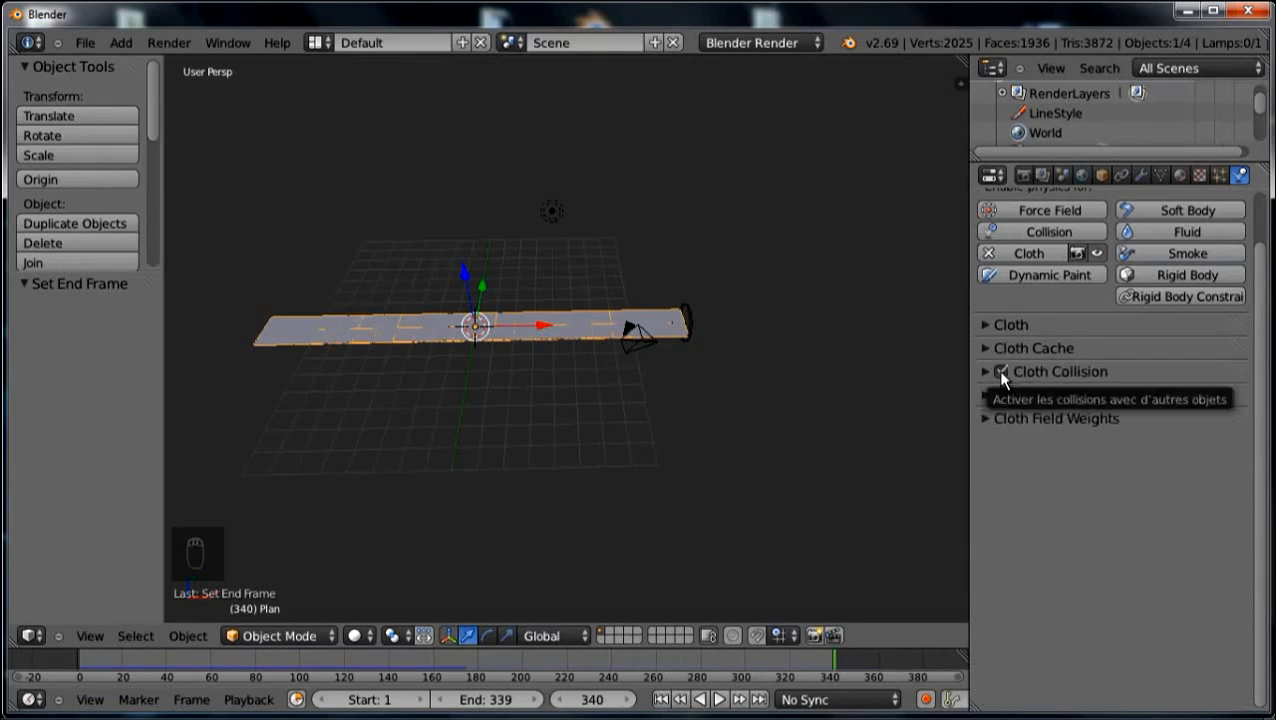
pyautogui.click(1001, 372)
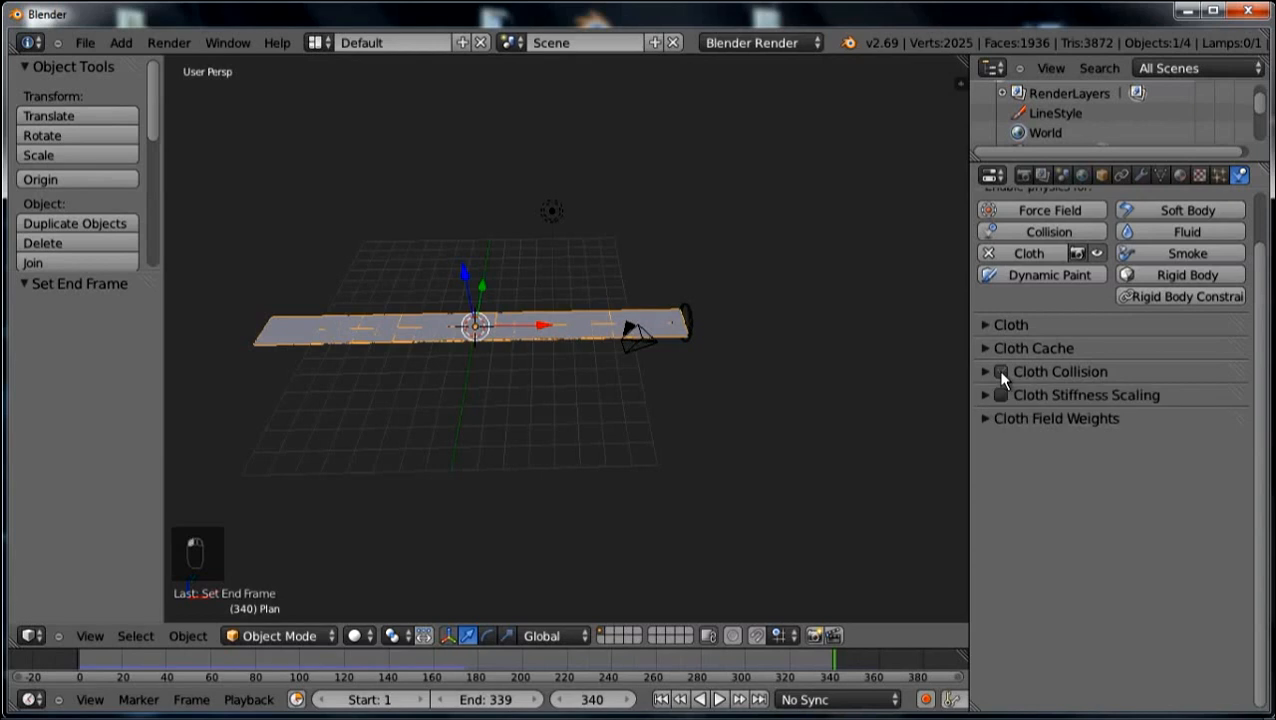
# Set the strip's gravity influence in the Cloth Field Weights to 0.010.
pyautogui.click(985, 419)
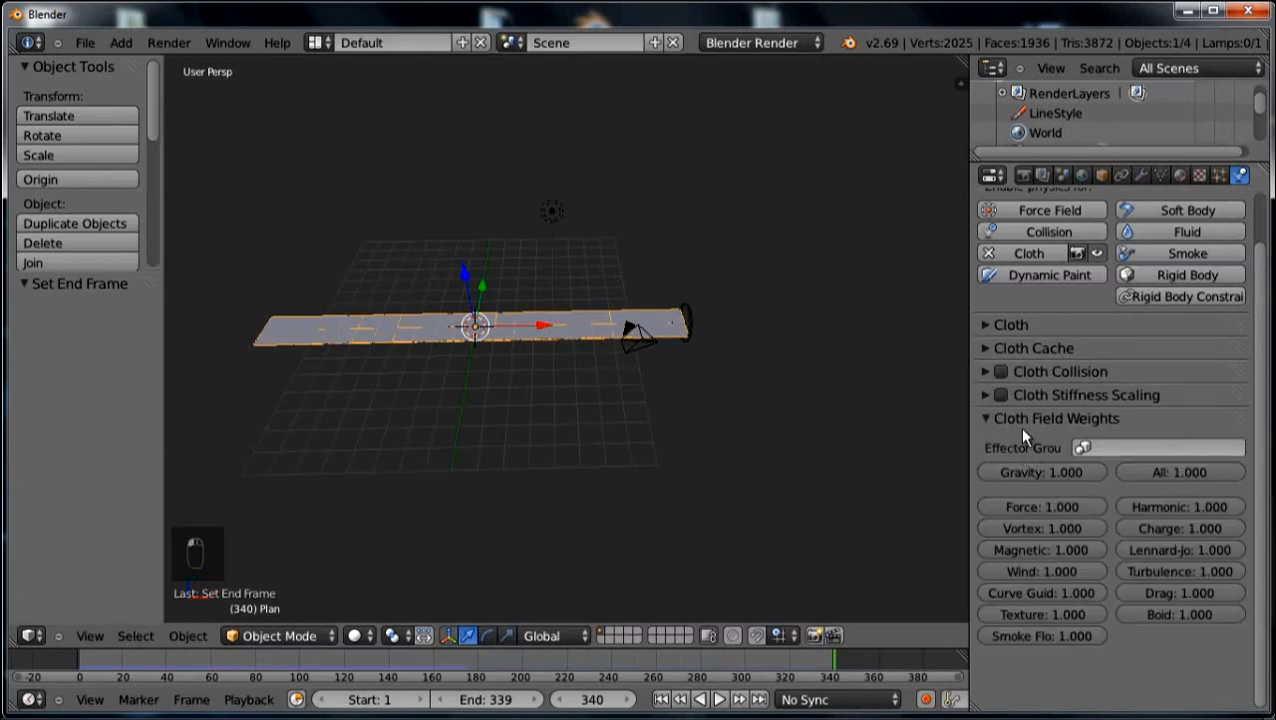
pyautogui.moveTo(1079, 474); pyautogui.dragTo(1006, 476)
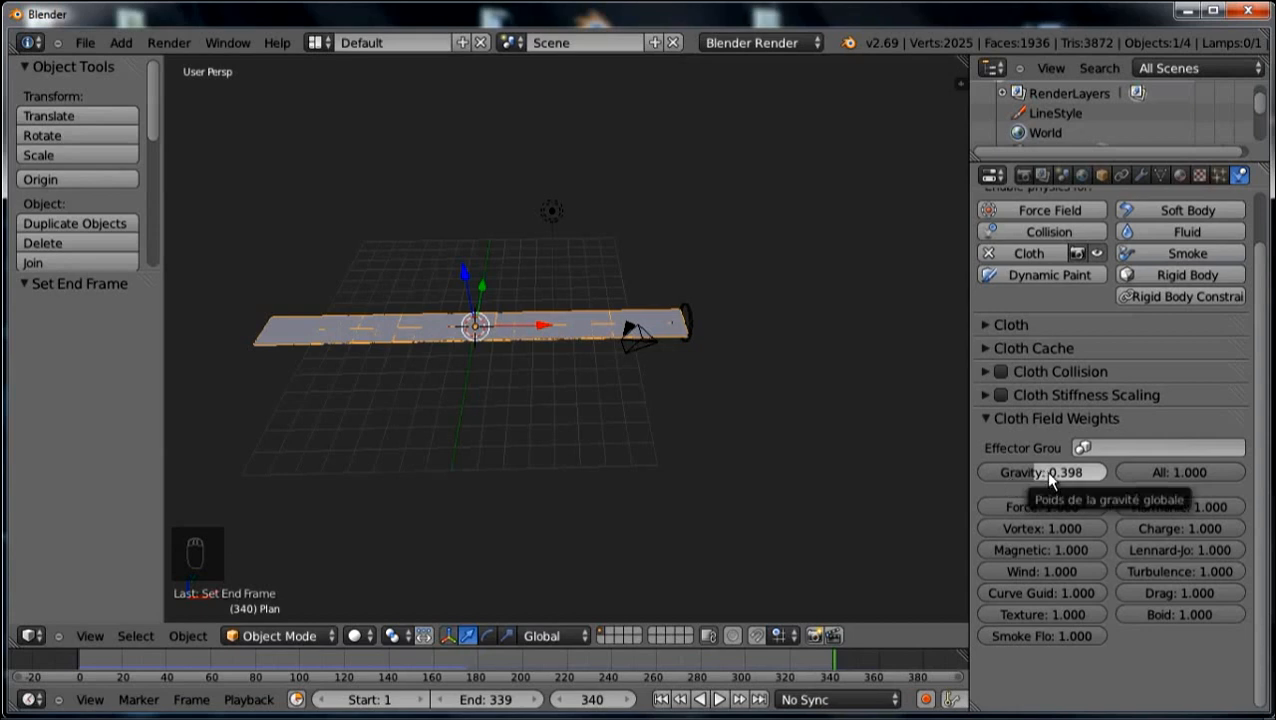
pyautogui.click(1045, 471)
pyautogui.write('0')
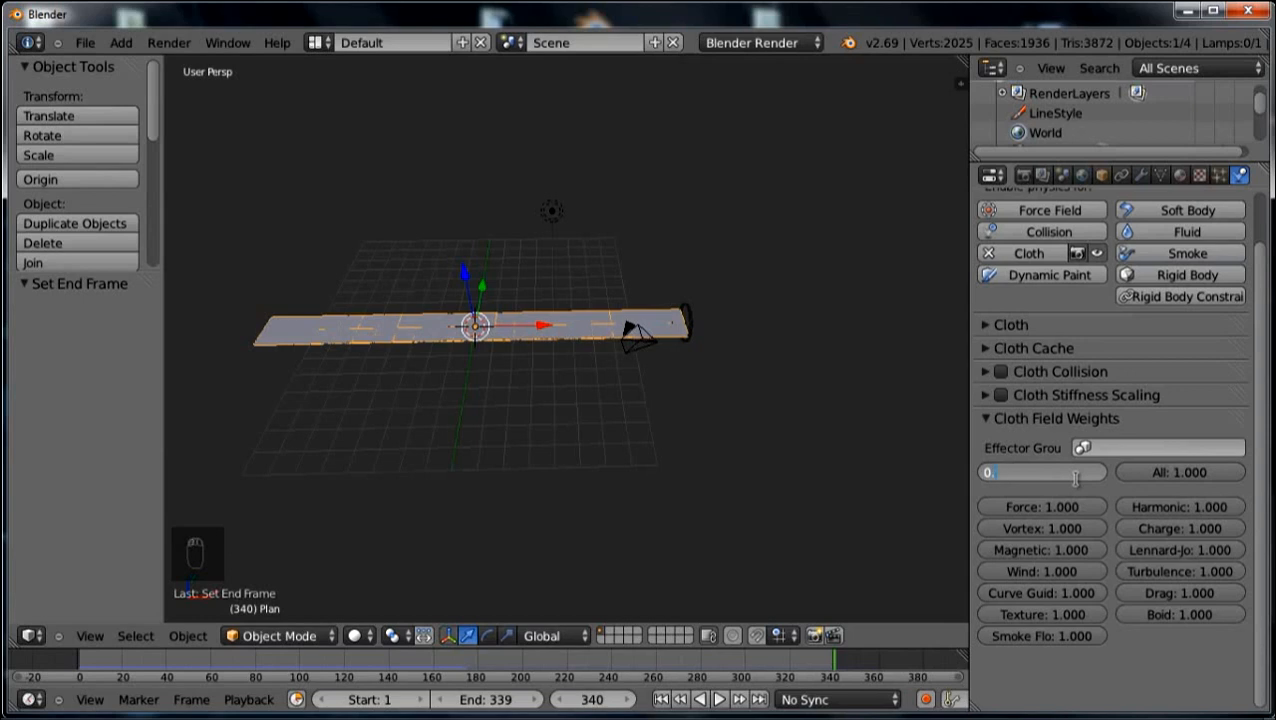
pyautogui.write('.010')
pyautogui.press('Return')
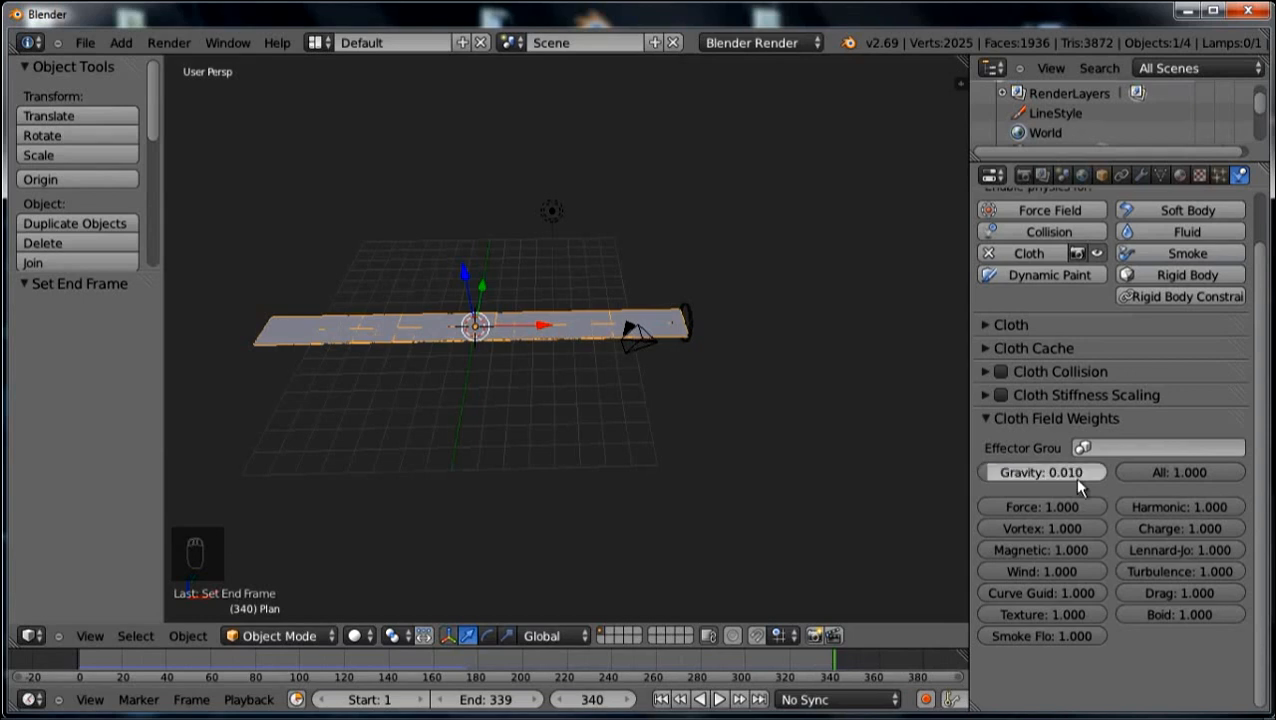
# Start playing the cloth simulation and set the wind force field's strength to 100.
pyautogui.hotkey('alt', 'a')
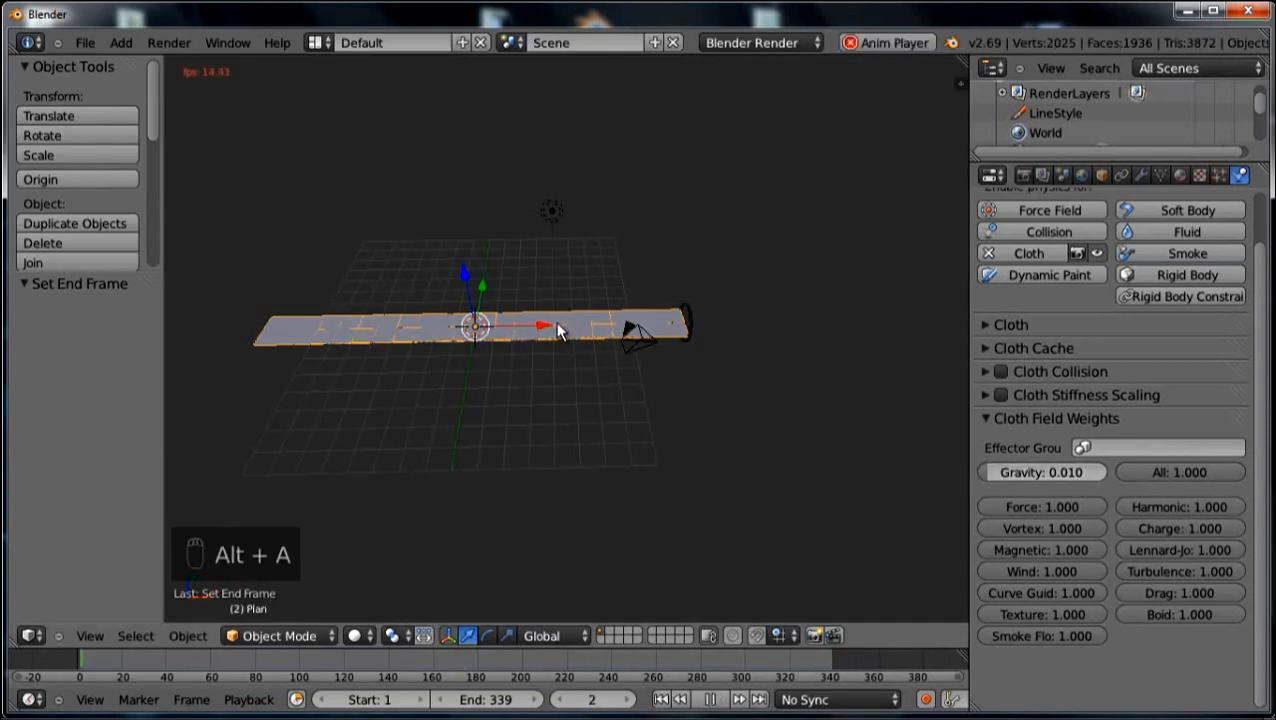
pyautogui.moveTo(590, 463)
pyautogui.mouseDown(button='middle')
pyautogui.moveTo(583, 423)
pyautogui.moveTo(579, 448)
pyautogui.mouseUp(button='middle')
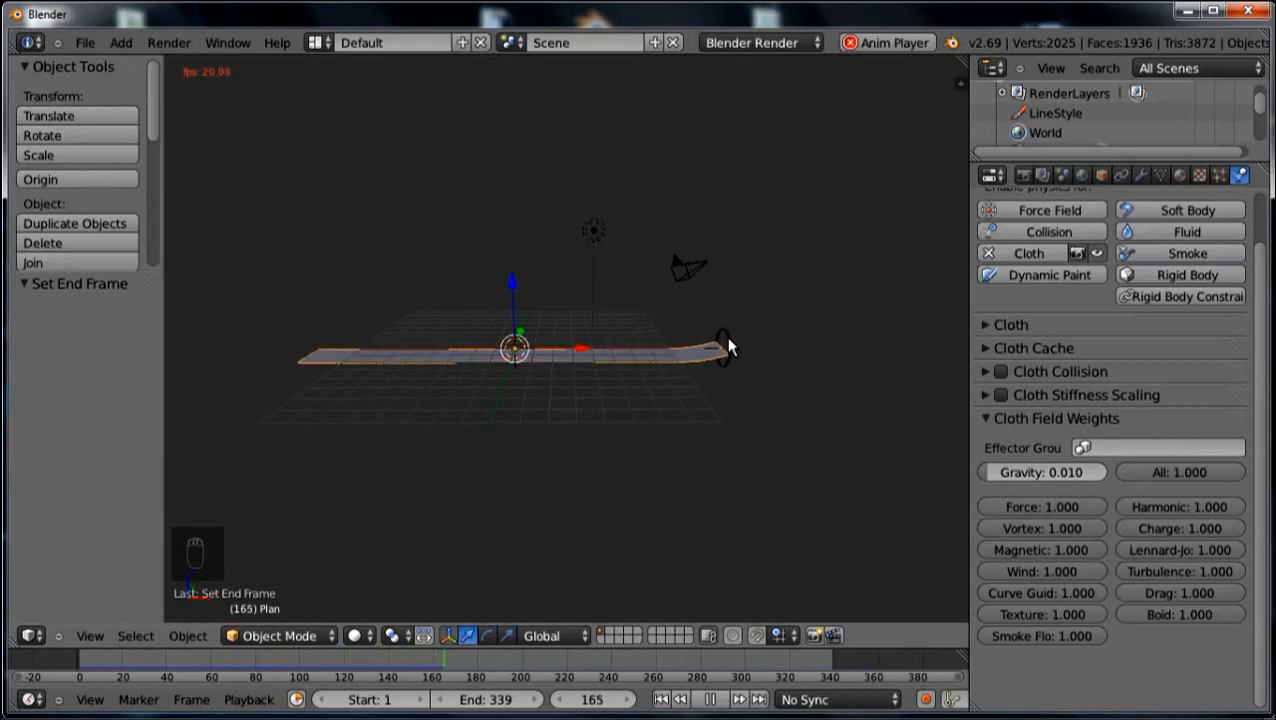
pyautogui.rightClick(724, 348)
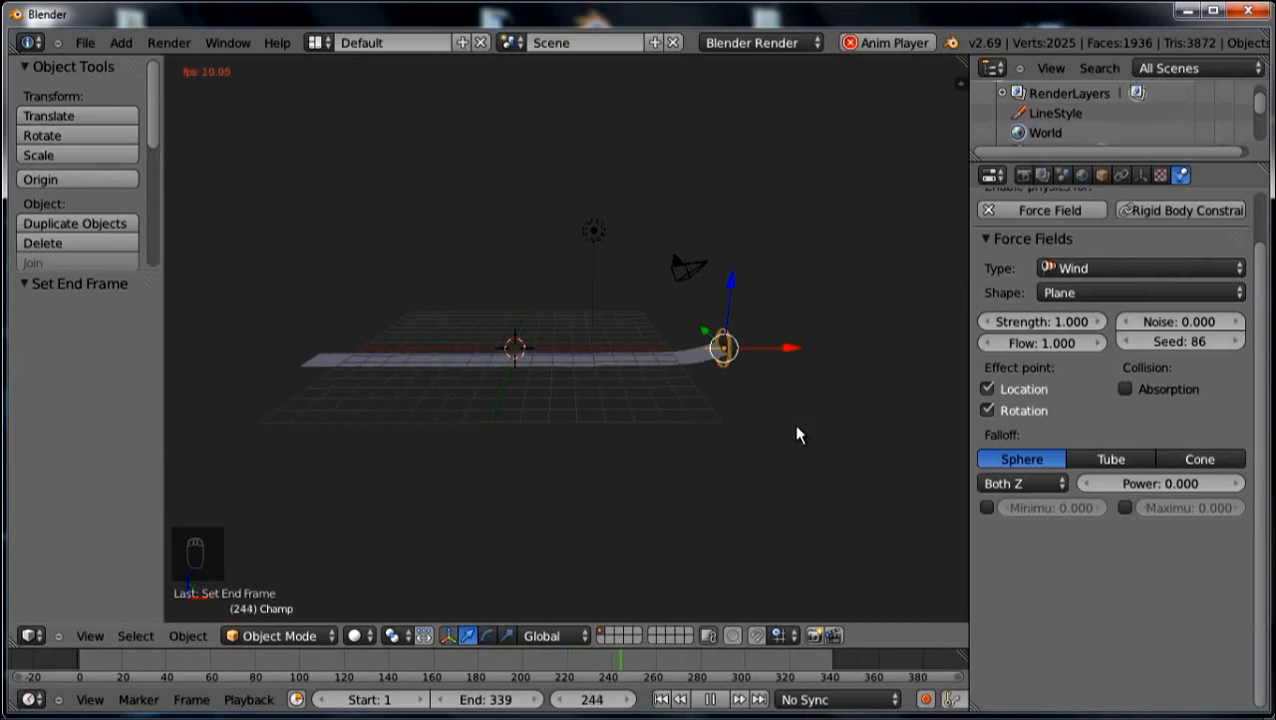
pyautogui.click(1040, 325)
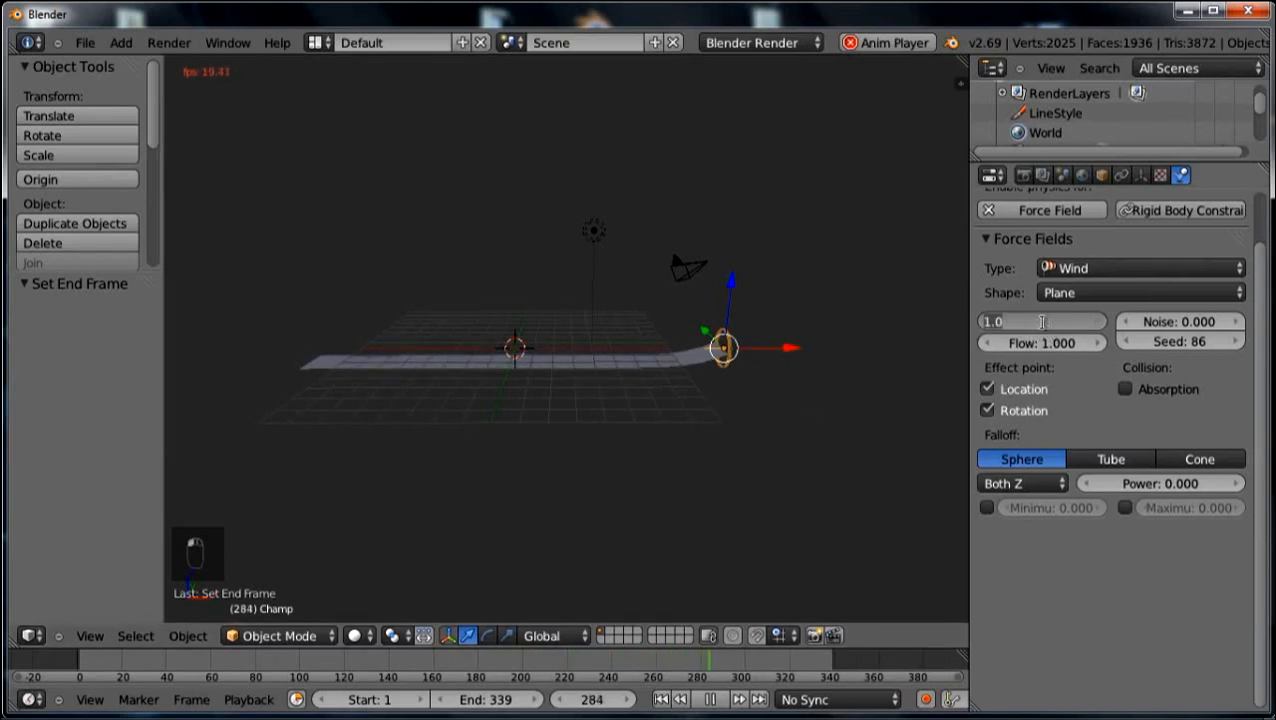
pyautogui.write('10')
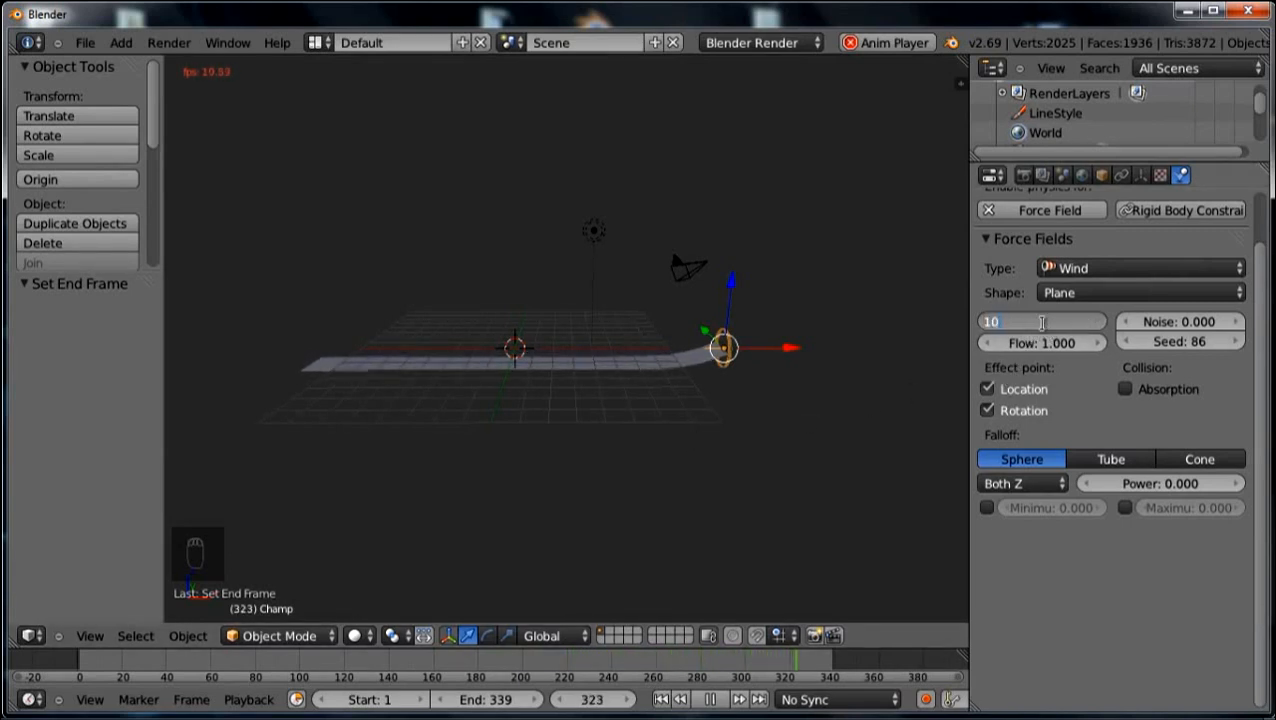
pyautogui.write('0')
pyautogui.press('Return')
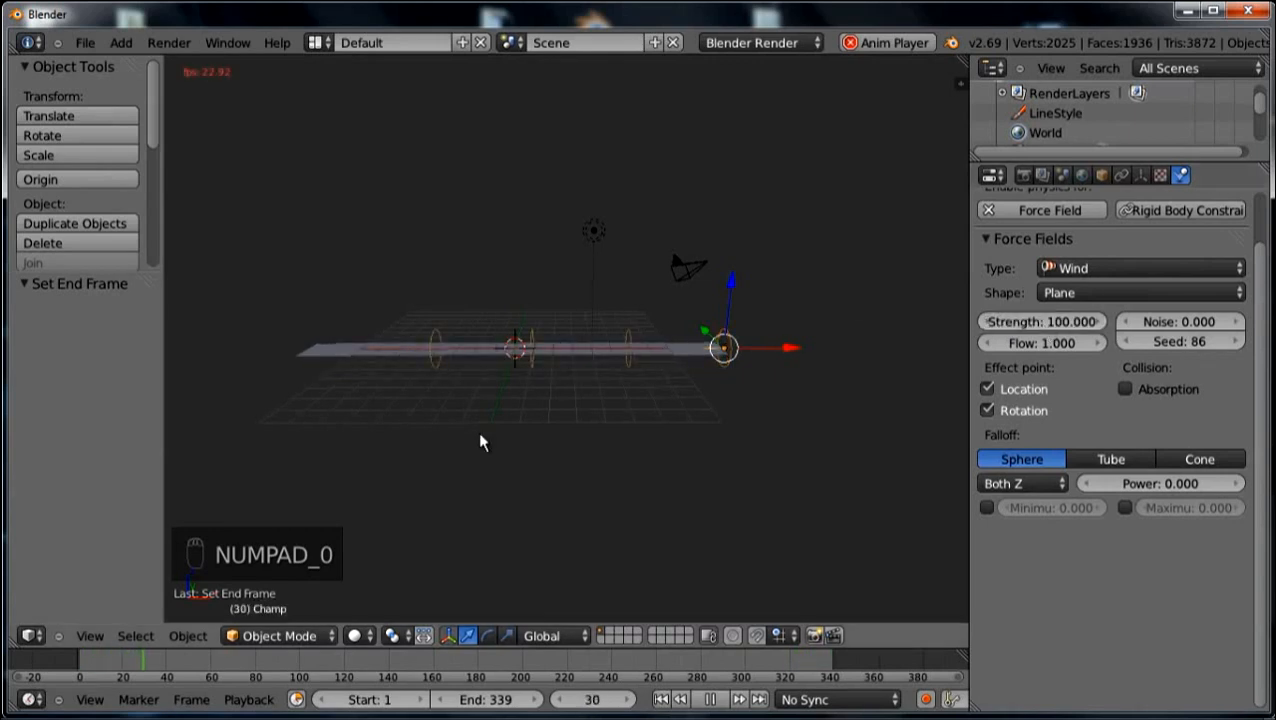
# Check the strip's motion under the changed wind, reselect the strip and stop playback.
pyautogui.click(70, 662)
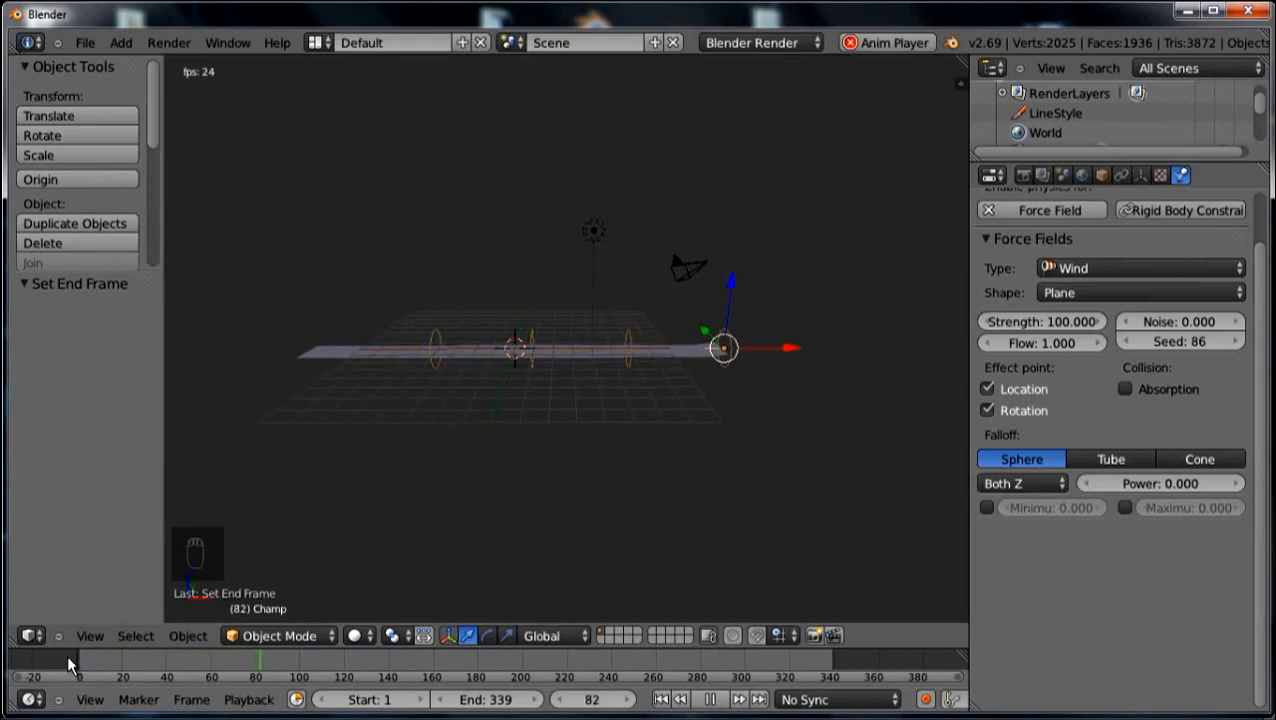
pyautogui.rightClick(332, 353)
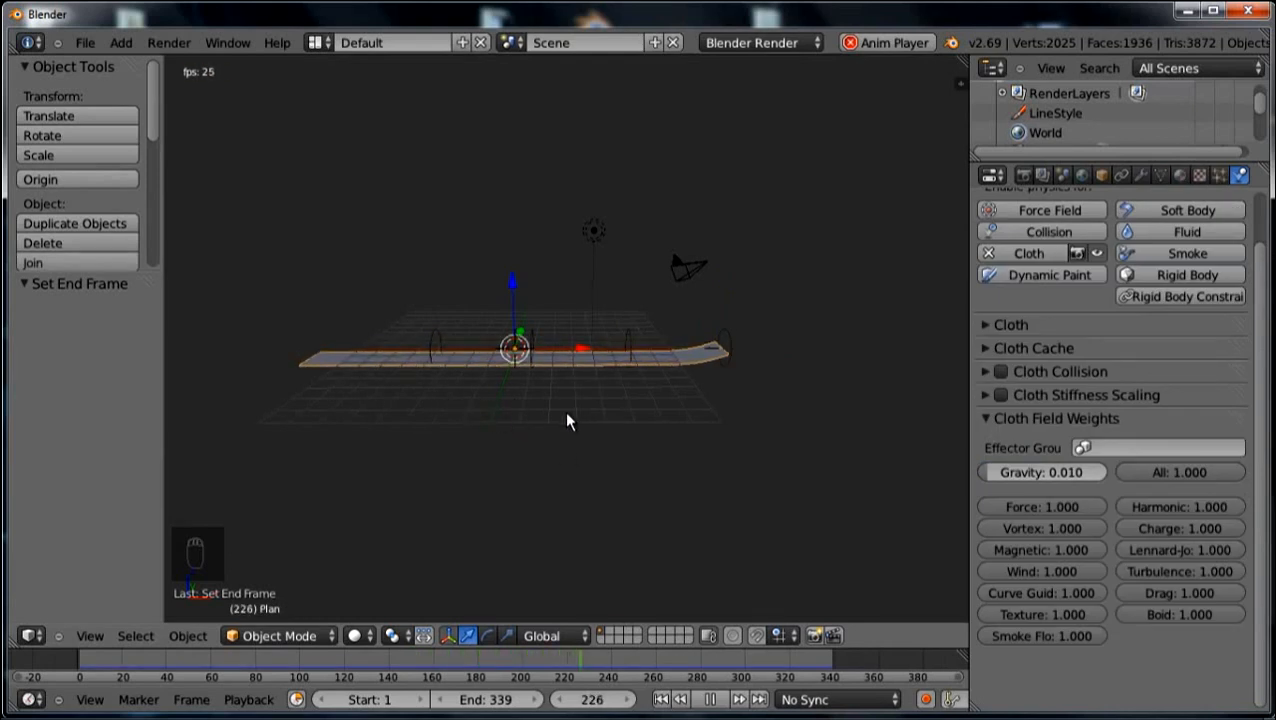
pyautogui.press('Escape')
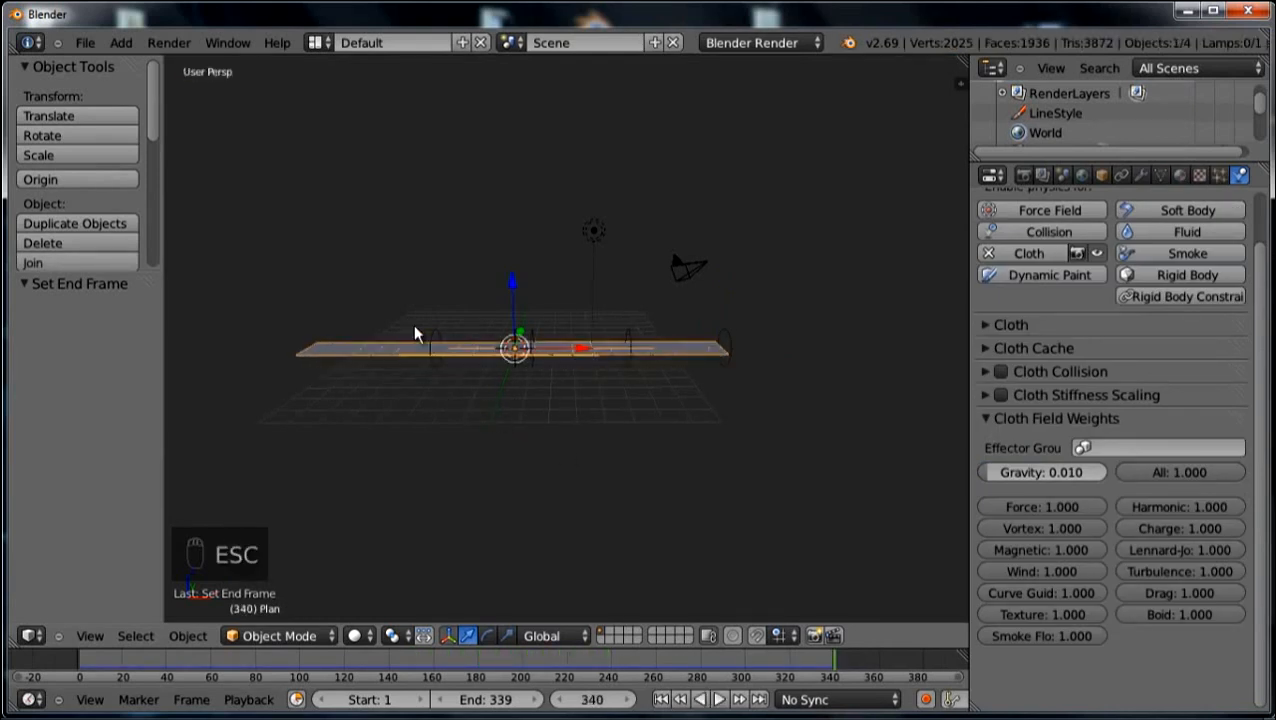
# Return to the strip's main Cloth settings, widen the properties area and set the pre-roll to 100 frames.
pyautogui.click(985, 418)
pyautogui.click(986, 324)
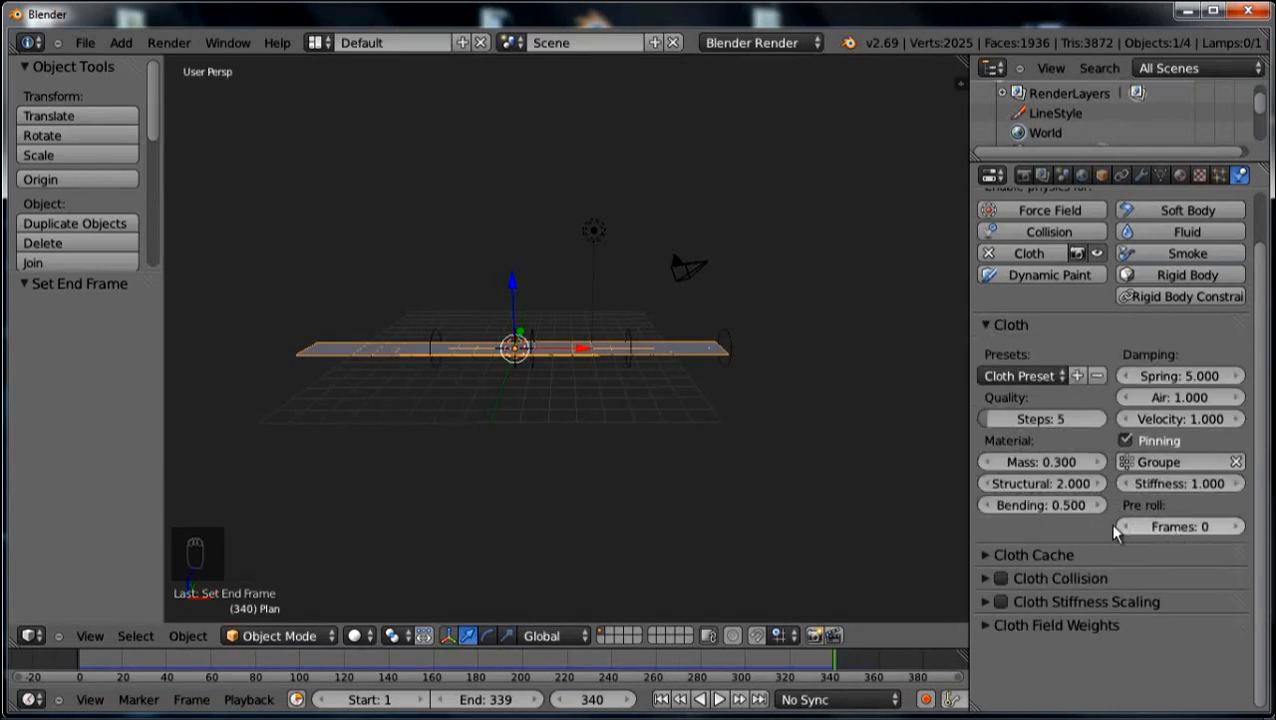
pyautogui.moveTo(968, 520); pyautogui.dragTo(884, 520)
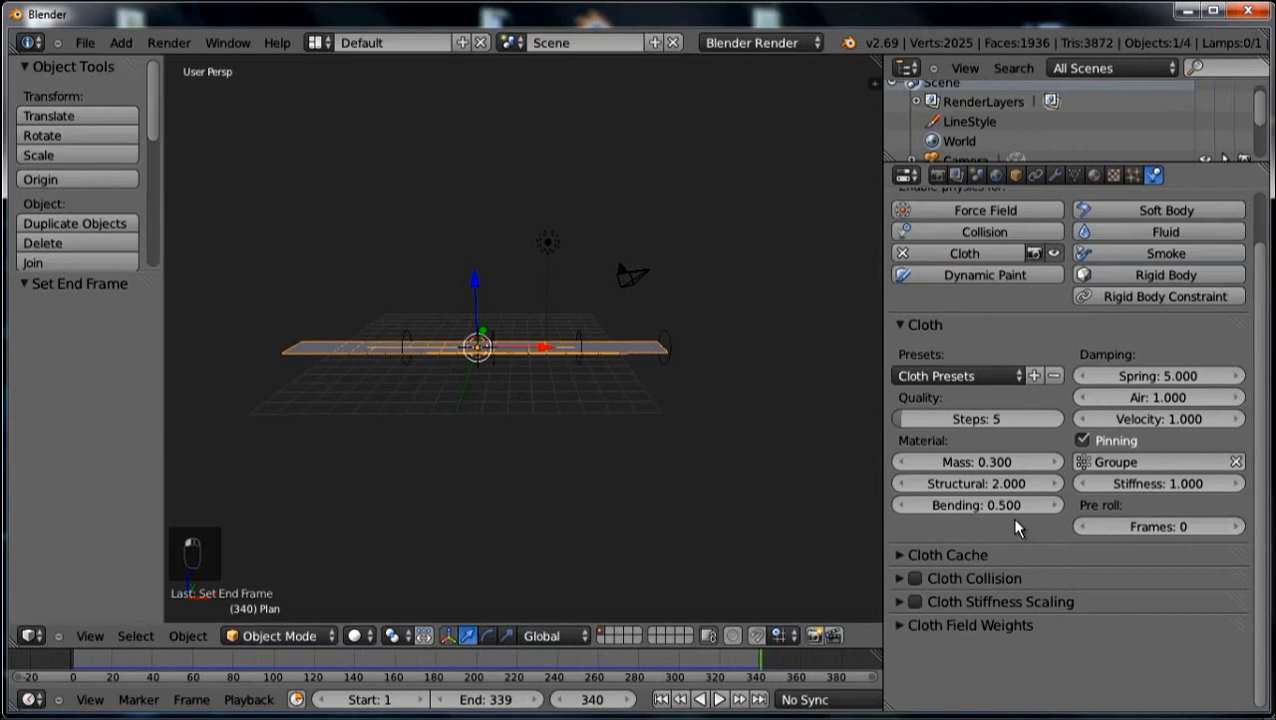
pyautogui.click(1139, 521)
pyautogui.write('10')
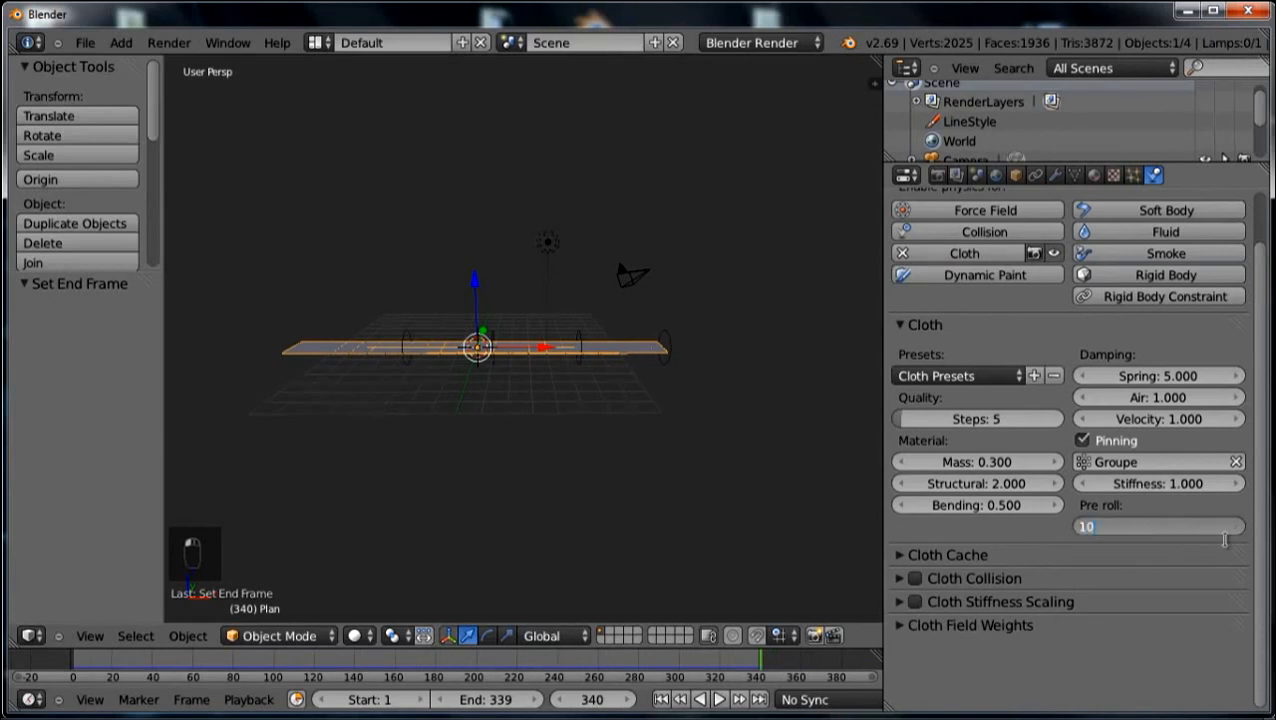
pyautogui.write('0')
pyautogui.press('Return')
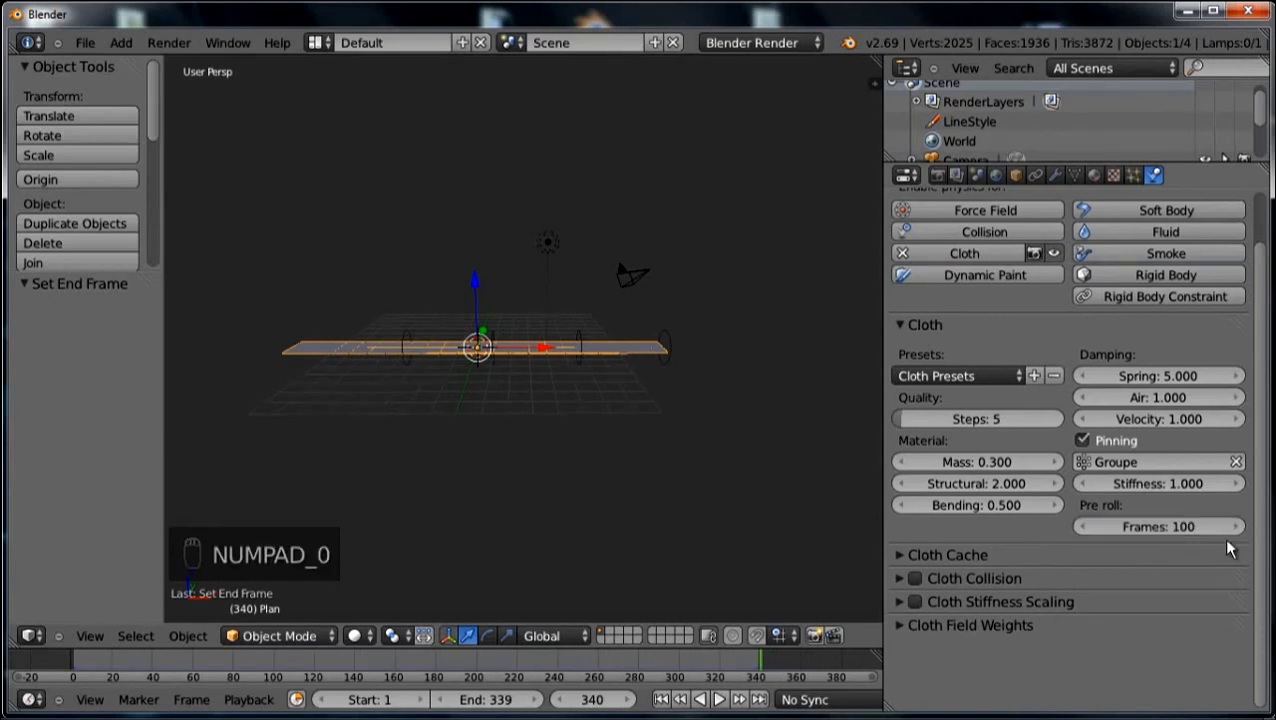
# Play the cloth simulation to check the strip's motion with the pre-roll, then pause it.
pyautogui.moveTo(642, 497); pyautogui.dragTo(669, 498, button='middle')
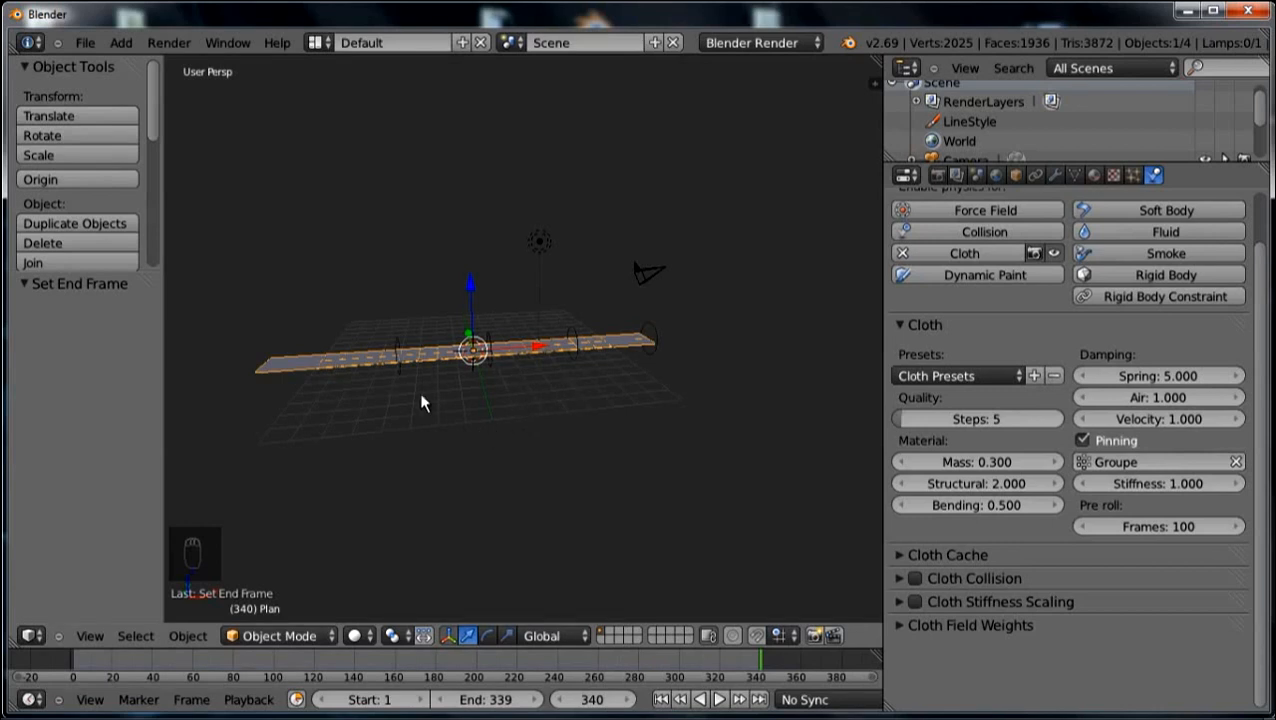
pyautogui.moveTo(464, 480); pyautogui.dragTo(497, 477, button='middle')
pyautogui.hotkey('alt', 'a')
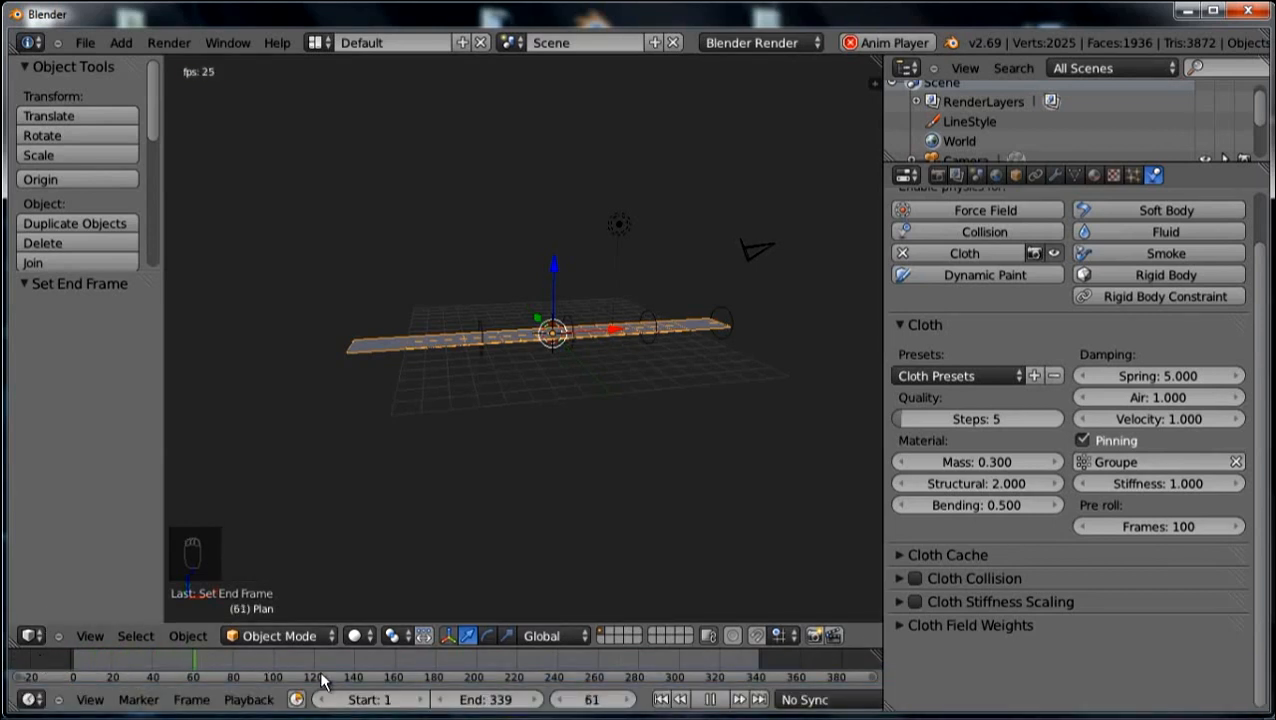
pyautogui.click(705, 702)
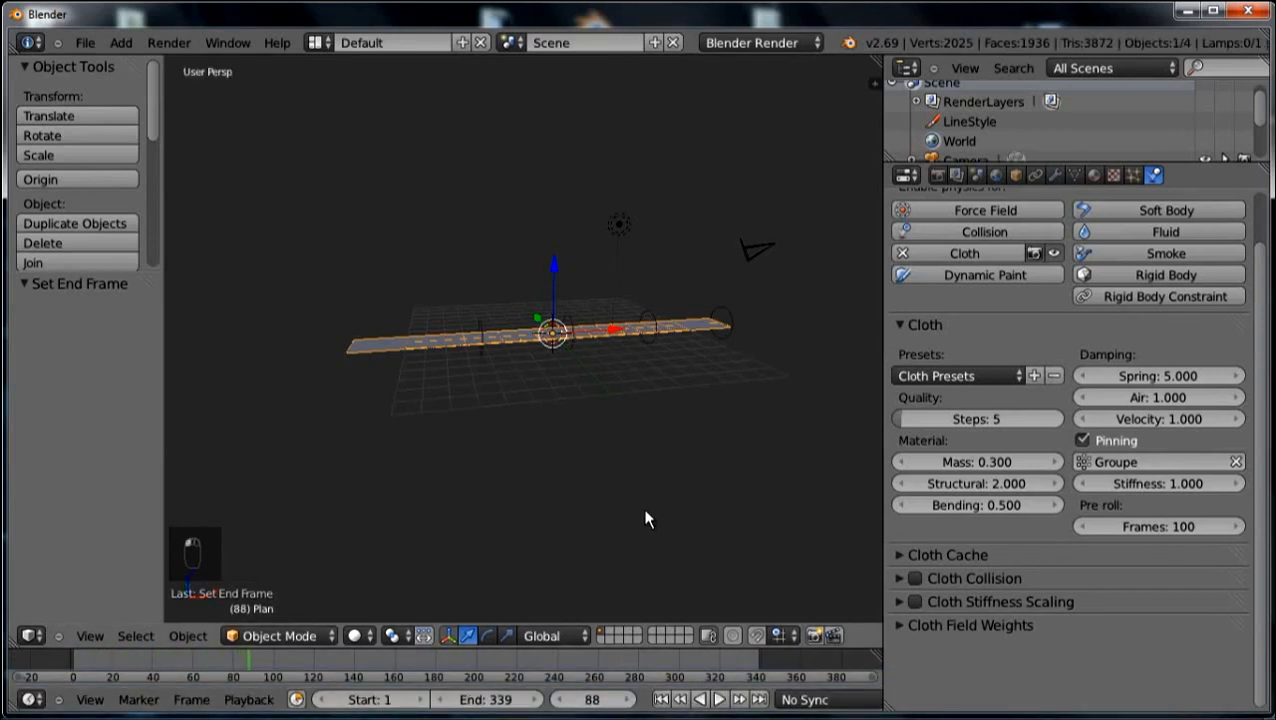
# Switch to the front orthographic view and select the wind force field at the strip's end.
pyautogui.press('KP_1')
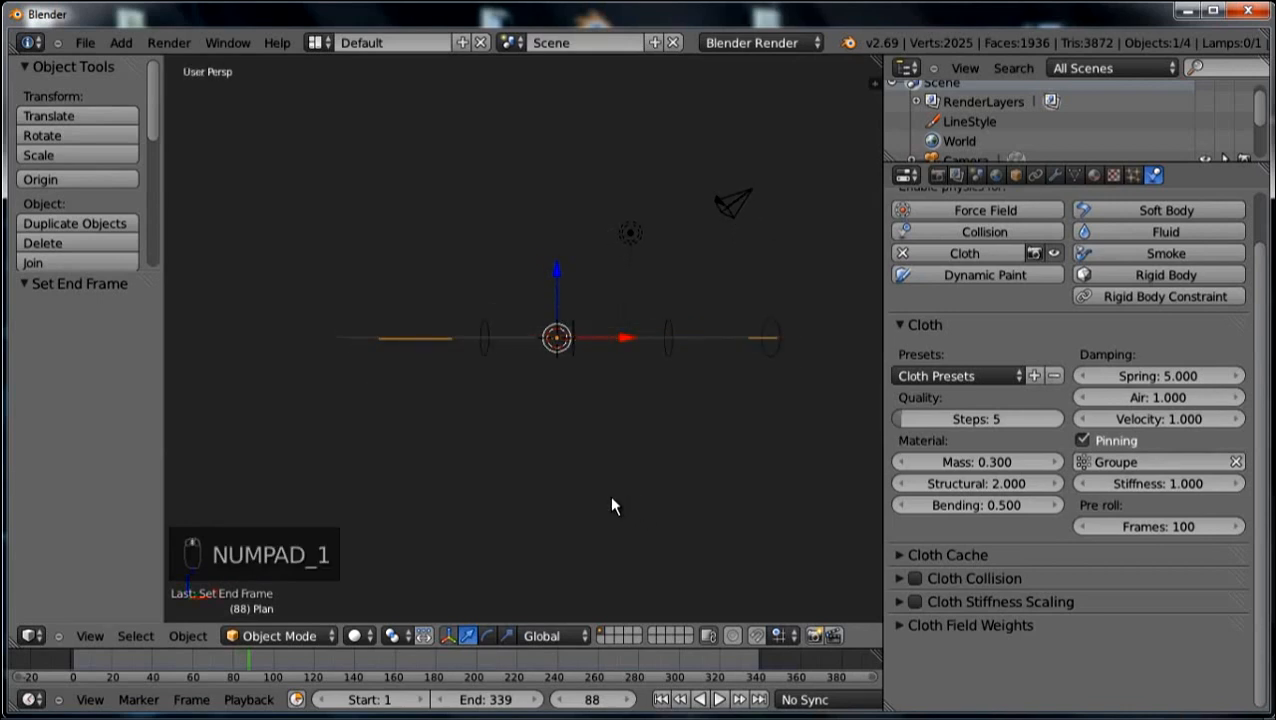
pyautogui.press('KP_3')
pyautogui.press('KP_1')
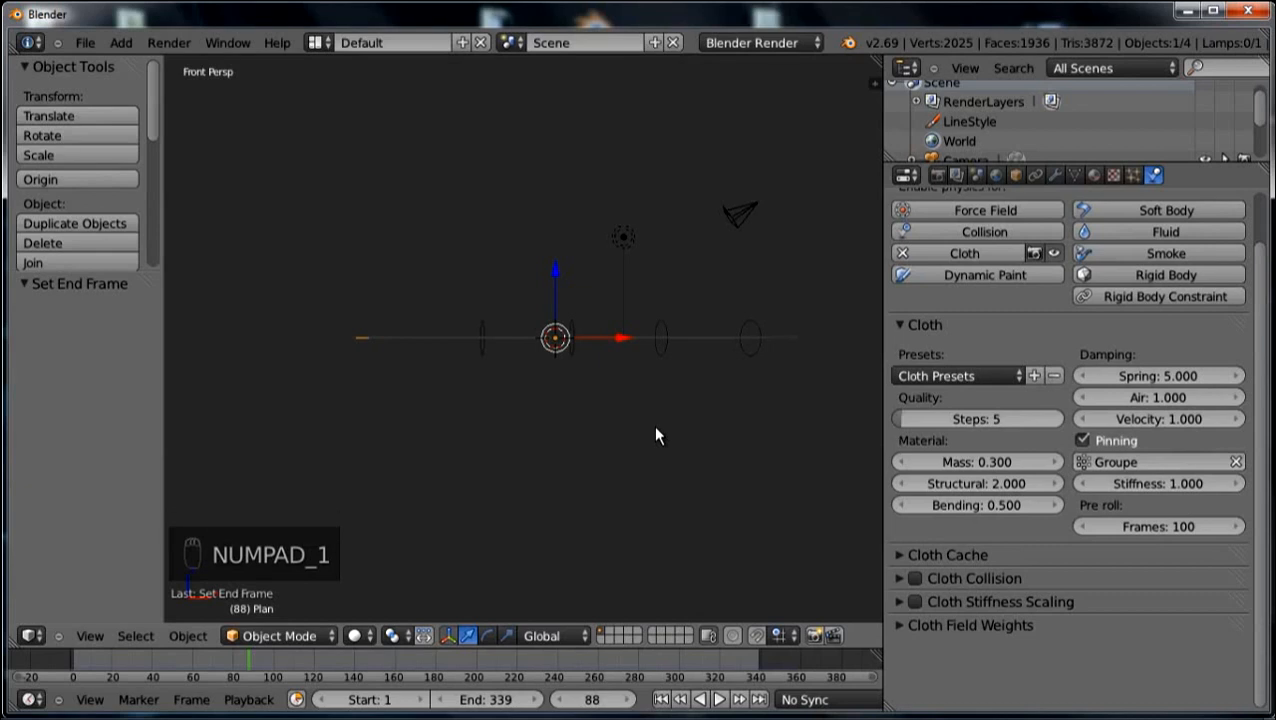
pyautogui.press('KP_5')
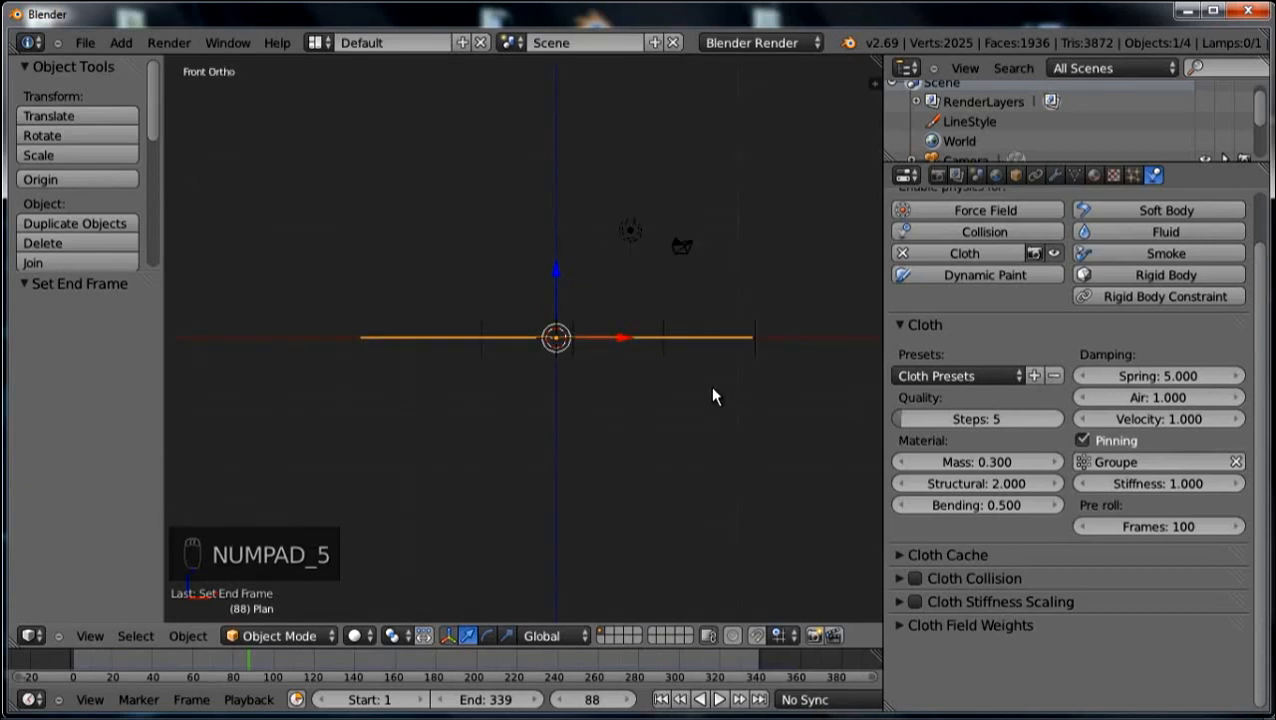
pyautogui.keyDown('shift'); pyautogui.moveTo(720, 398); pyautogui.dragTo(657, 404, button='middle'); pyautogui.keyUp('shift')
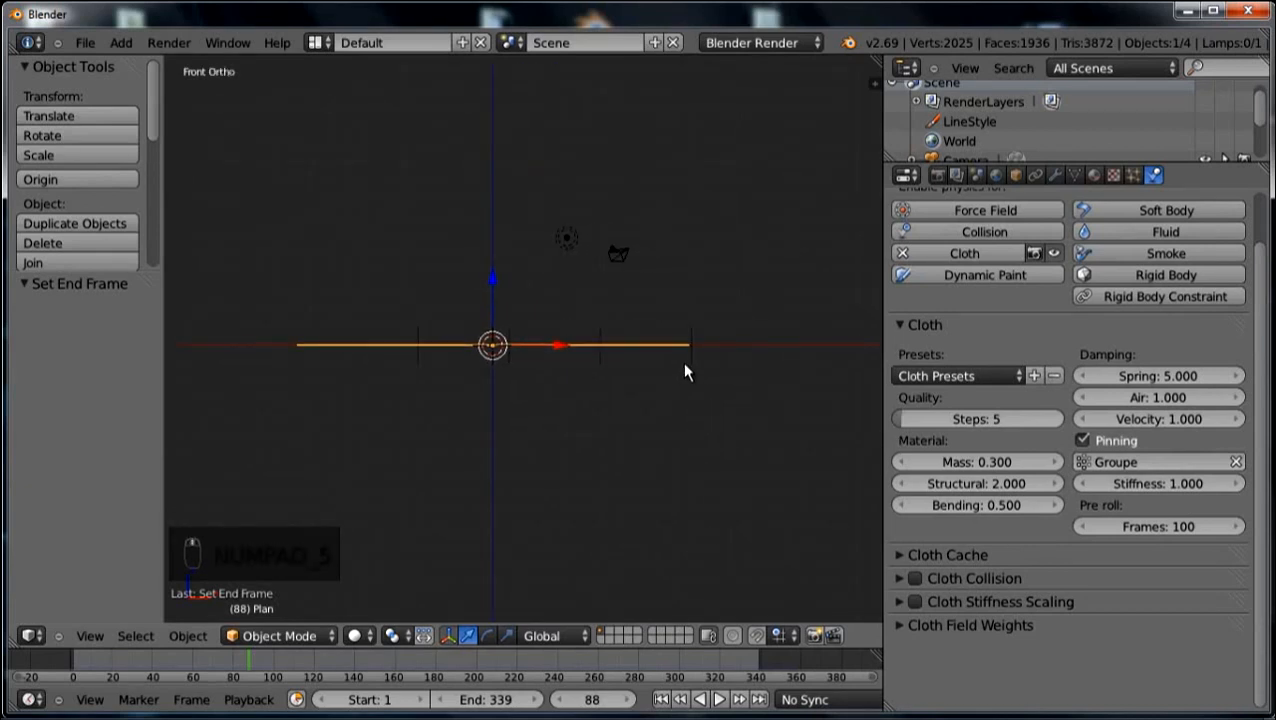
pyautogui.rightClick(696, 355)
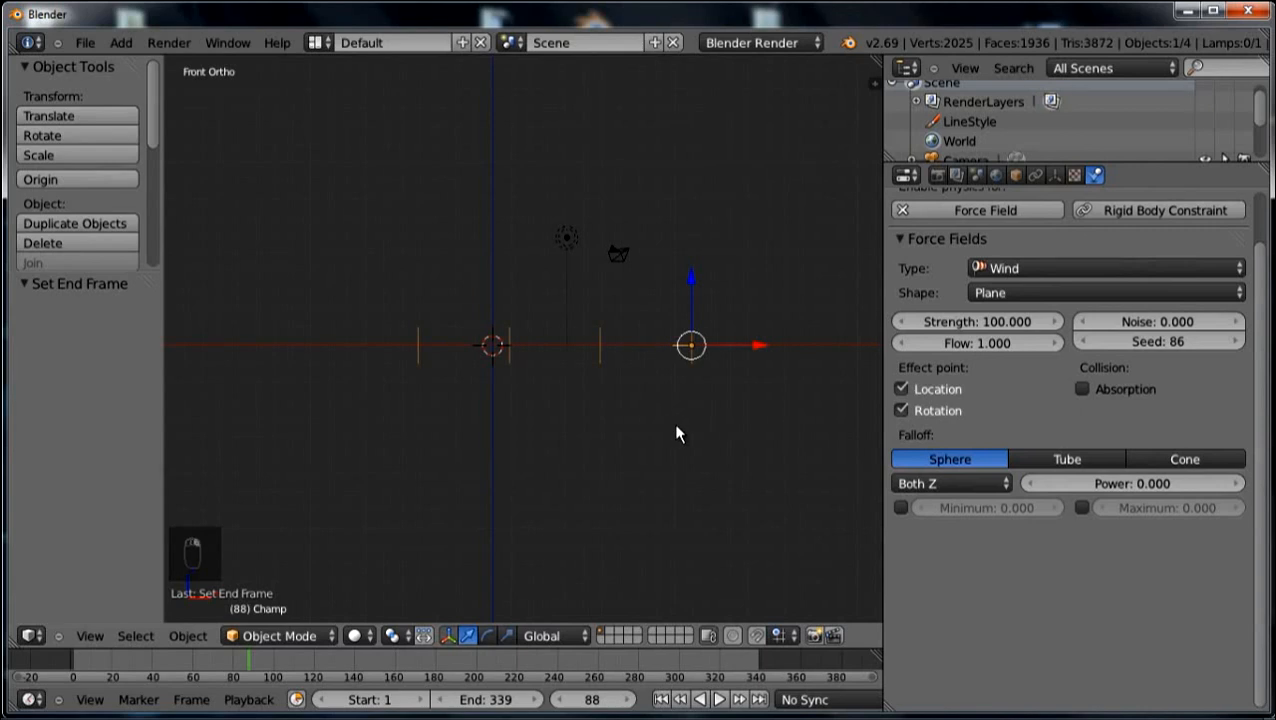
pyautogui.scroll(1, 676, 433)
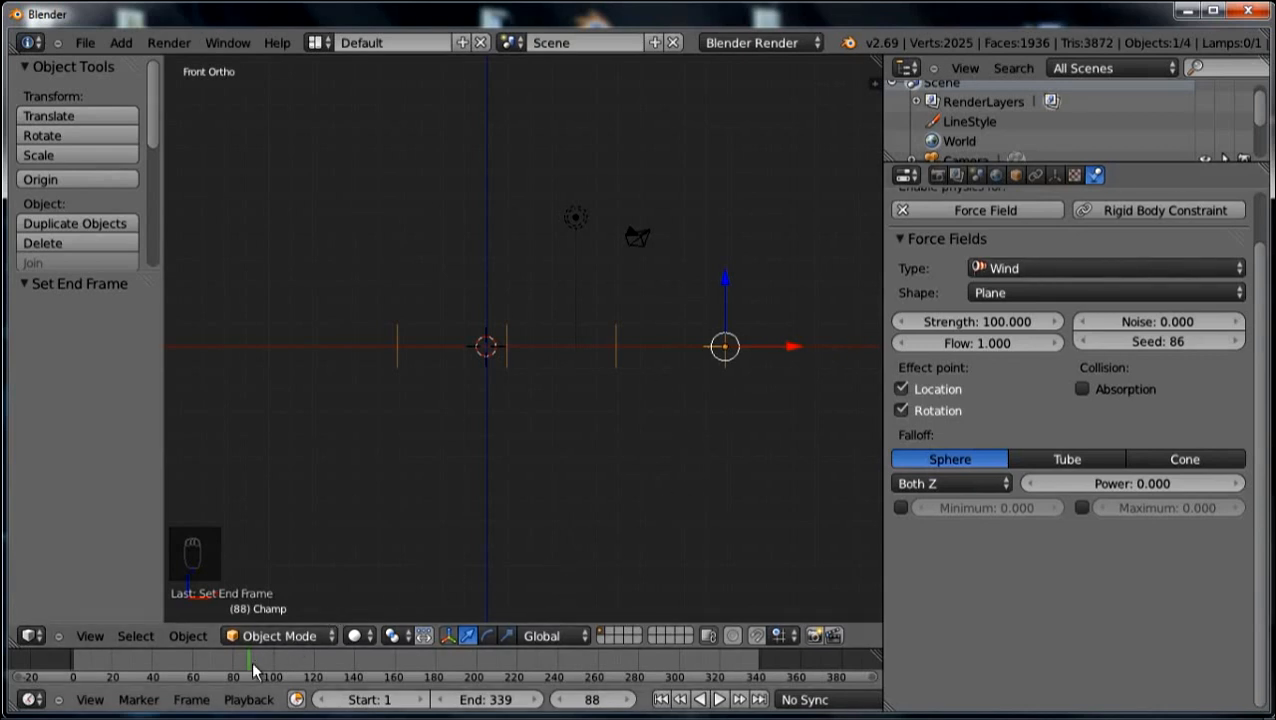
# Move the timeline to frame 3 and enable automatic keyframe recording.
pyautogui.moveTo(245, 659); pyautogui.dragTo(189, 661)
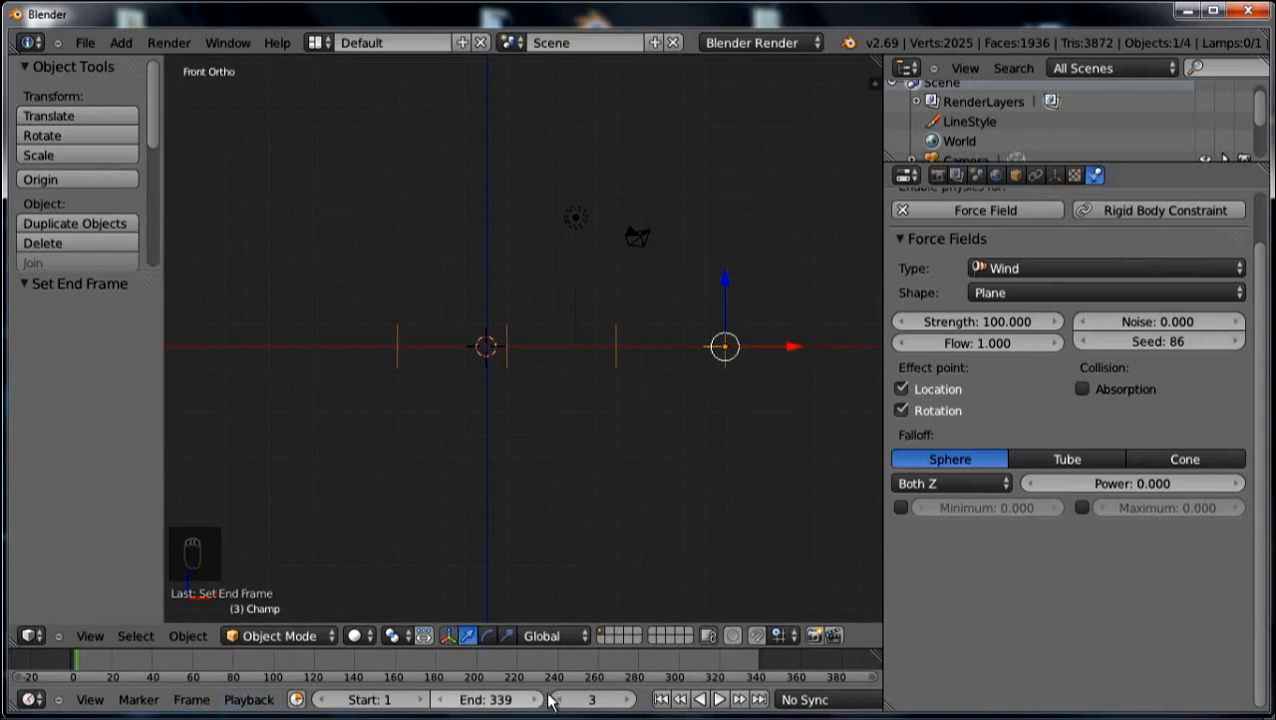
pyautogui.hscroll(6, 548, 699)
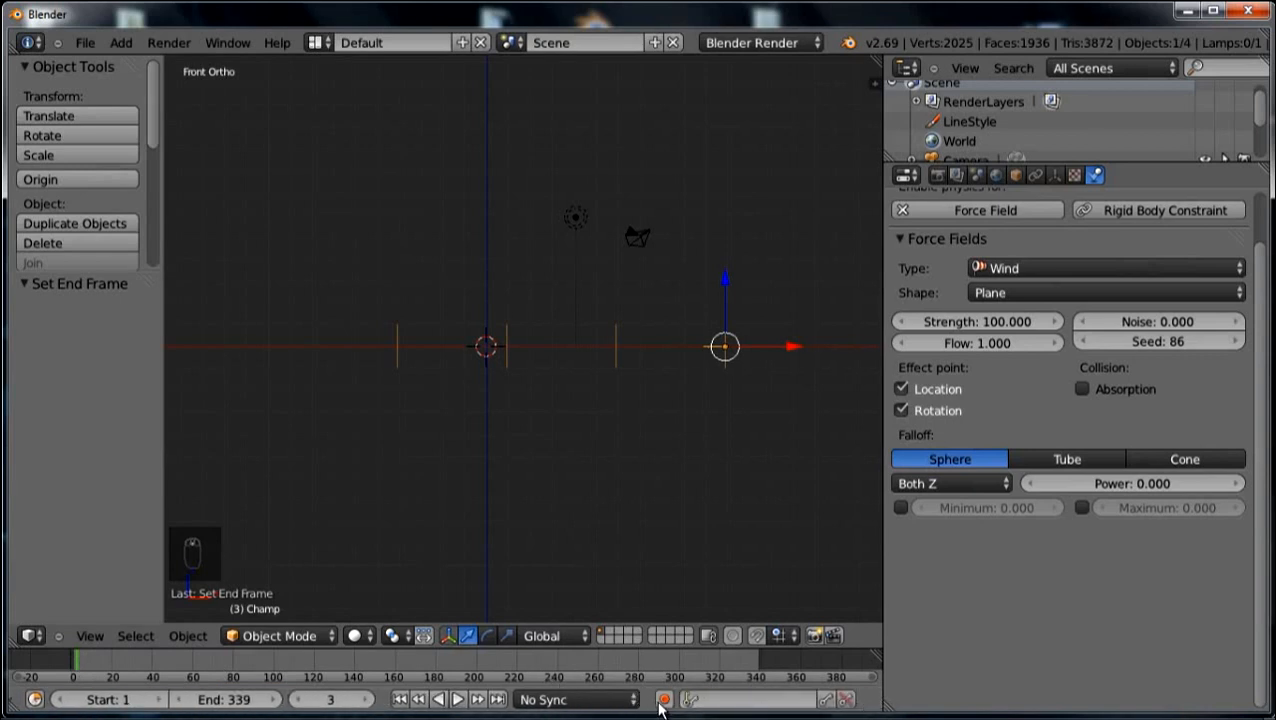
pyautogui.click(663, 699)
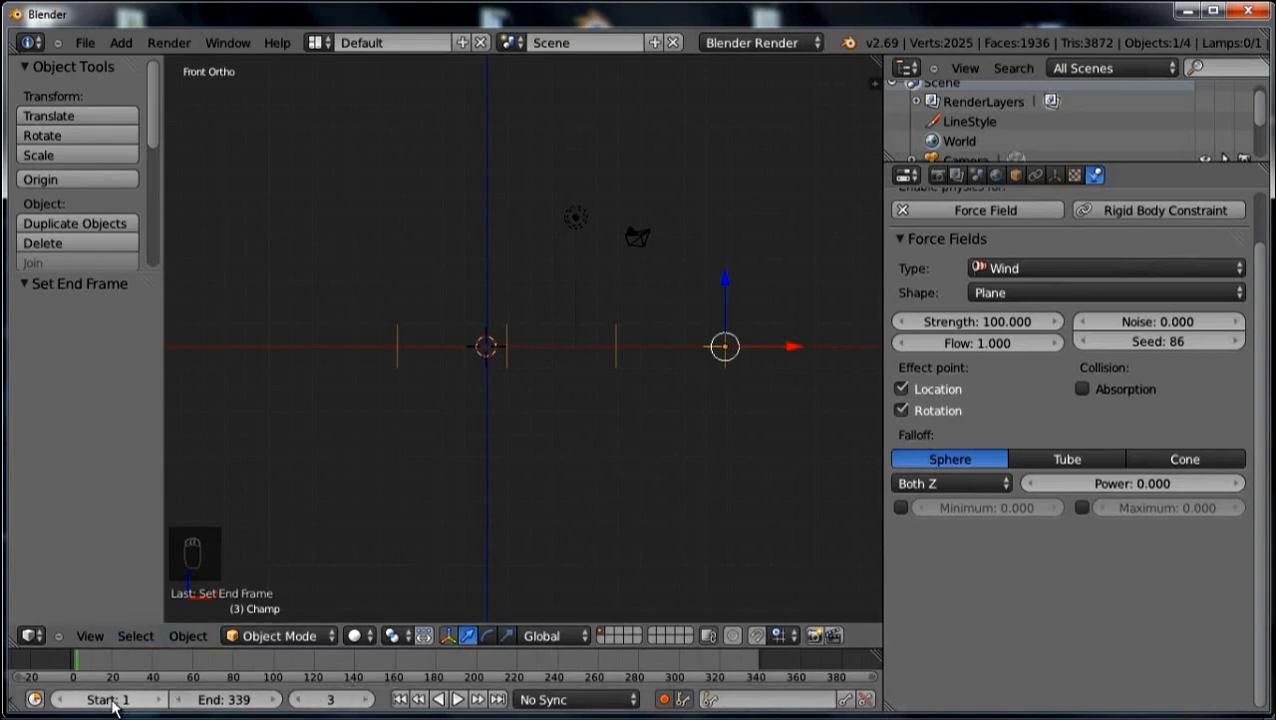
# Return to frame 1 and rotate the wind force field about 21.76° in the front view to record its first rotation keyframe.
pyautogui.click(327, 698)
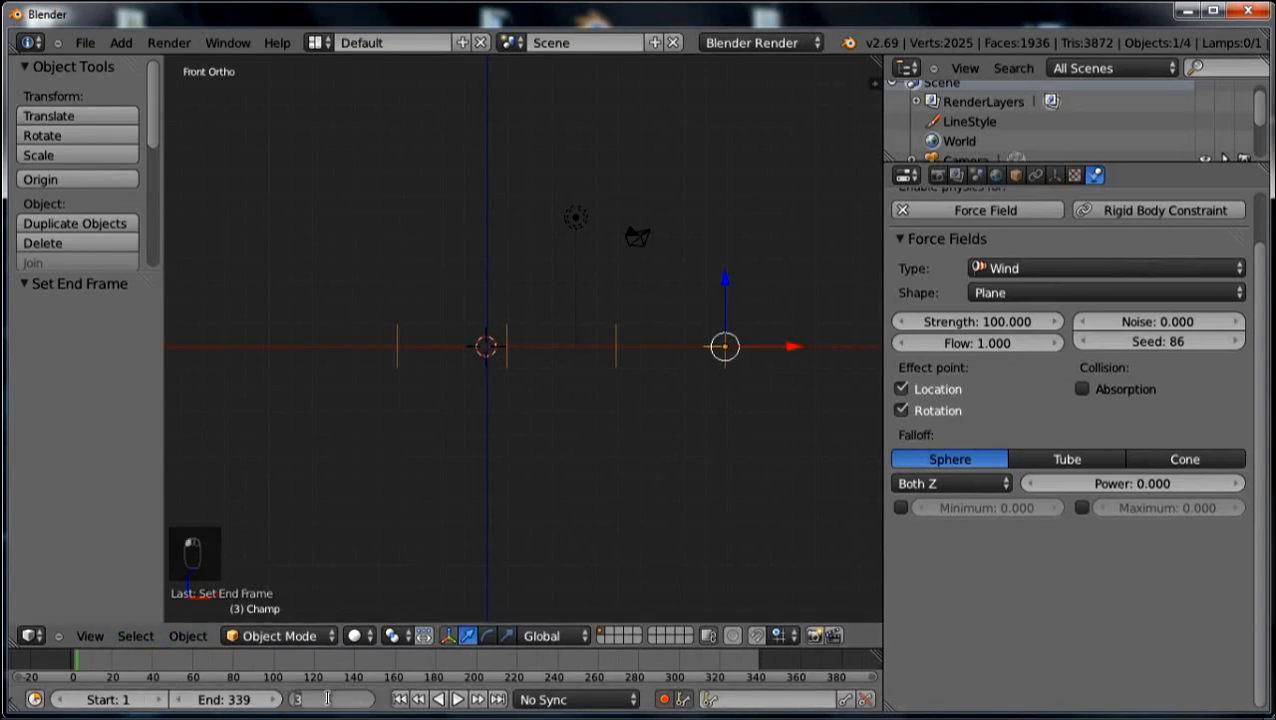
pyautogui.write('1')
pyautogui.press('Return')
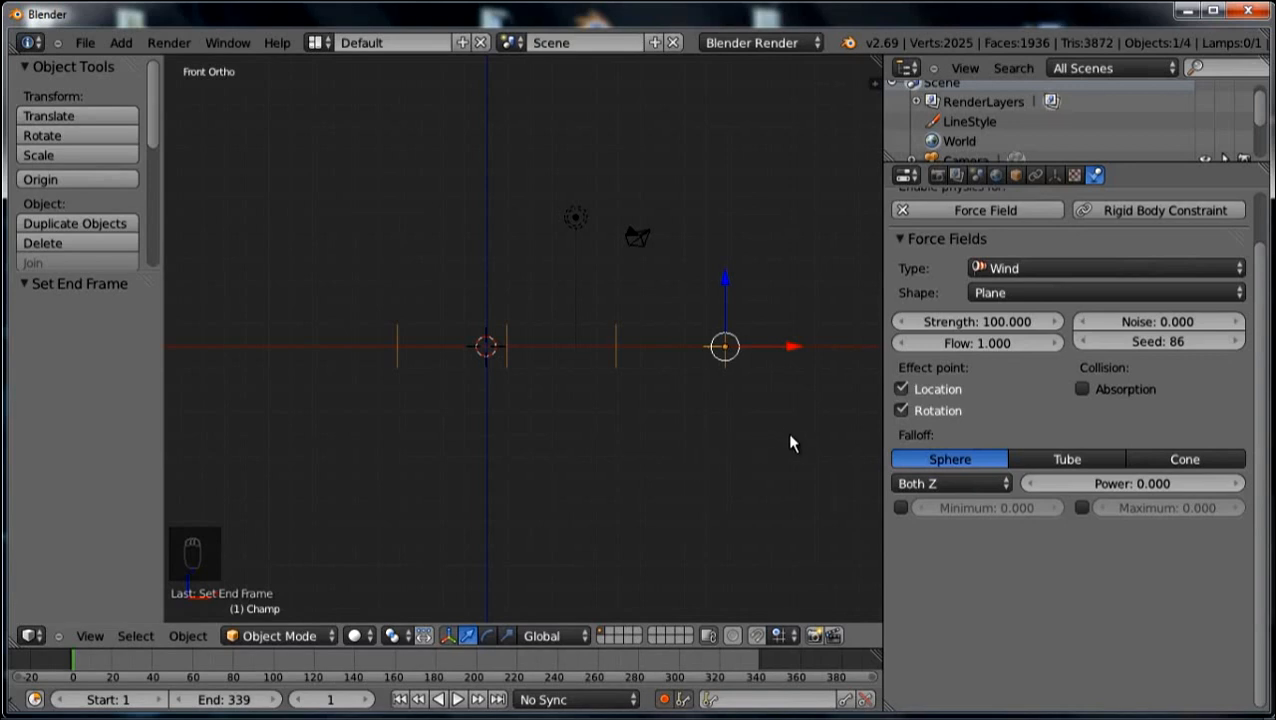
pyautogui.press('r')
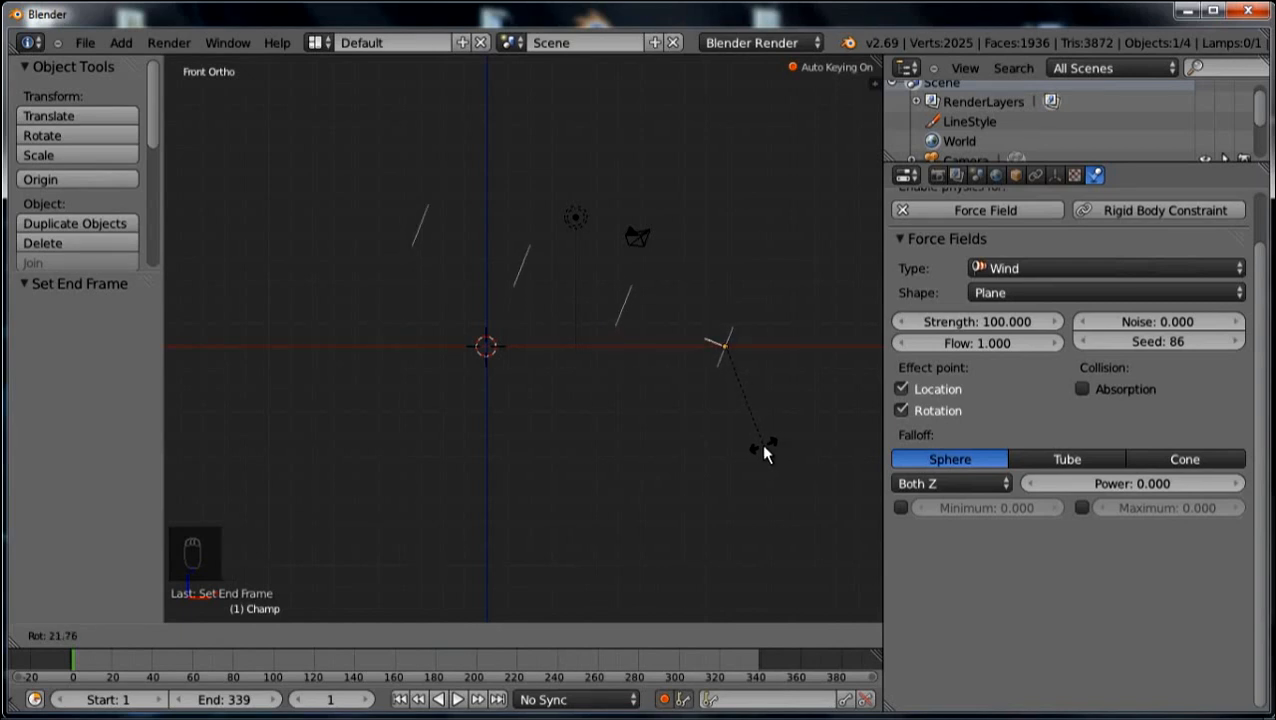
pyautogui.click(761, 444)
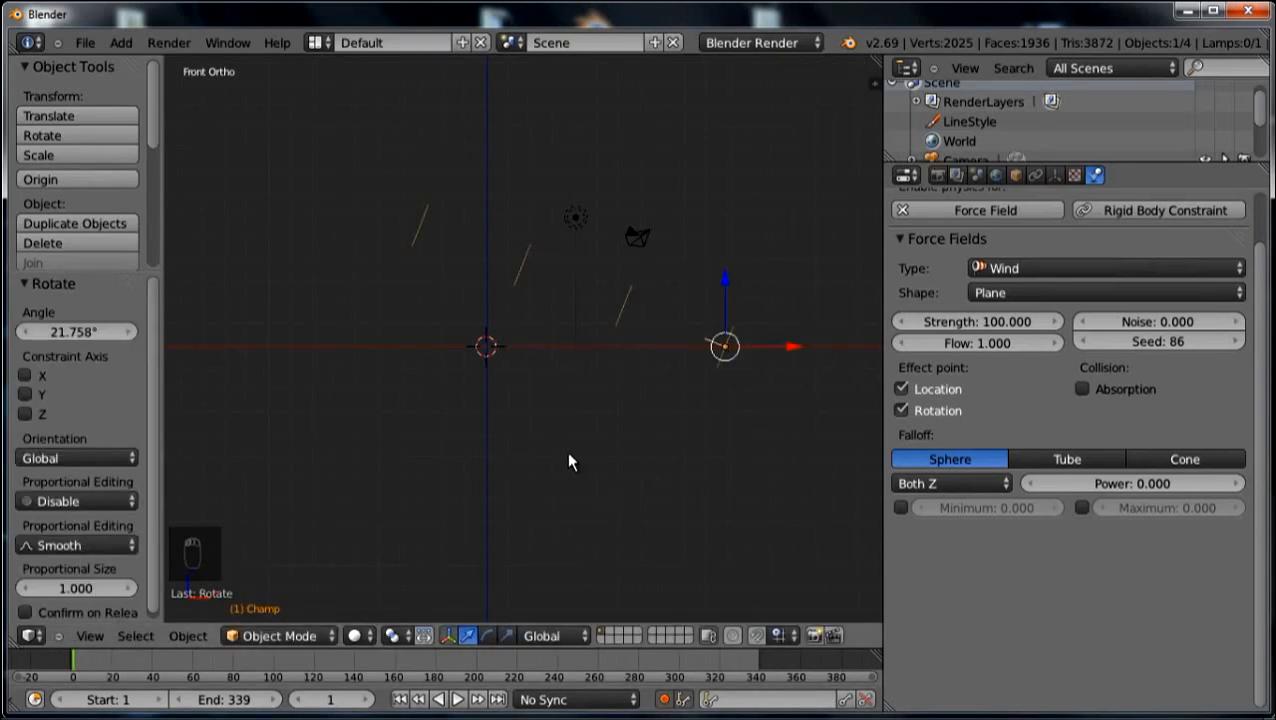
pyautogui.press('KP_1')
pyautogui.press('KP_3')
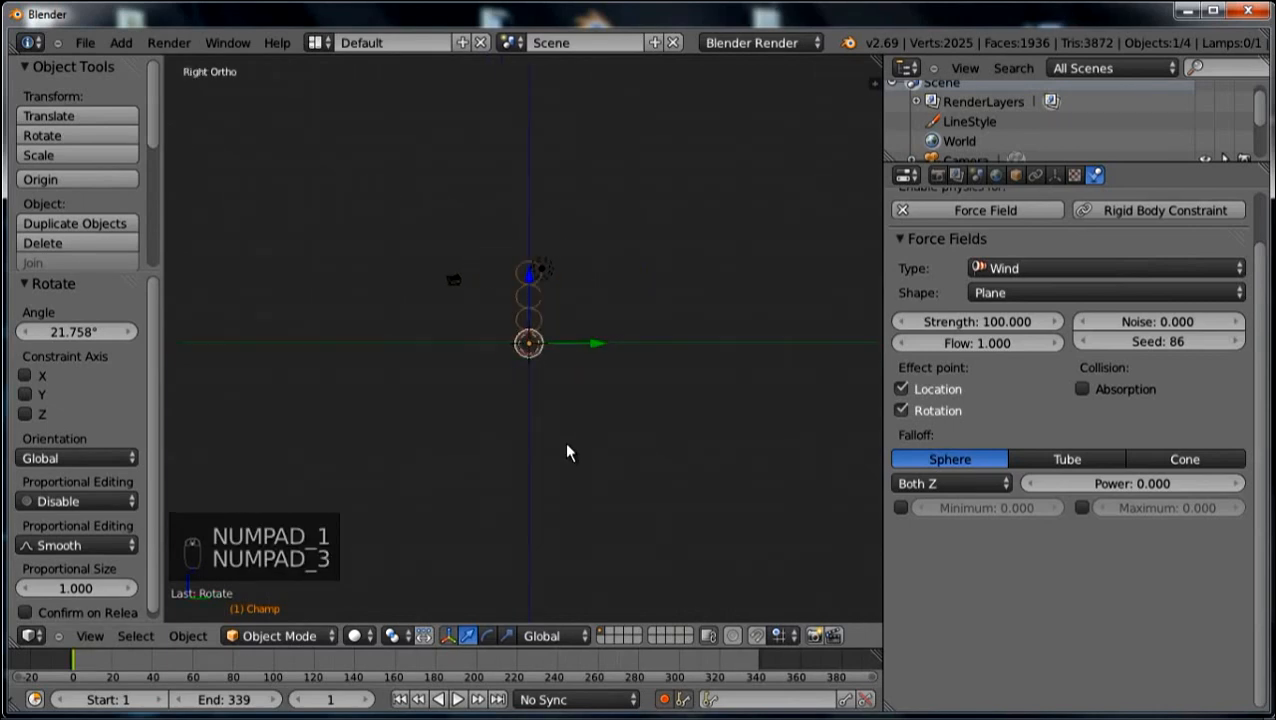
pyautogui.press('KP_1')
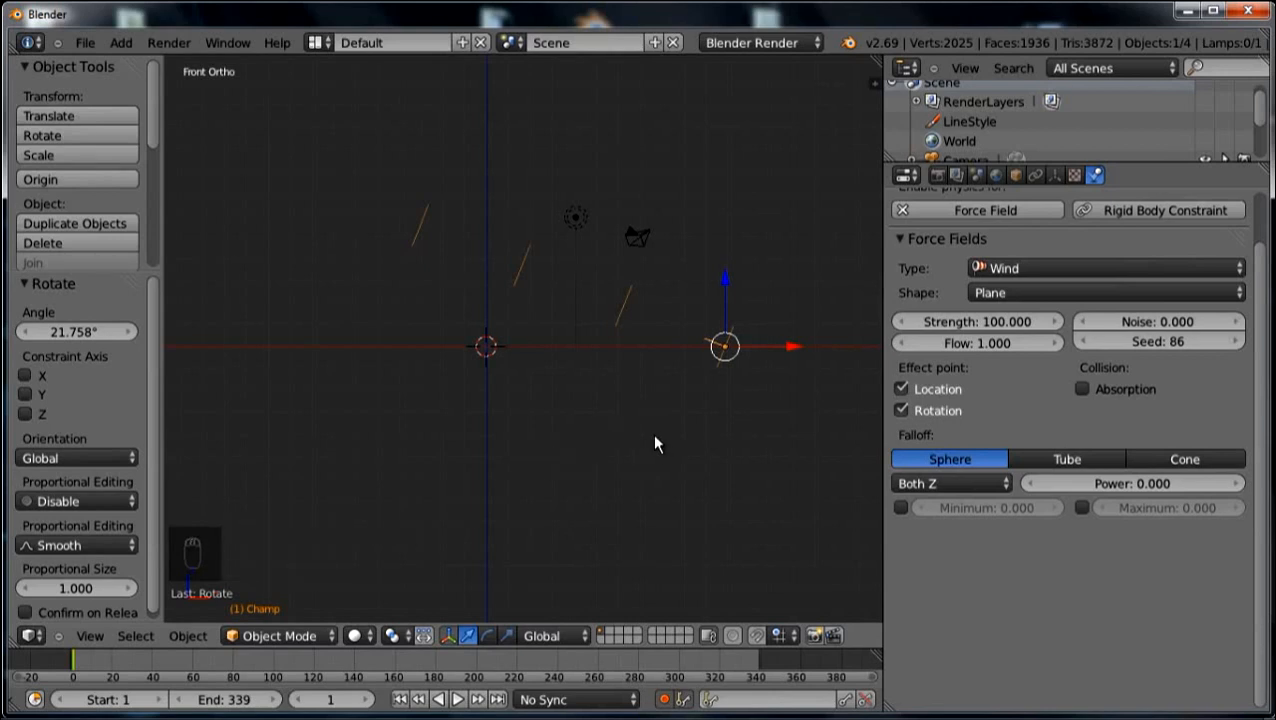
# Keyframe the wind's rotation at about frame 75, turned about -25.6°, and at frame 169, turned back the opposite way.
pyautogui.moveTo(105, 664); pyautogui.dragTo(325, 665)
pyautogui.press('r')
pyautogui.click(754, 393)
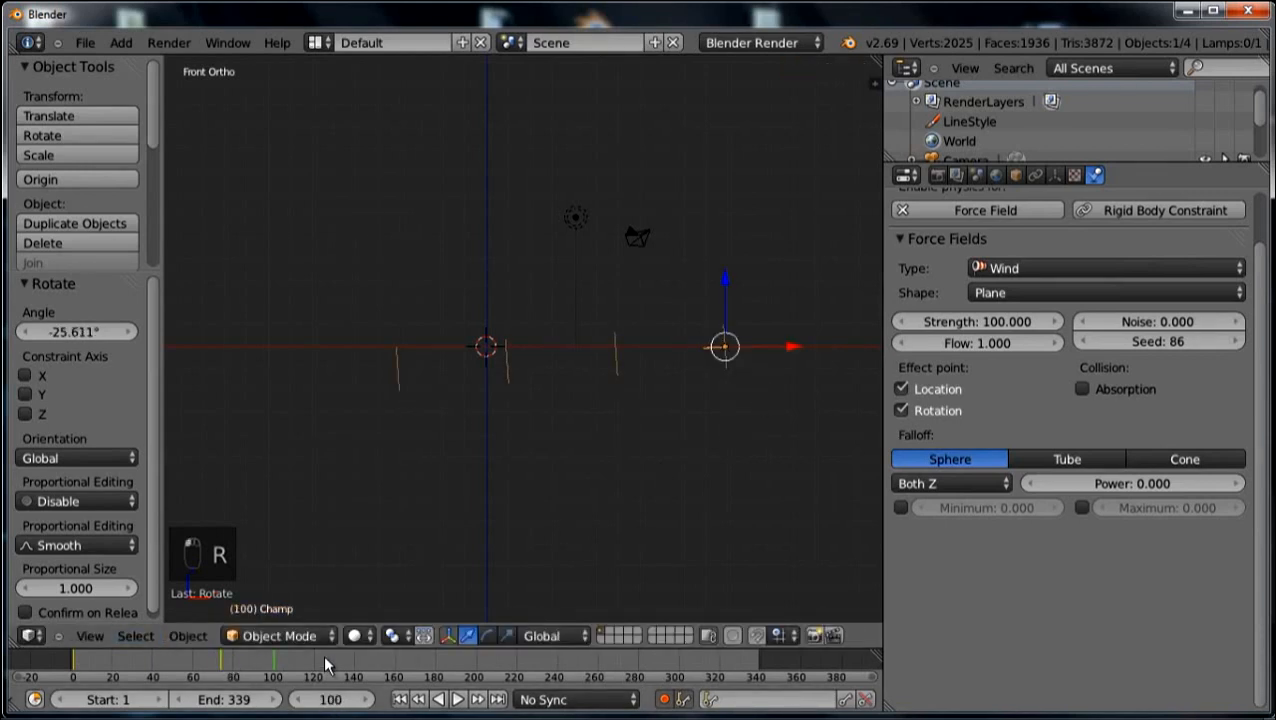
pyautogui.click(415, 658)
pyautogui.press('r')
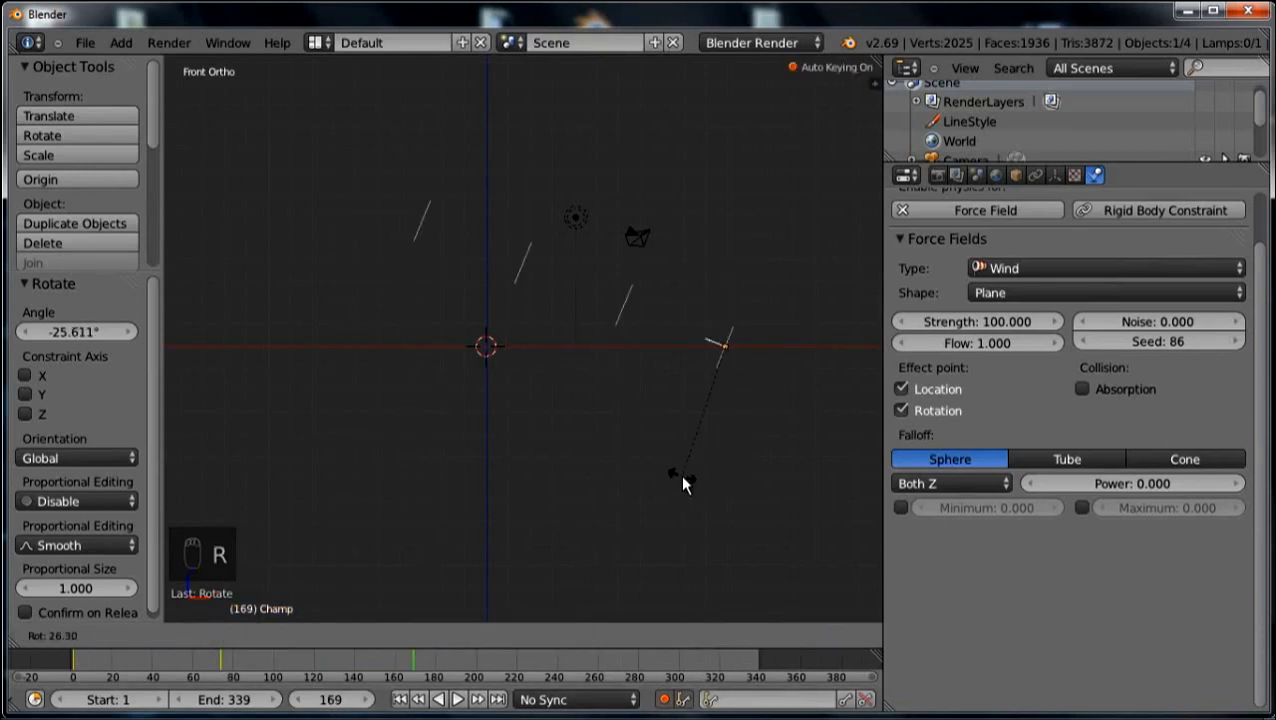
pyautogui.click(587, 572)
# Move to frame 278 and rotate the wind force field about -18.5° for another keyframe.
pyautogui.moveTo(421, 660); pyautogui.dragTo(632, 660)
pyautogui.press('r')
pyautogui.click(804, 441)
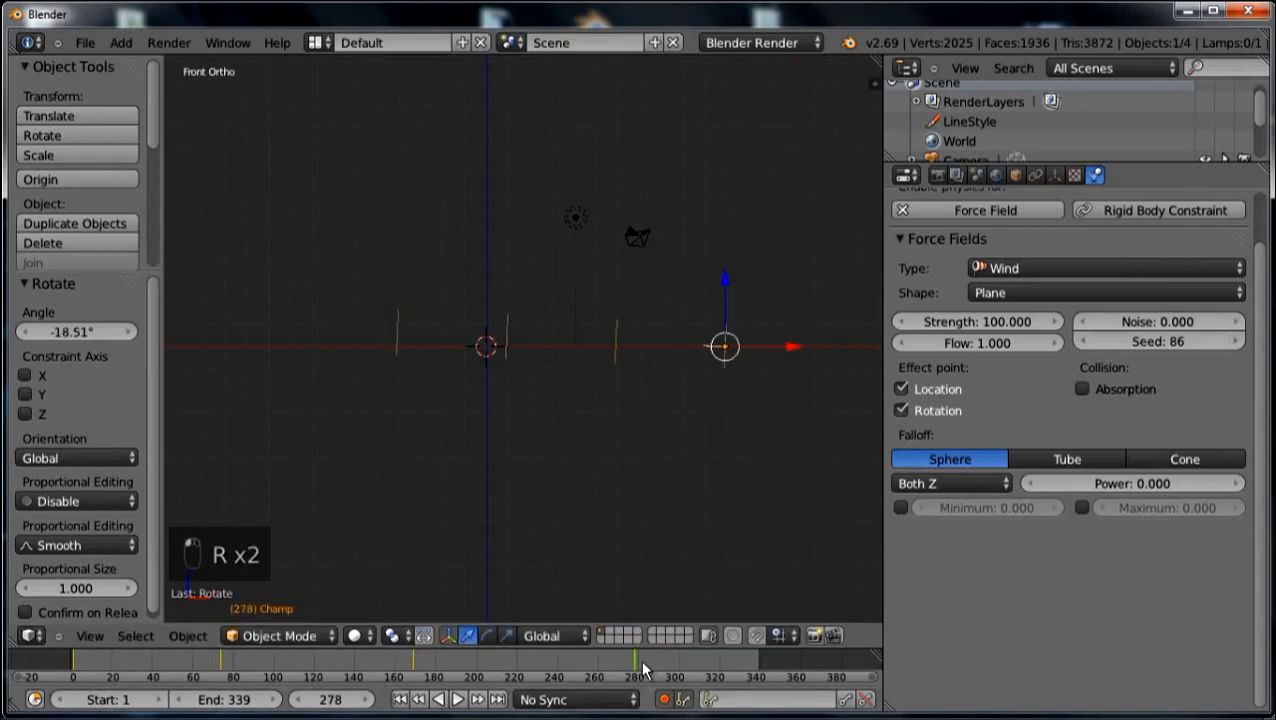
# Keyframe two more wind rotations, about 9° near frame 345 and about -11° at frame 368.
pyautogui.click(728, 662)
pyautogui.moveTo(745, 662); pyautogui.dragTo(815, 664)
pyautogui.press('r')
pyautogui.click(765, 535)
pyautogui.press('r')
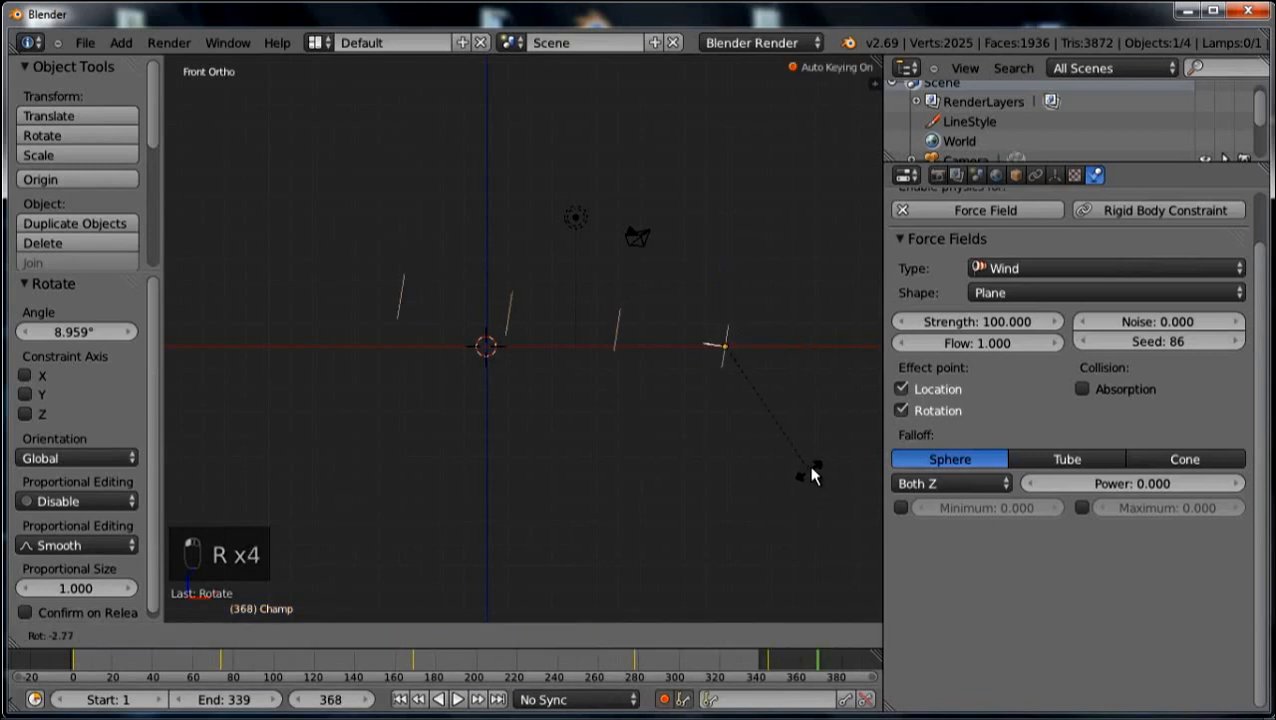
pyautogui.click(816, 451)
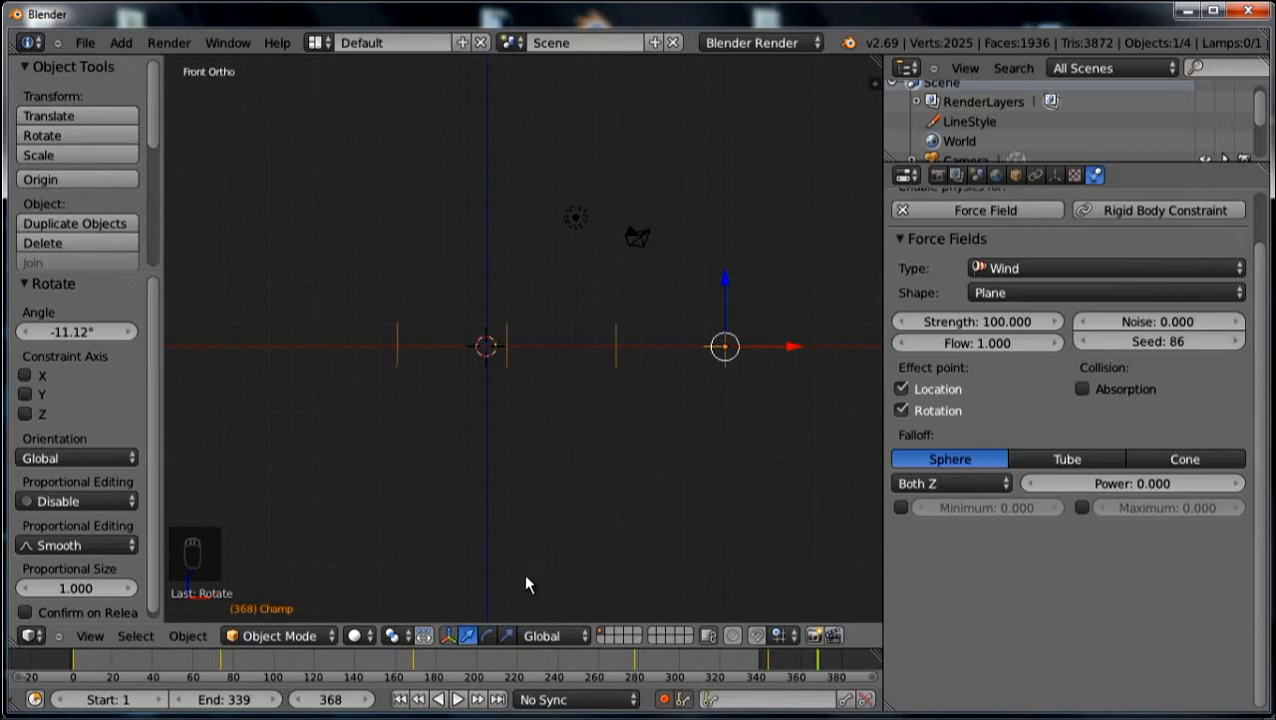
# Play the animation, select the moving cloth strip and apply smooth shading to it.
pyautogui.hotkey('alt', 'a')
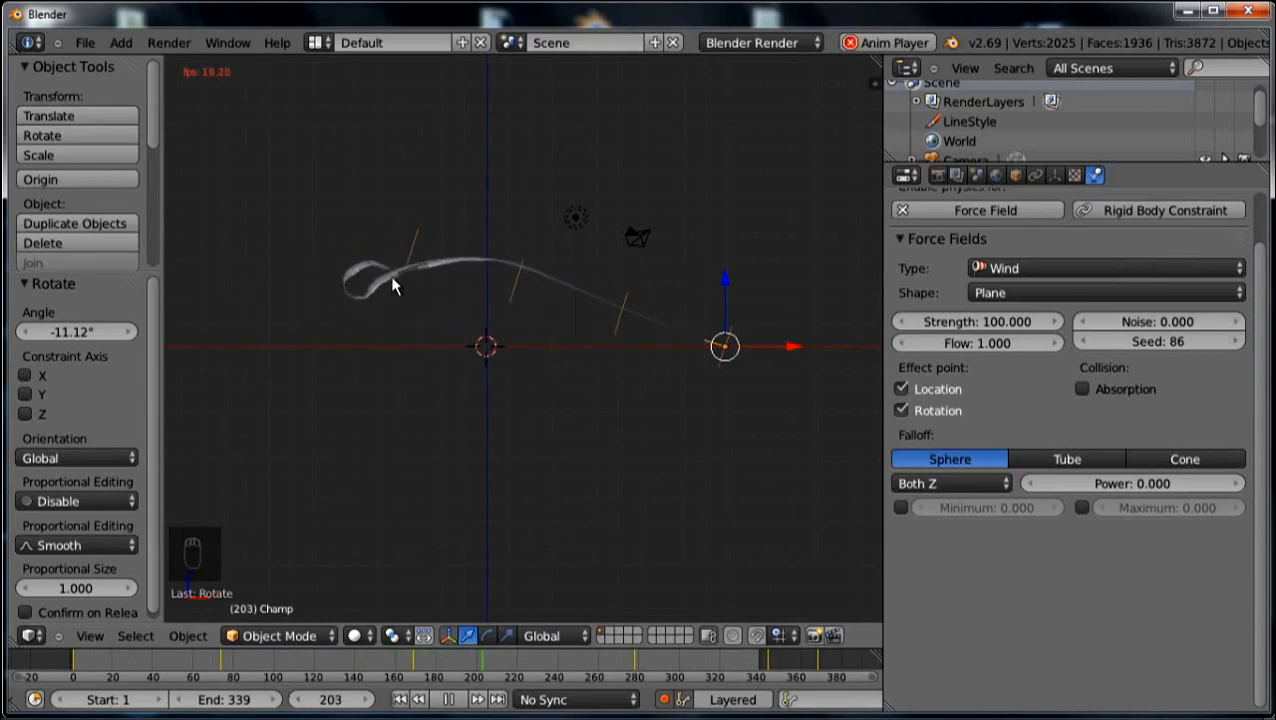
pyautogui.rightClick(364, 284)
pyautogui.moveTo(521, 450); pyautogui.dragTo(478, 495, button='middle')
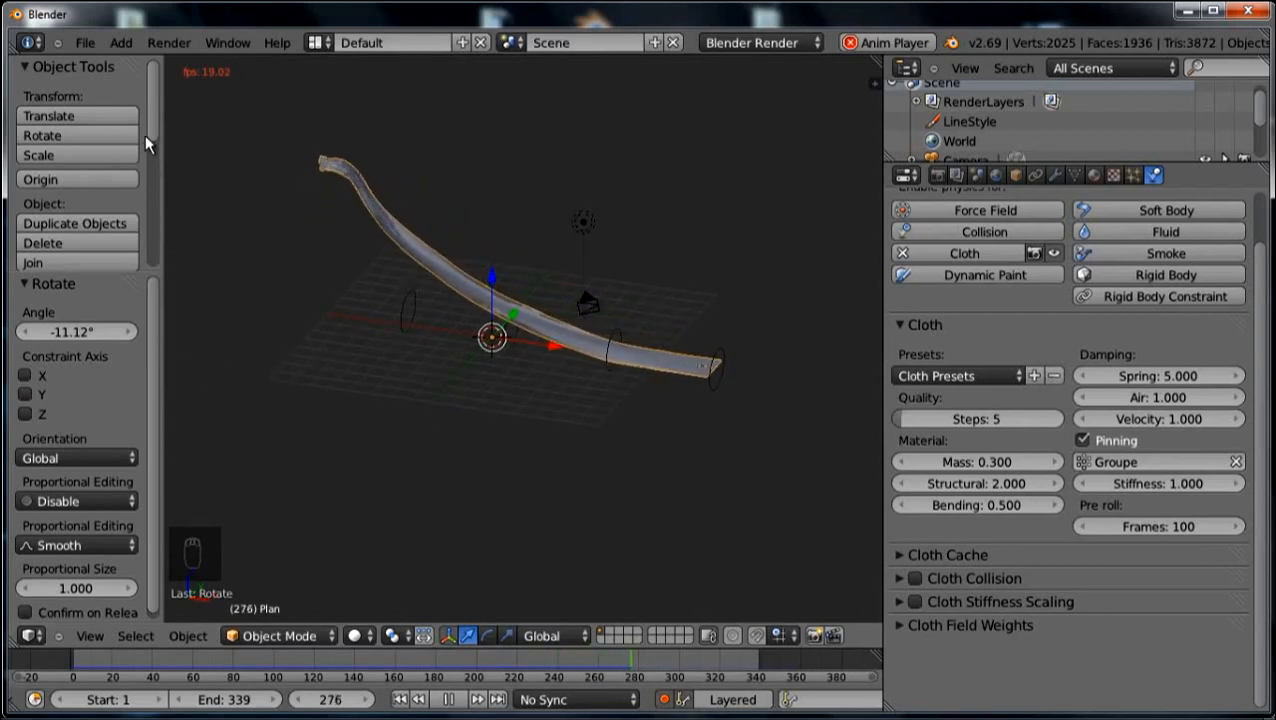
pyautogui.moveTo(151, 125)
pyautogui.mouseDown()
pyautogui.moveTo(151, 216)
pyautogui.moveTo(151, 190)
pyautogui.mouseUp()
pyautogui.click(44, 137)
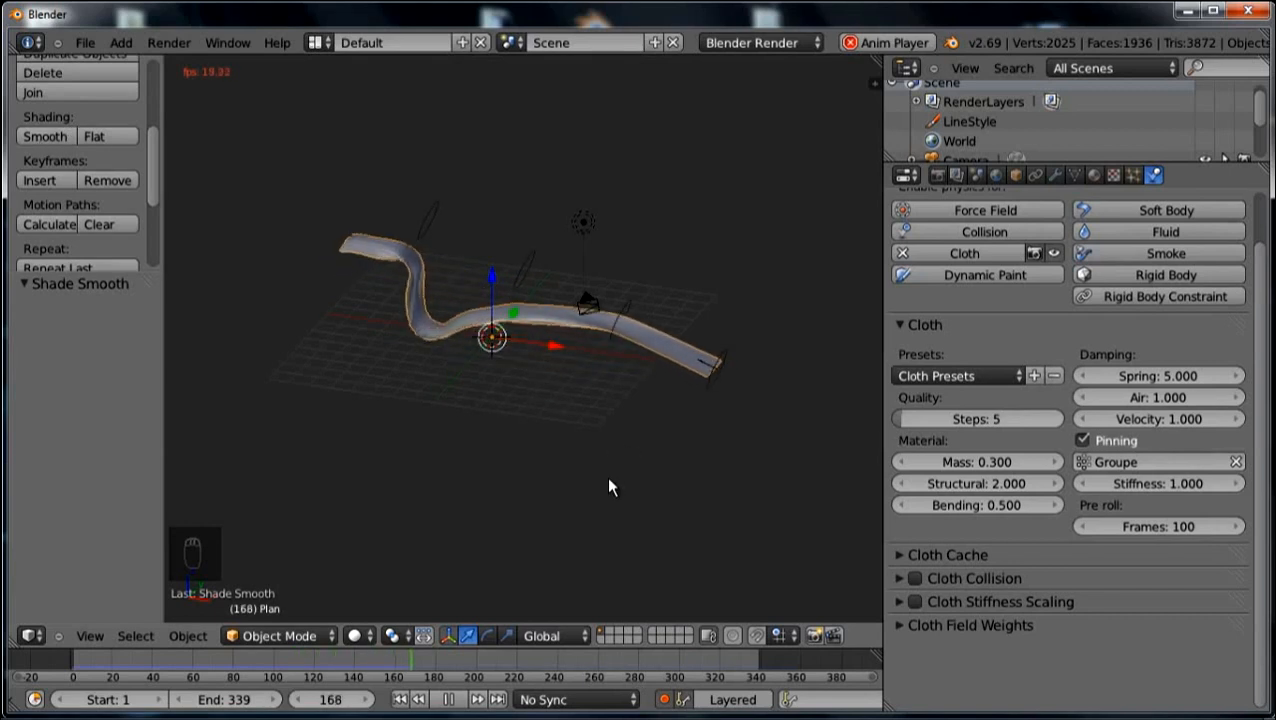
pyautogui.scroll(2, 605, 455)
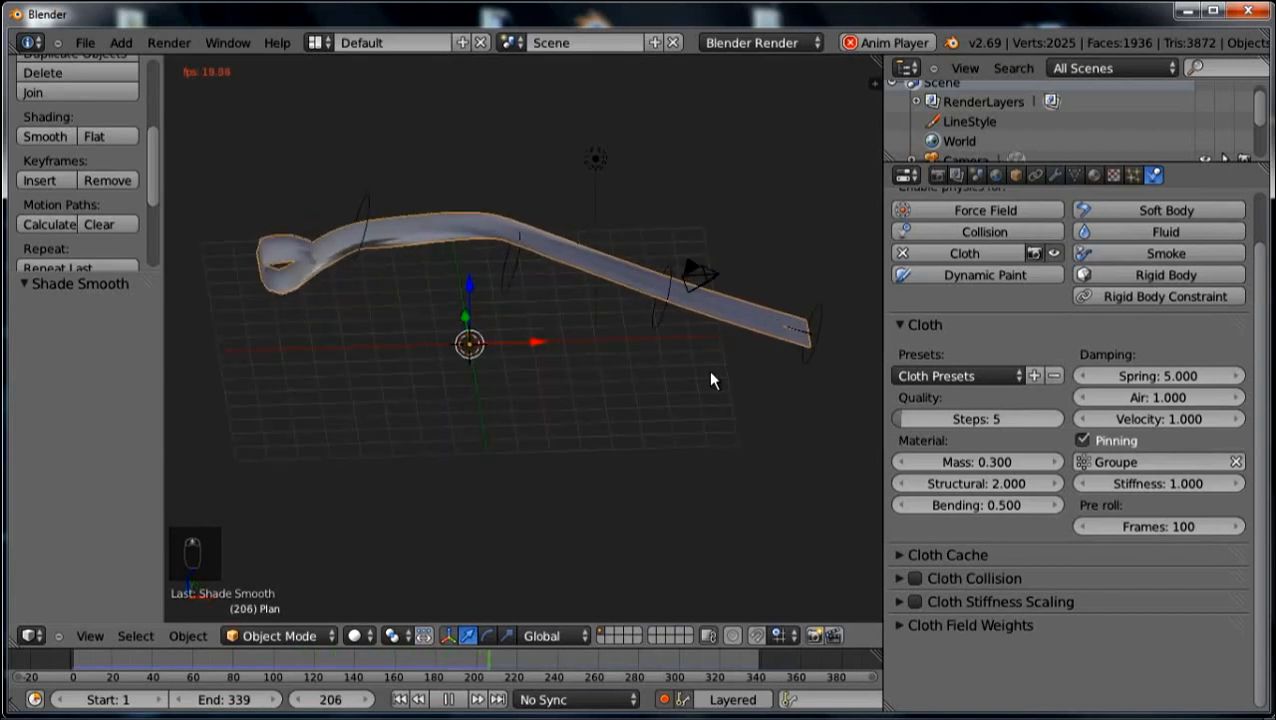
# Add a Subdivision Surface modifier to the cloth strip and set its View subdivisions to 2.
pyautogui.click(1054, 175)
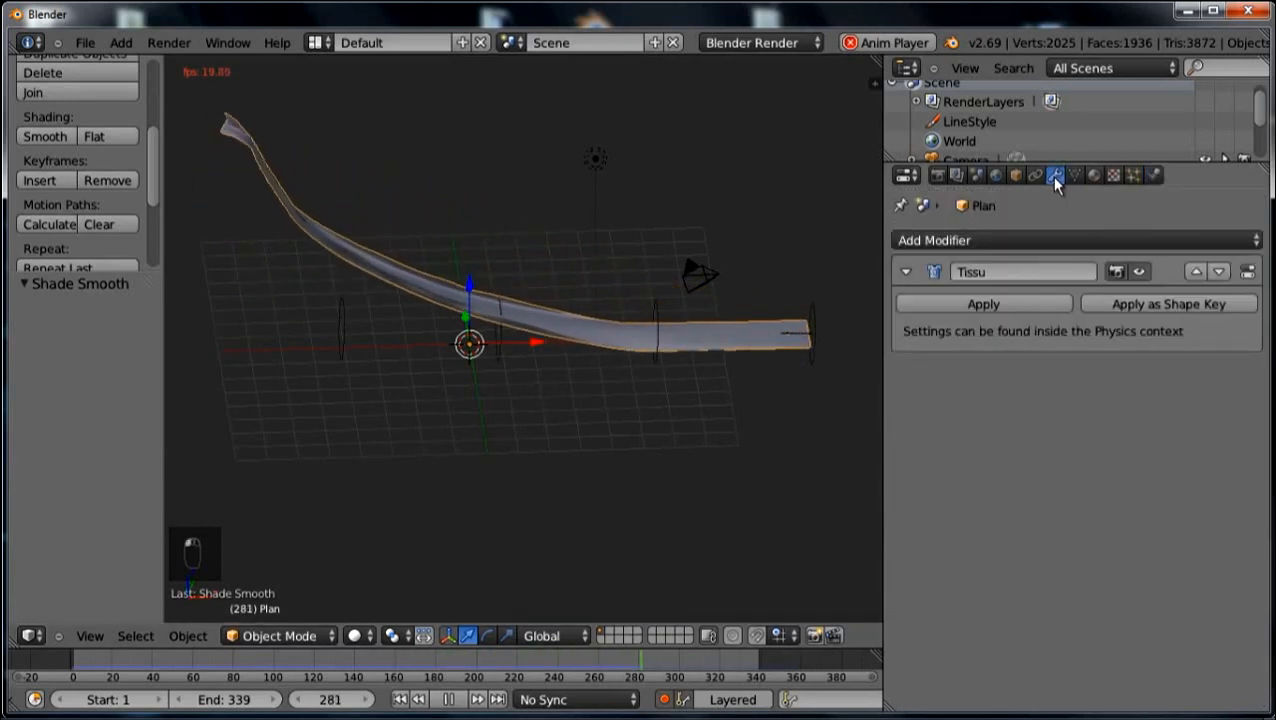
pyautogui.click(1030, 240)
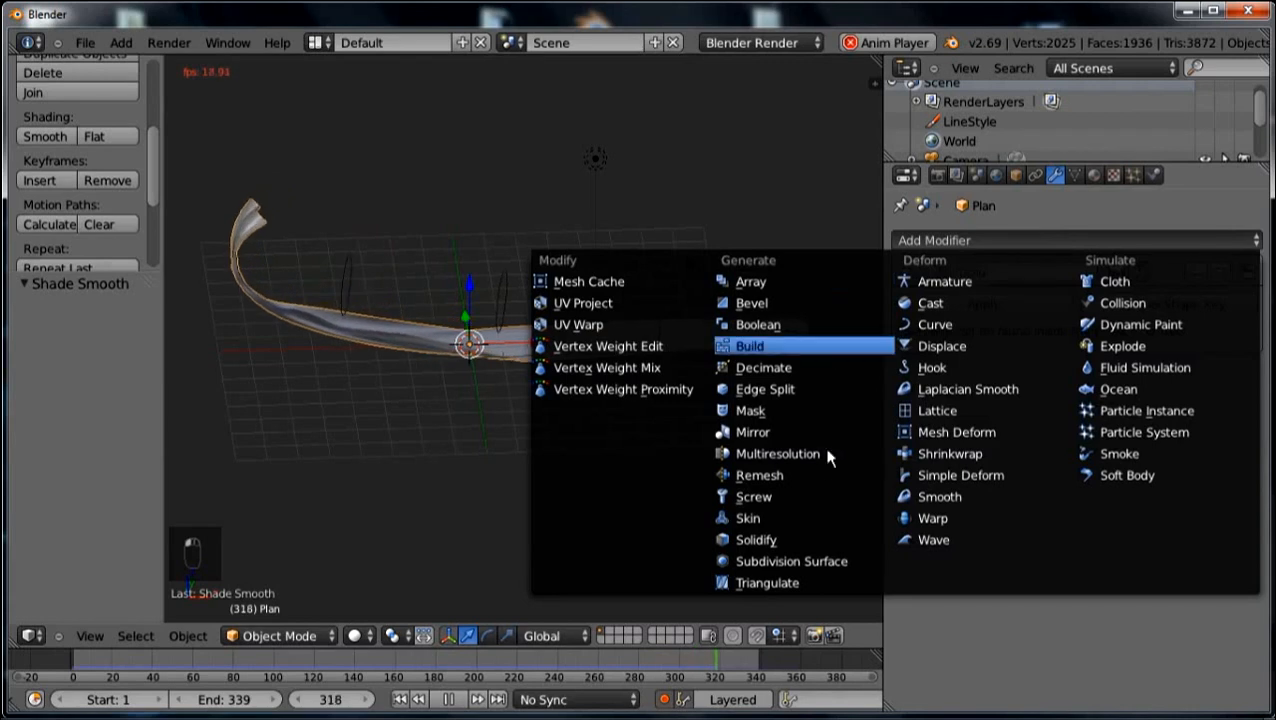
pyautogui.click(805, 562)
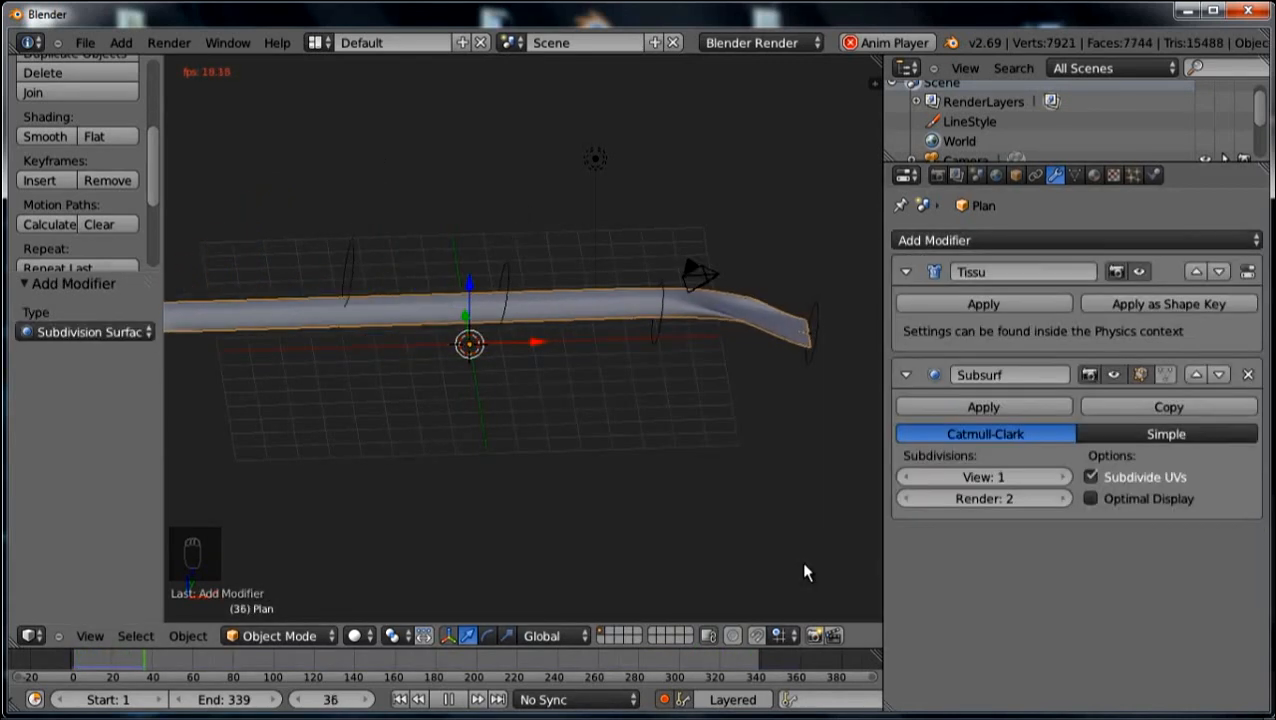
pyautogui.click(1064, 478)
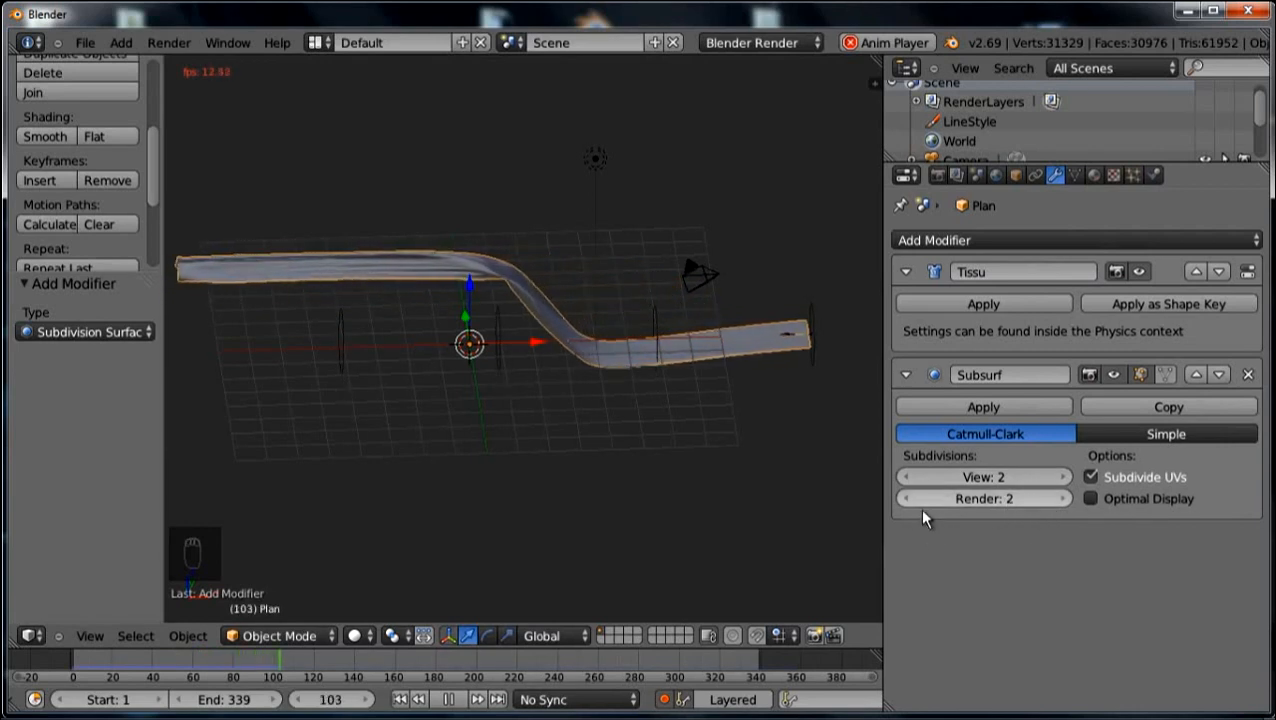
# Collapse the Subsurf modifier's settings, enlarge the 3D view to watch the strip, and stop the playback.
pyautogui.click(905, 376)
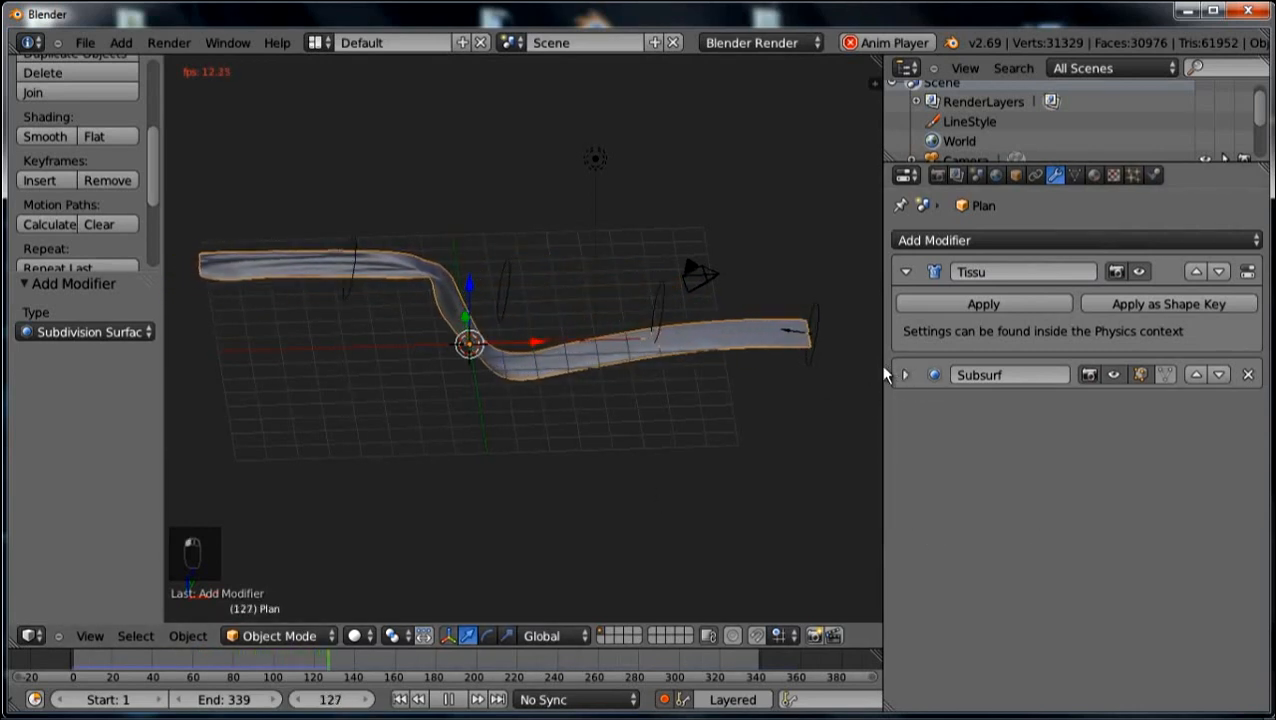
pyautogui.moveTo(880, 366); pyautogui.dragTo(1012, 370)
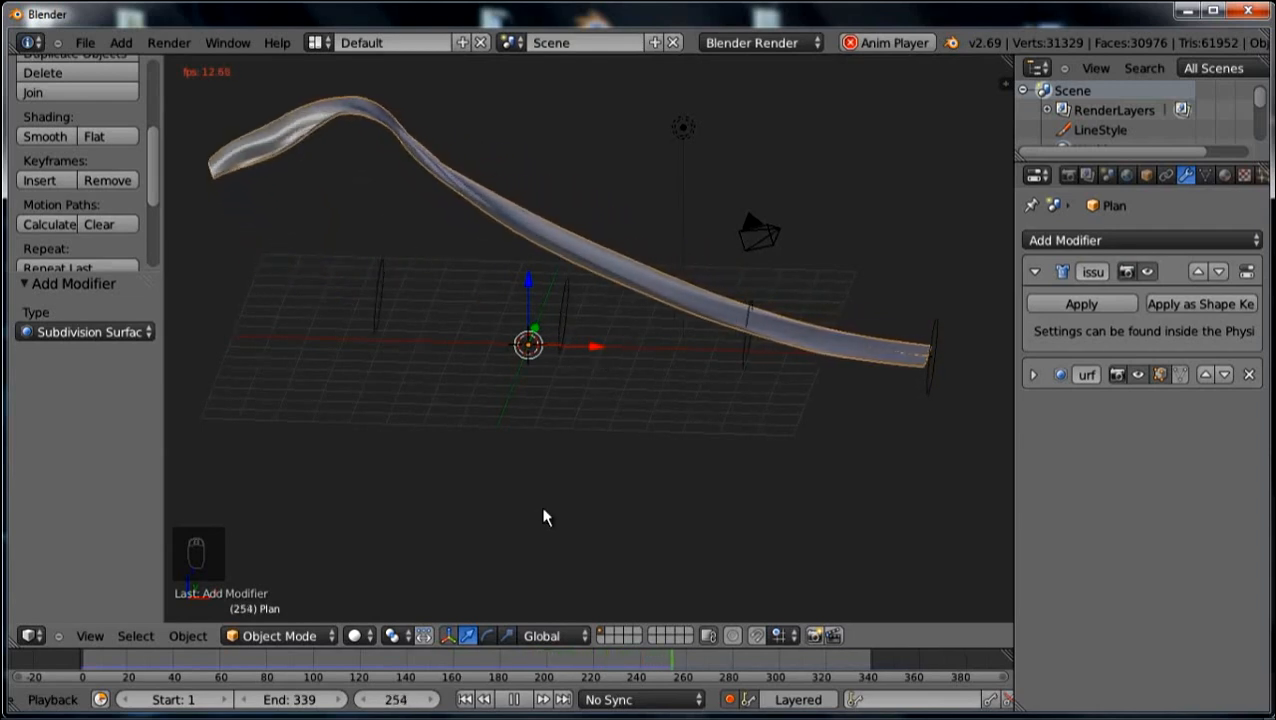
pyautogui.click(514, 700)
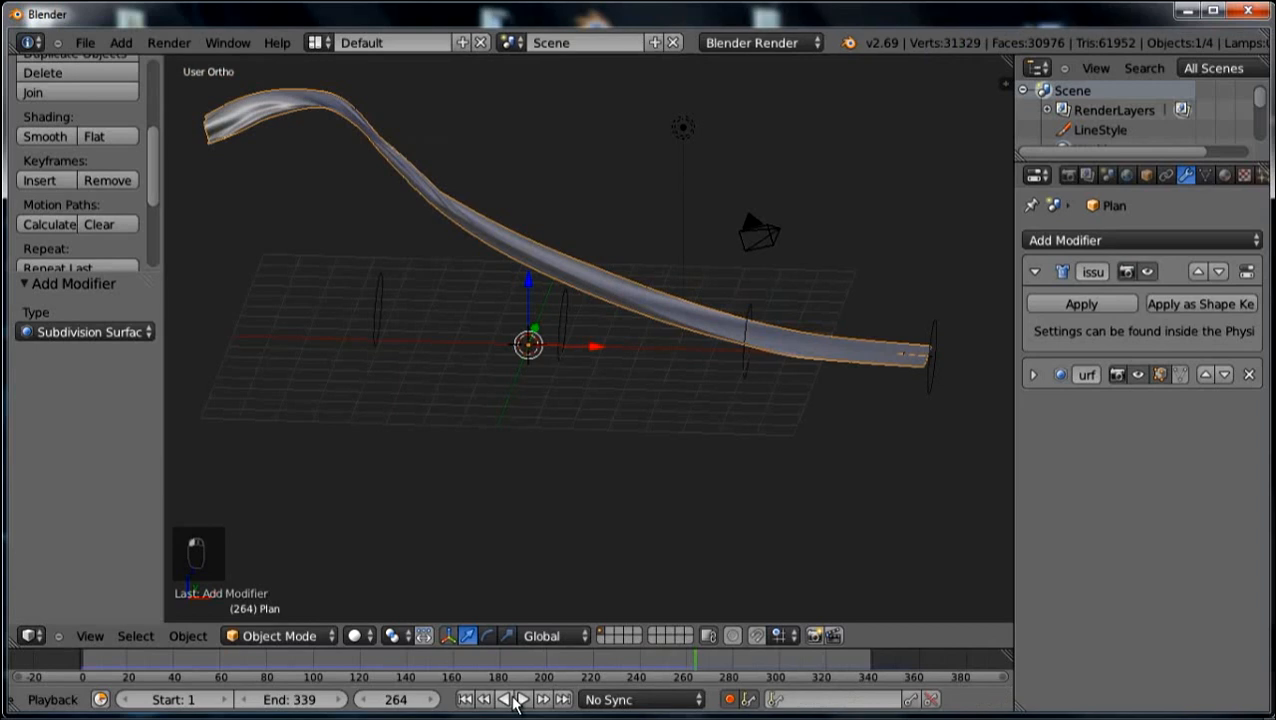
# Save the Blender file under the name abstrait in the "forme abstraites" folder.
pyautogui.click(84, 47)
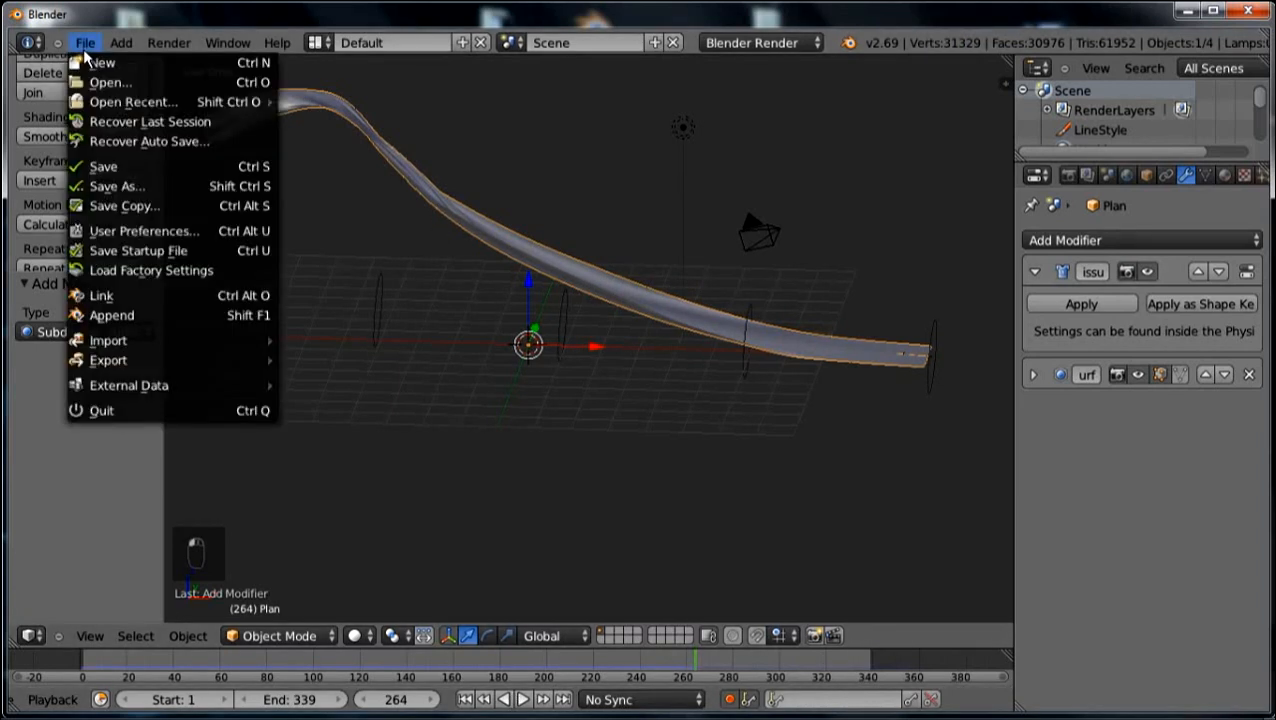
pyautogui.click(144, 166)
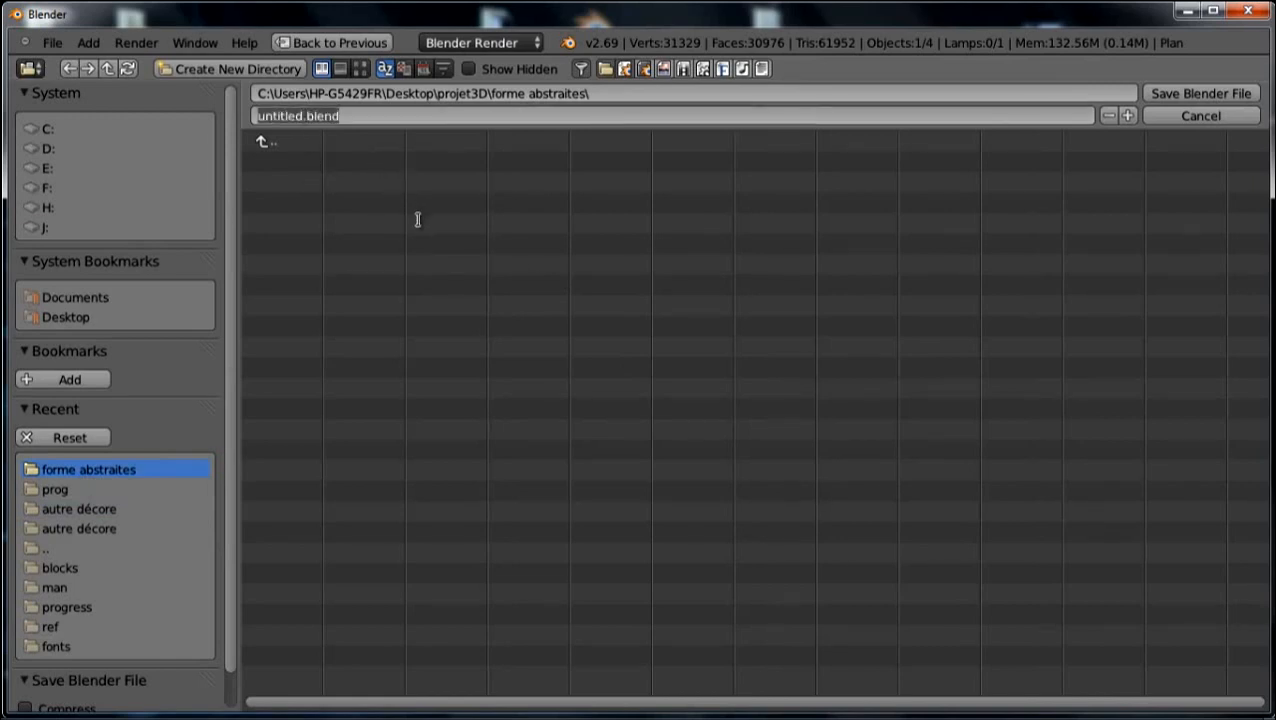
pyautogui.press('BackSpace')
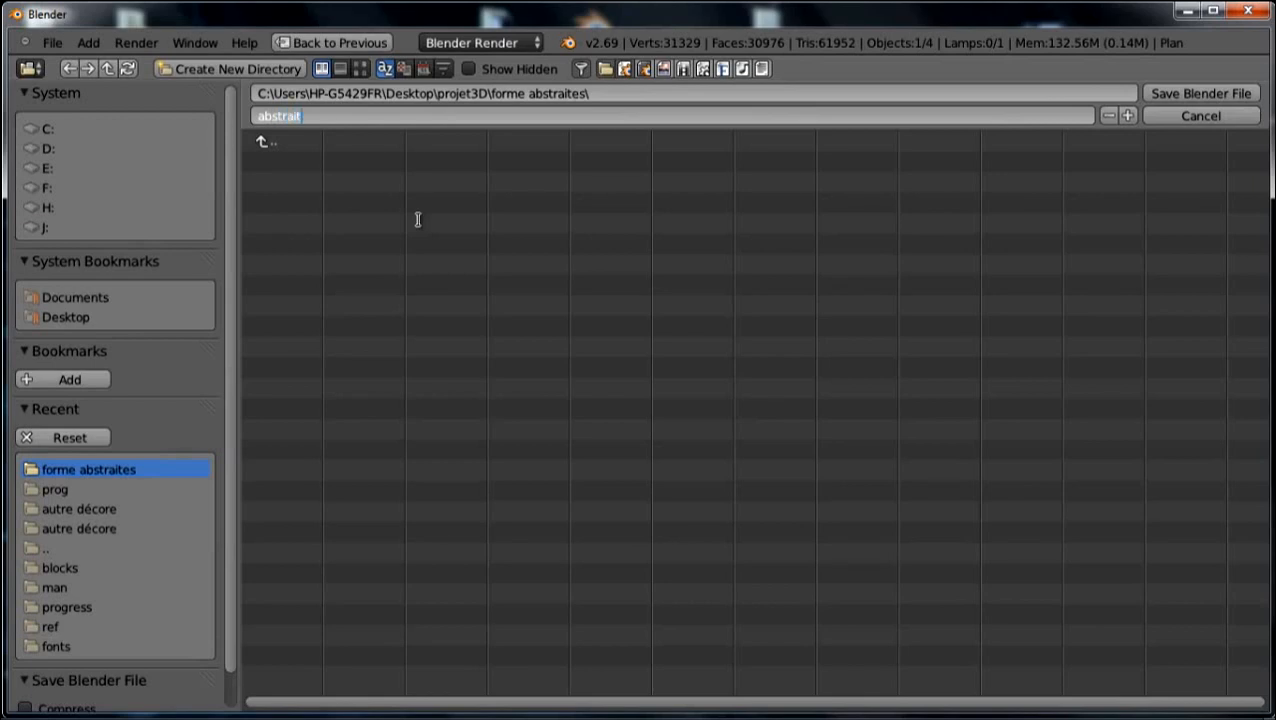
pyautogui.write('abstrait')
pyautogui.press('Return')
pyautogui.click(1155, 100)
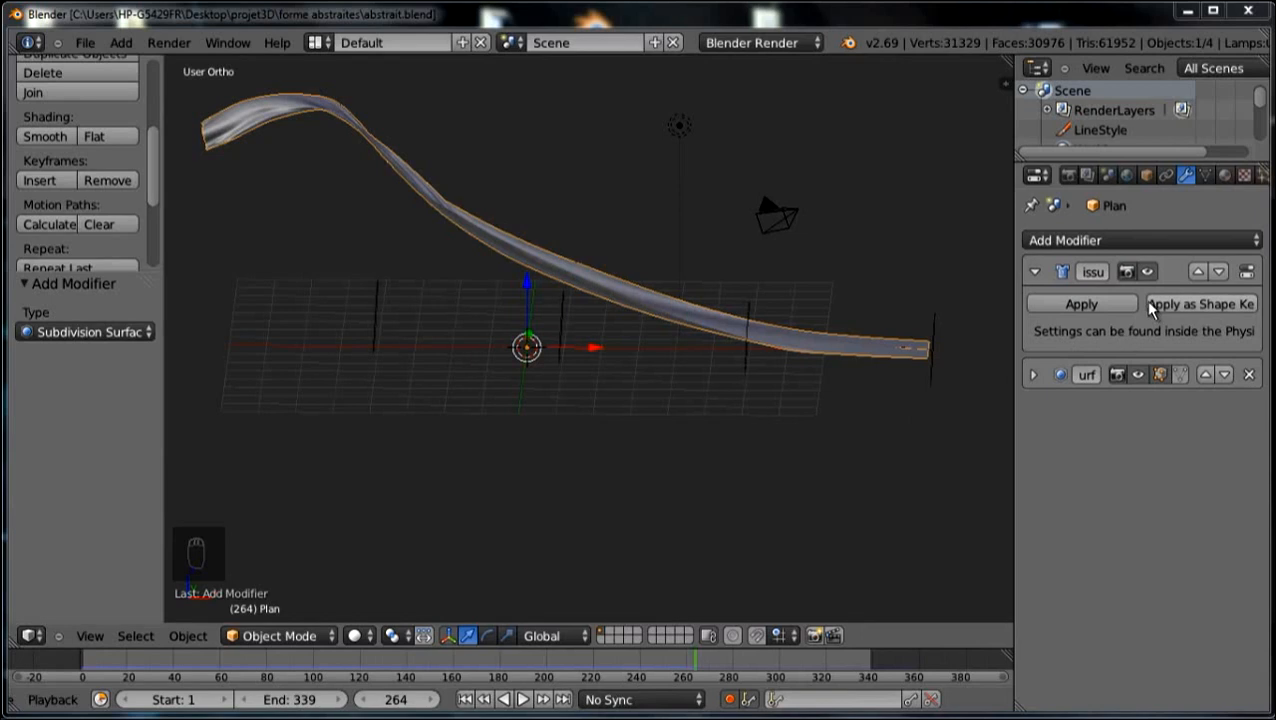
# Hide the strip's Tissu and Subsurf modifiers in the viewport, and insert a Rotation keyframe for the strip at frame 1.
pyautogui.click(1146, 273)
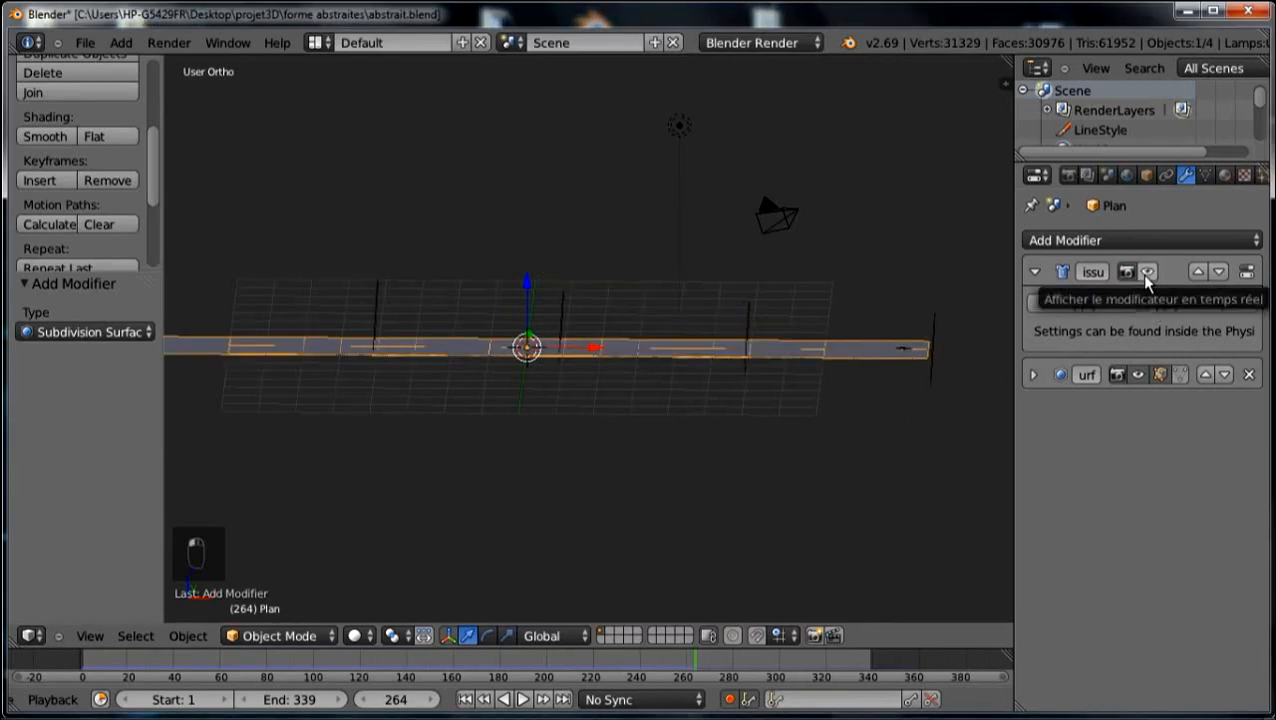
pyautogui.click(1129, 383)
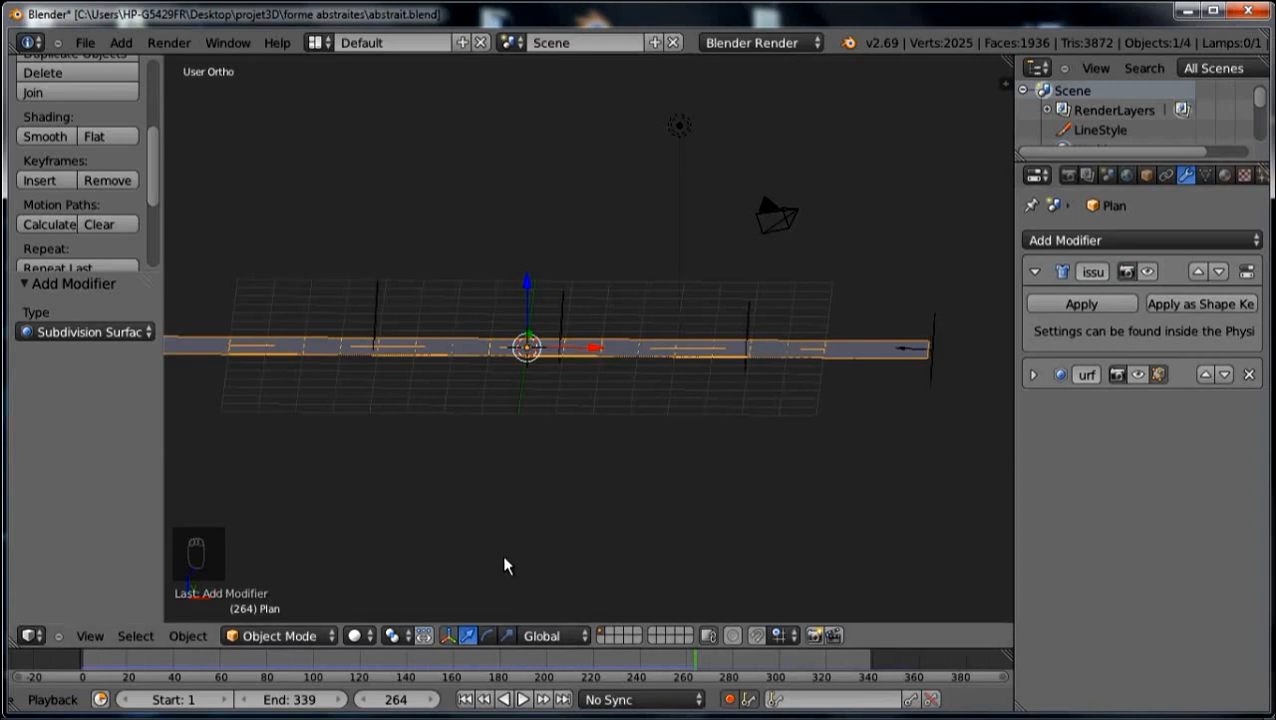
pyautogui.click(466, 700)
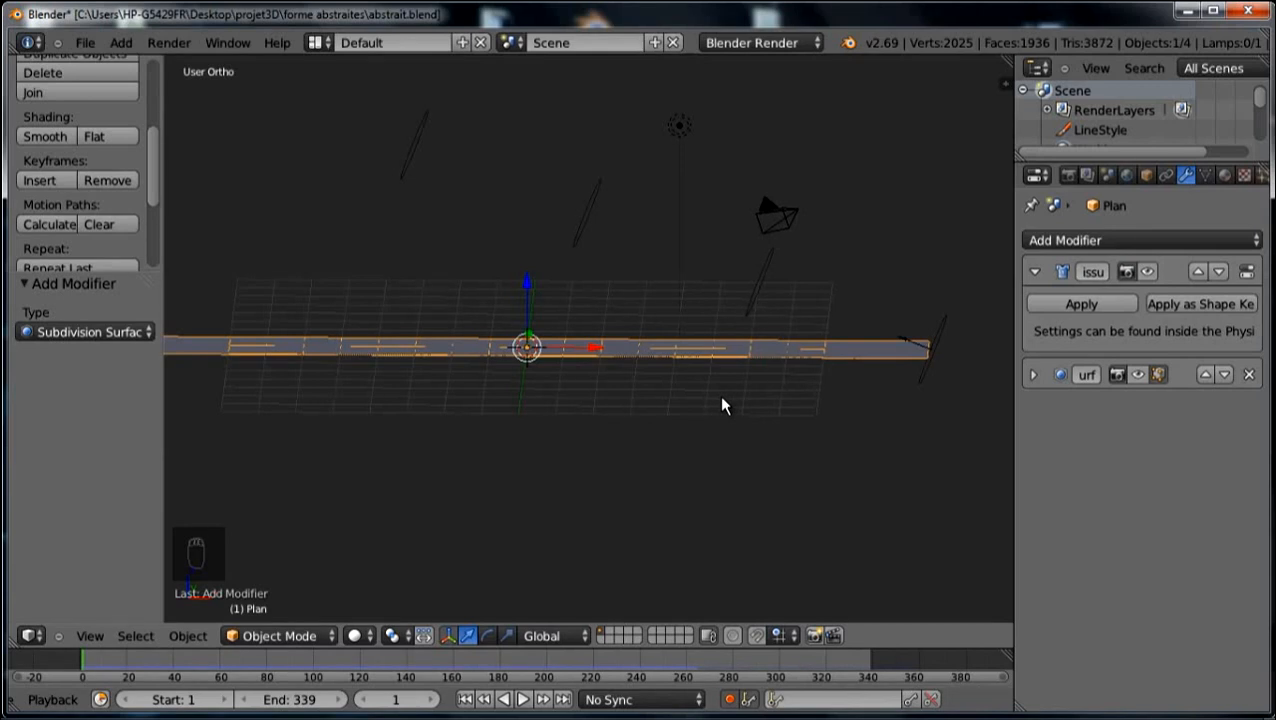
pyautogui.press('i')
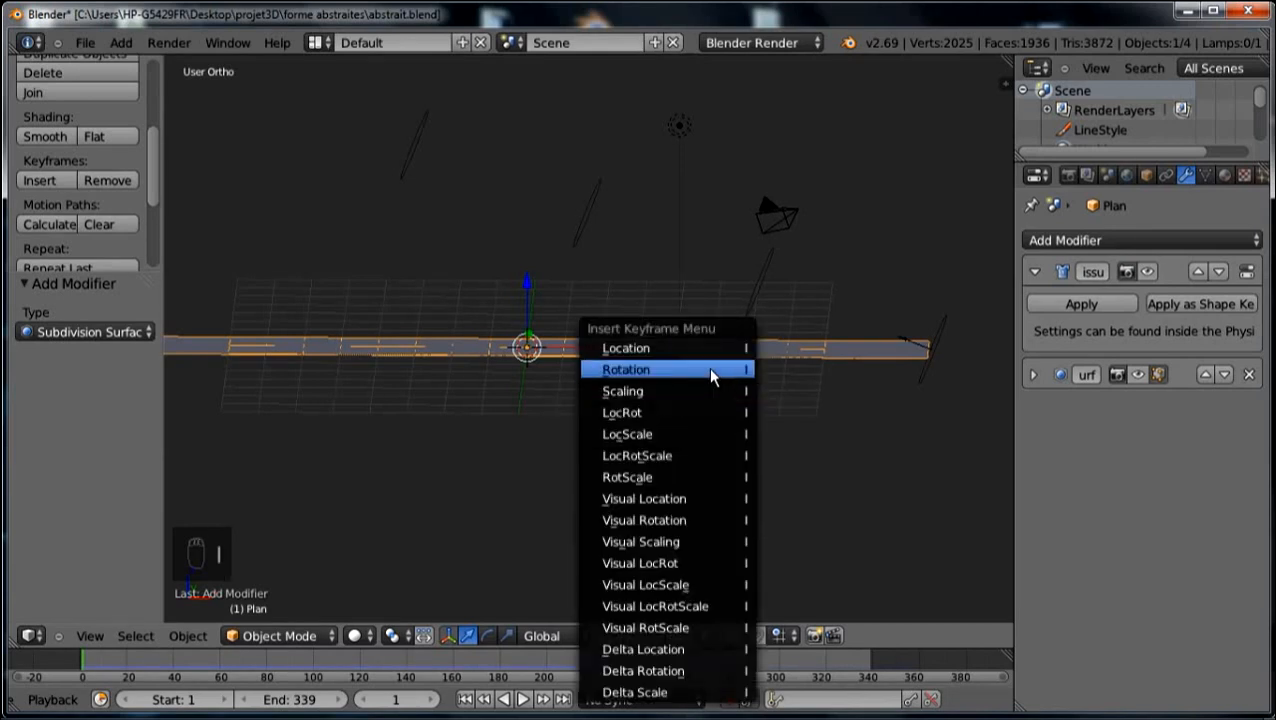
pyautogui.click(710, 370)
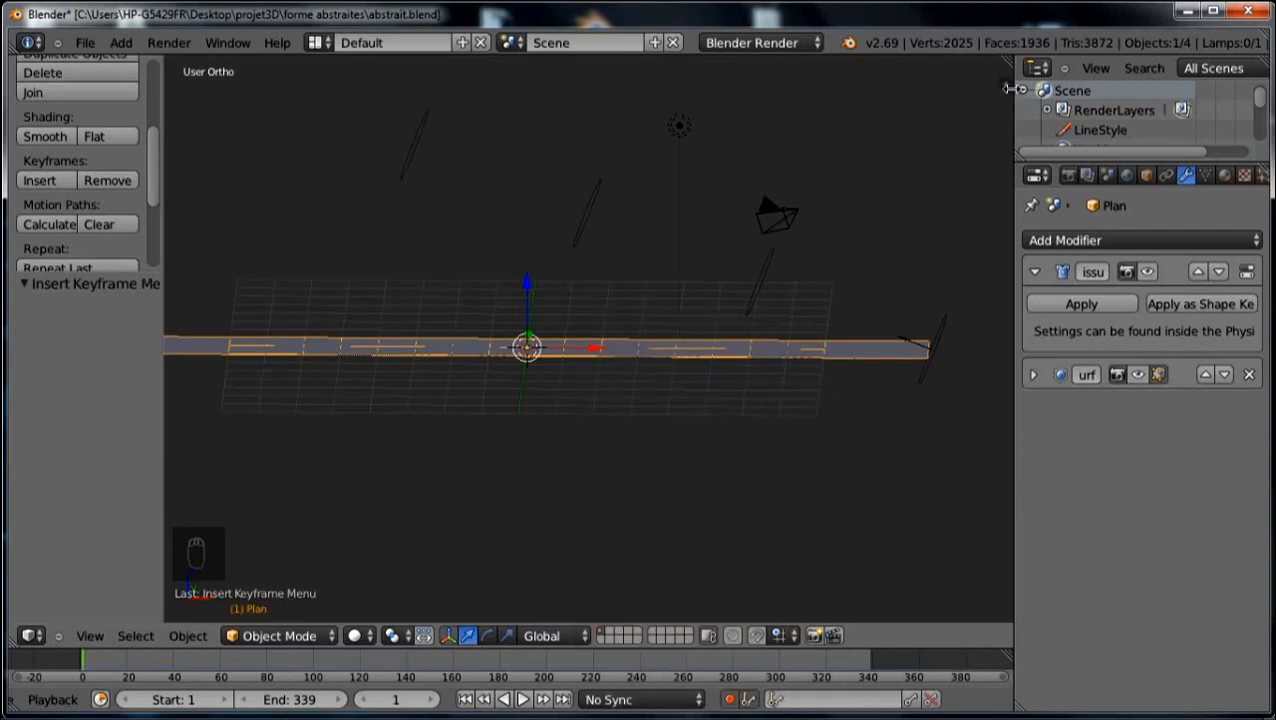
# Set the cloth strip's X rotation to 400° at frame 381, recording it as a keyframe.
pyautogui.click(1008, 86)
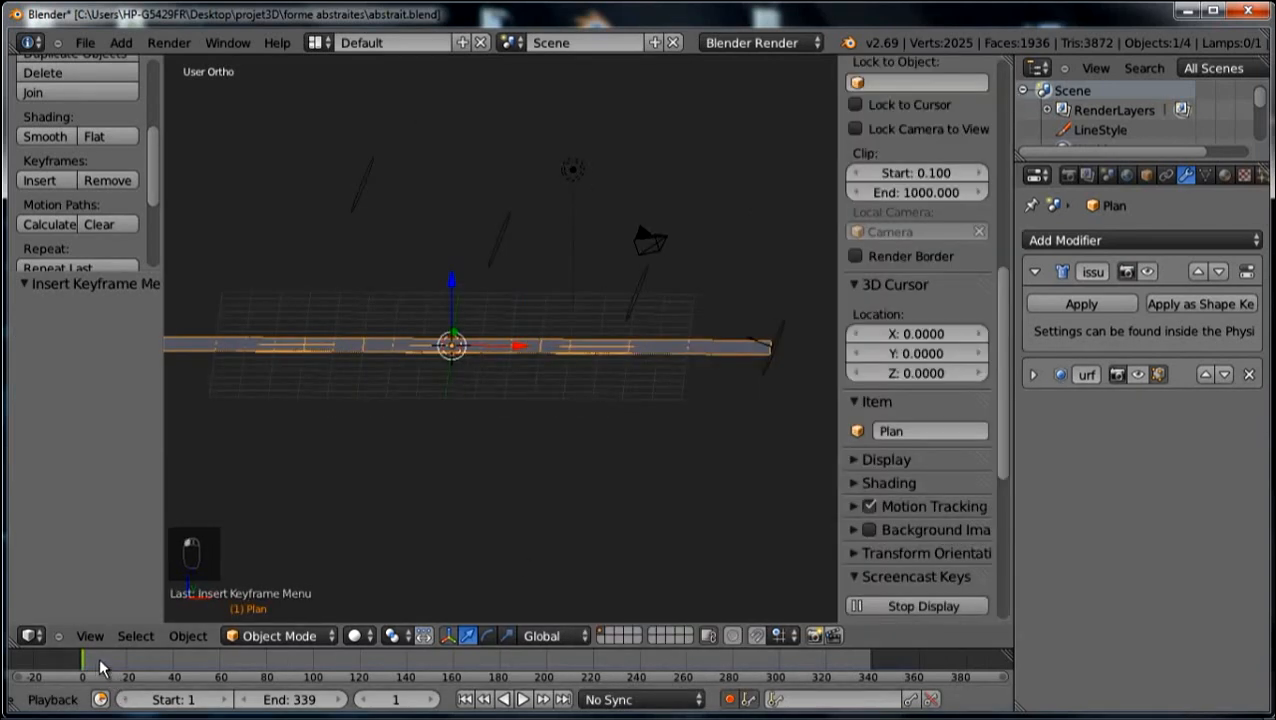
pyautogui.moveTo(100, 665); pyautogui.dragTo(728, 656)
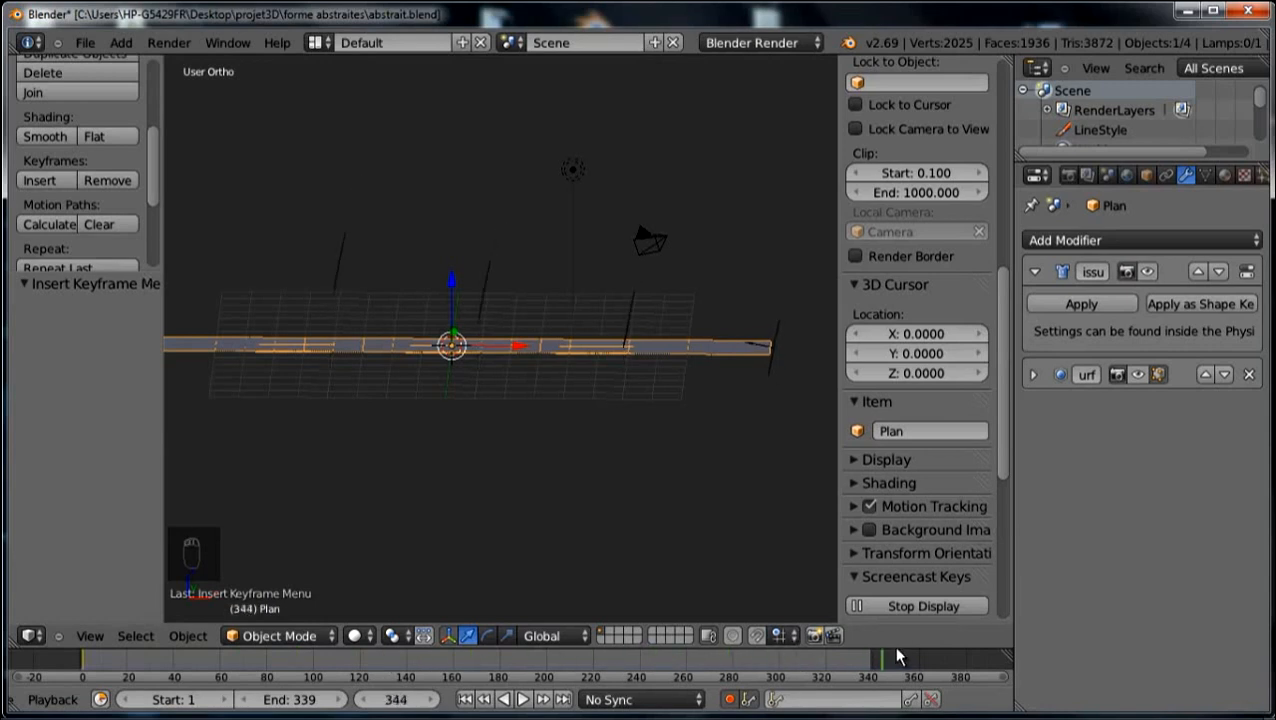
pyautogui.moveTo(897, 657); pyautogui.dragTo(953, 674)
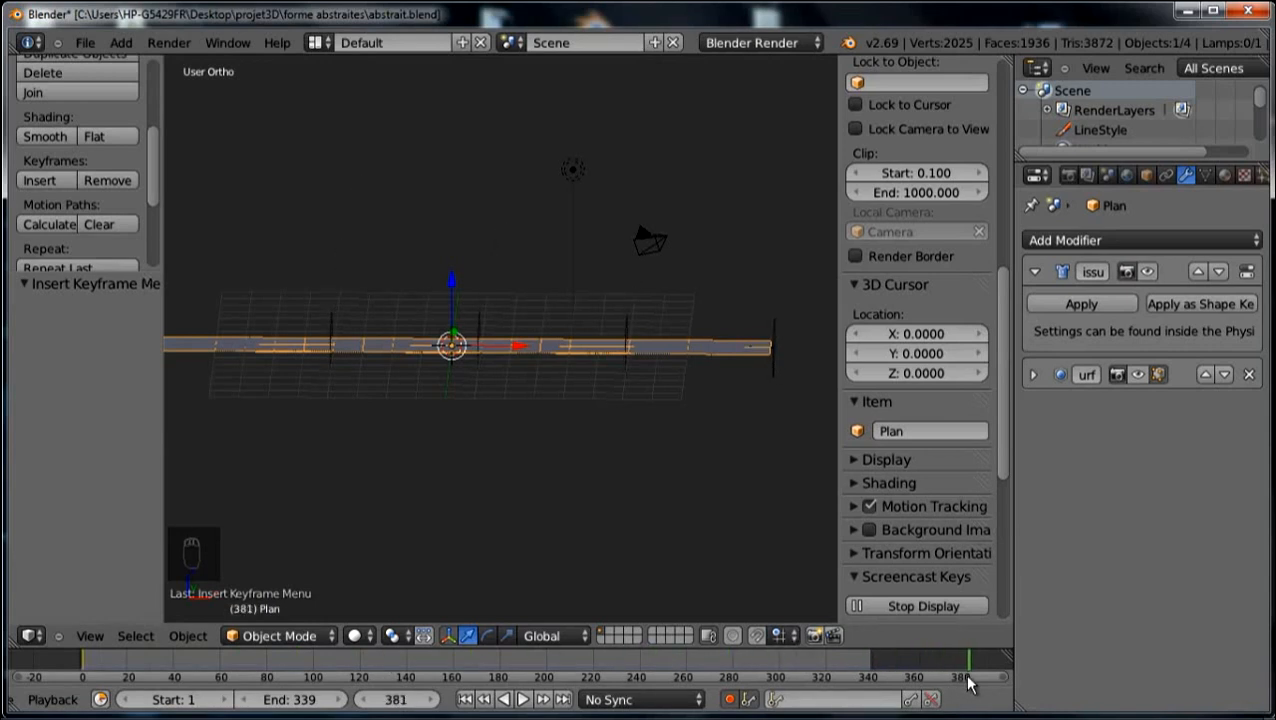
pyautogui.scroll(12, 903, 256)
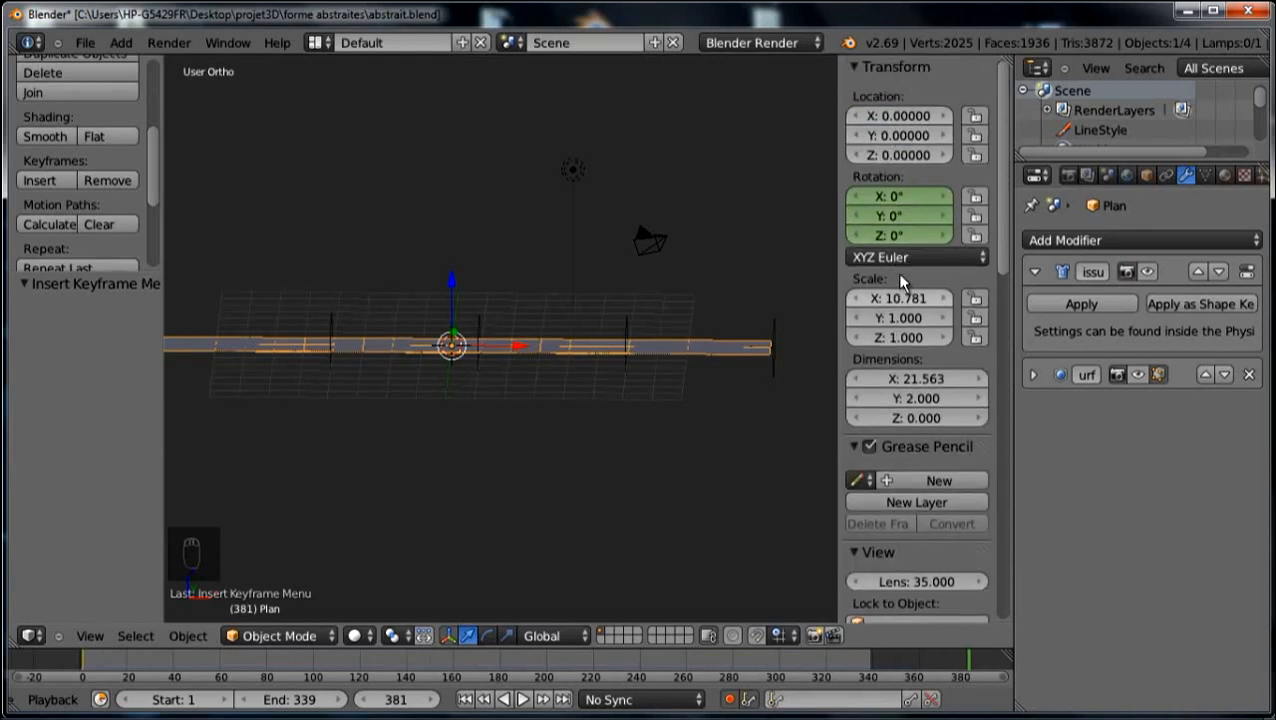
pyautogui.moveTo(886, 196)
pyautogui.mouseDown()
pyautogui.moveTo(903, 198)
pyautogui.moveTo(887, 191)
pyautogui.mouseUp()
pyautogui.click(895, 195)
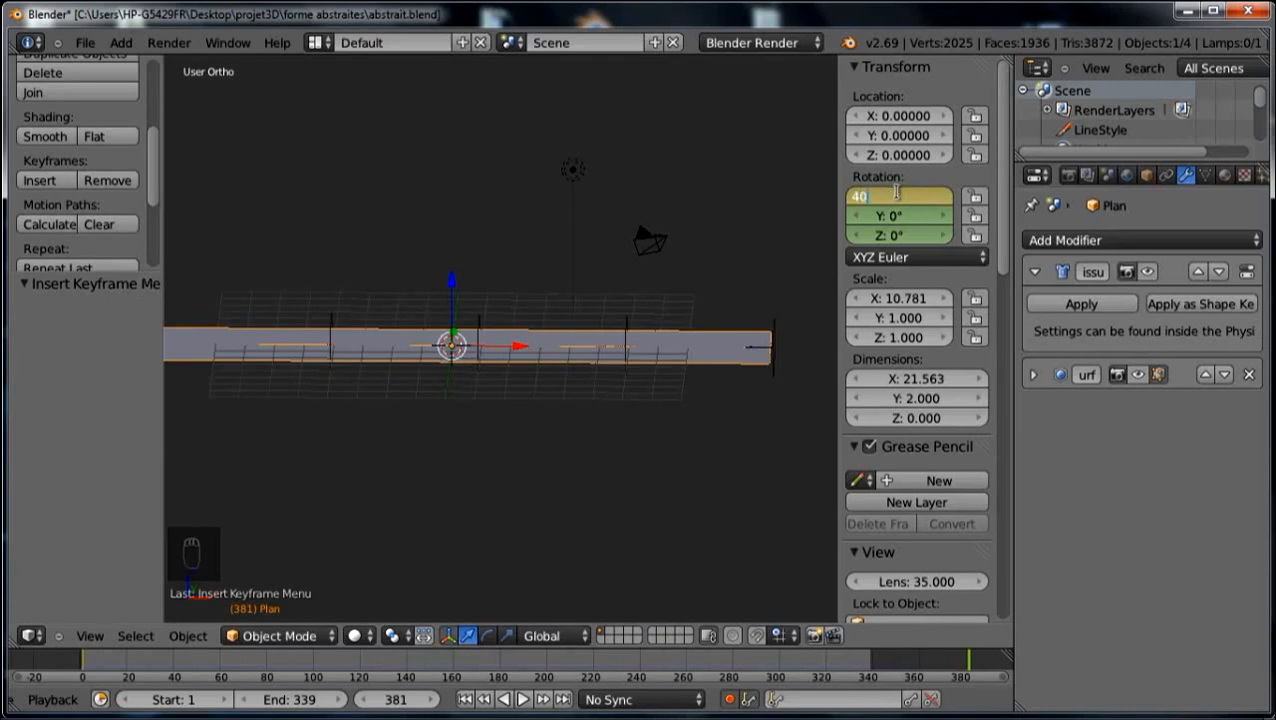
pyautogui.write('400')
pyautogui.press('Return')
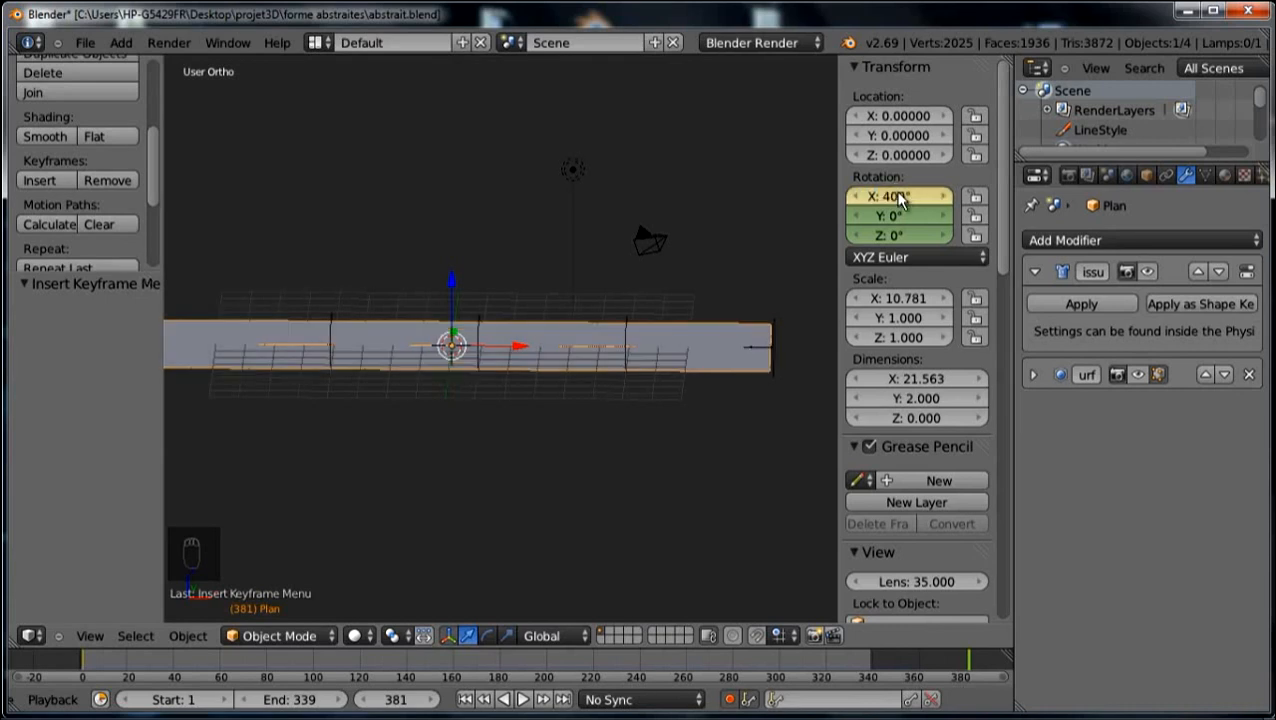
# Play the animation to check the strip's keyframed rotation, and return to frame 1.
pyautogui.click(522, 699)
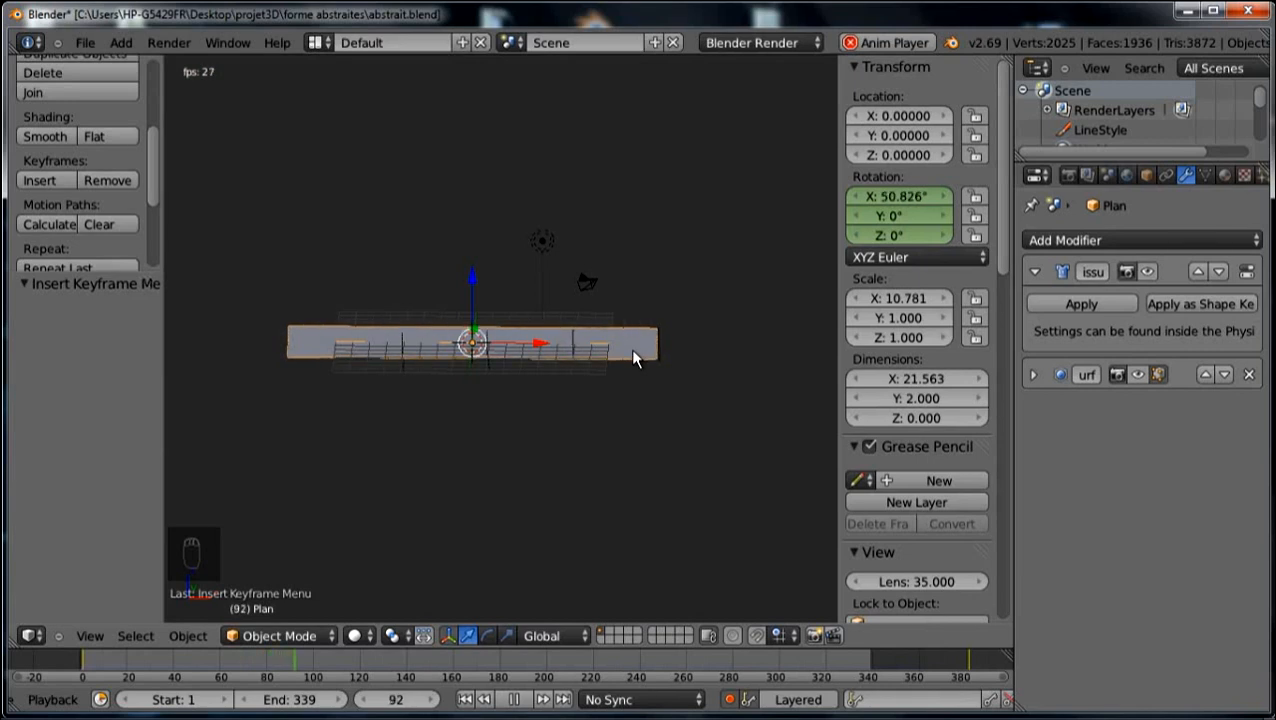
pyautogui.click(515, 700)
pyautogui.moveTo(425, 665); pyautogui.dragTo(82, 663)
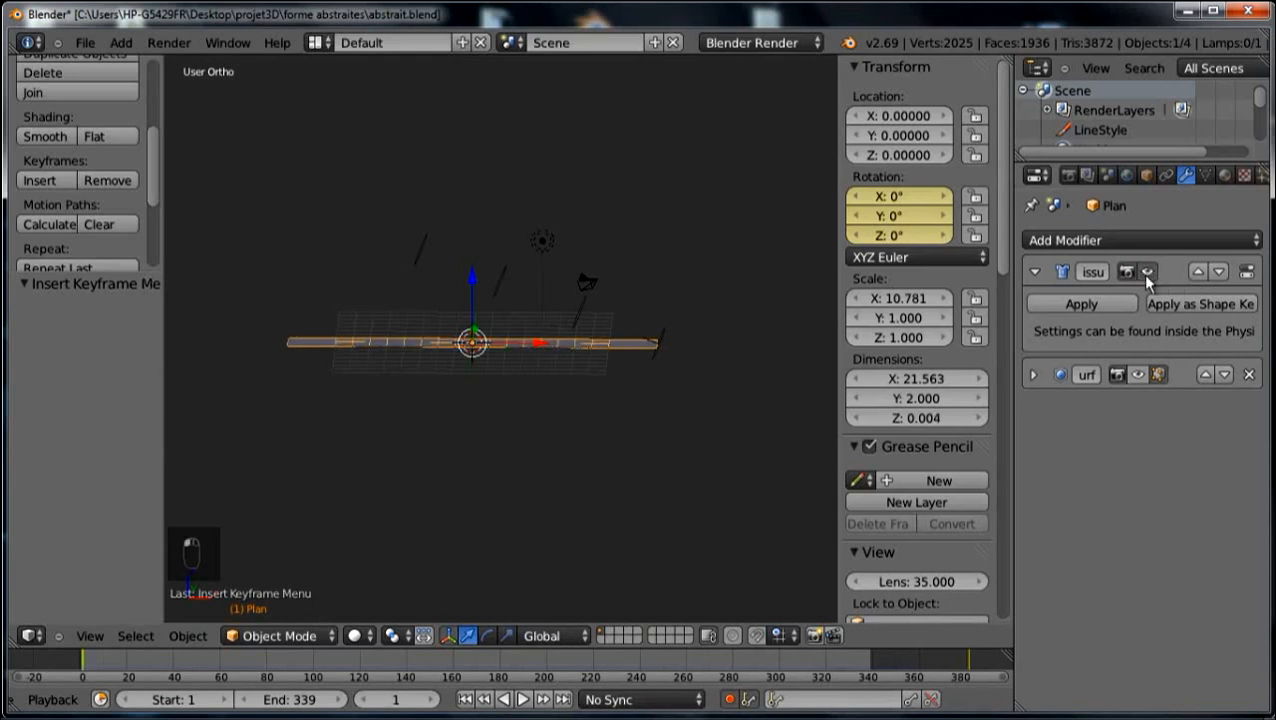
# Show the strip's Tissu and Subsurf modifiers in the viewport again and play the cloth simulation from frame 1.
pyautogui.click(1138, 375)
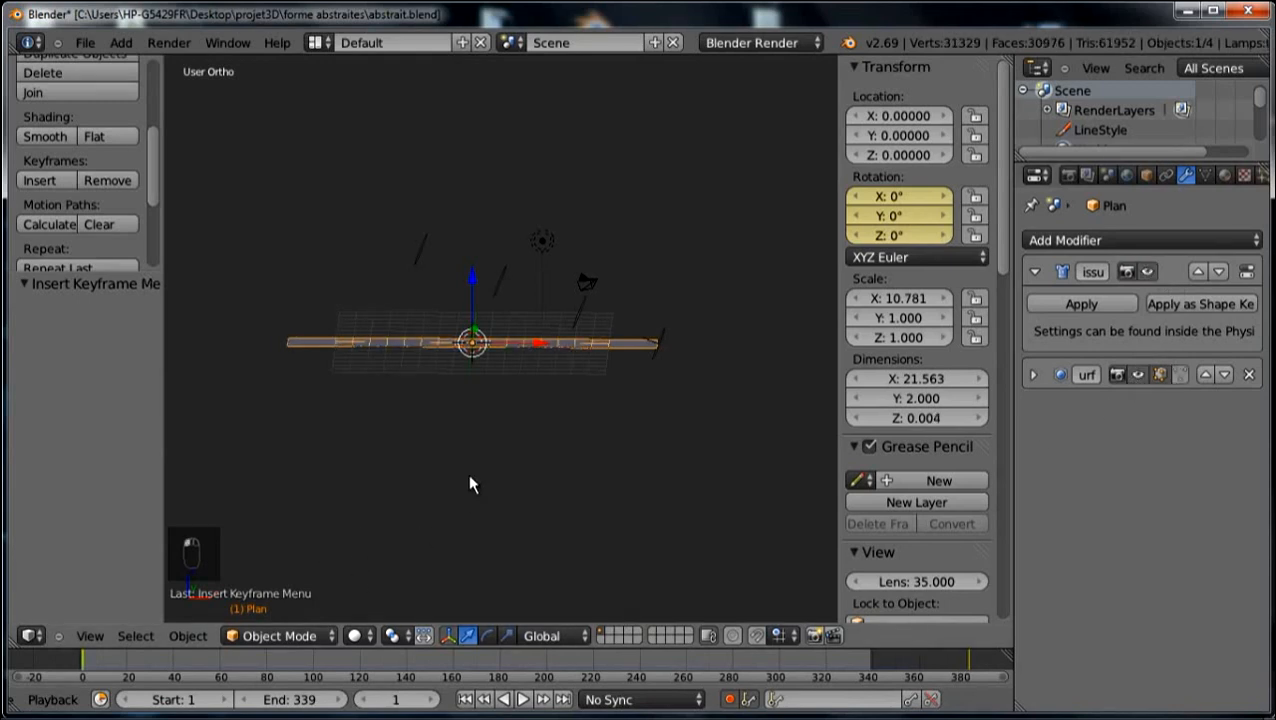
pyautogui.hotkey('alt', 'a')
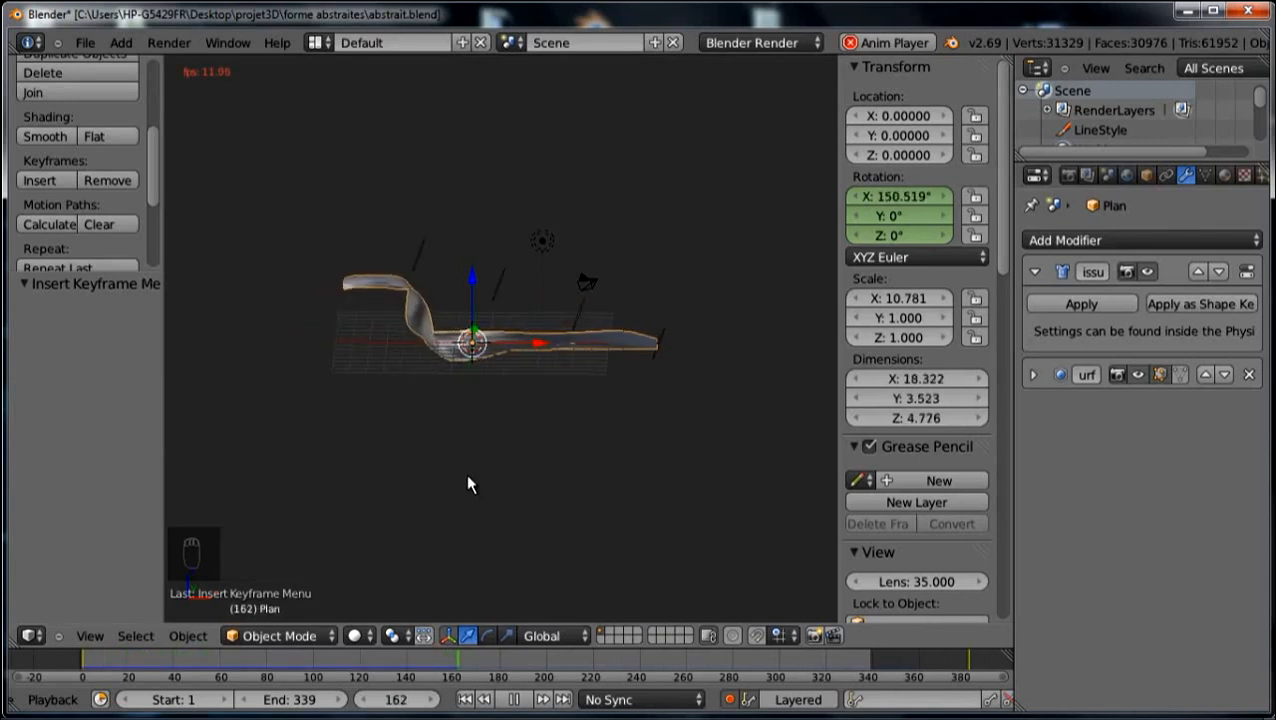
pyautogui.click(513, 699)
# Add a mesh plane at the scene origin and turn off automatic keyframing.
pyautogui.hotkey('shift', 'a')
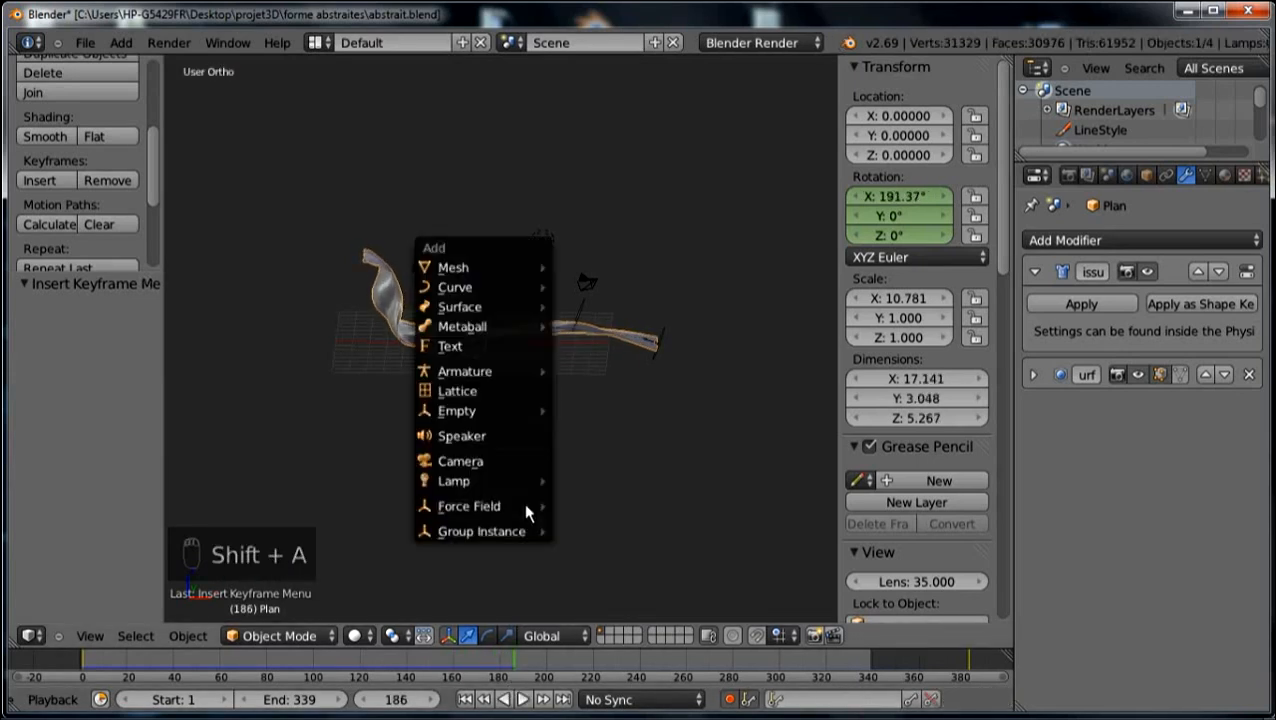
pyautogui.moveTo(532, 275)
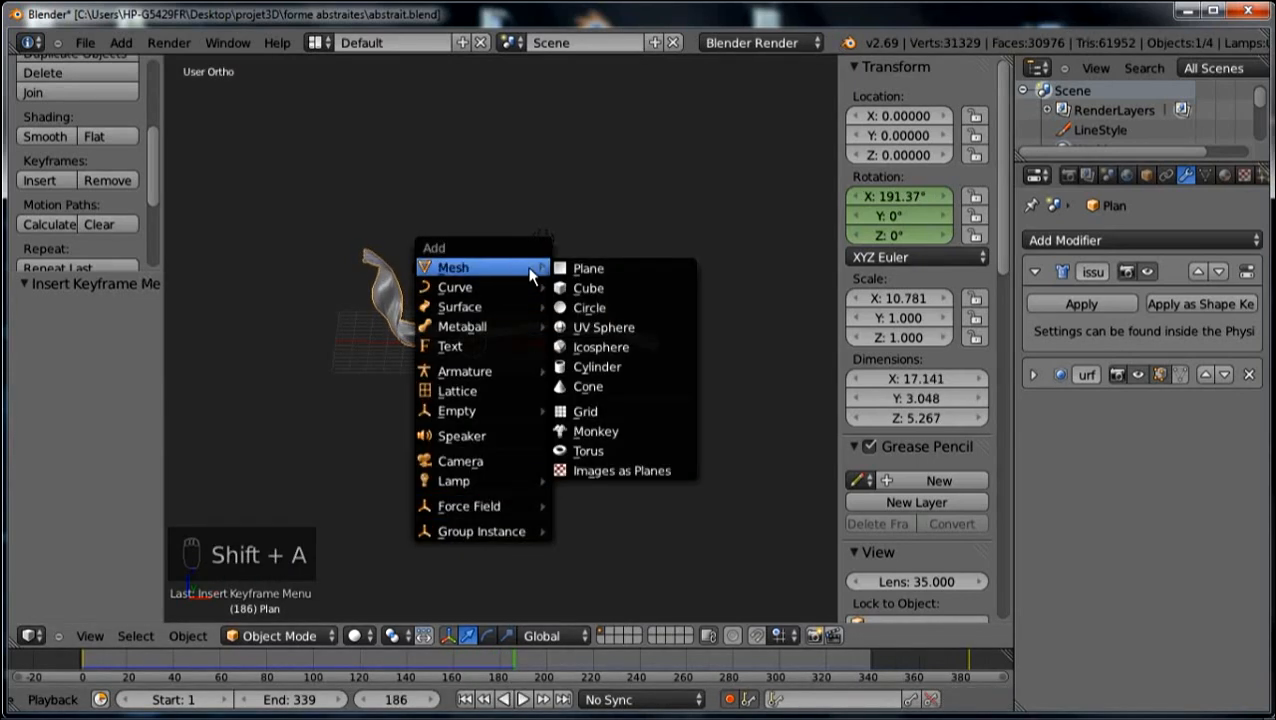
pyautogui.click(599, 267)
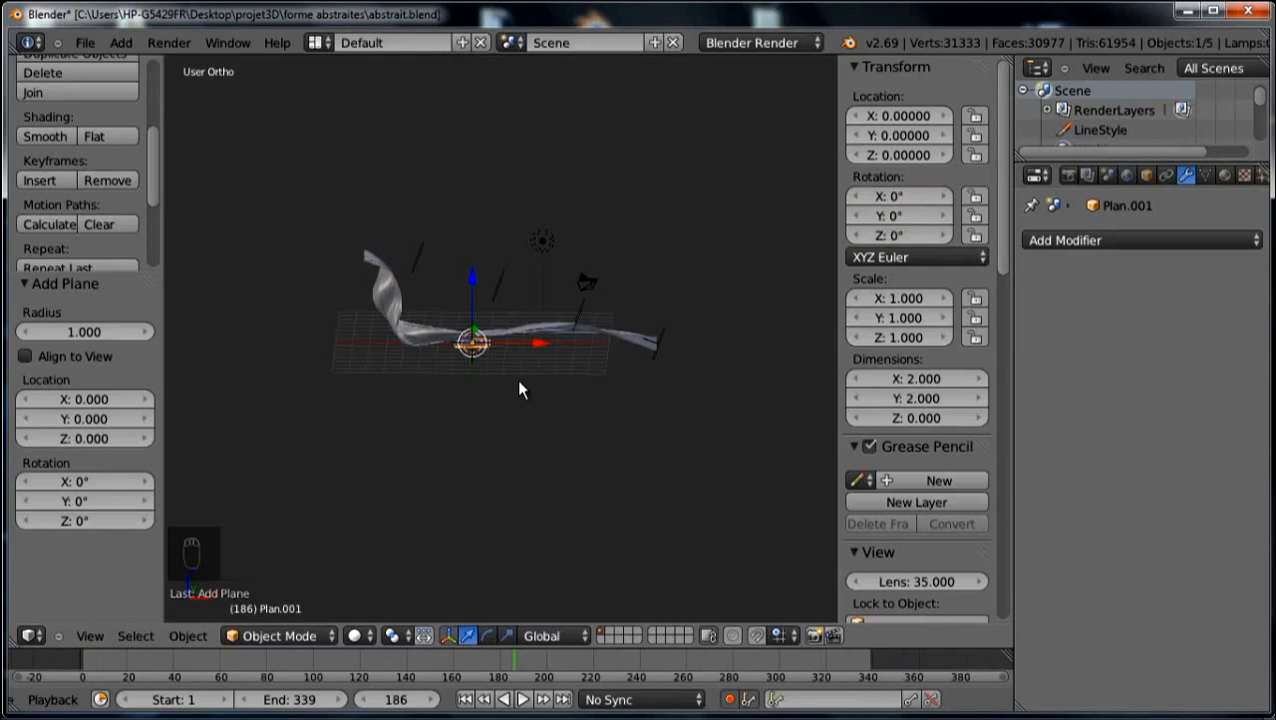
pyautogui.press('s')
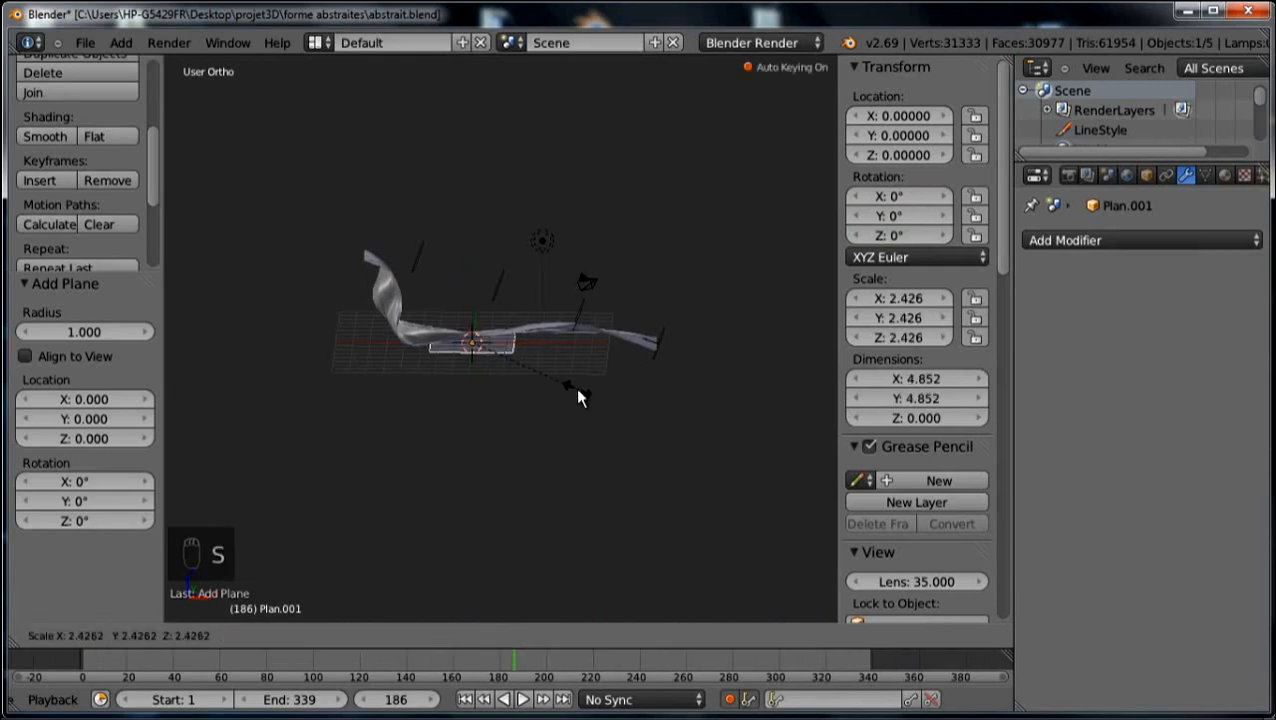
pyautogui.rightClick(578, 390)
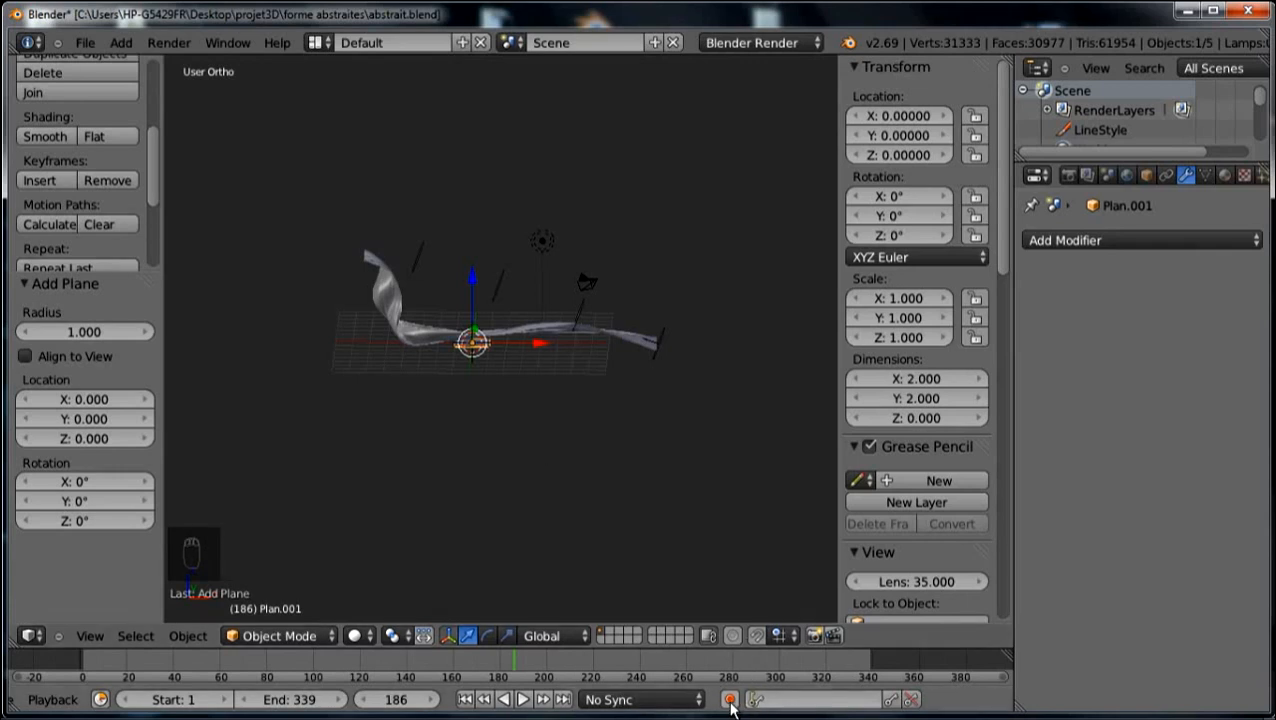
# Scale the new plane up uniformly to about 37 by 37 units so it extends beyond the strip.
pyautogui.press('s')
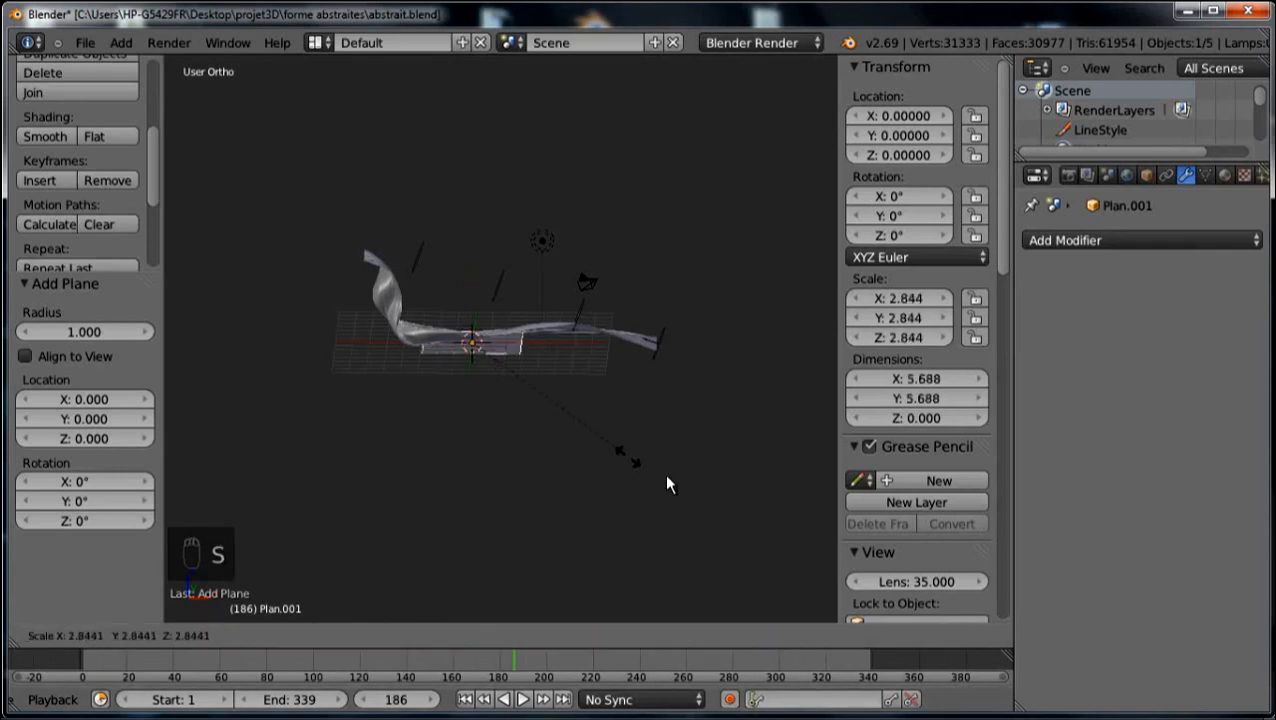
pyautogui.click(862, 497)
pyautogui.press('s')
pyautogui.click(597, 402)
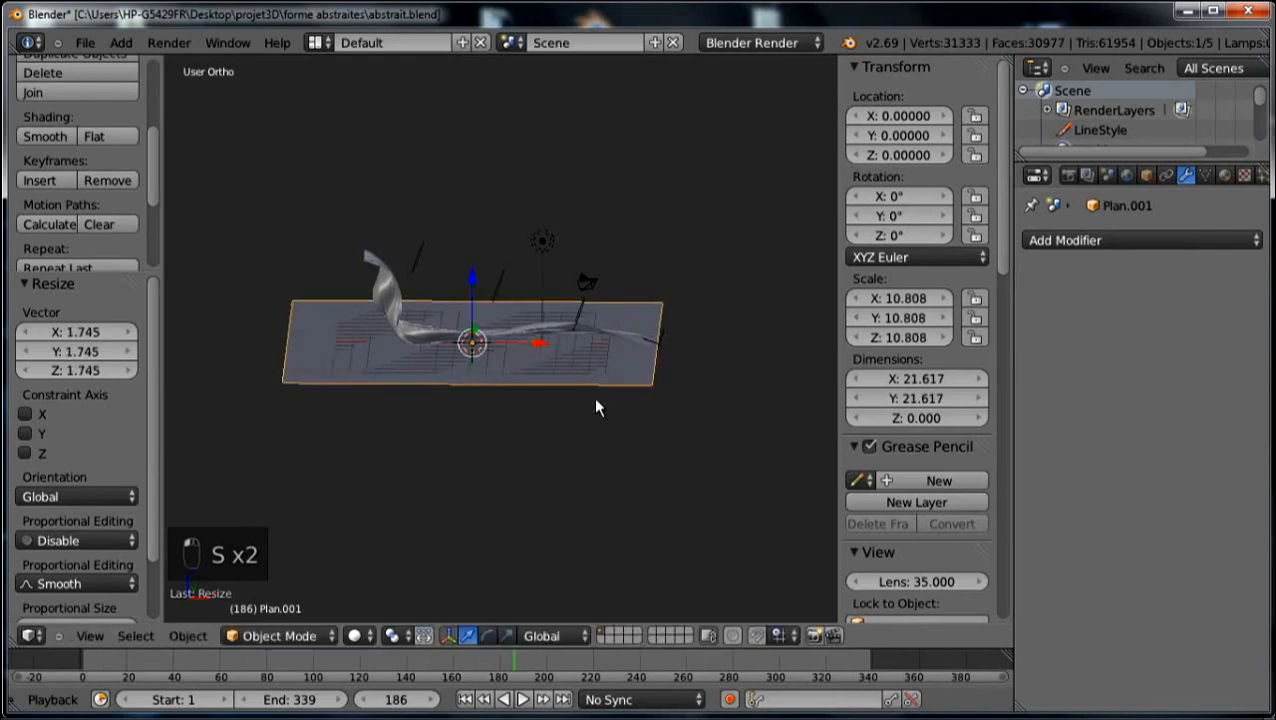
pyautogui.press('s')
pyautogui.click(670, 428)
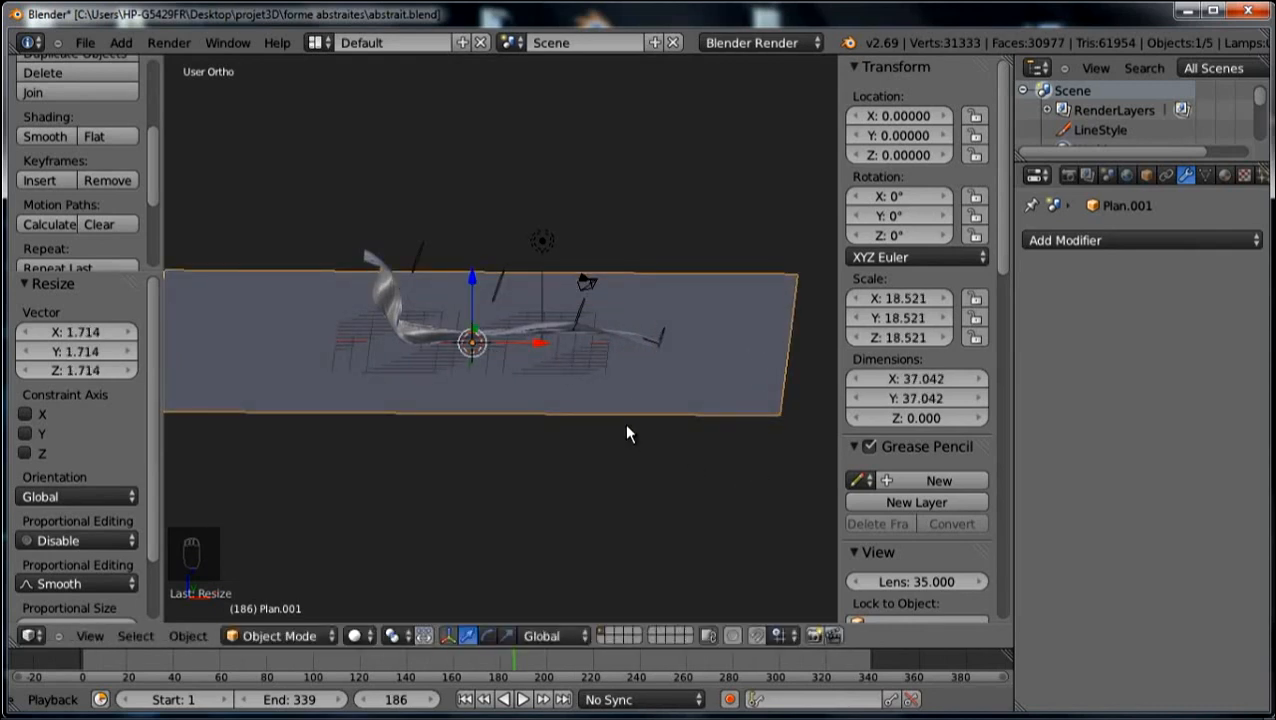
# Play the animation in front view, stop at frame 117, and lower the plane to about Z -2.62 beneath the strip.
pyautogui.press('KP_1')
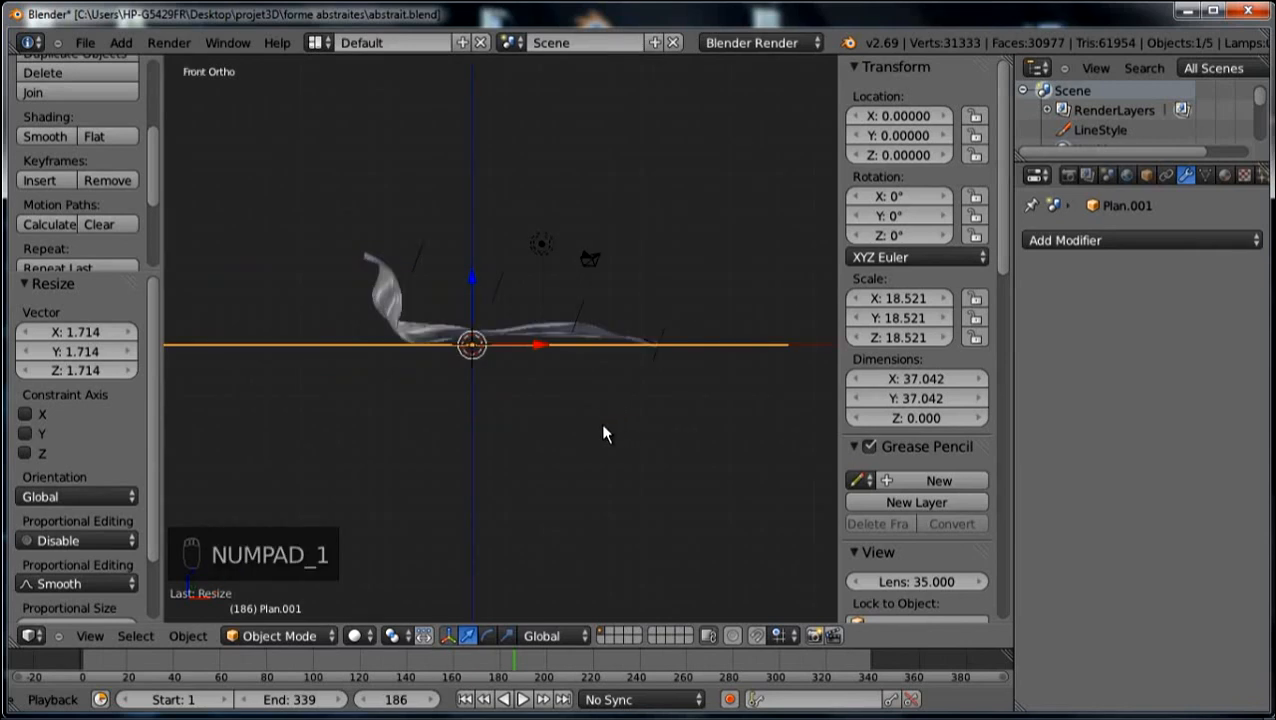
pyautogui.keyDown('shift'); pyautogui.moveTo(603, 433); pyautogui.dragTo(676, 455, button='middle'); pyautogui.keyUp('shift')
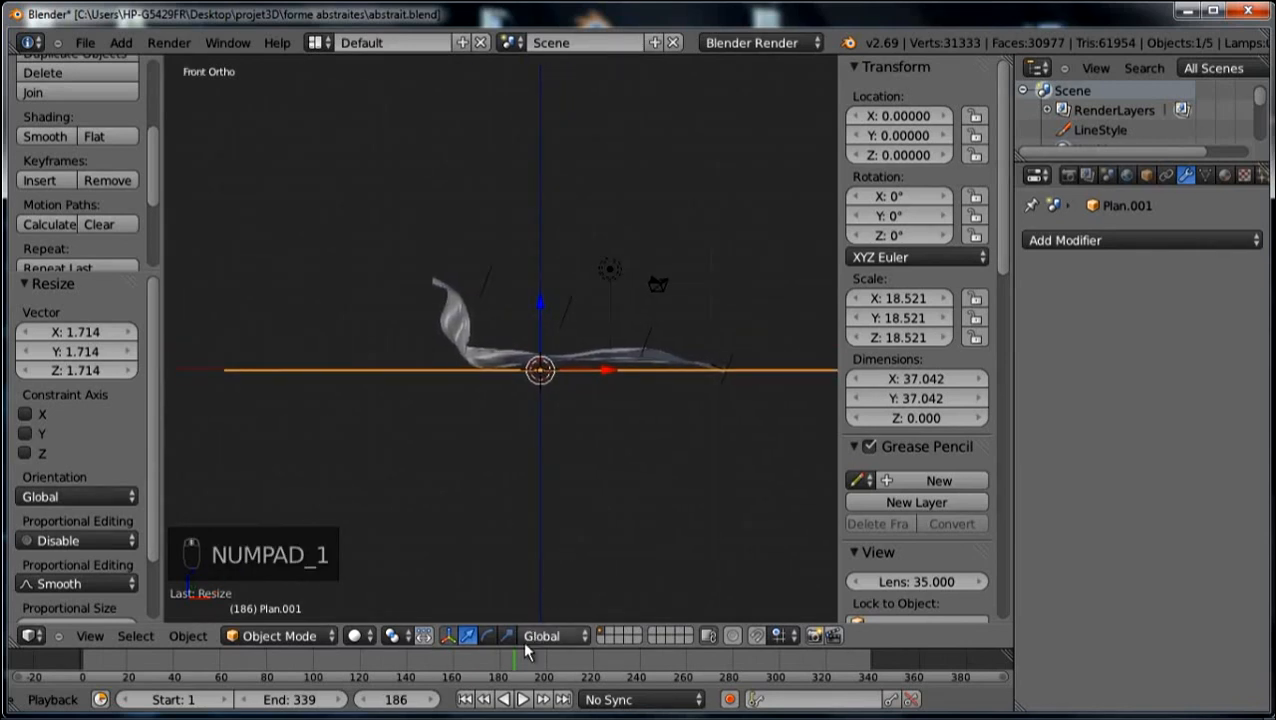
pyautogui.moveTo(524, 646); pyautogui.dragTo(451, 652)
pyautogui.click(522, 699)
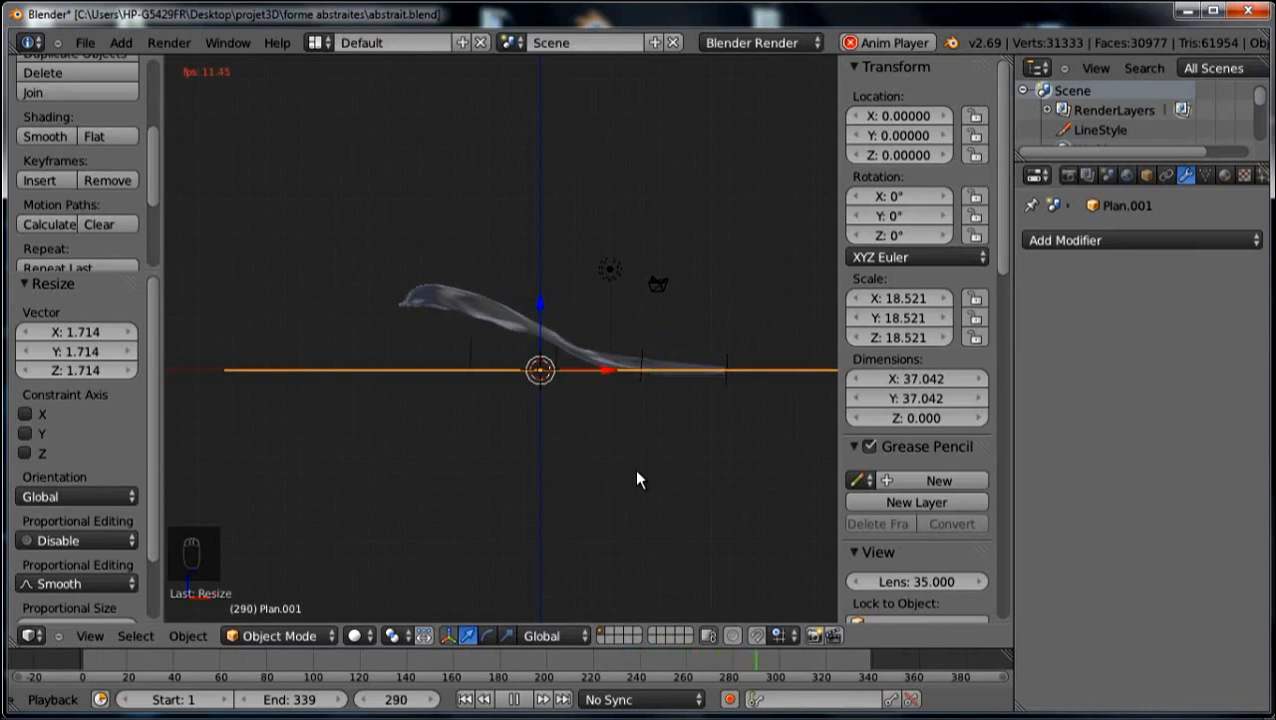
pyautogui.press('Escape')
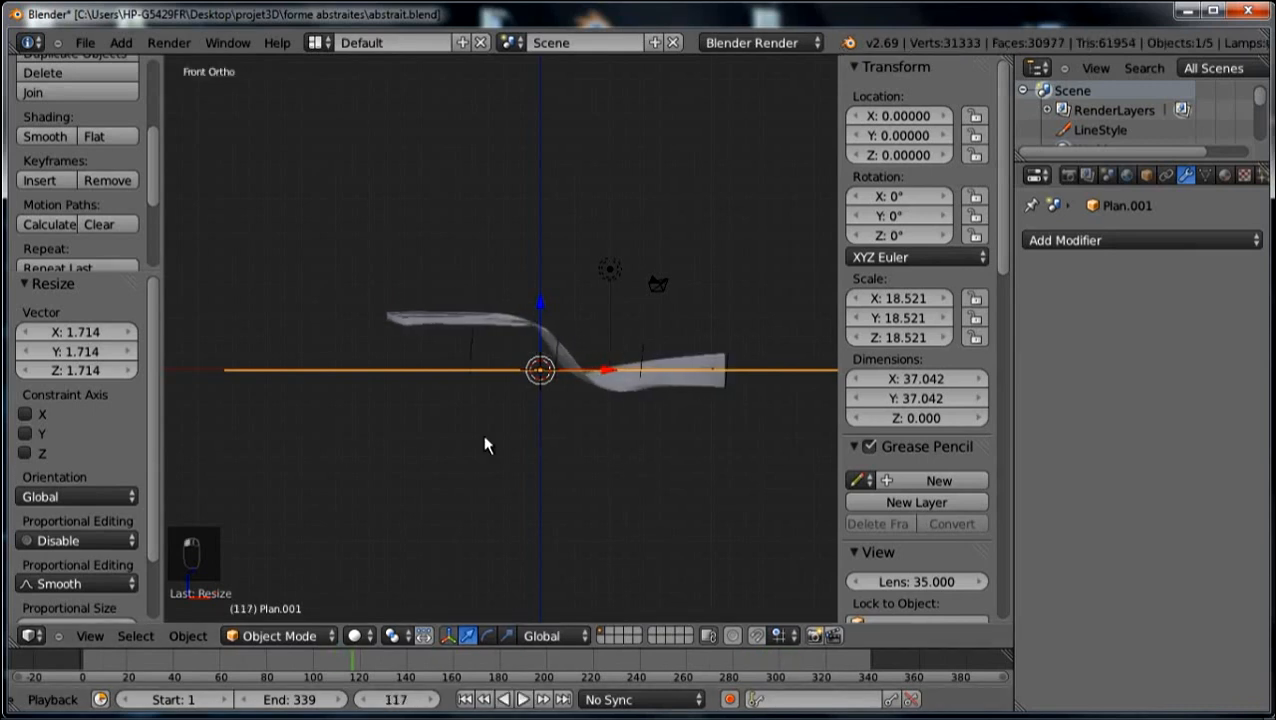
pyautogui.moveTo(537, 312); pyautogui.dragTo(531, 355)
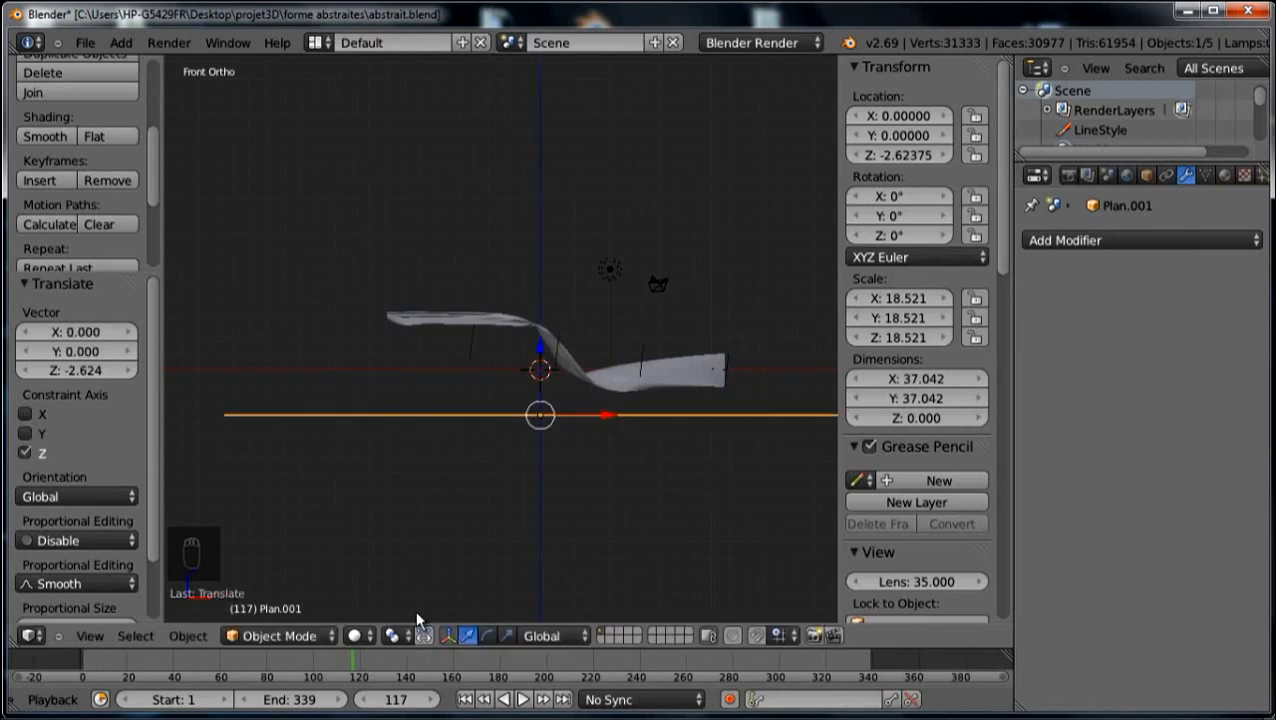
# Frame the strip closely in front view and align the active camera to that view.
pyautogui.scroll(3, 616, 545)
pyautogui.keyDown('shift'); pyautogui.moveTo(670, 527); pyautogui.dragTo(557, 541, button='middle'); pyautogui.keyUp('shift')
pyautogui.scroll(1, 522, 528)
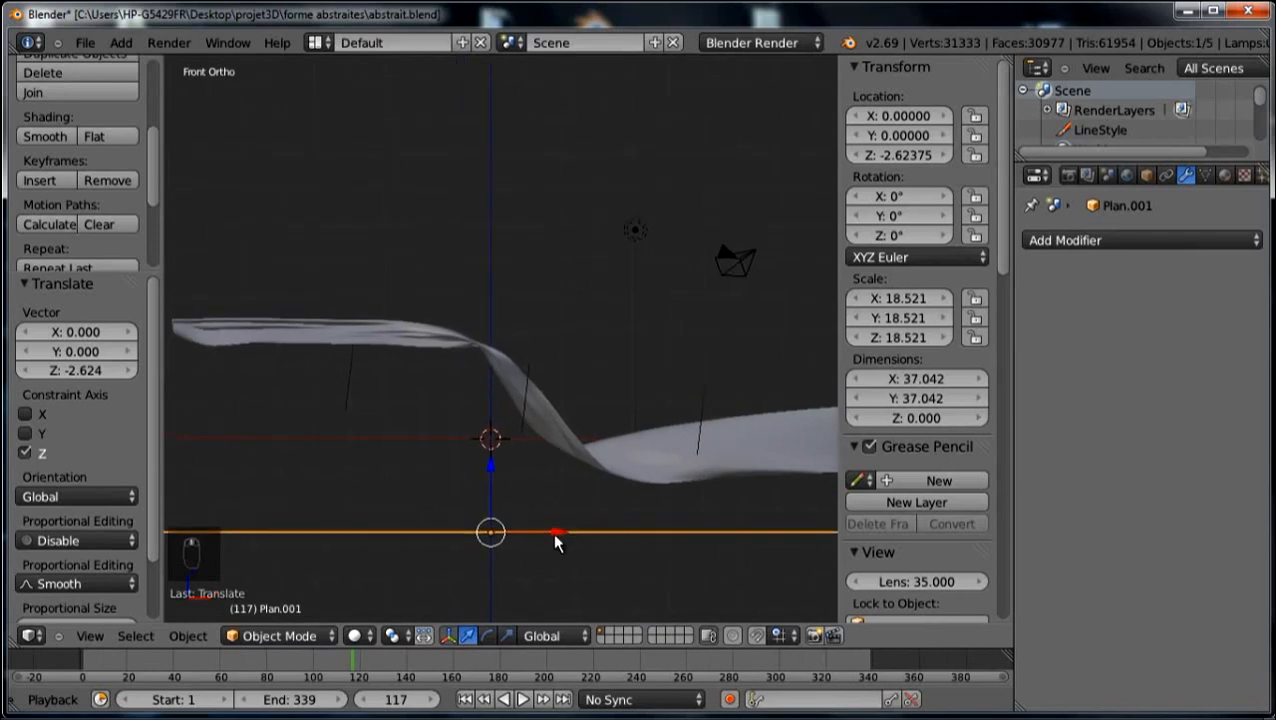
pyautogui.click(88, 638)
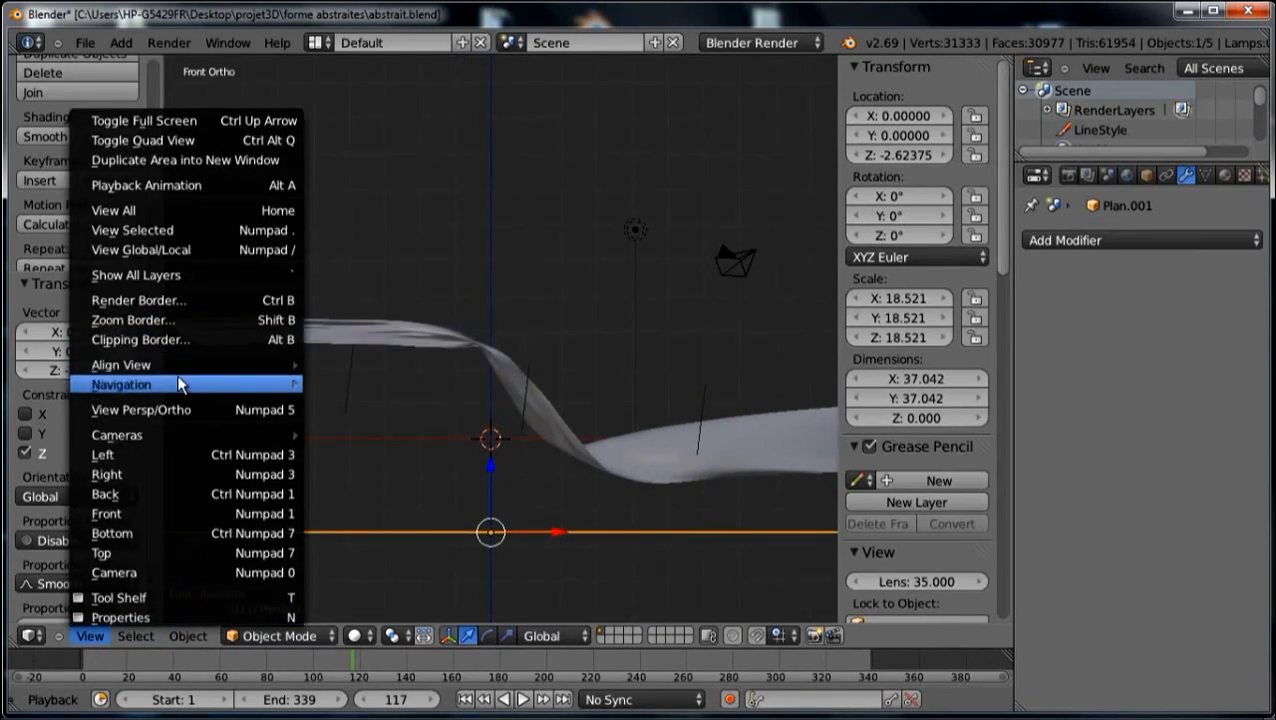
pyautogui.moveTo(180, 370)
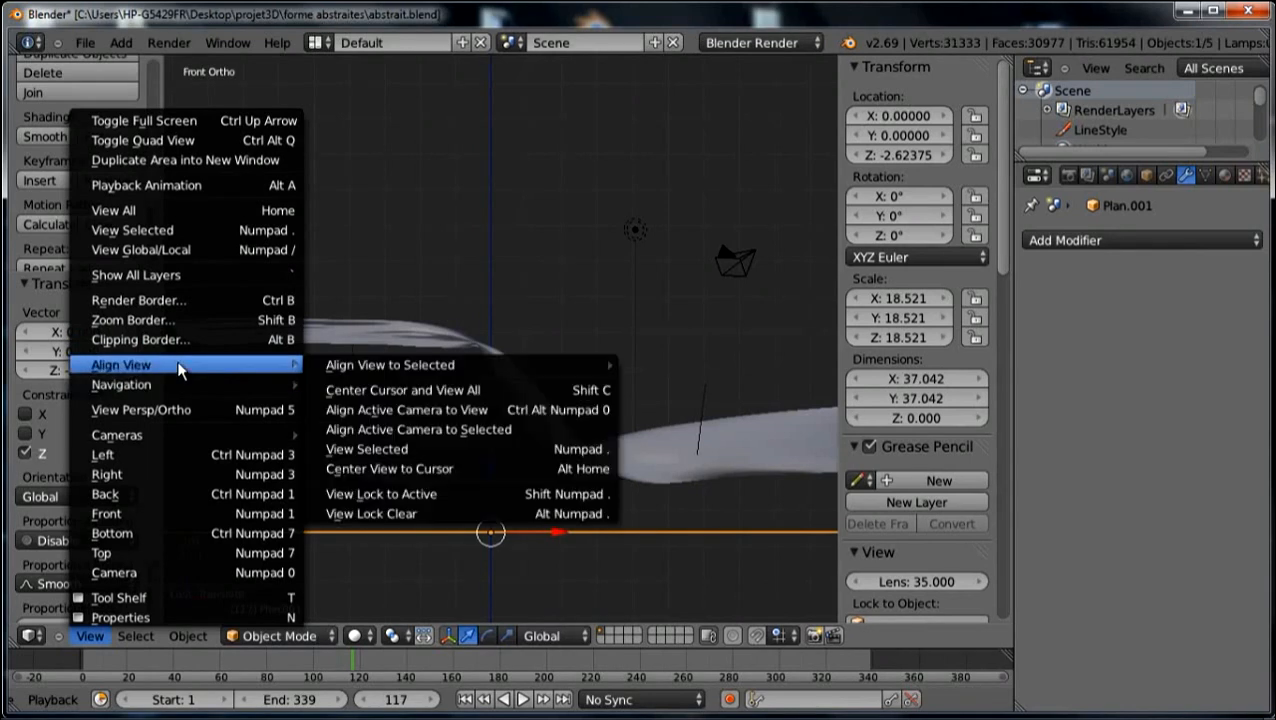
pyautogui.click(422, 412)
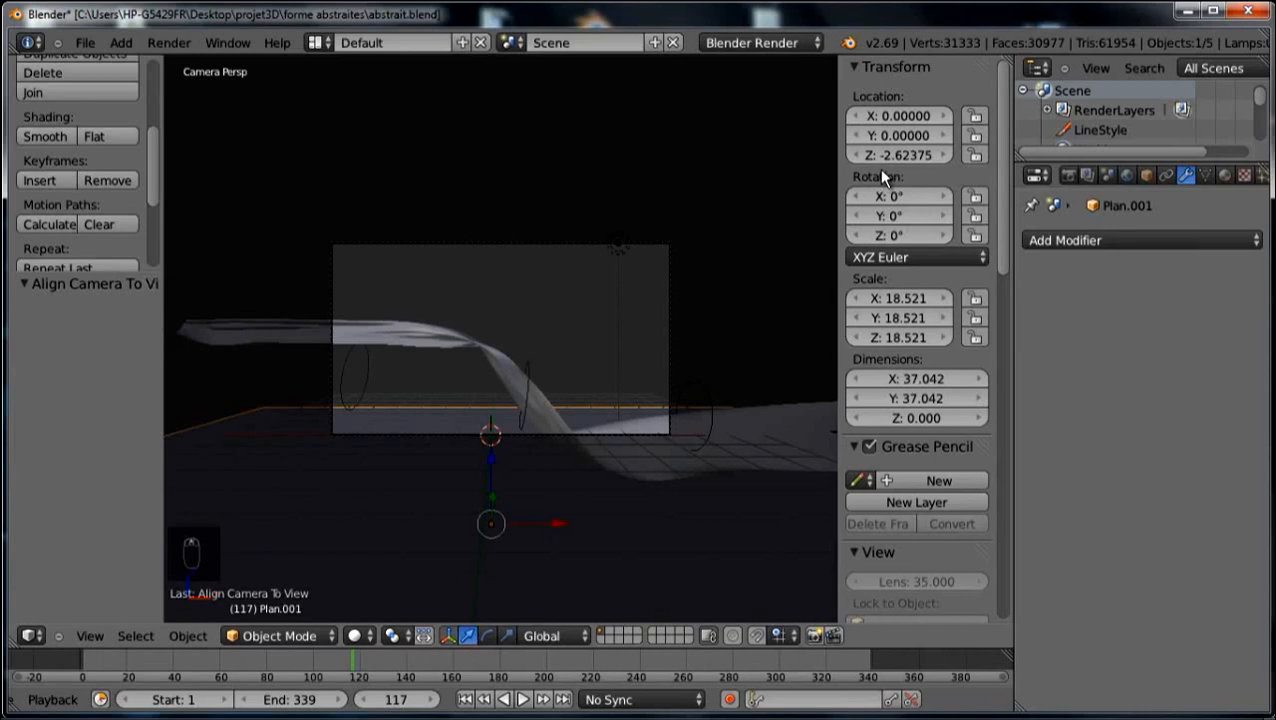
# Hide the tool shelf, enable Lock Camera to View, and reframe the camera to fit more of the strip and the floor plane.
pyautogui.press('t')
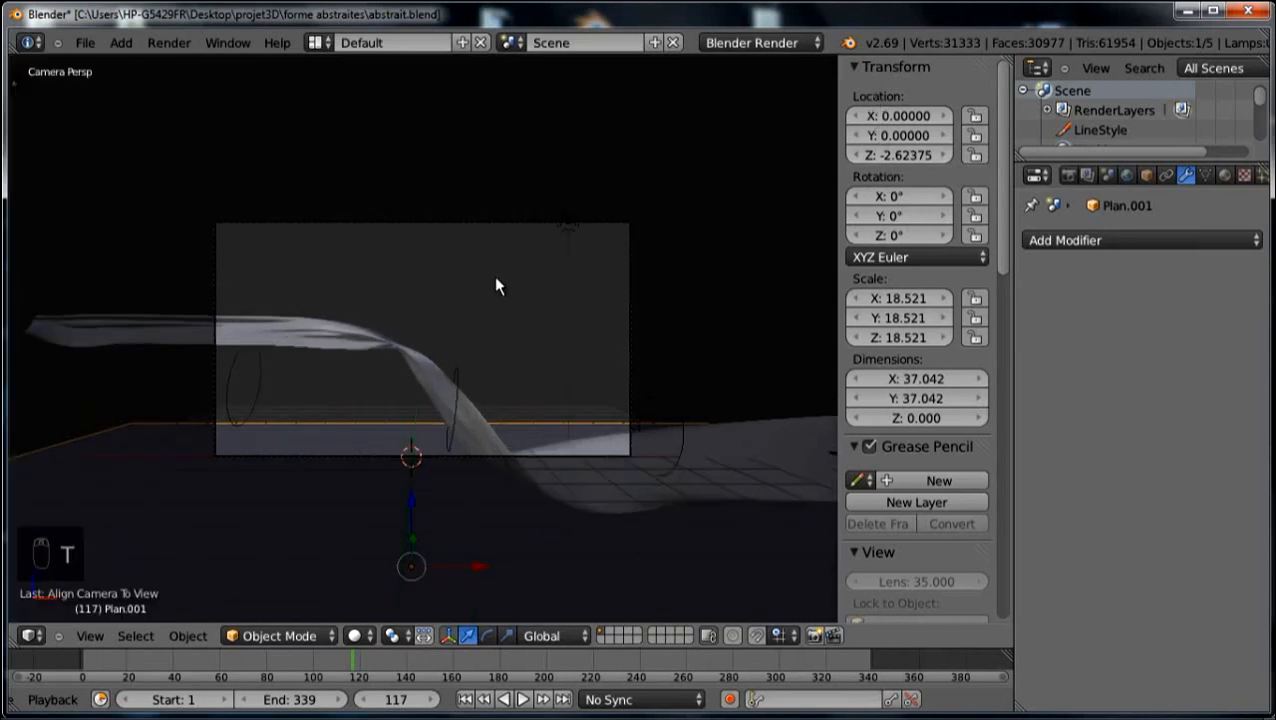
pyautogui.scroll(-6, 927, 394)
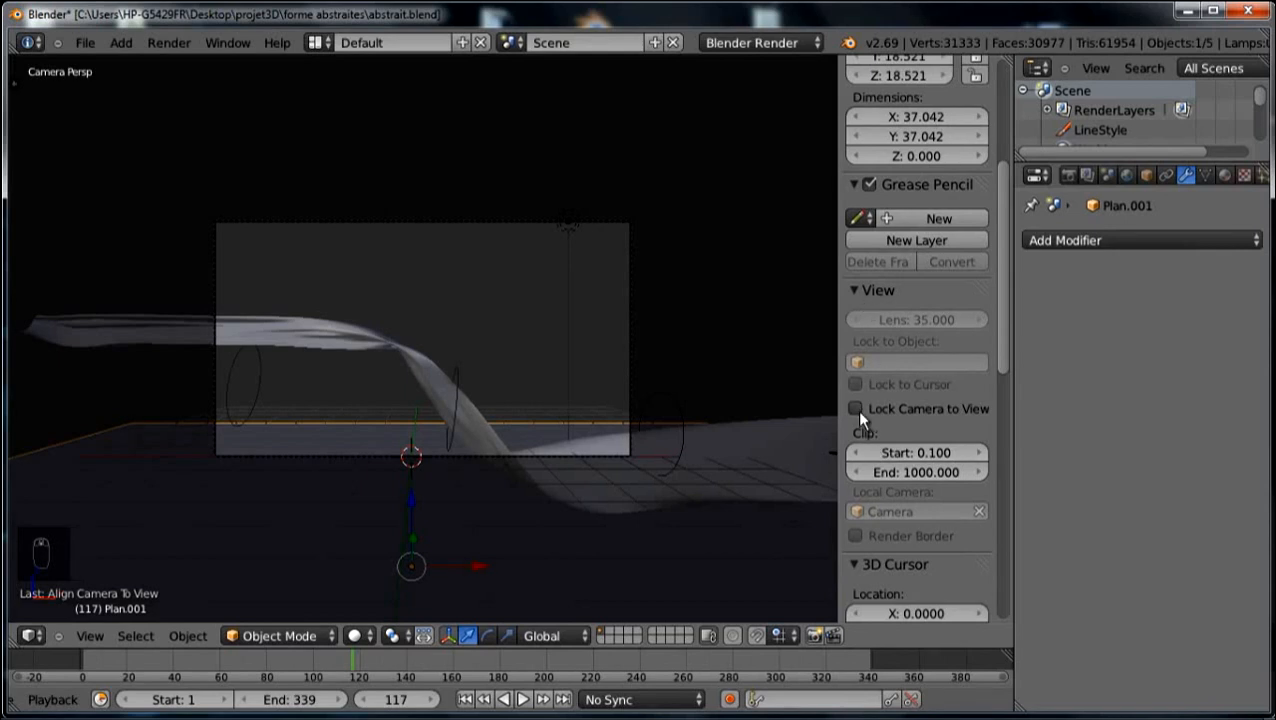
pyautogui.click(855, 409)
pyautogui.moveTo(713, 394); pyautogui.dragTo(714, 469, button='middle')
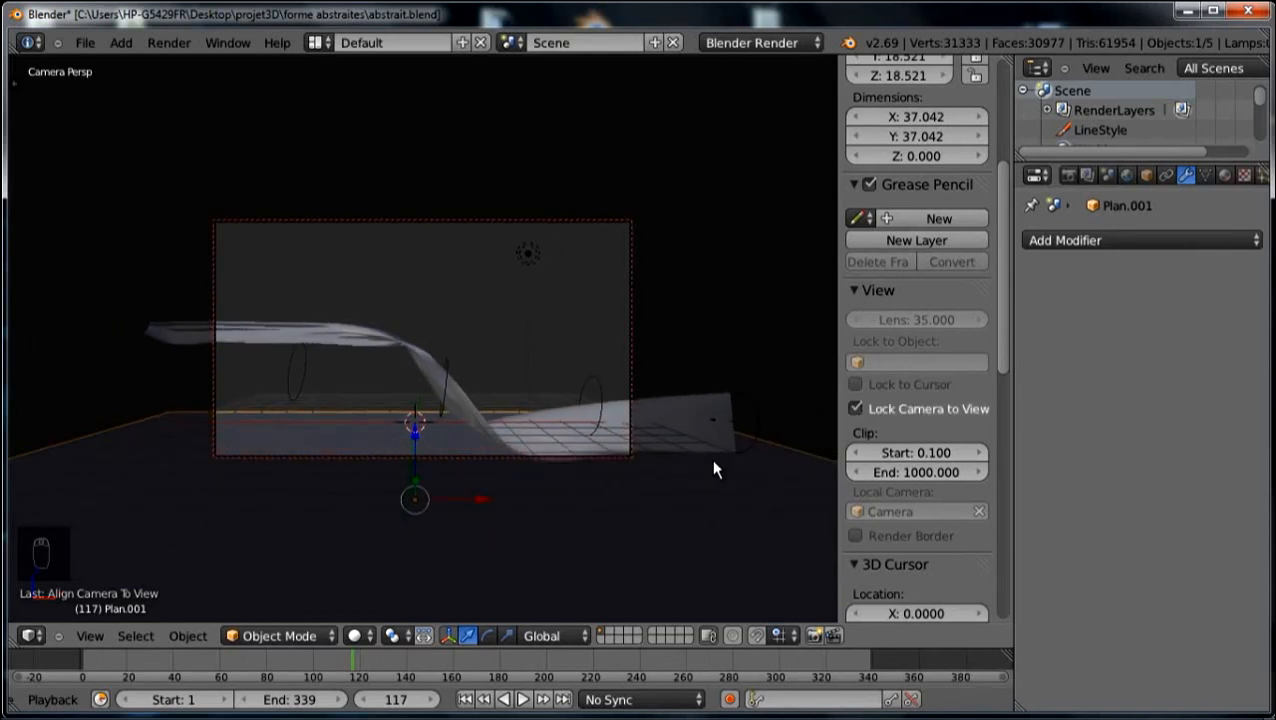
pyautogui.moveTo(709, 418); pyautogui.dragTo(685, 438, button='middle')
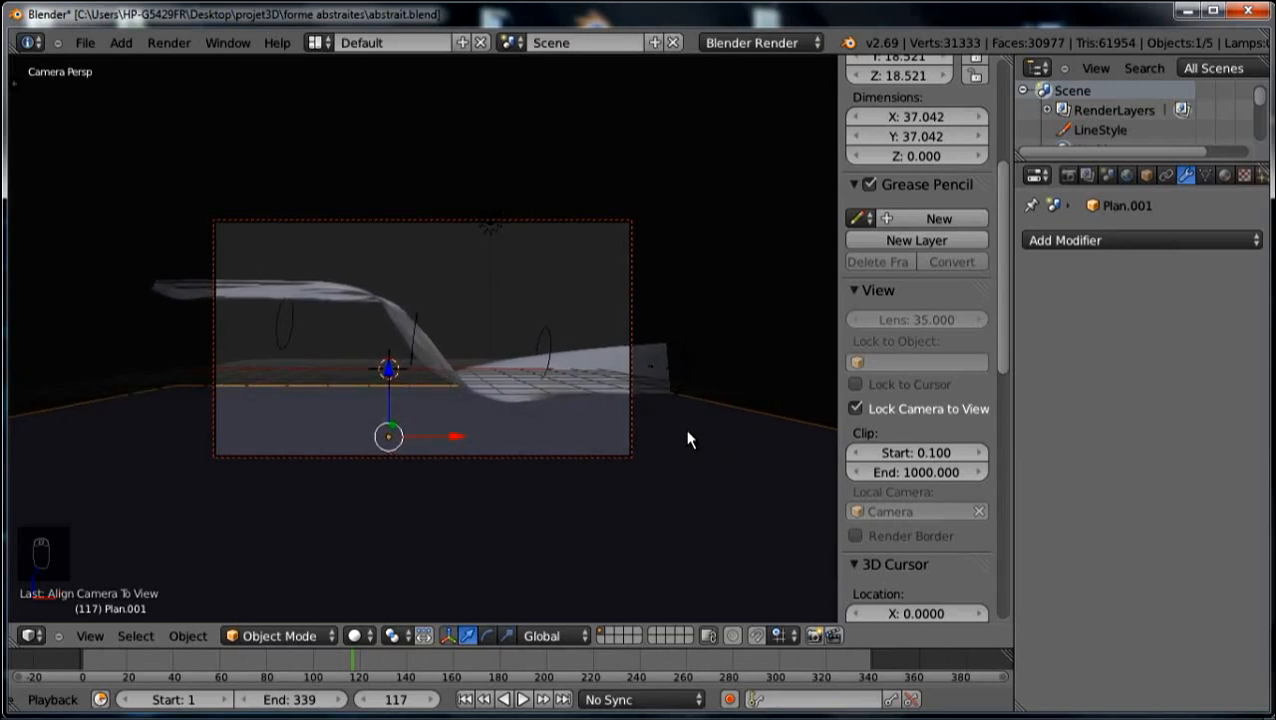
# Play the animation through the camera to check the strip's framing, and stop the playback.
pyautogui.click(523, 700)
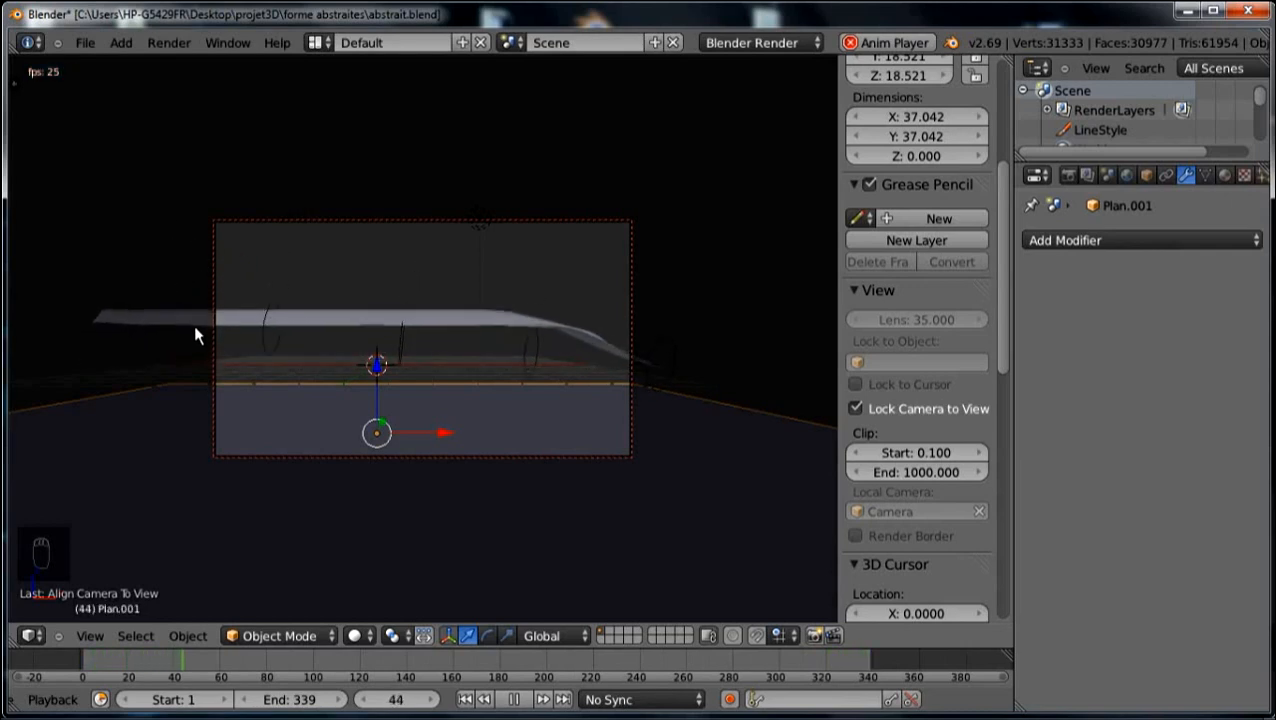
pyautogui.click(513, 699)
pyautogui.moveTo(353, 659); pyautogui.dragTo(87, 676)
# Enable automatic keyframing and, at frame 183, rotate the wind force field to about -106.3° around Y.
pyautogui.moveTo(160, 677); pyautogui.dragTo(506, 677)
pyautogui.click(729, 701)
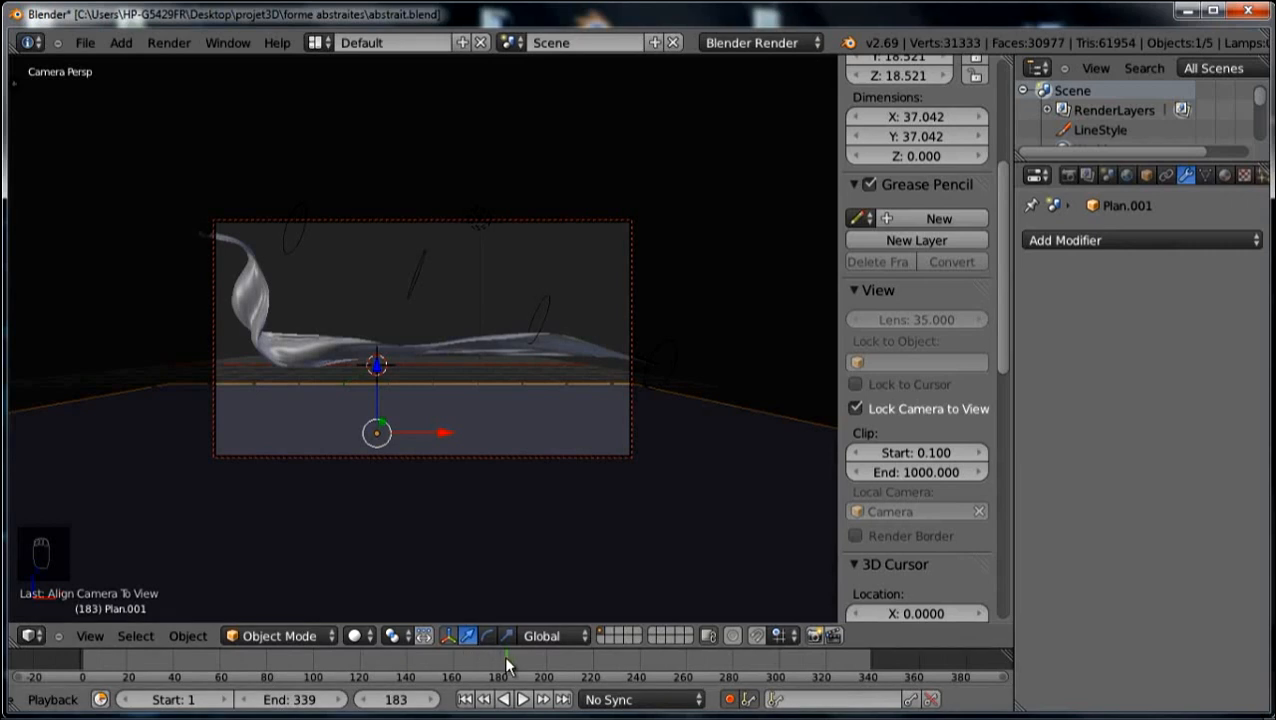
pyautogui.rightClick(675, 370)
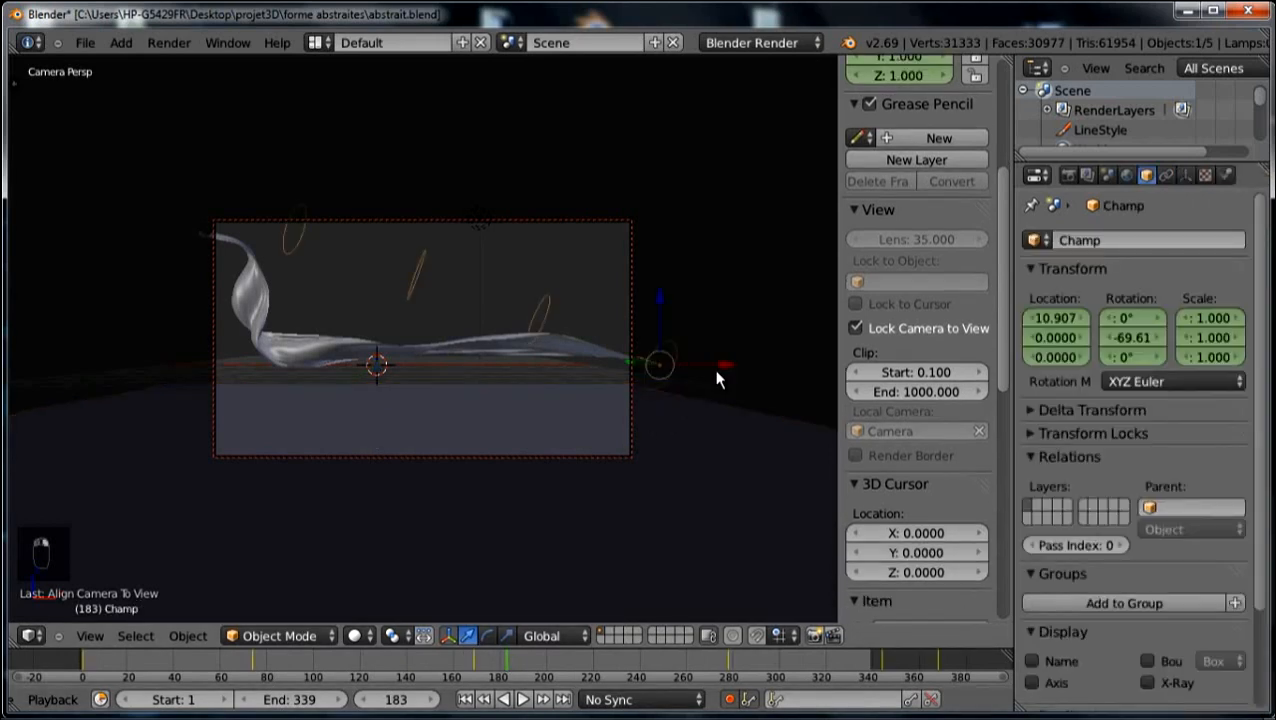
pyautogui.press('r')
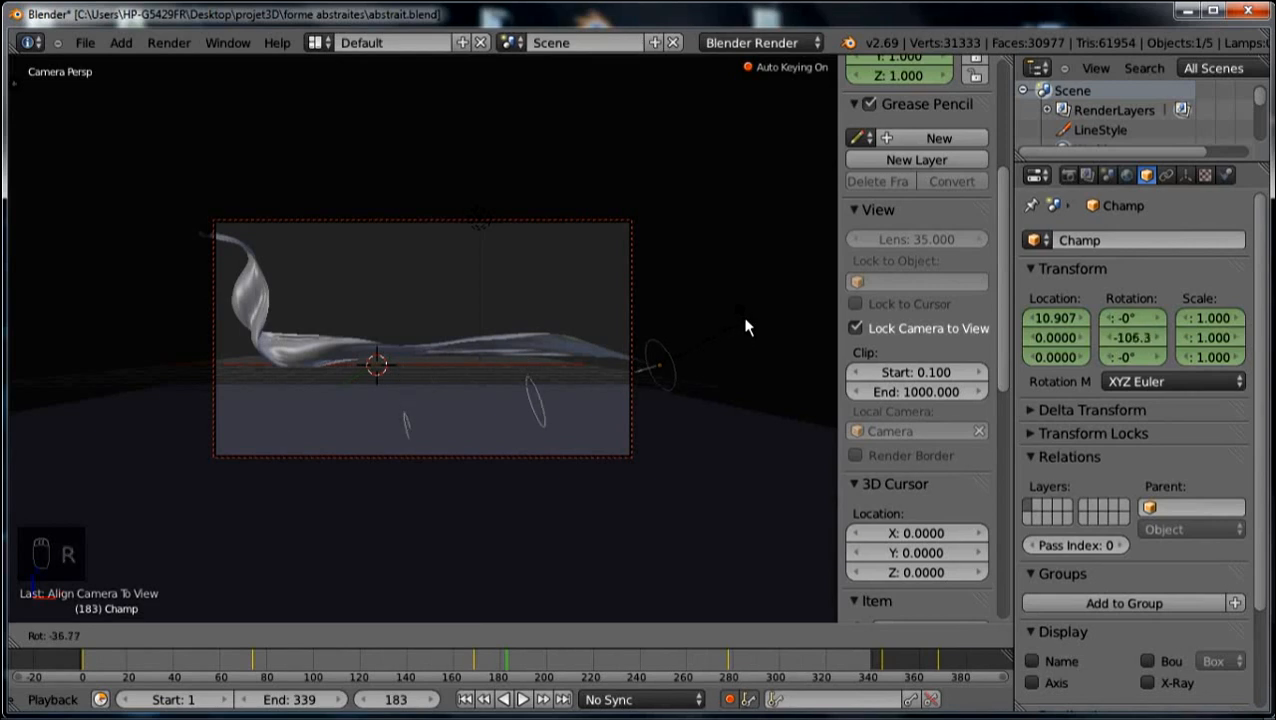
pyautogui.click(745, 327)
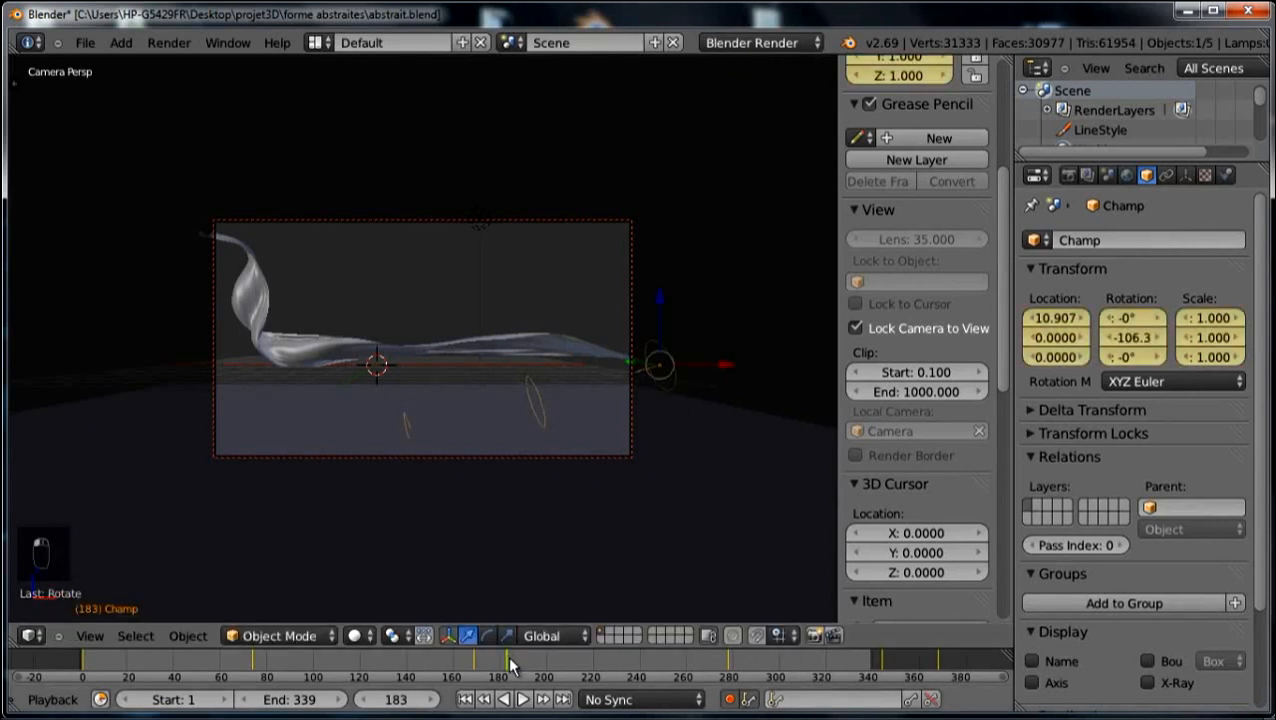
# Go back to the start of the animation and play it to check the new wind rotation.
pyautogui.moveTo(508, 660); pyautogui.dragTo(85, 655)
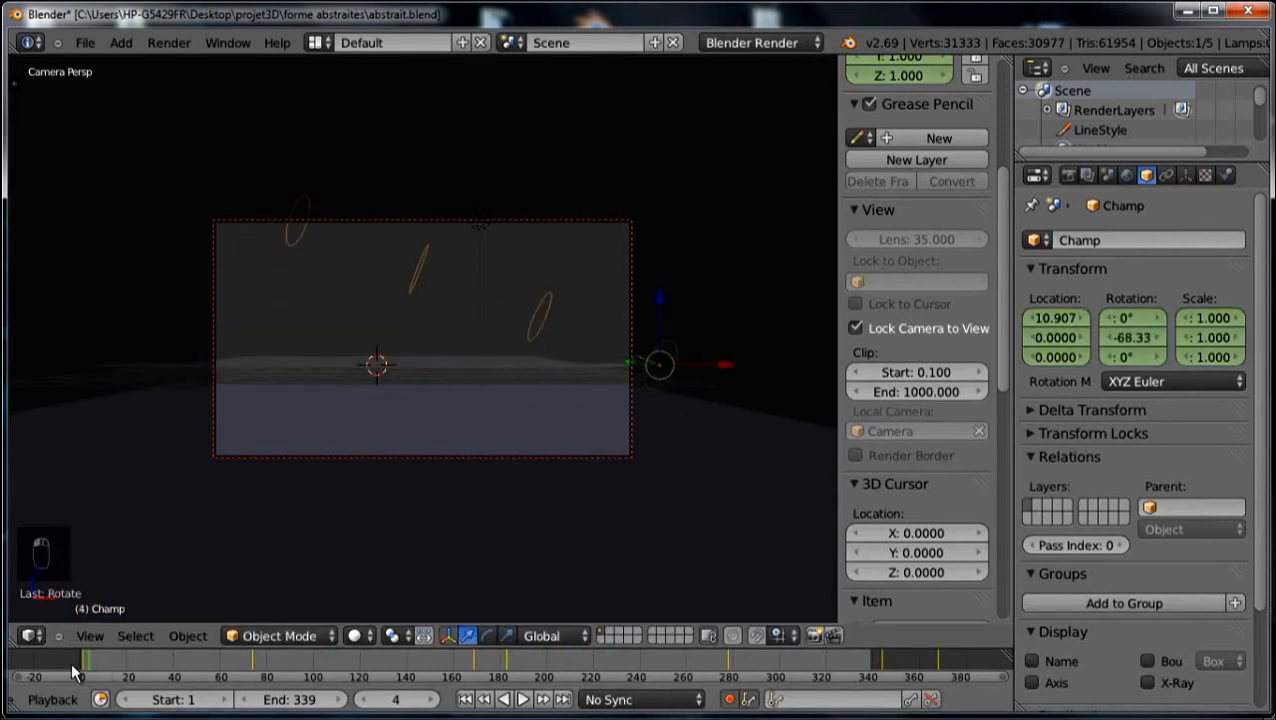
pyautogui.hotkey('alt', 'a')
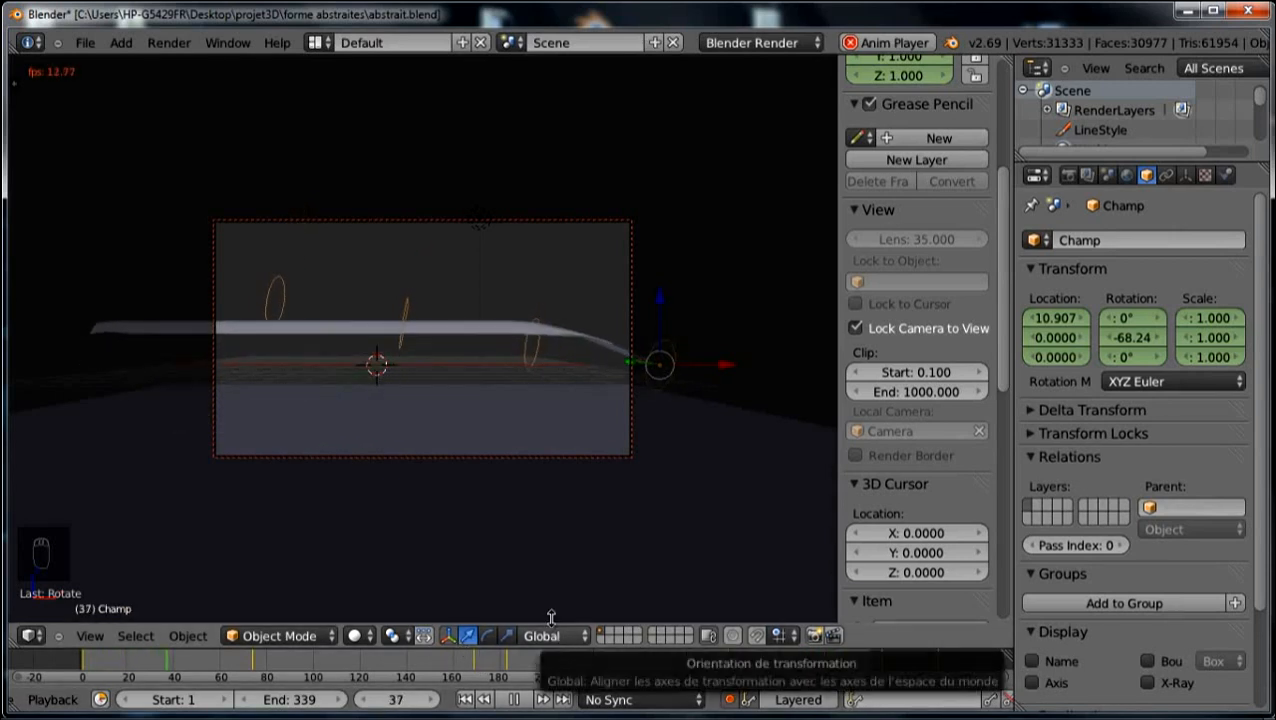
# Try lowering the floor plane during playback, stop the animation, and undo the move.
pyautogui.rightClick(575, 561)
pyautogui.moveTo(377, 367); pyautogui.dragTo(371, 404)
pyautogui.rightClick(371, 404)
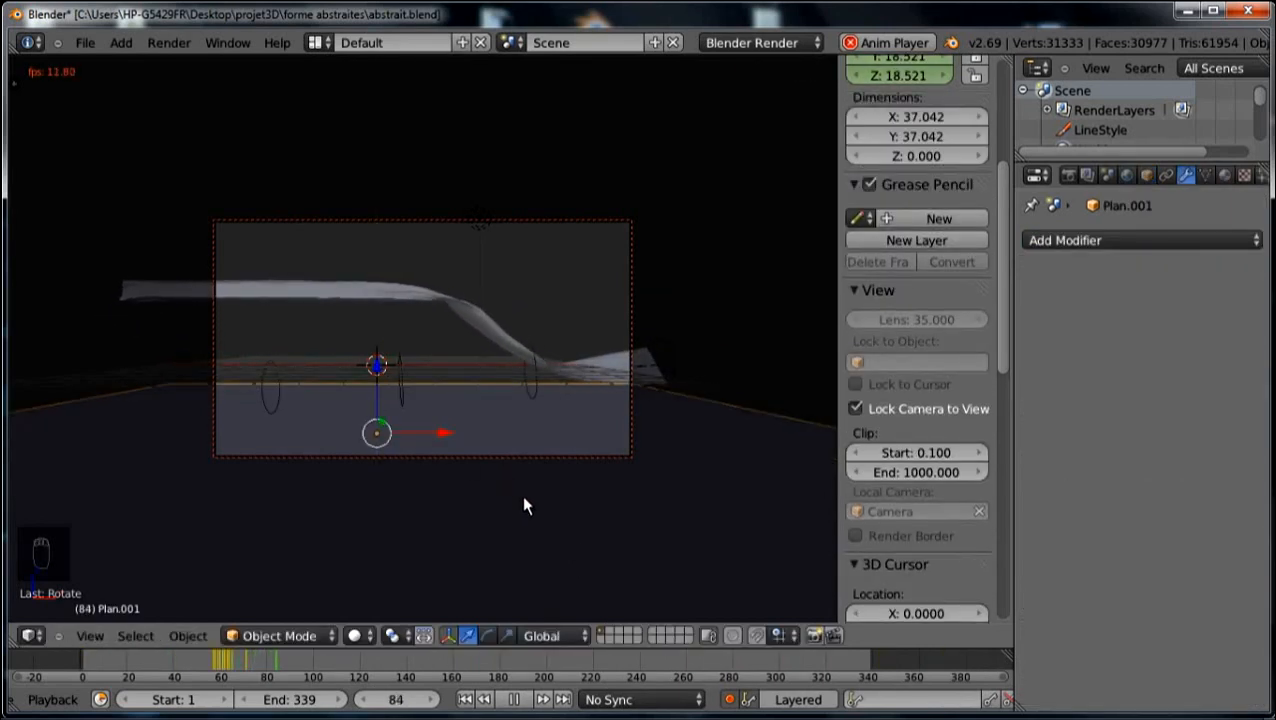
pyautogui.press('Escape')
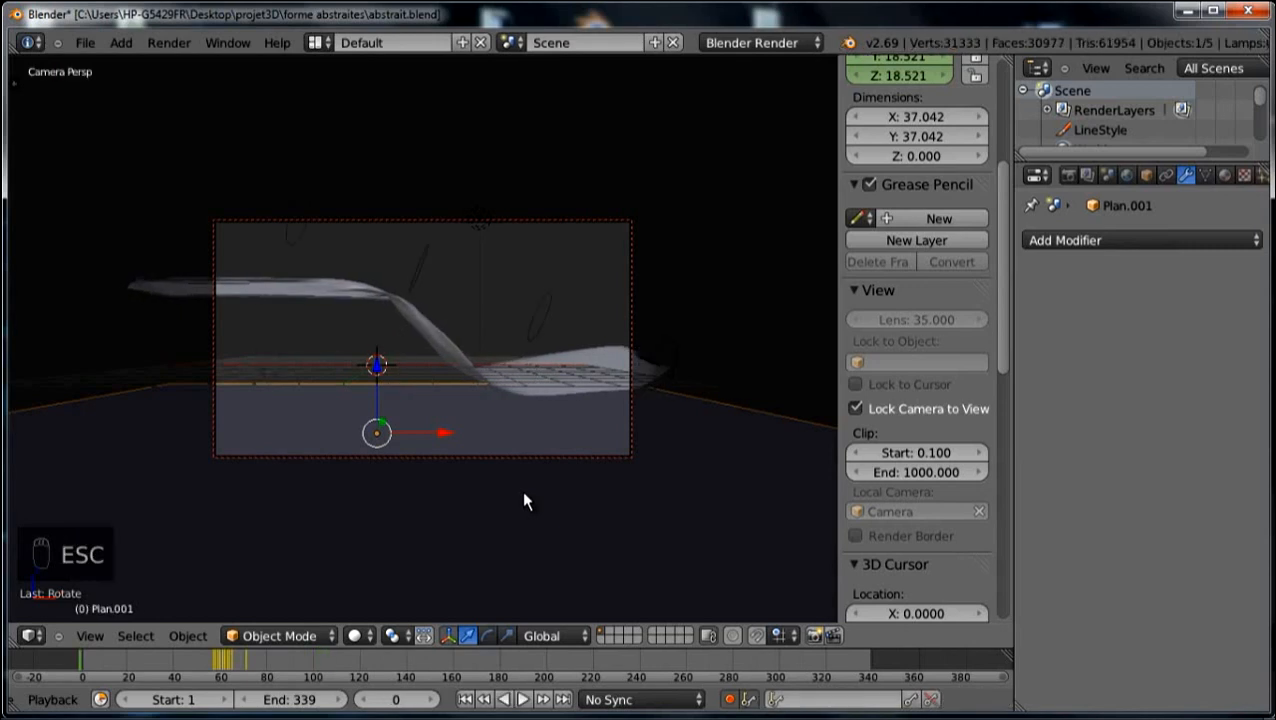
pyautogui.hotkey('ctrl', 'z')
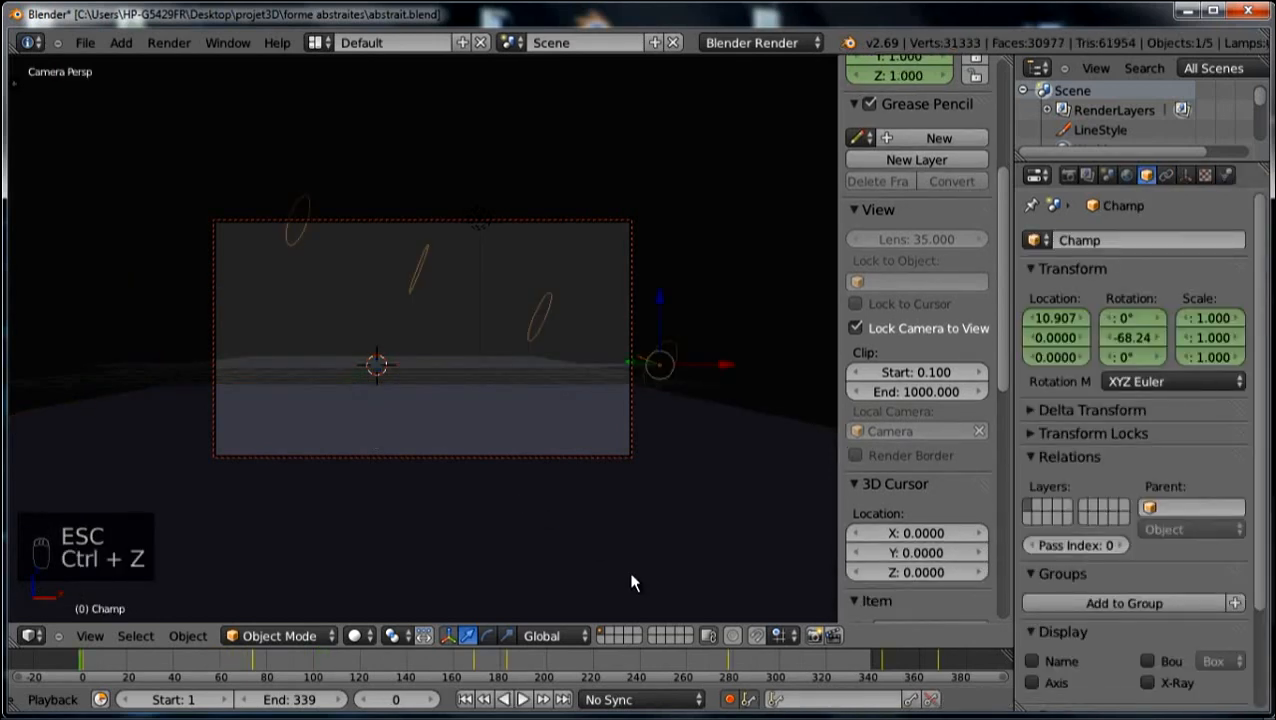
# Turn off automatic keyframing, lower the floor plane, and scale it up to about 82.1 units wide.
pyautogui.click(730, 700)
pyautogui.rightClick(526, 465)
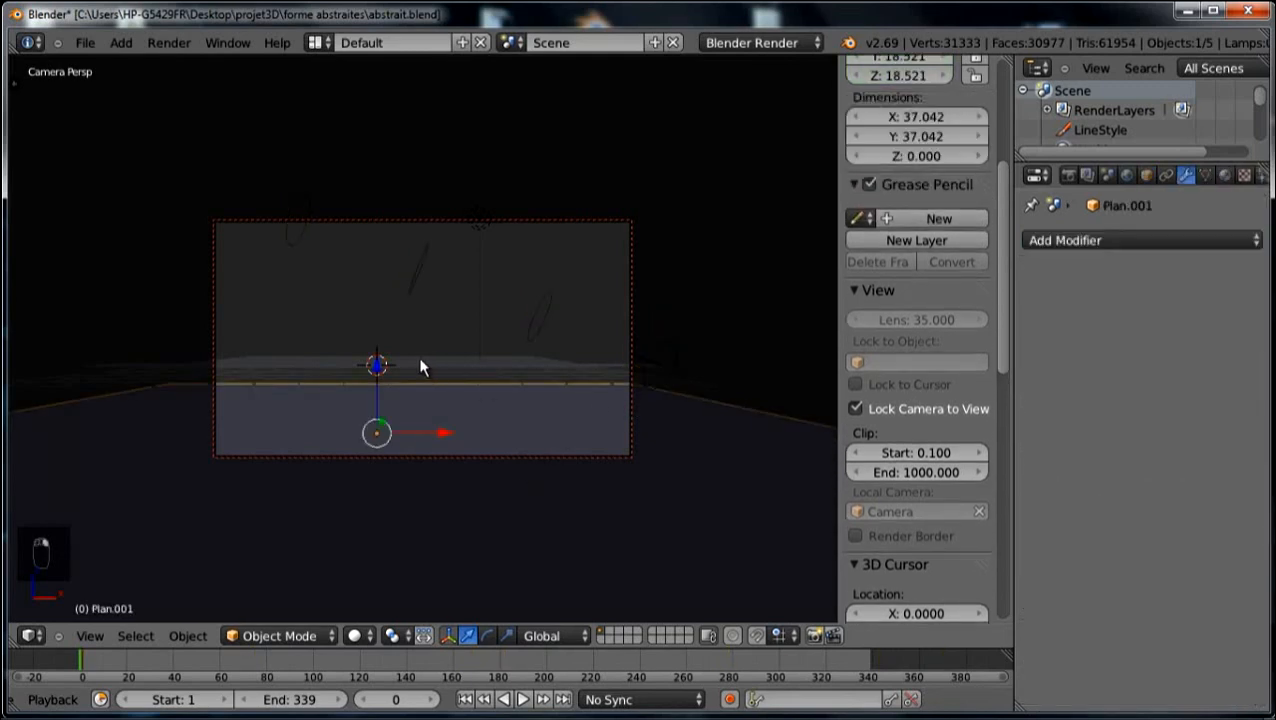
pyautogui.moveTo(376, 371); pyautogui.dragTo(376, 420)
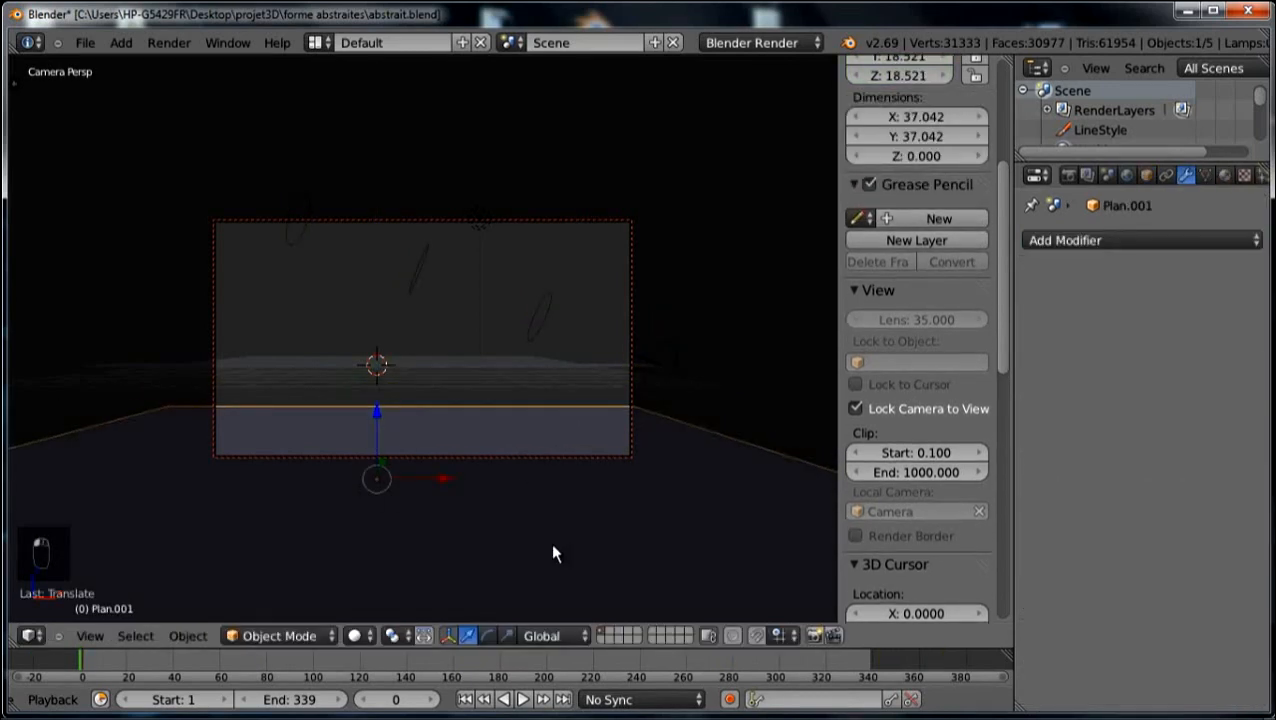
pyautogui.press('s')
pyautogui.click(629, 561)
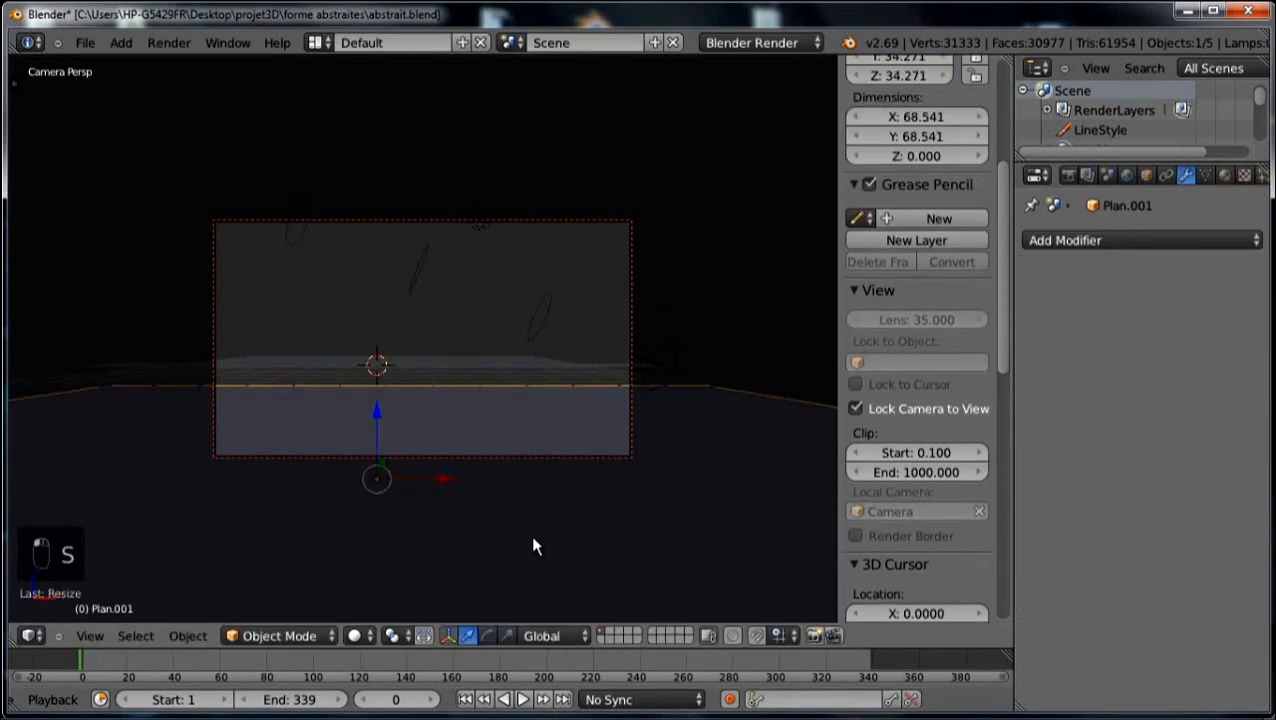
pyautogui.press('s')
pyautogui.click(563, 553)
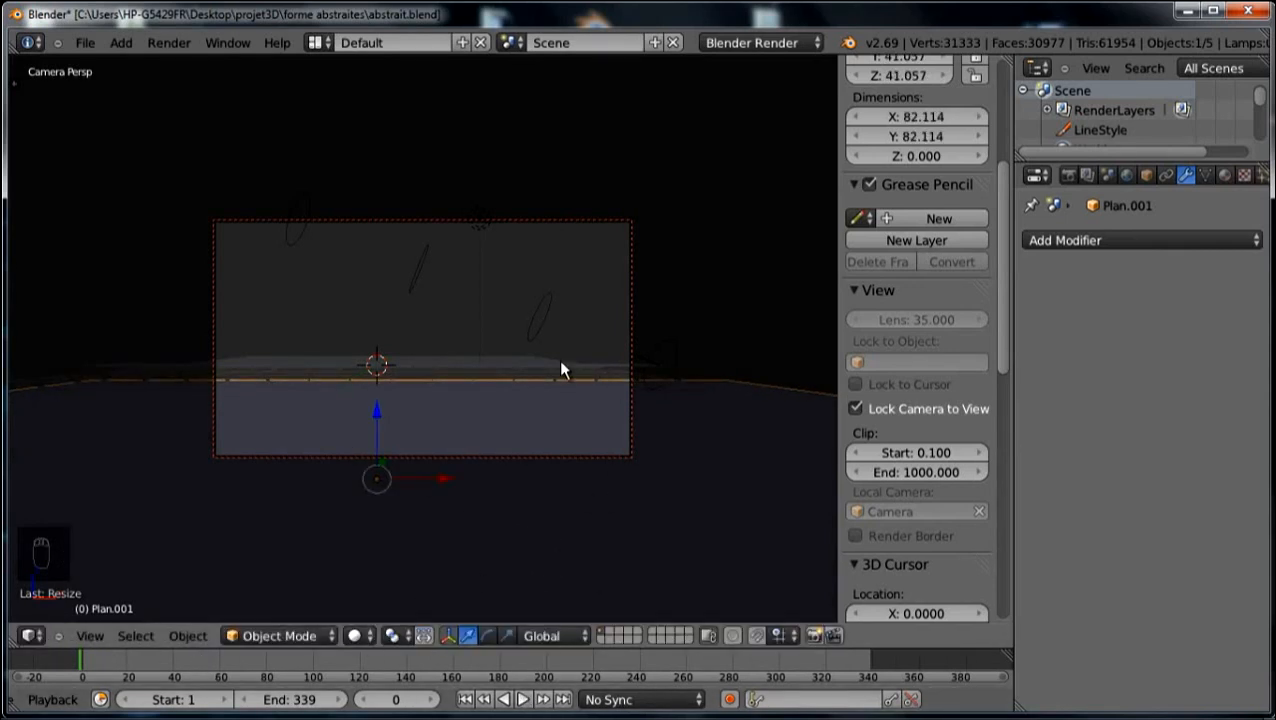
# Bake the strip's cloth simulation over frames 1 to 360 and play back the result.
pyautogui.rightClick(536, 372)
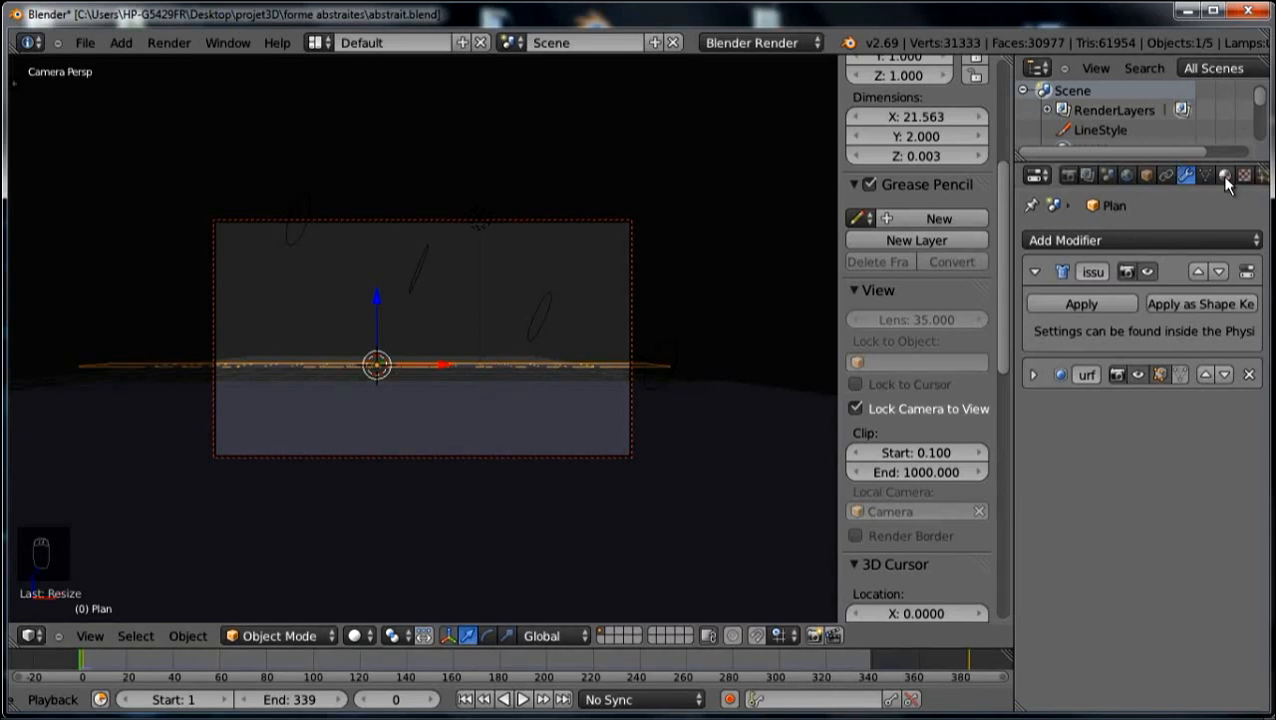
pyautogui.scroll(-4, 1215, 176)
pyautogui.click(1172, 175)
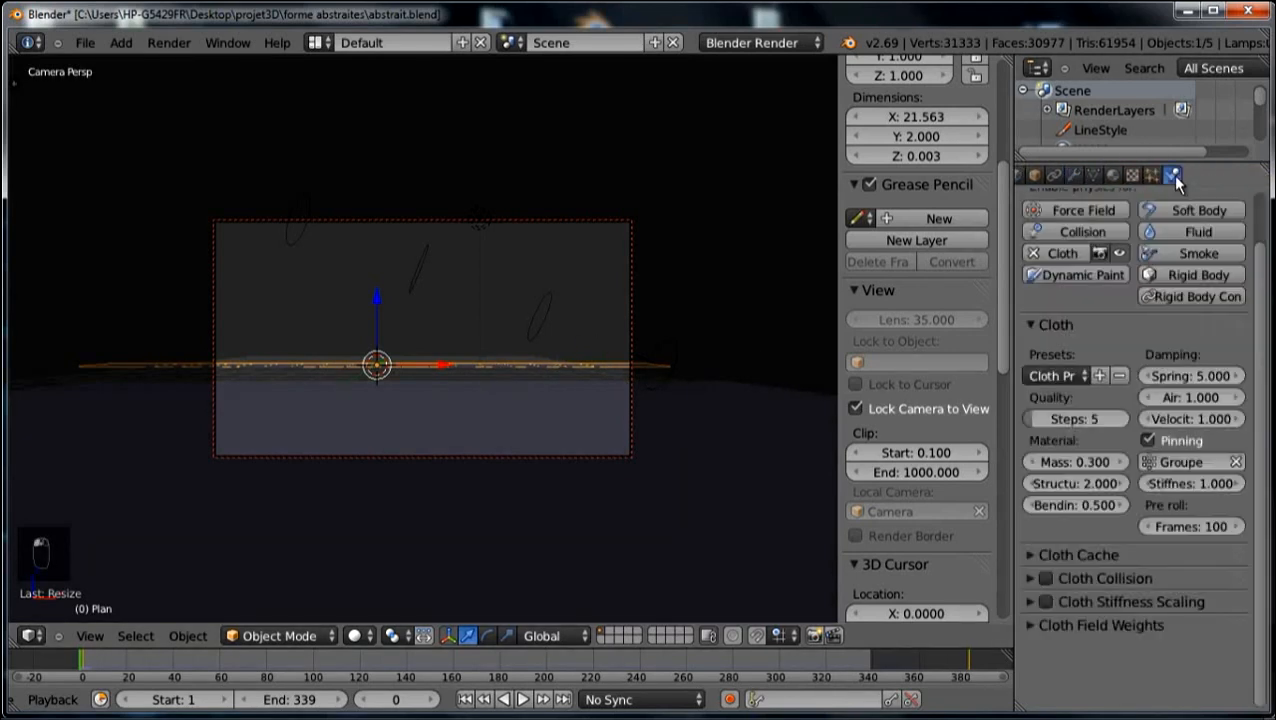
pyautogui.click(1056, 322)
pyautogui.click(1100, 362)
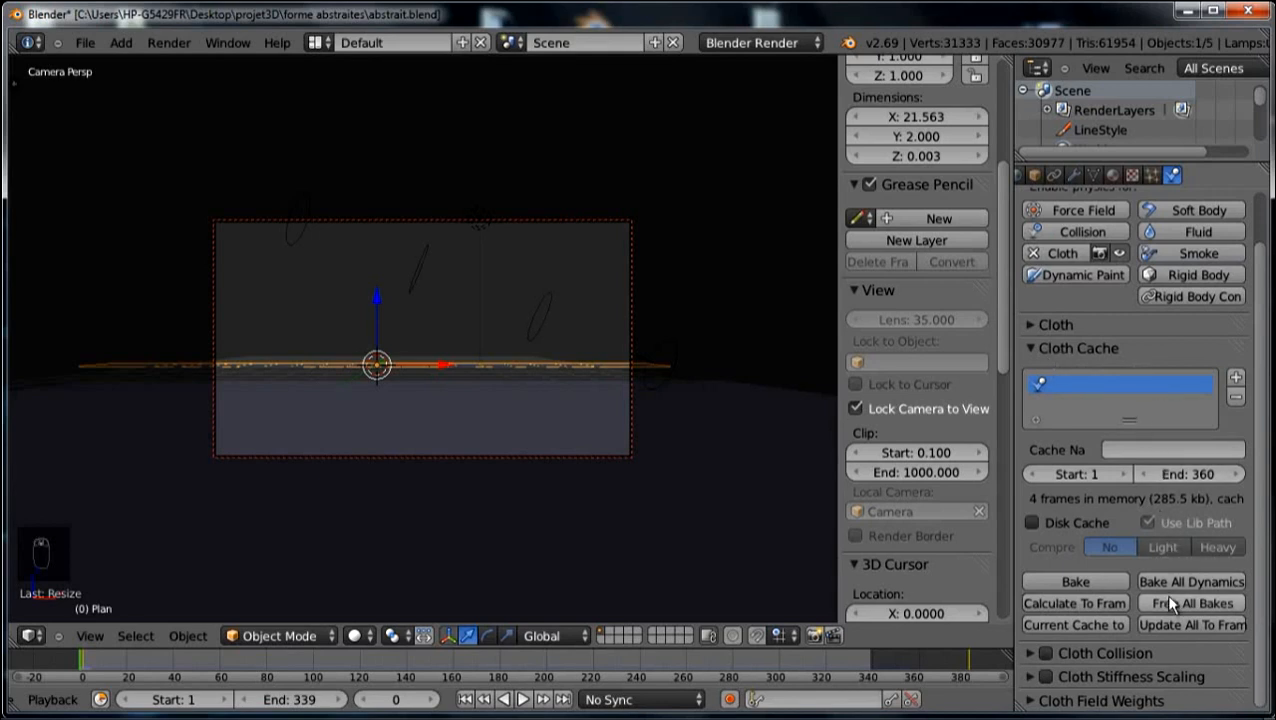
pyautogui.click(1120, 587)
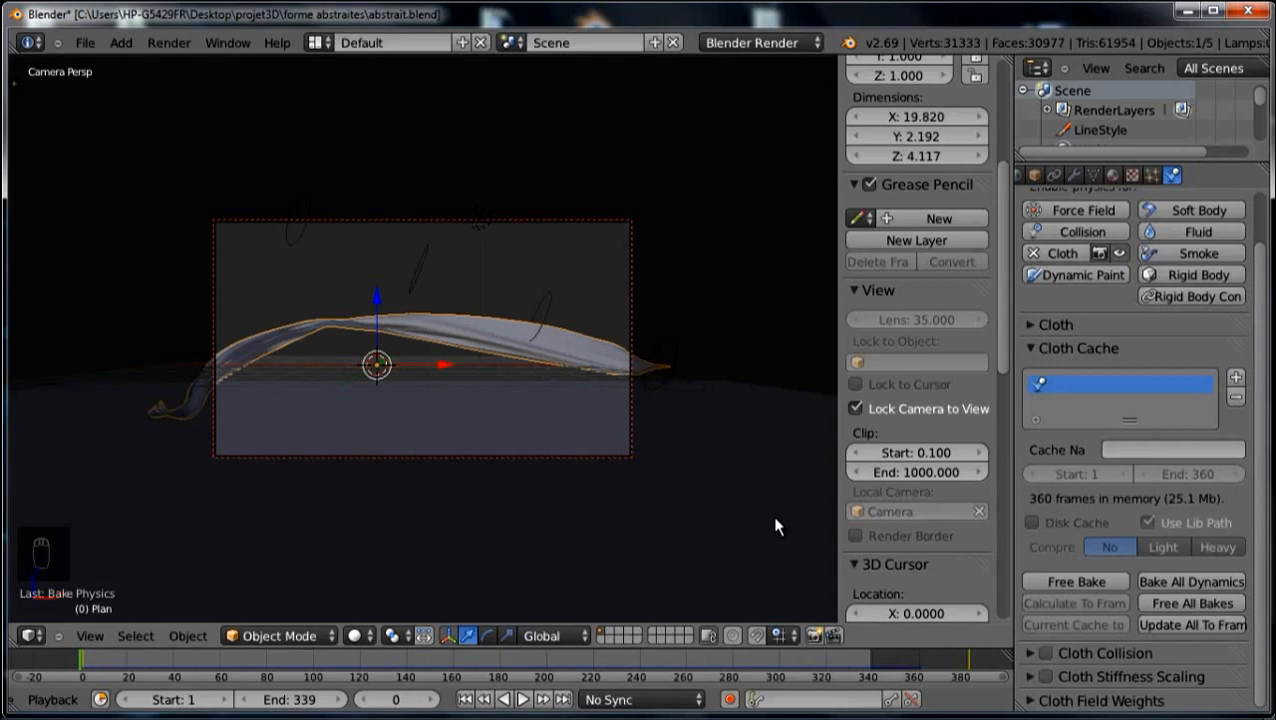
pyautogui.click(523, 699)
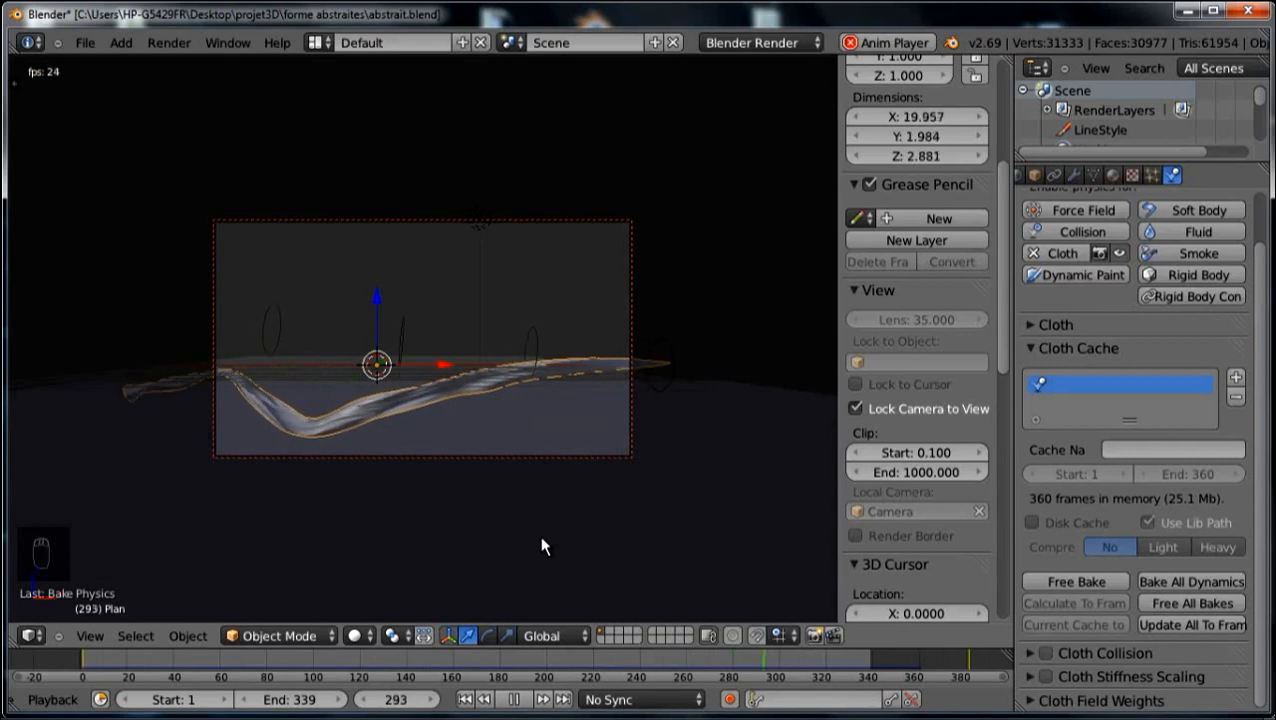
pyautogui.press('Escape')
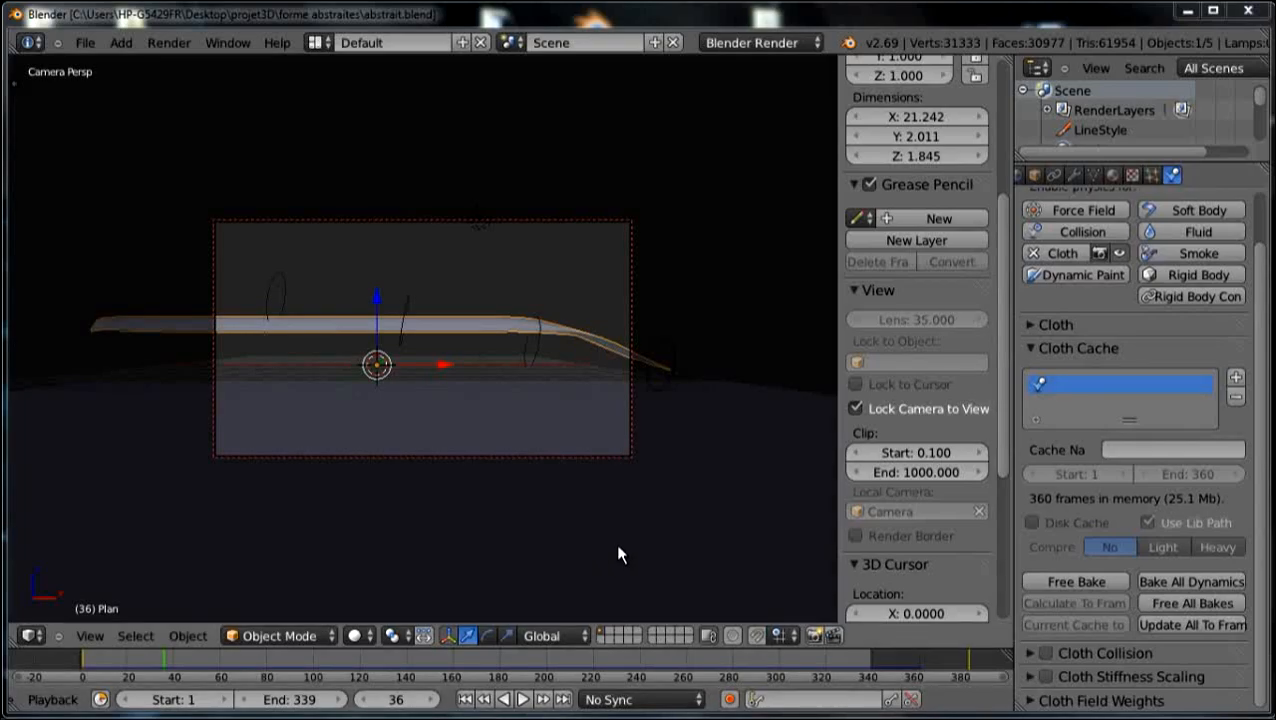
# Disable Lock Camera to View and hide the 3D view's properties sidebar.
pyautogui.click(855, 409)
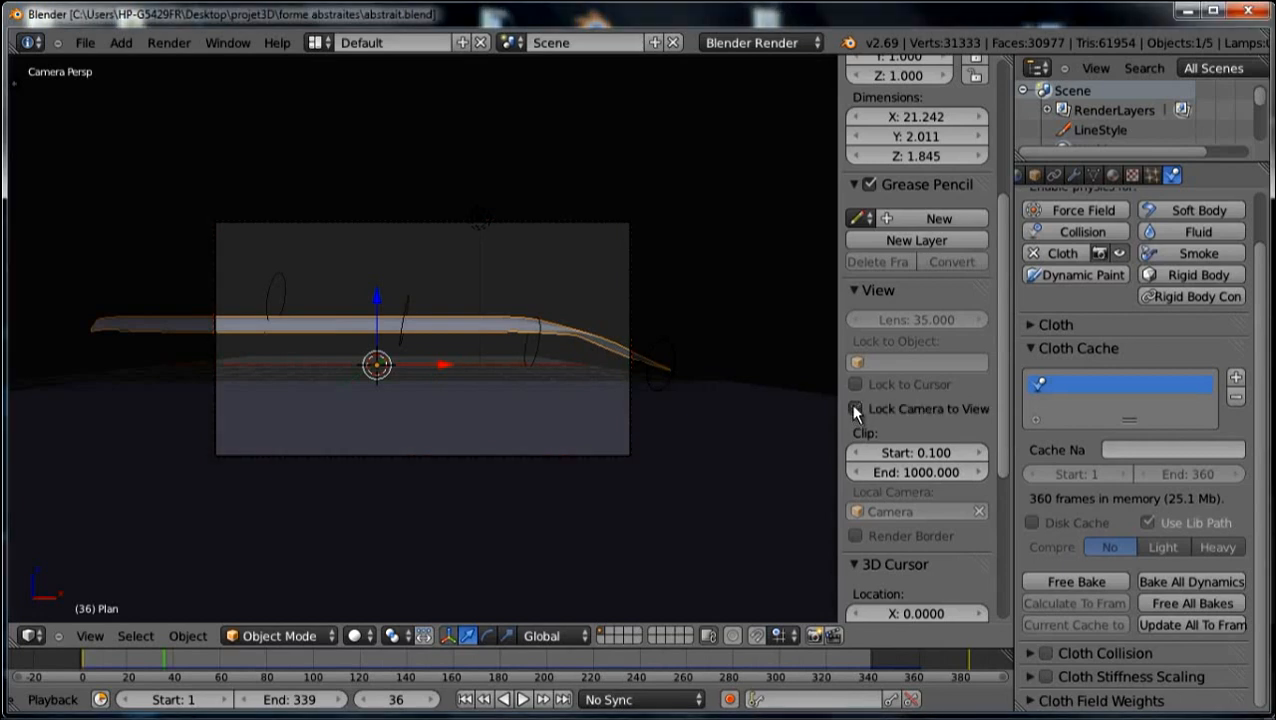
pyautogui.moveTo(837, 397); pyautogui.dragTo(1072, 391)
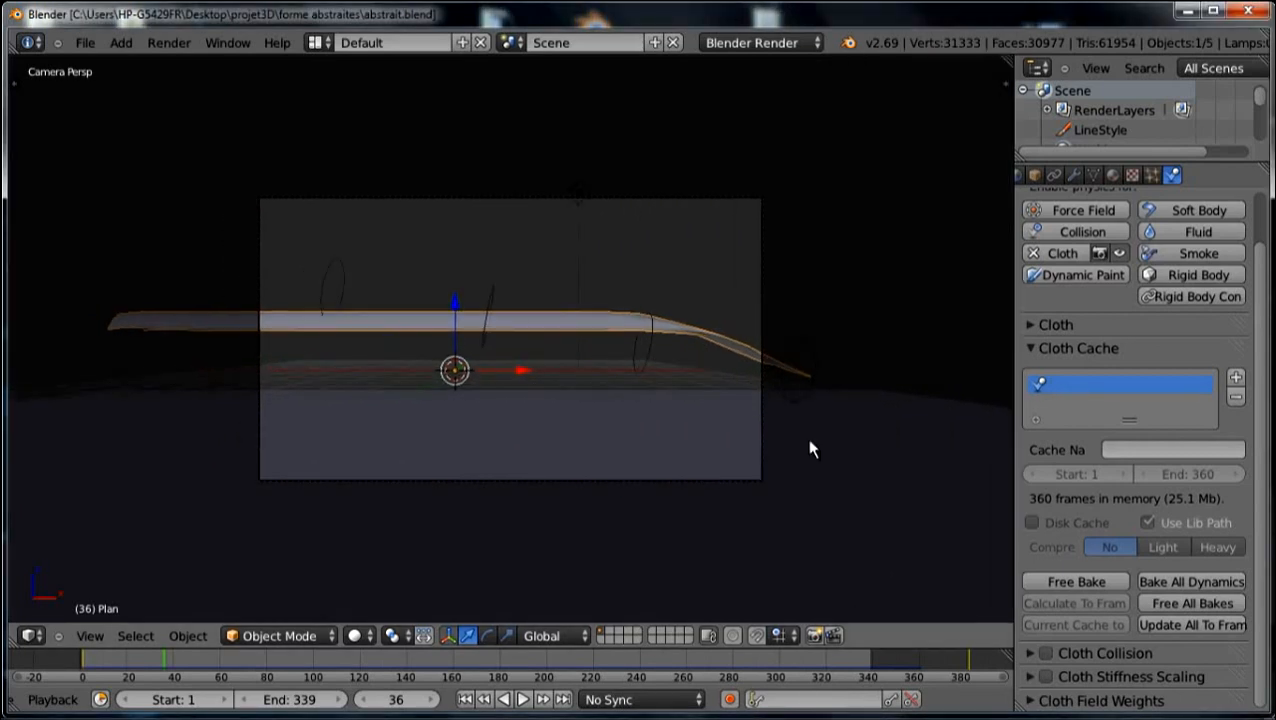
# Switch the viewport shading to Rendered and enable border rendering to limit the preview to the camera frame.
pyautogui.click(304, 635)
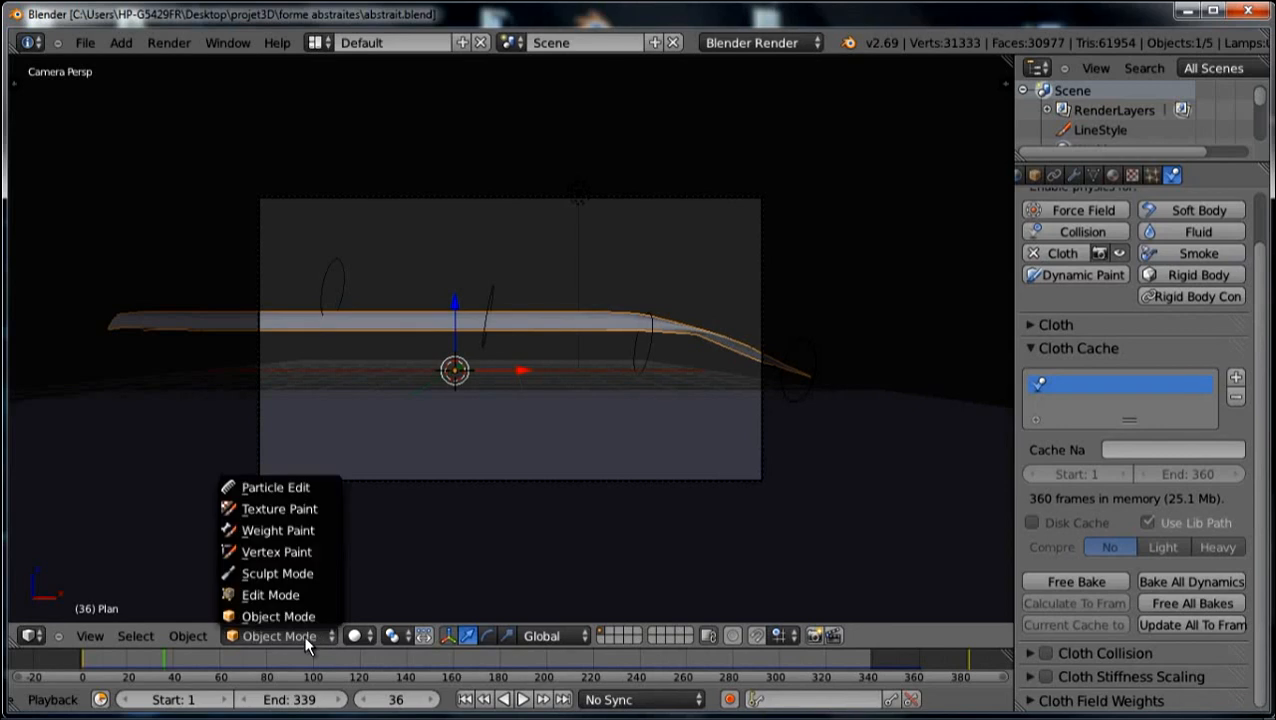
pyautogui.click(354, 636)
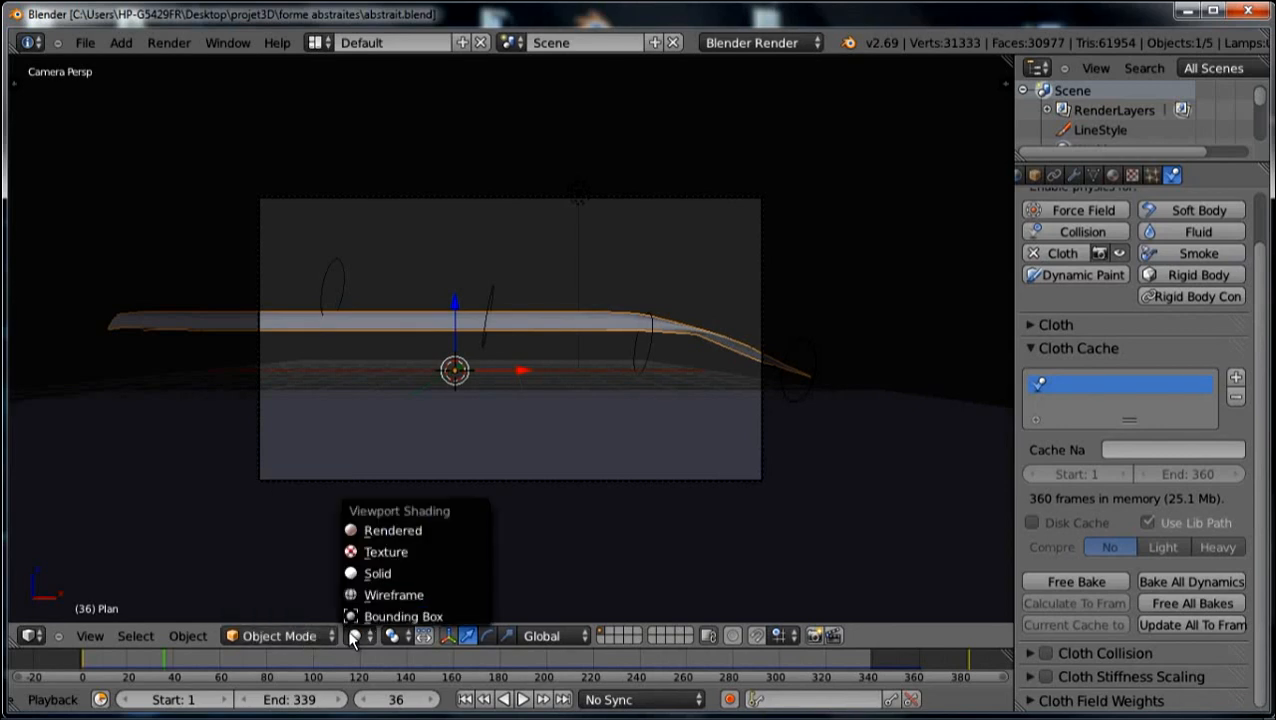
pyautogui.click(374, 526)
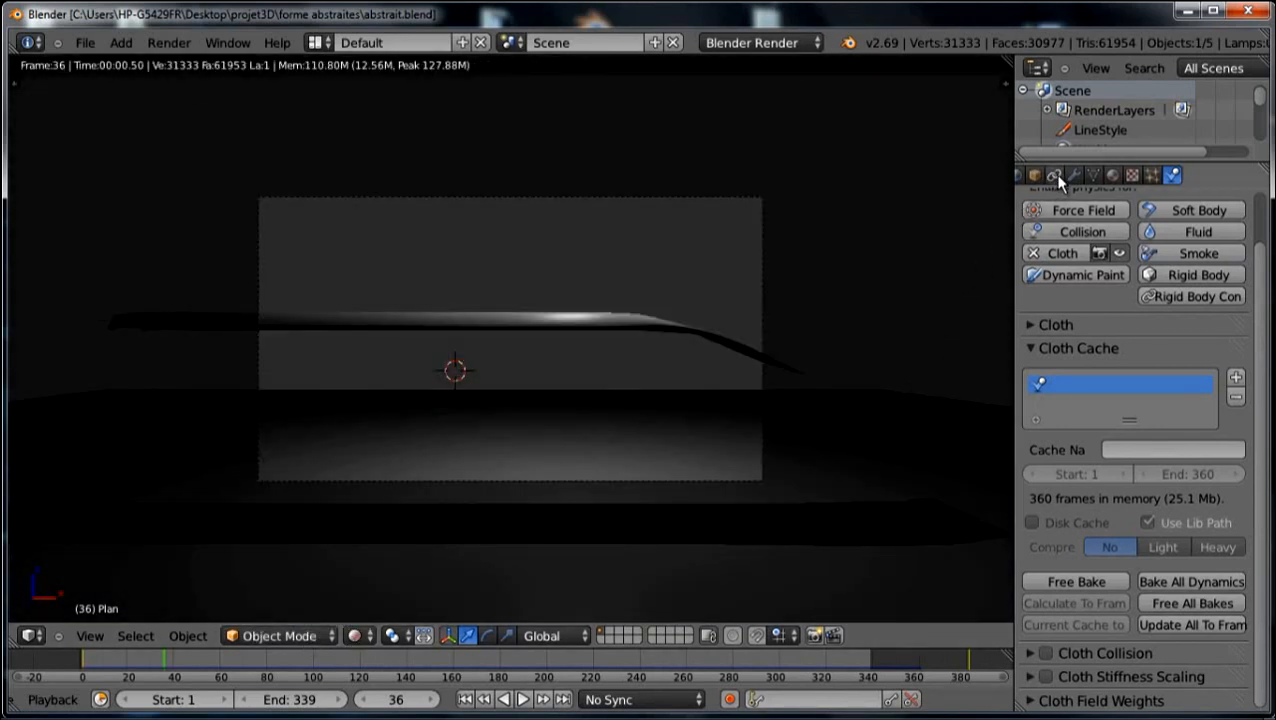
pyautogui.scroll(6, 1059, 175)
pyautogui.click(1068, 176)
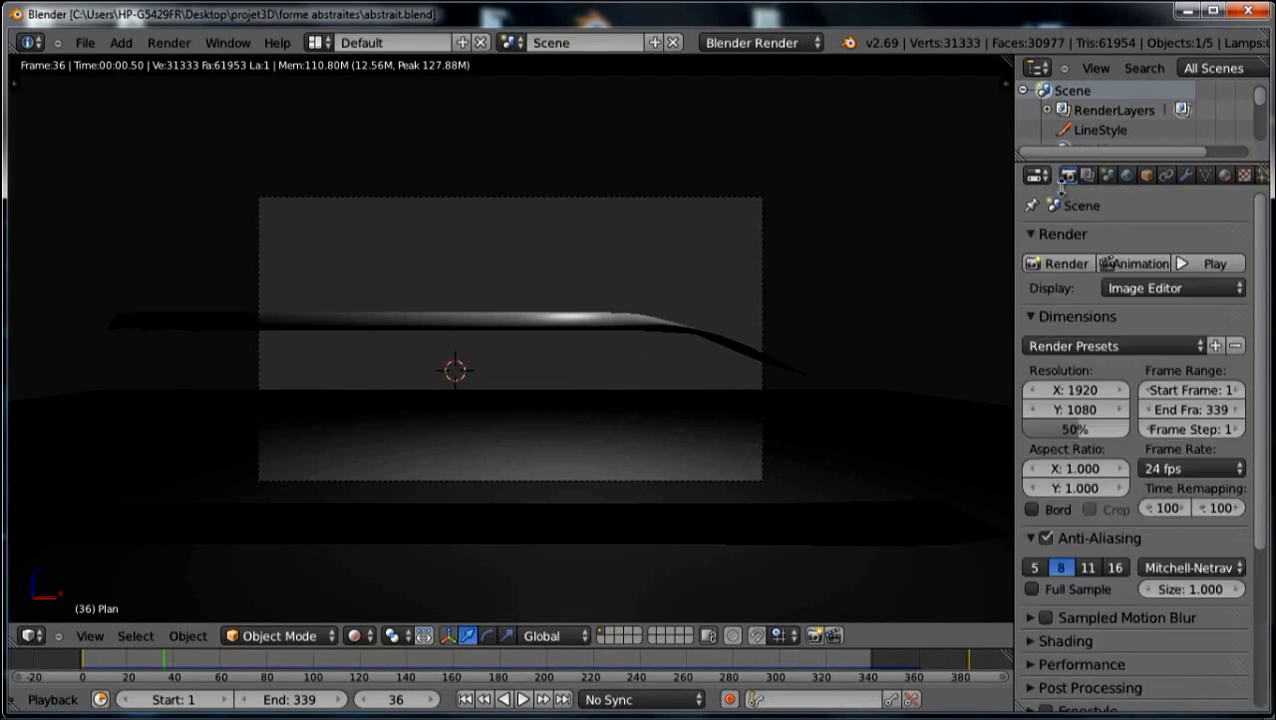
pyautogui.click(1049, 234)
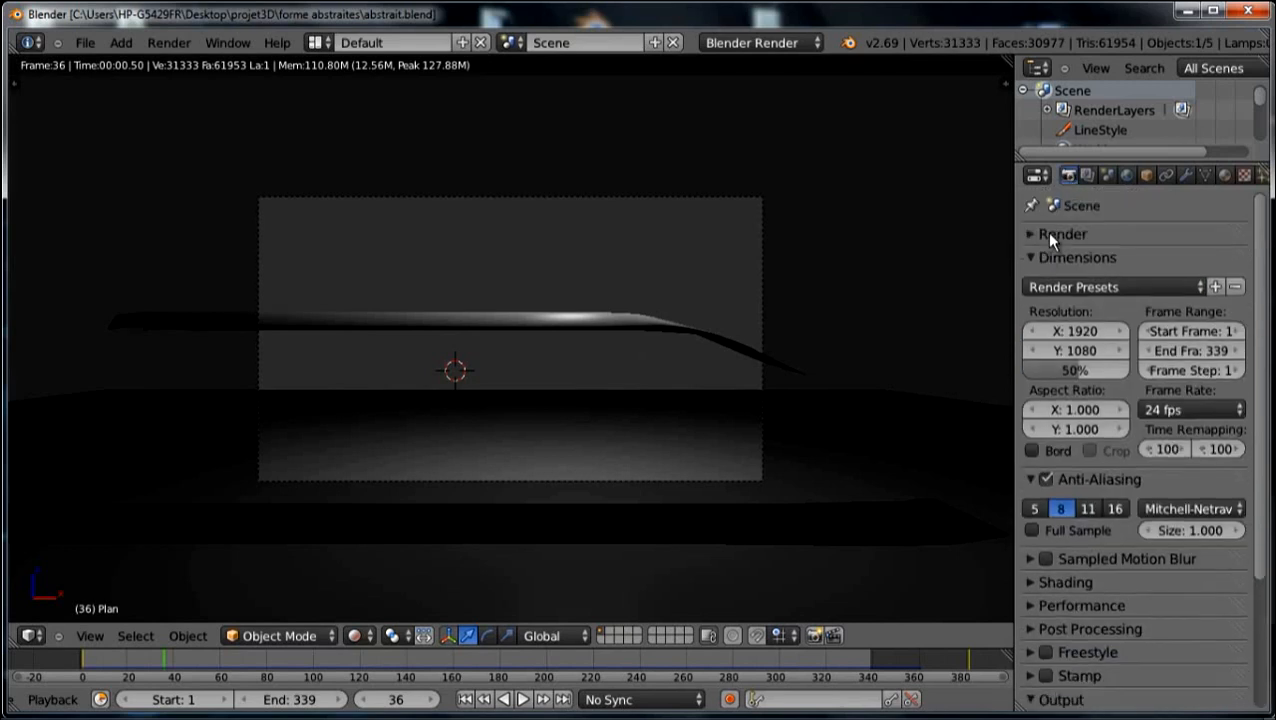
pyautogui.click(1032, 451)
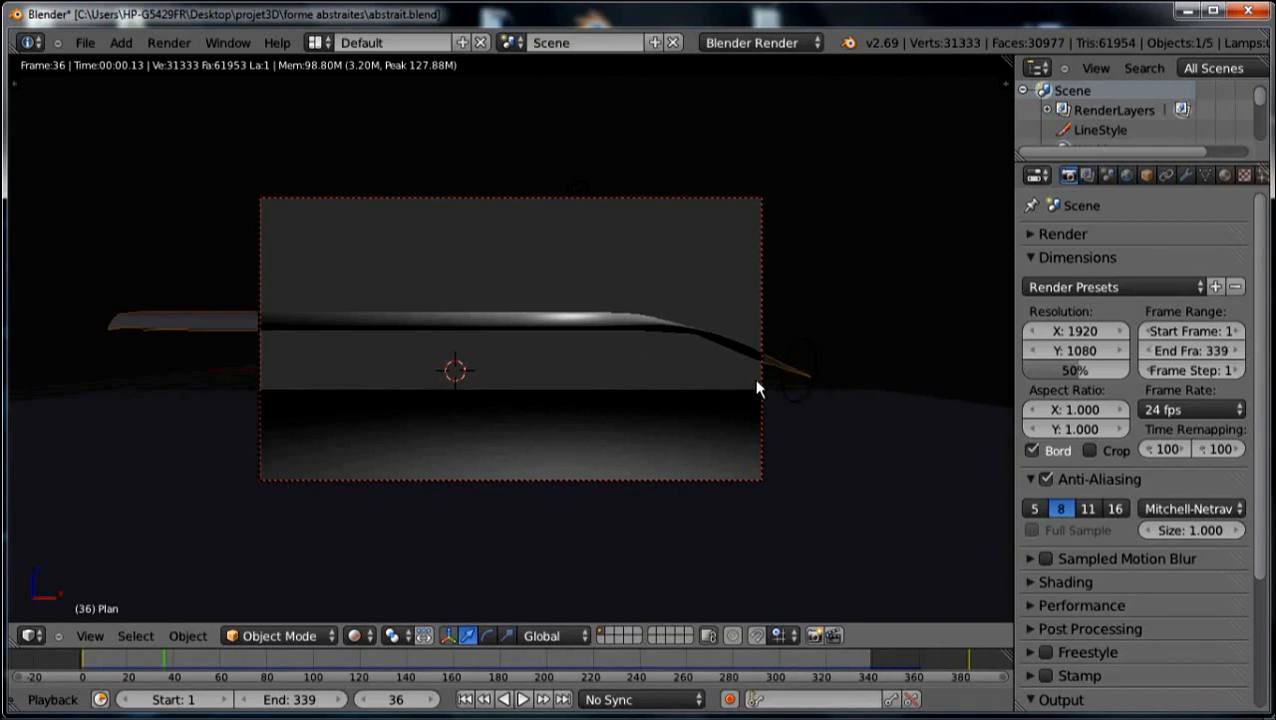
# Select the floor plane and give it a new material.
pyautogui.rightClick(882, 446)
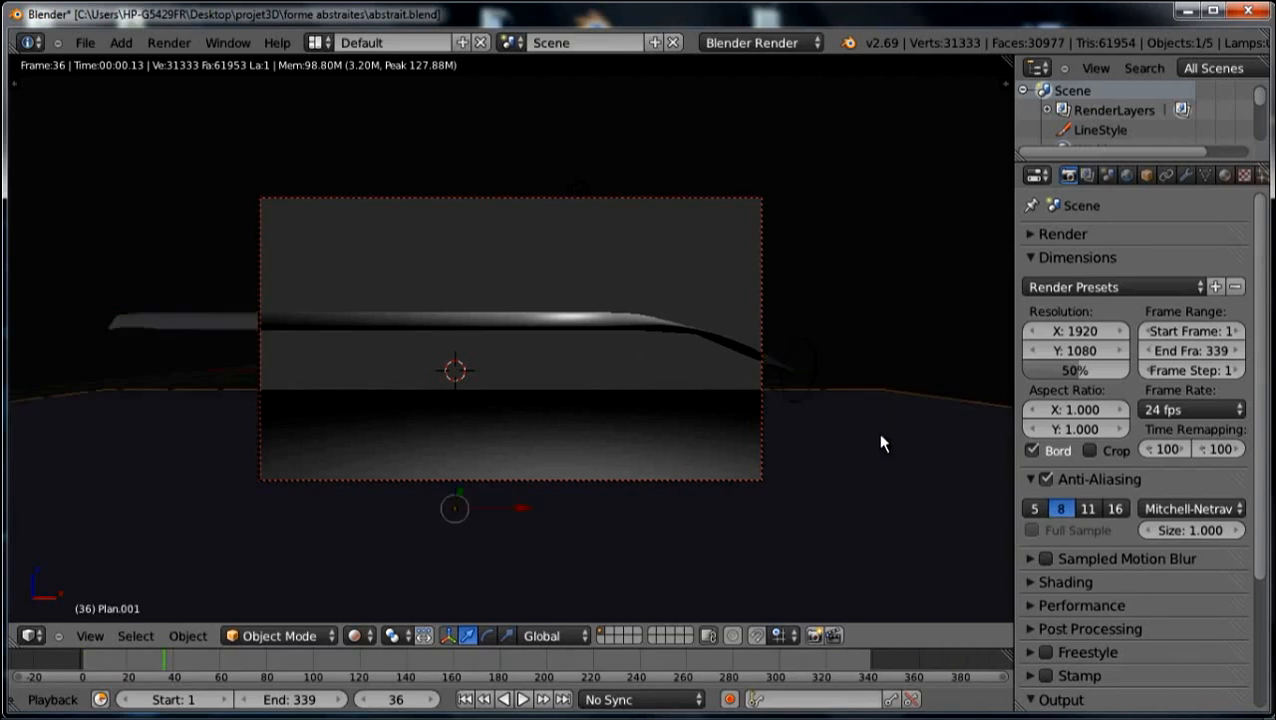
pyautogui.click(1225, 176)
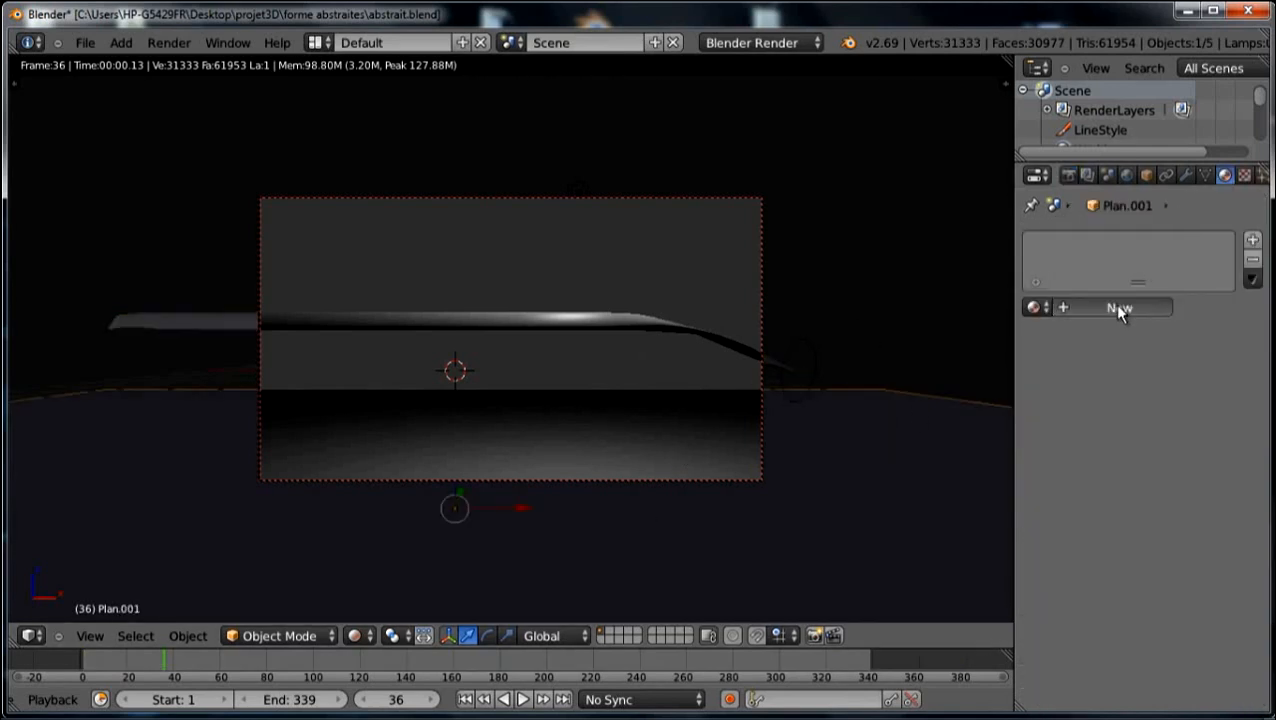
pyautogui.click(1116, 307)
pyautogui.scroll(-3, 1072, 398)
pyautogui.scroll(3, 1055, 367)
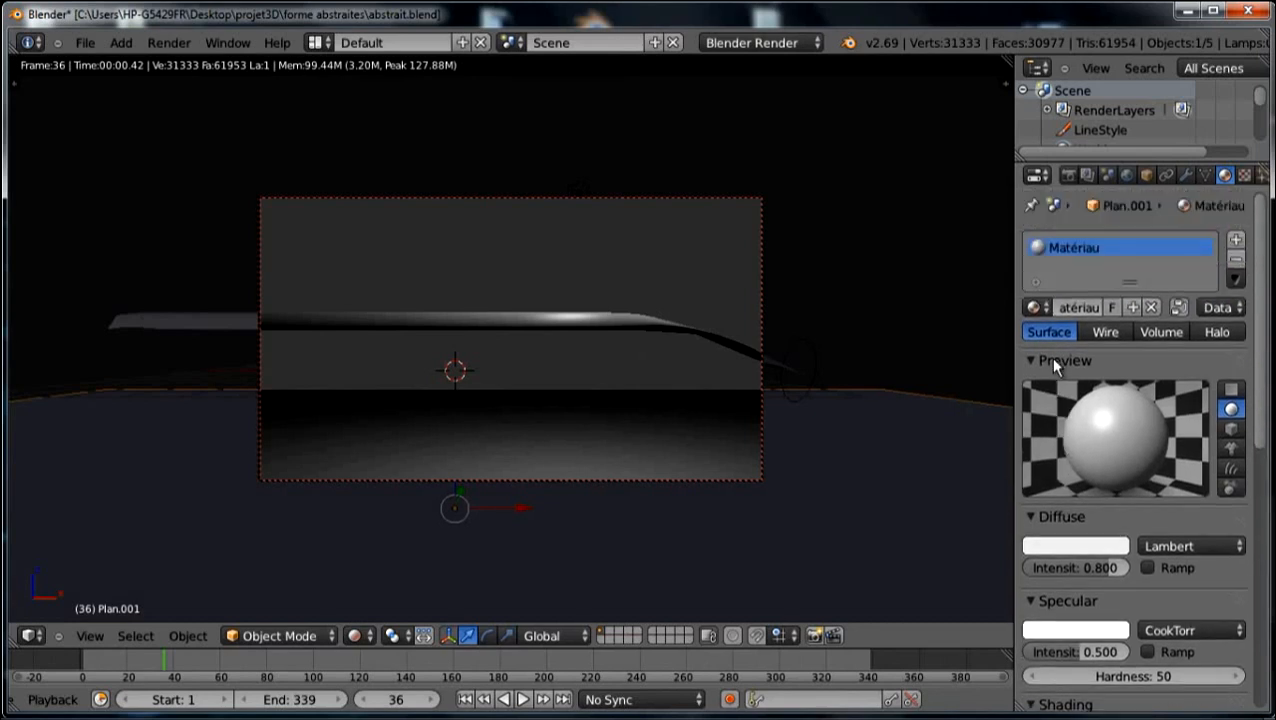
# Enable Receive Transparent and Shadows Only in the floor material's shadow settings.
pyautogui.click(1030, 362)
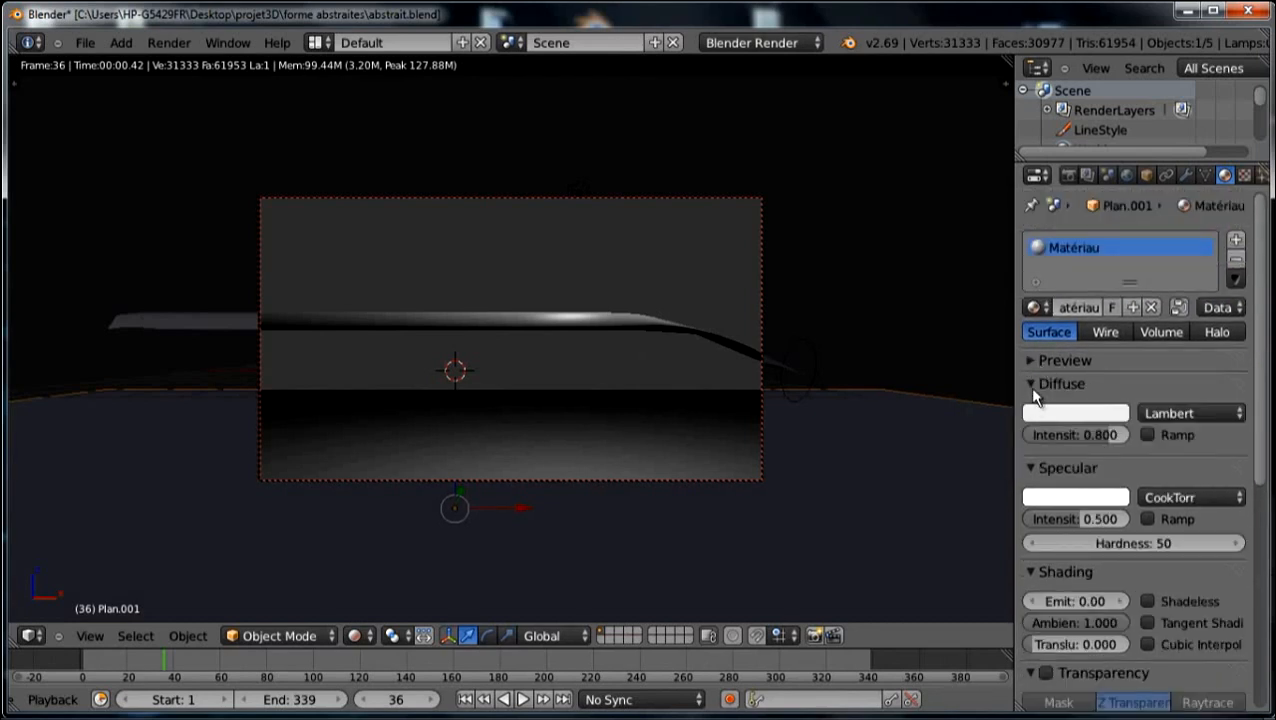
pyautogui.click(1031, 386)
pyautogui.click(1033, 408)
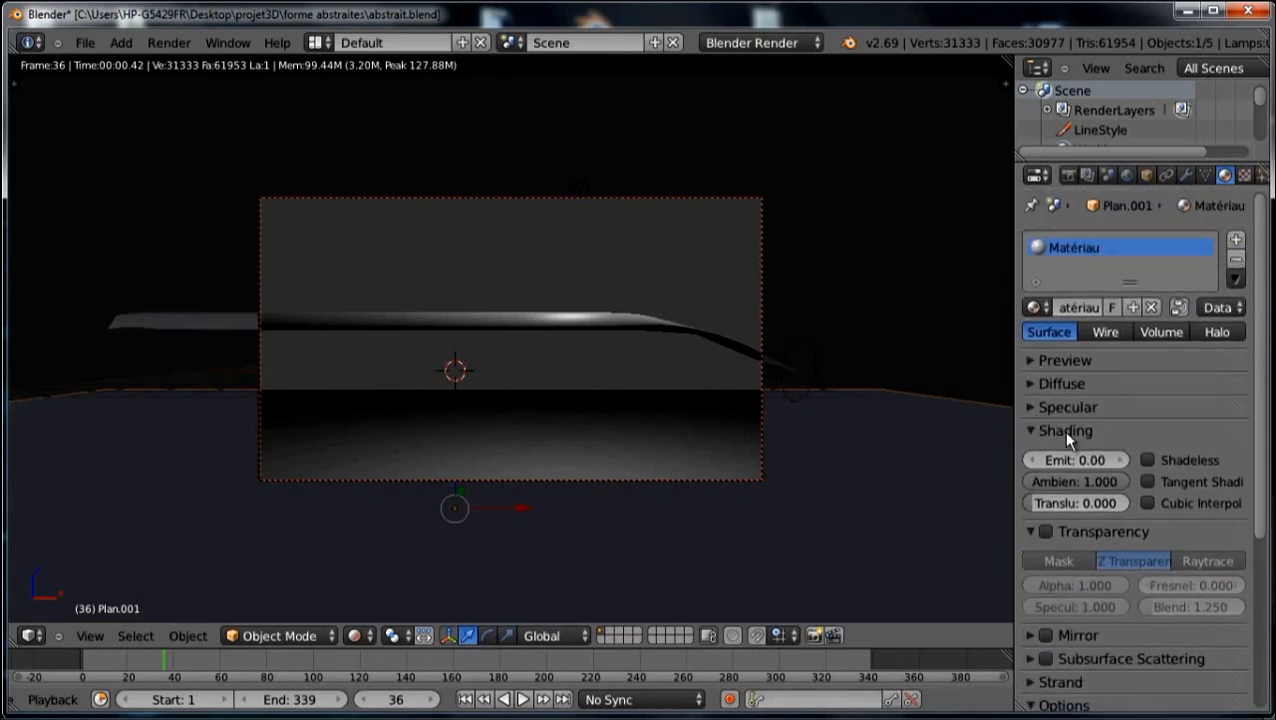
pyautogui.click(1063, 431)
pyautogui.scroll(-4, 1095, 565)
pyautogui.click(1066, 677)
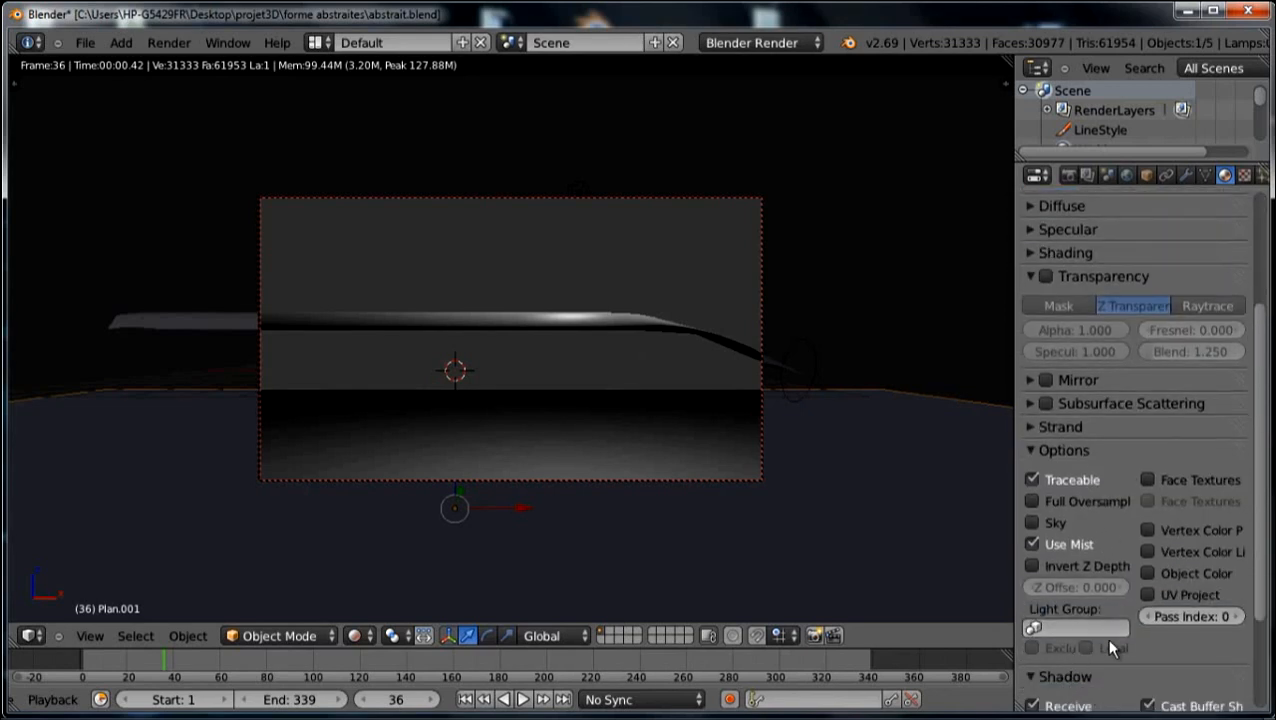
pyautogui.scroll(-4, 1108, 640)
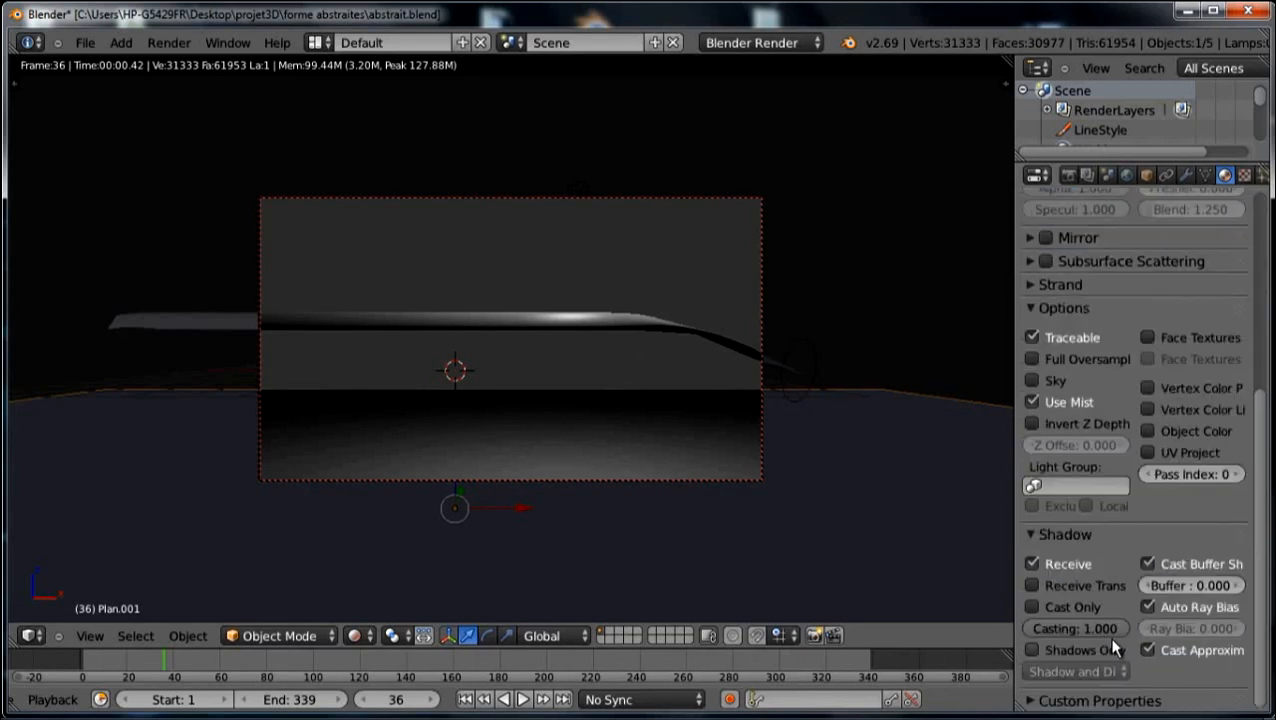
pyautogui.click(1031, 650)
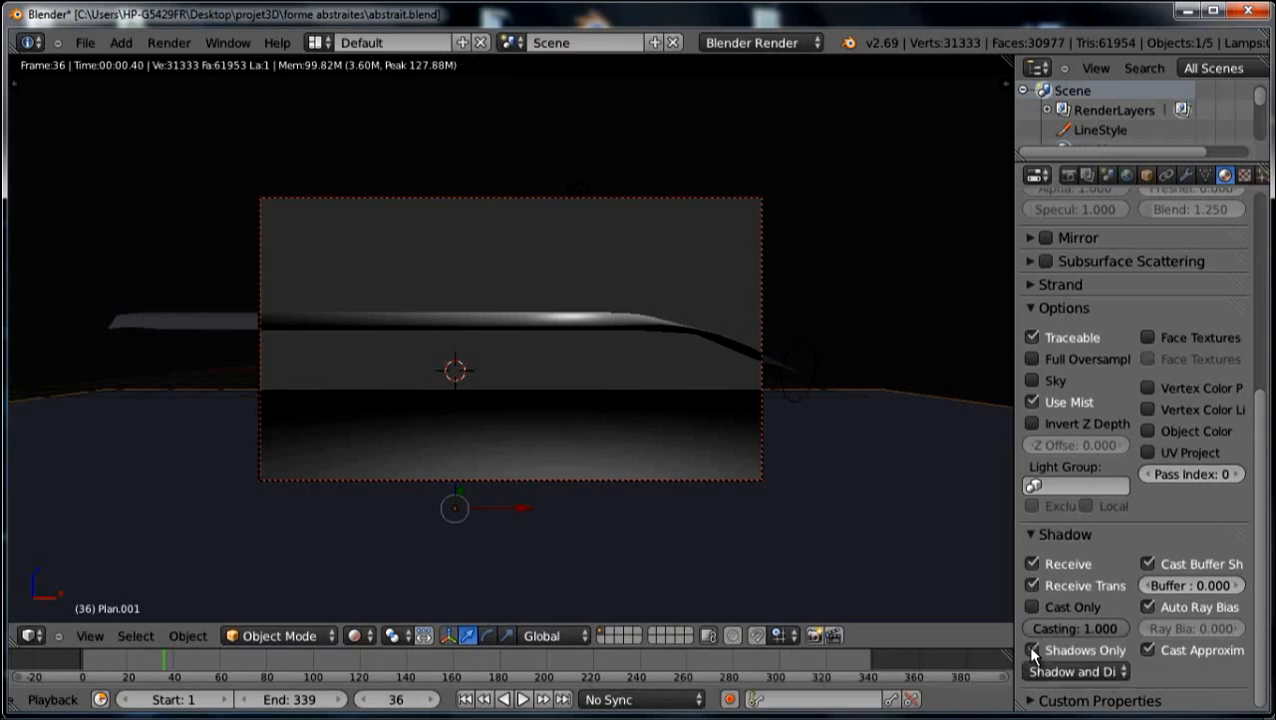
# Collapse the expanded material settings, select the cloth strip and give it a new material.
pyautogui.click(1060, 533)
pyautogui.scroll(4, 1182, 453)
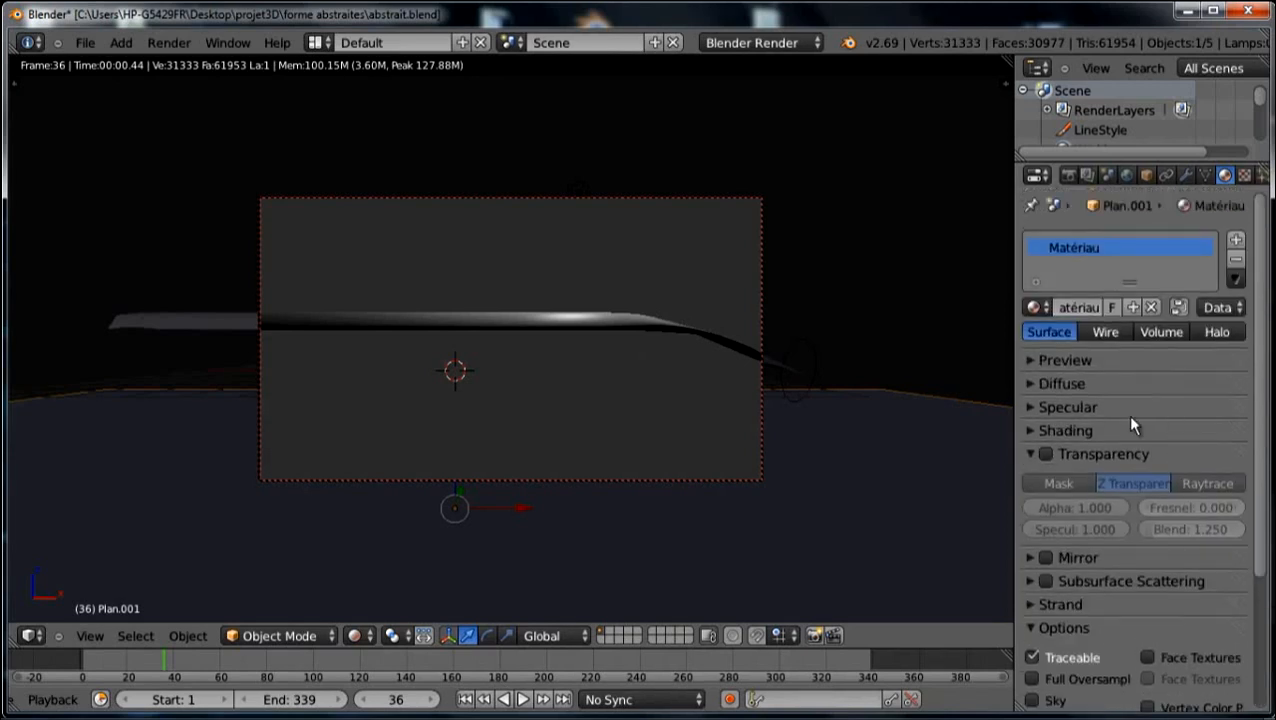
pyautogui.click(1029, 455)
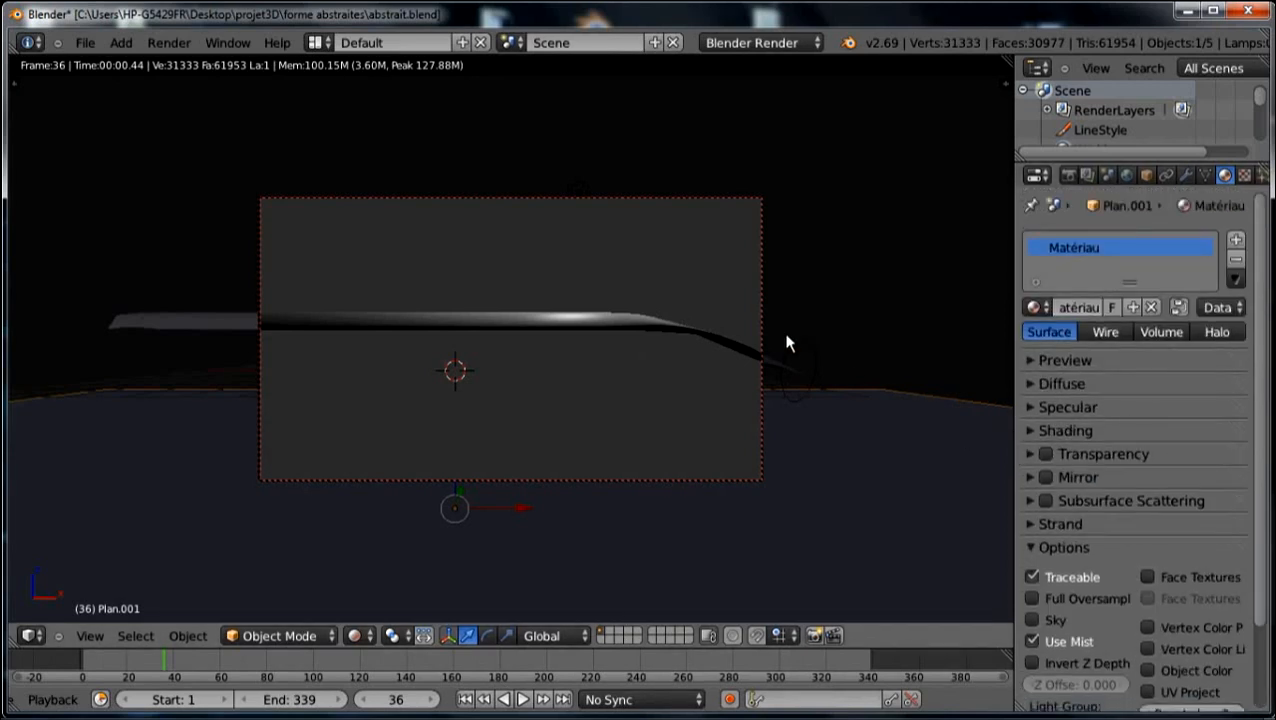
pyautogui.rightClick(680, 327)
pyautogui.click(1122, 309)
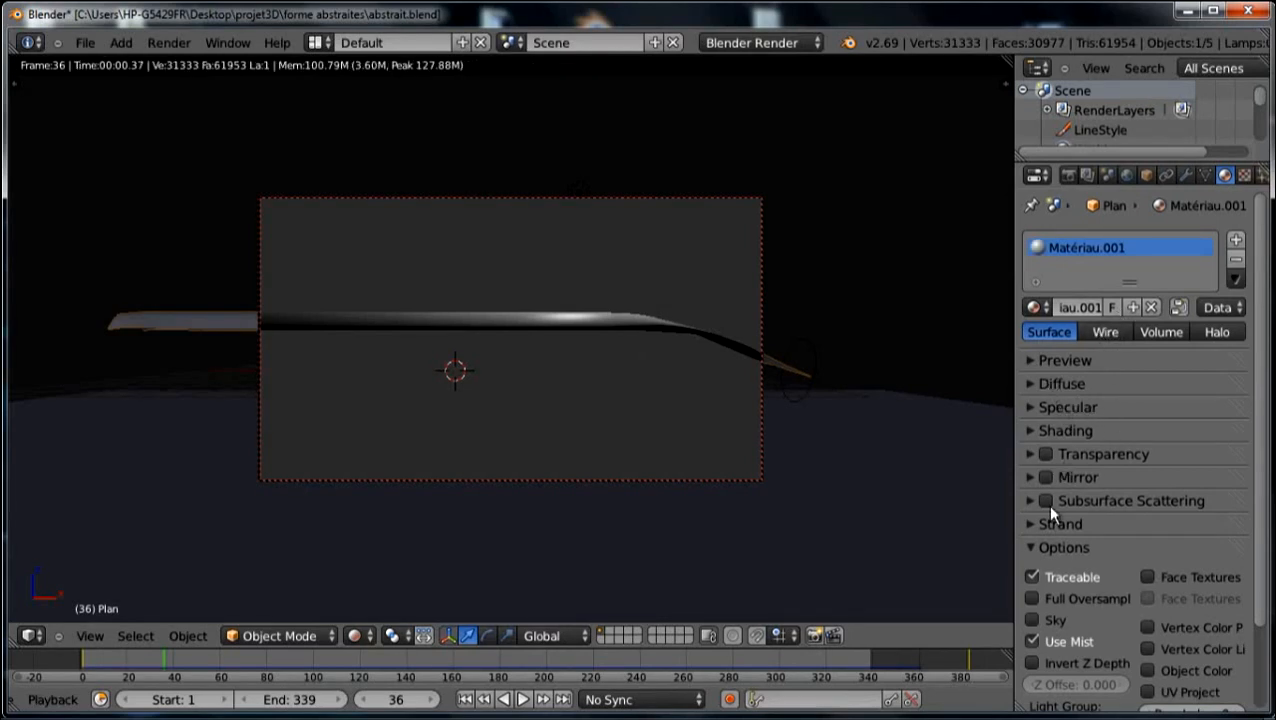
pyautogui.click(1040, 547)
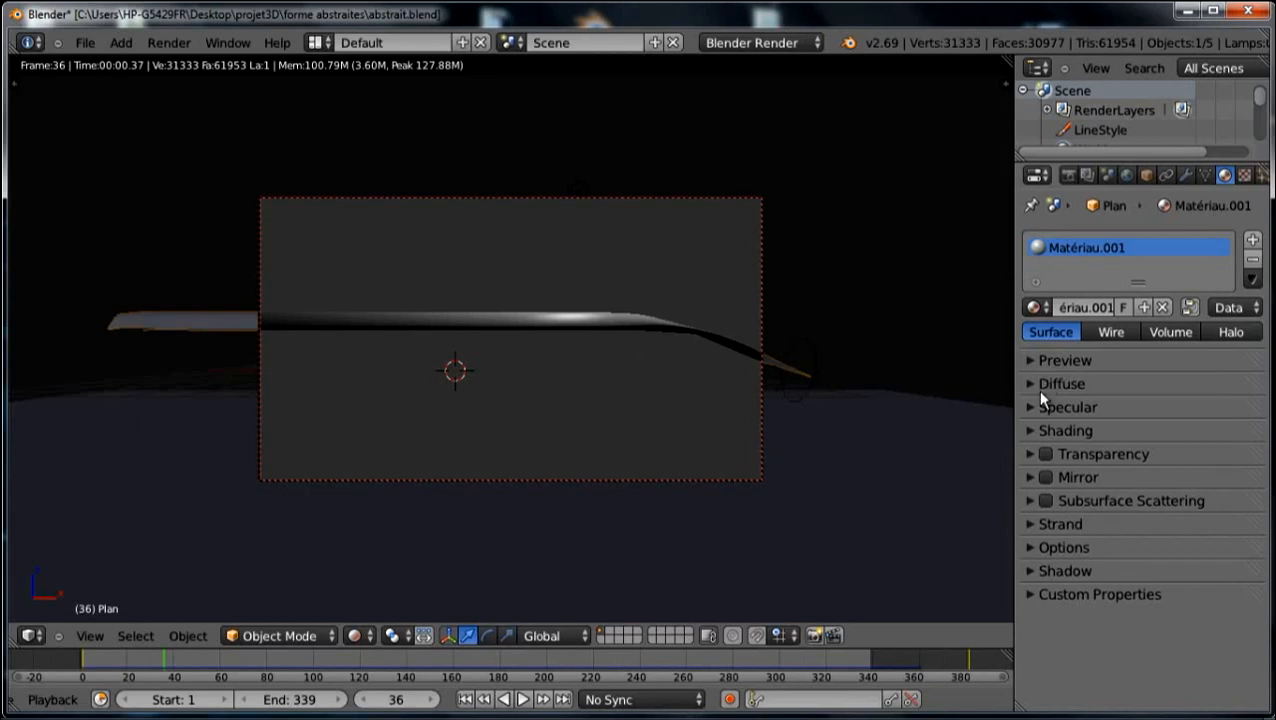
# Enable Z Transparency with alpha 0 on the strip's material and lower its specular intensity.
pyautogui.click(1030, 455)
pyautogui.moveTo(1071, 508); pyautogui.dragTo(929, 503)
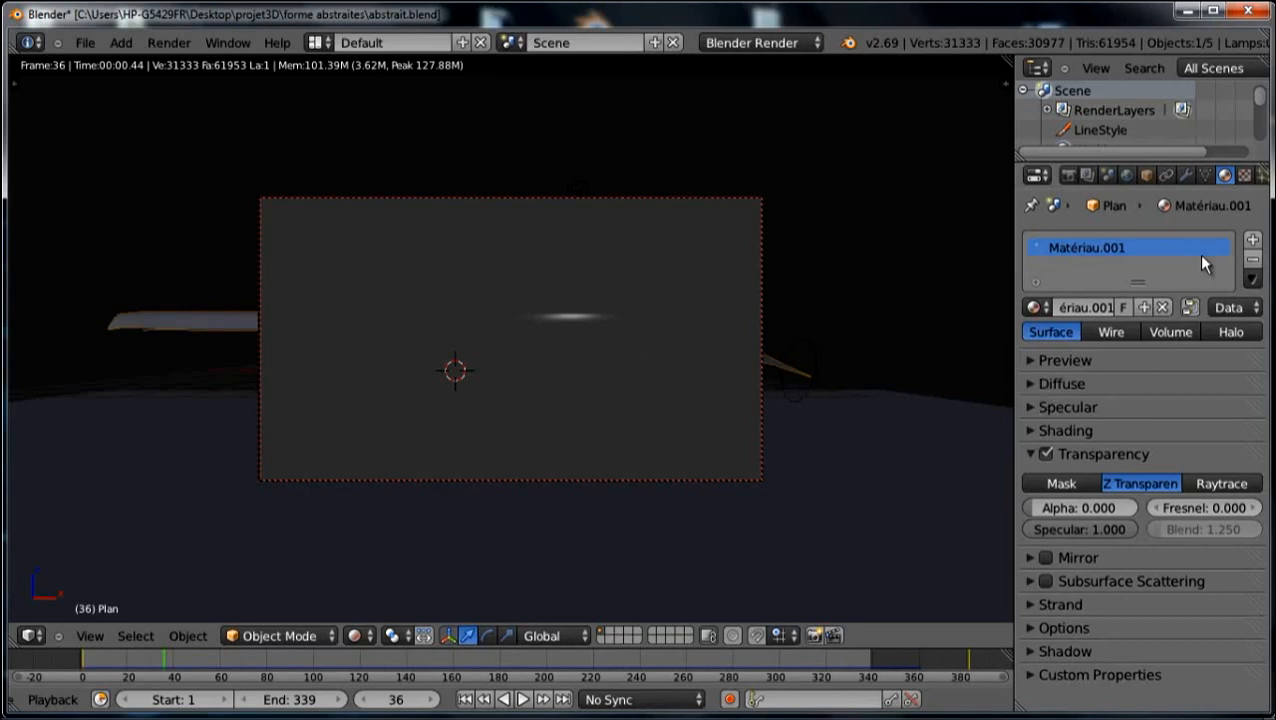
pyautogui.click(1030, 454)
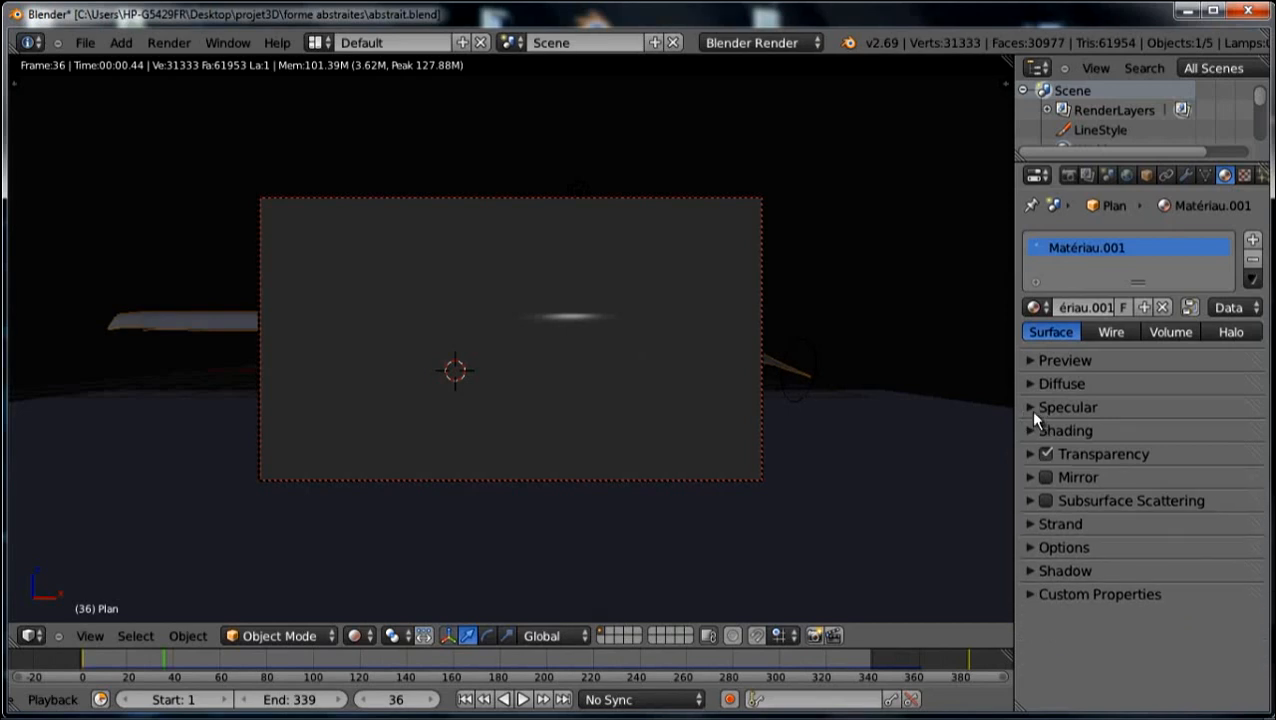
pyautogui.click(1030, 408)
pyautogui.moveTo(1090, 457); pyautogui.dragTo(1046, 466)
pyautogui.click(1029, 407)
# Add a new texture to the strip's material and set its type to Blend.
pyautogui.click(1246, 176)
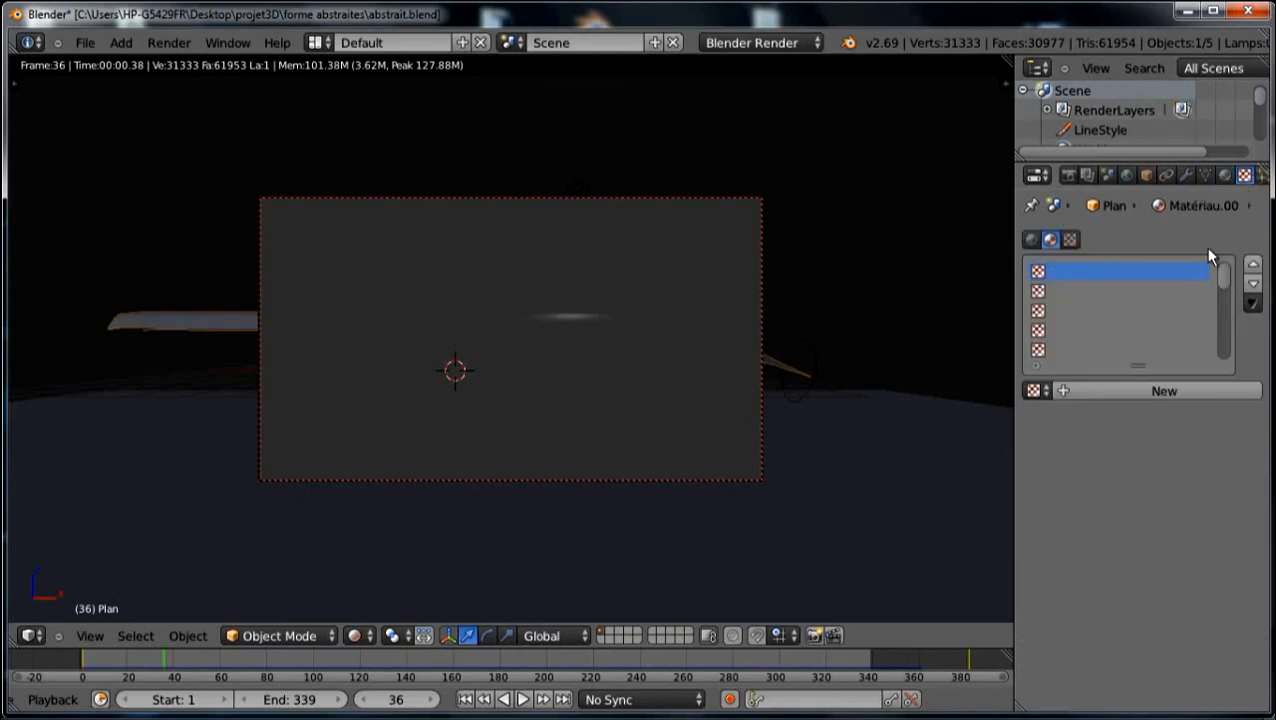
pyautogui.click(1133, 392)
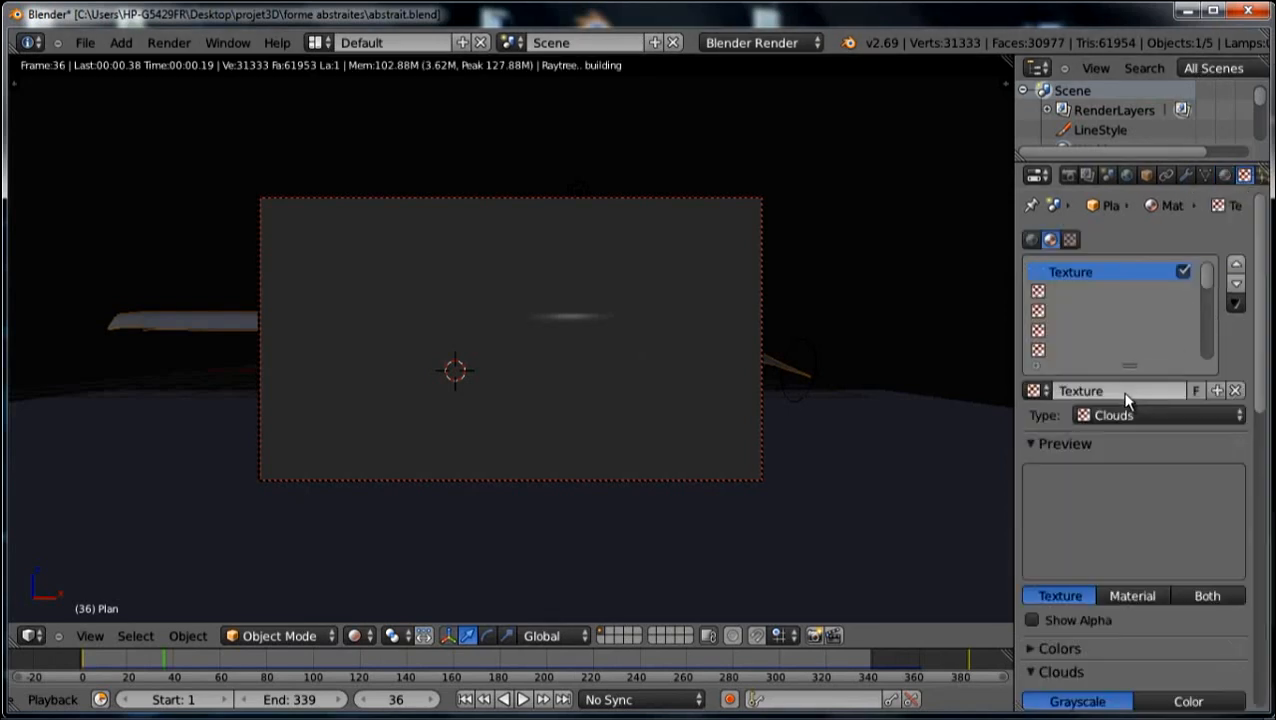
pyautogui.click(1138, 416)
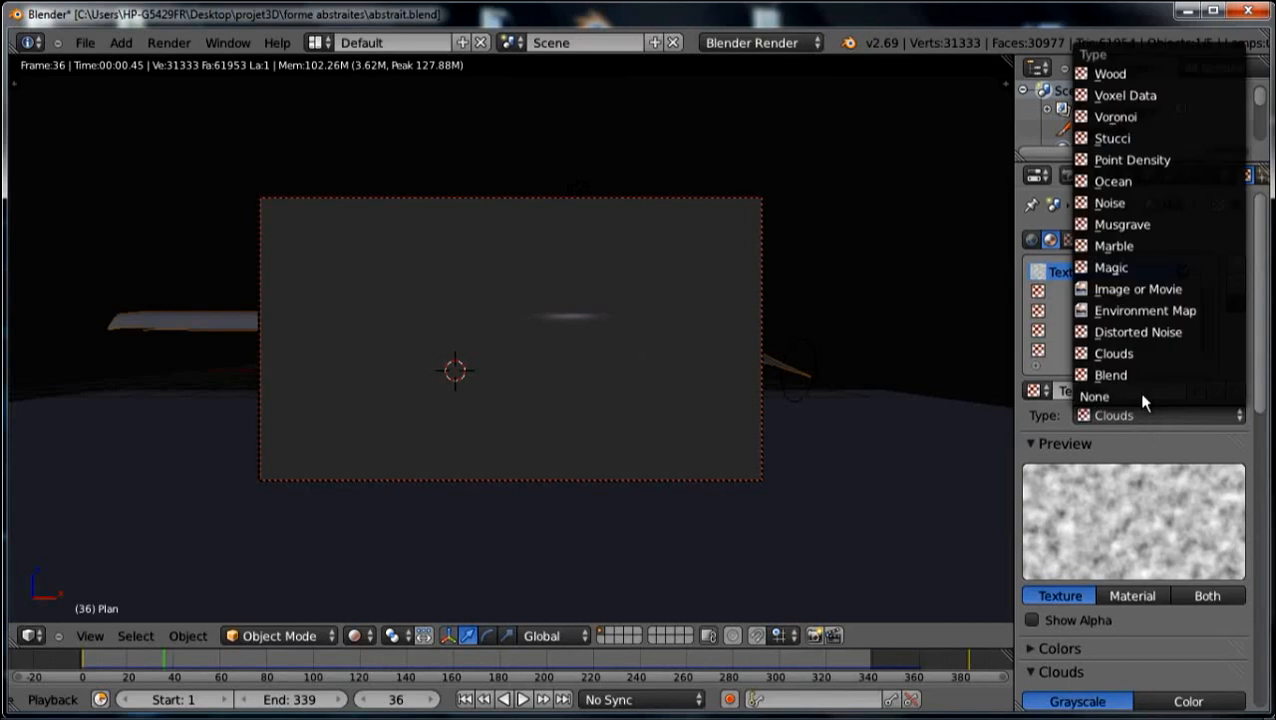
pyautogui.click(1145, 377)
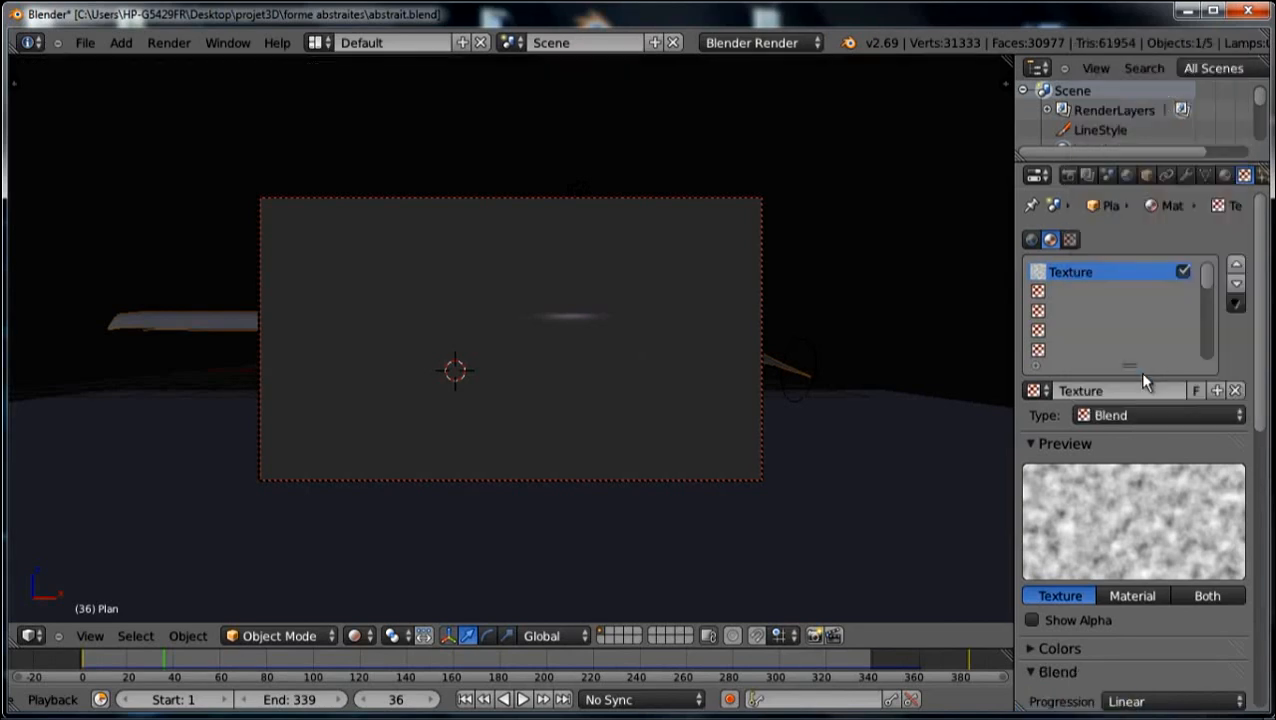
pyautogui.click(1045, 444)
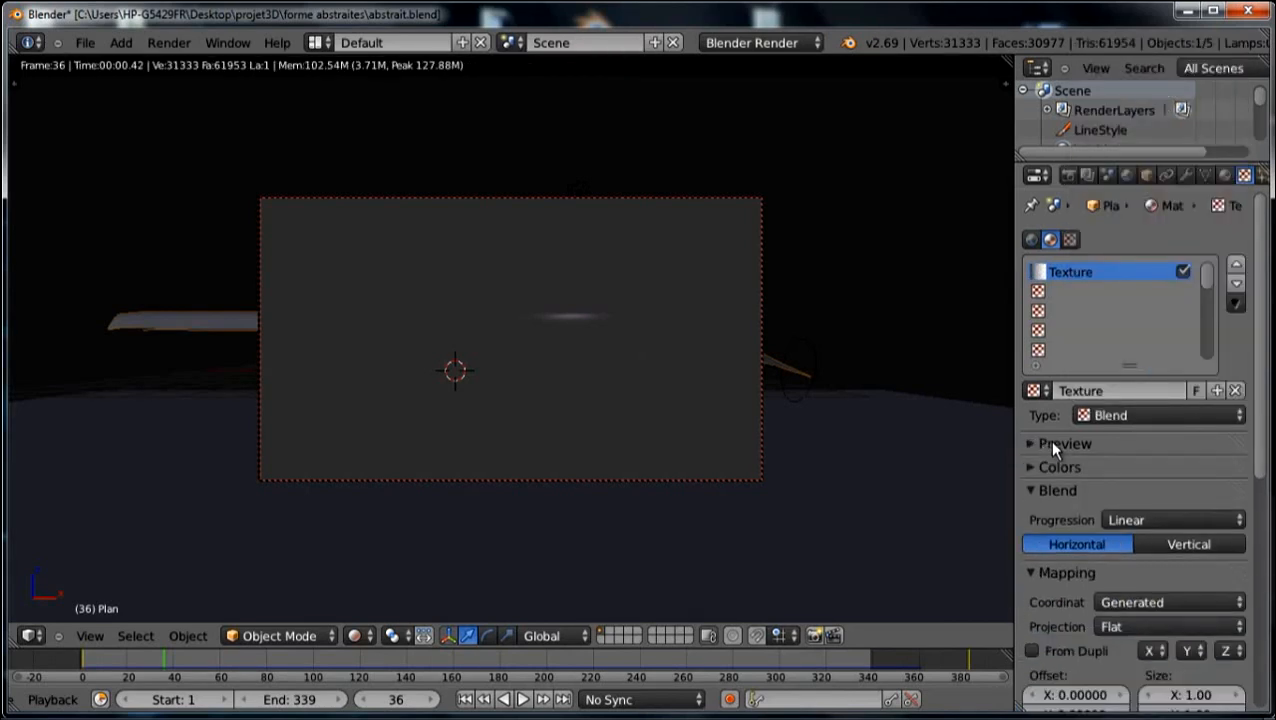
# Set the blend texture's linear progression to run vertically and collapse its Blend and Mapping settings.
pyautogui.scroll(-1, 1060, 470)
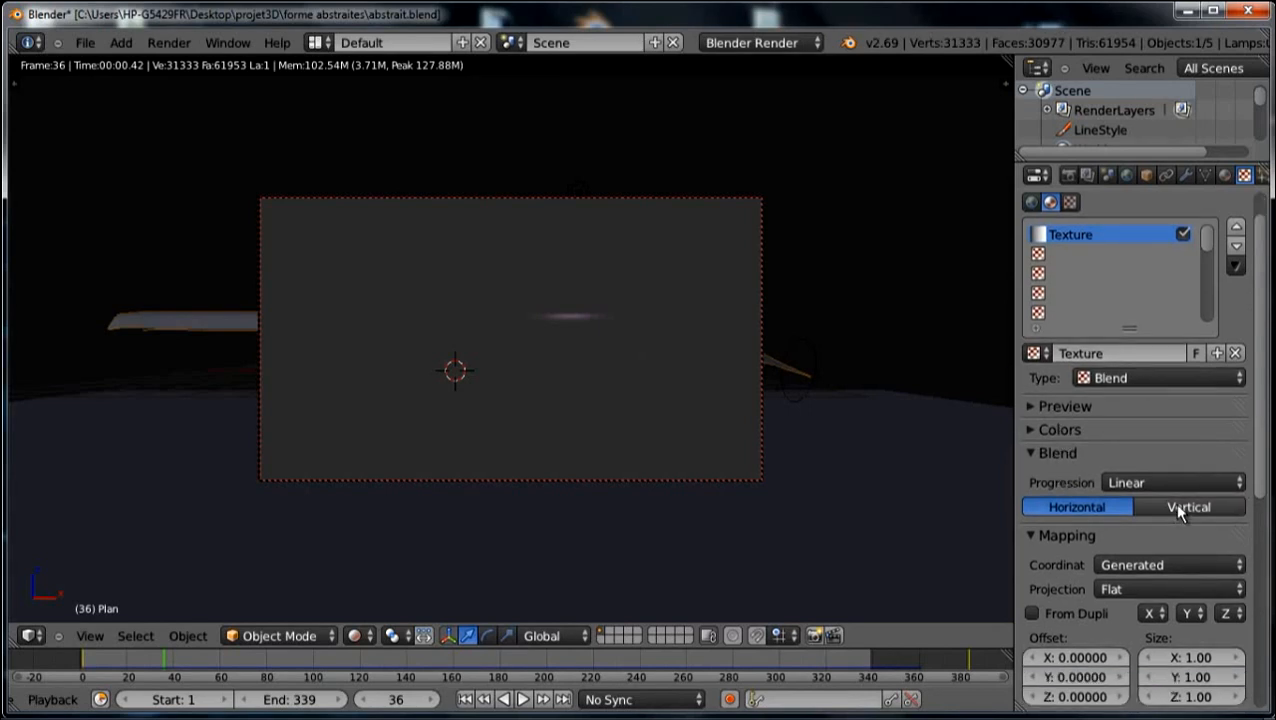
pyautogui.click(1051, 451)
pyautogui.click(1192, 508)
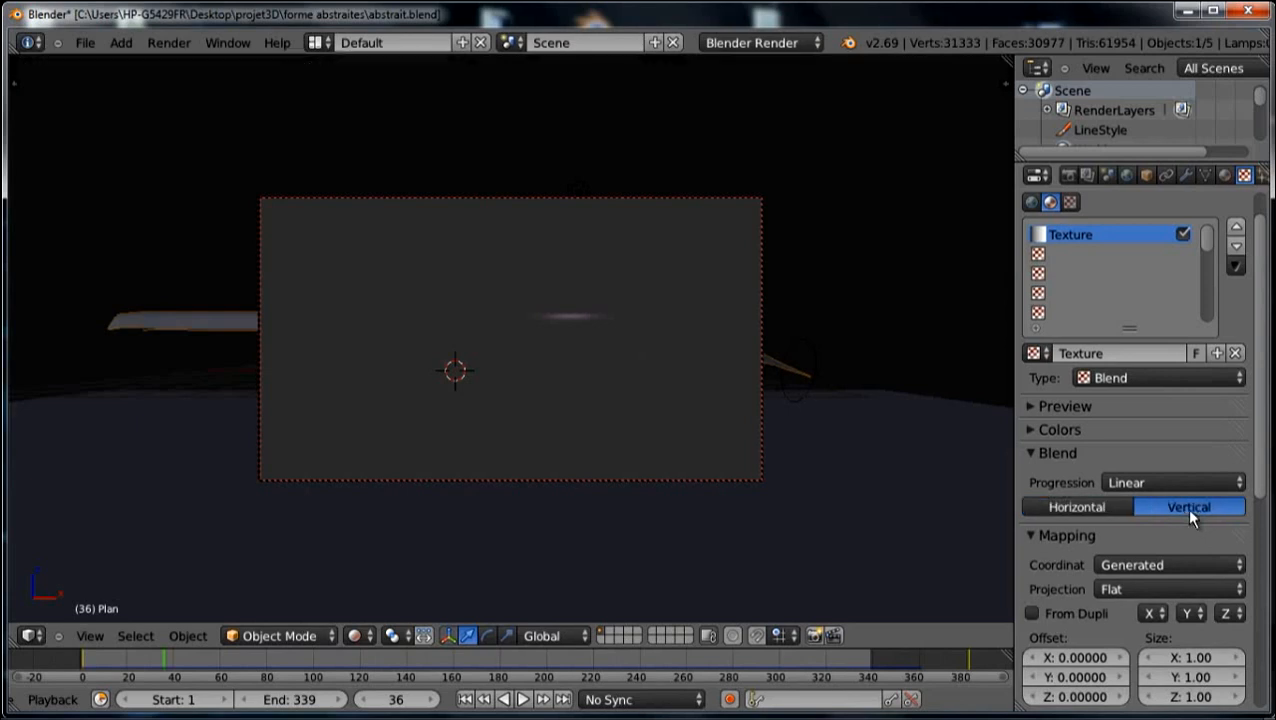
pyautogui.click(1036, 453)
pyautogui.click(1039, 478)
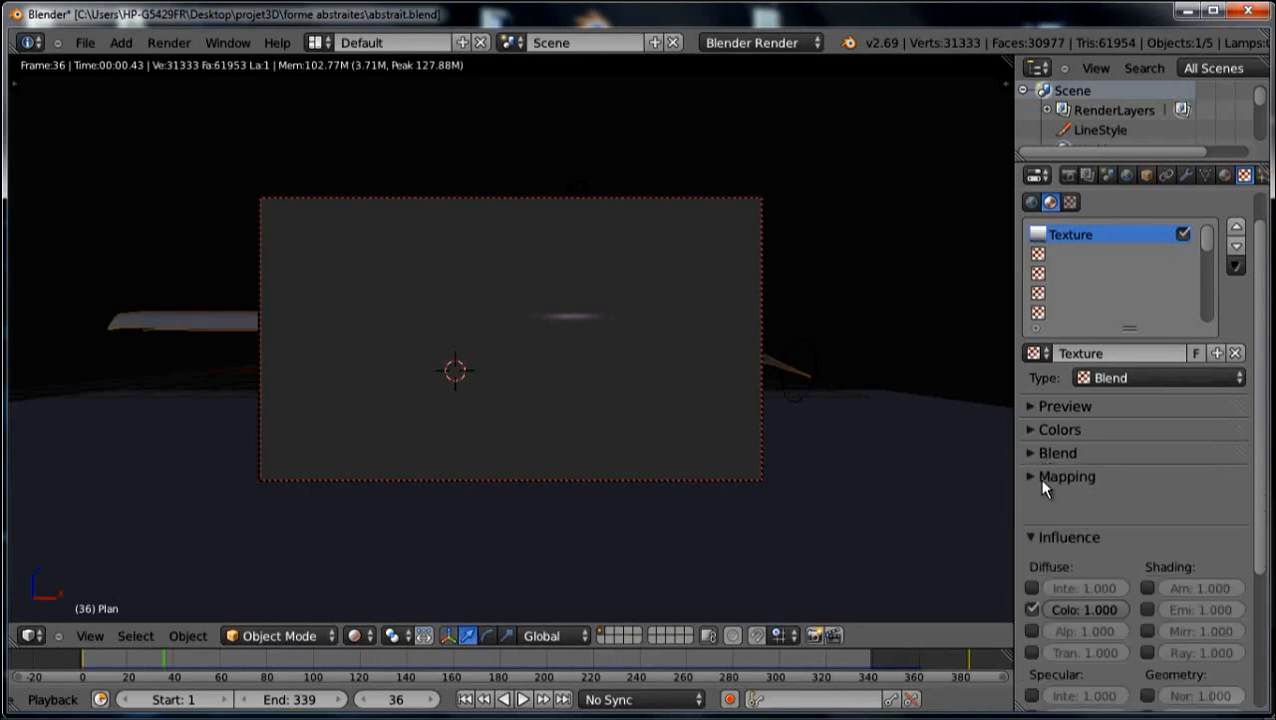
# Enable the texture's colour ramp and move the white stop to position 0.067.
pyautogui.click(1030, 430)
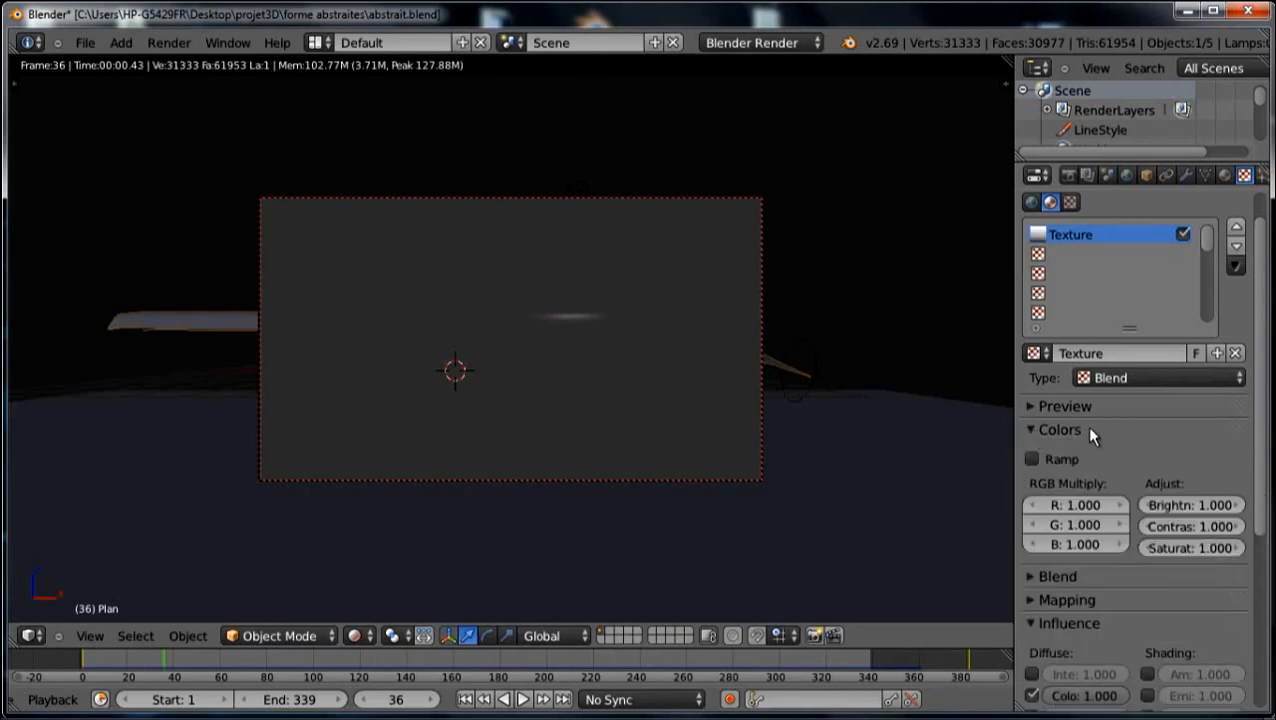
pyautogui.click(1031, 459)
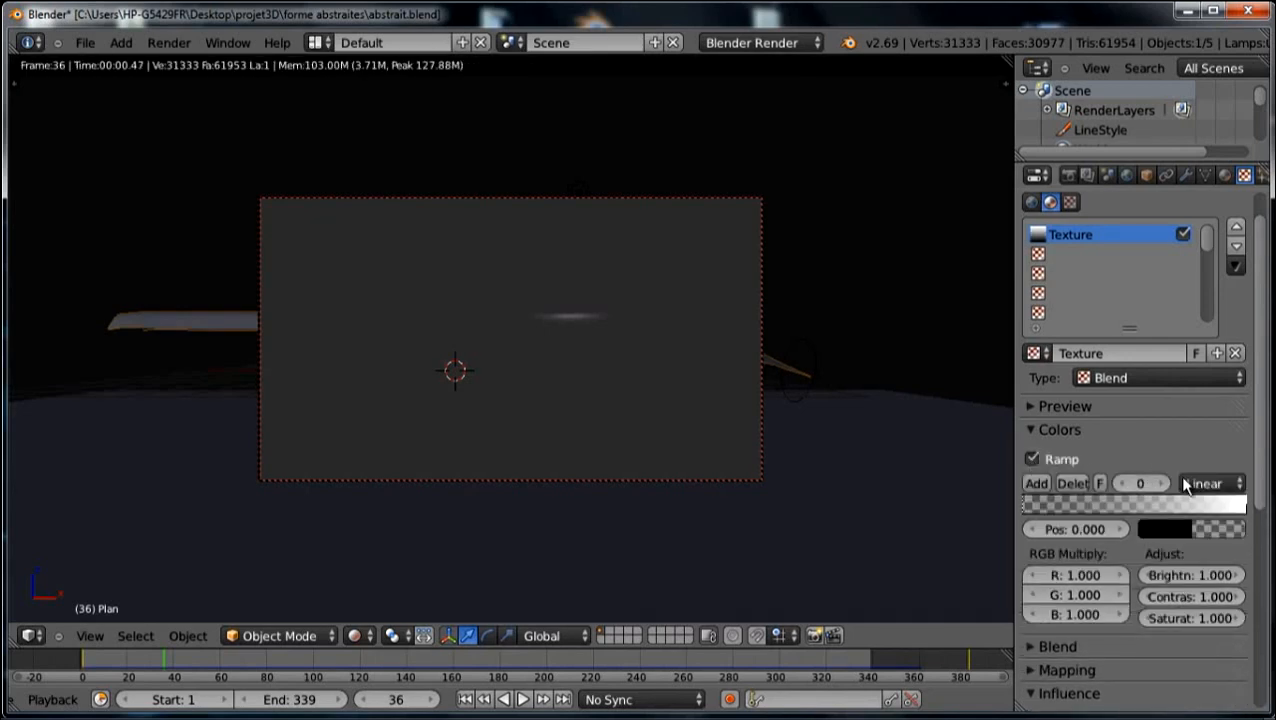
pyautogui.click(1240, 506)
pyautogui.moveTo(1217, 510); pyautogui.dragTo(1037, 507)
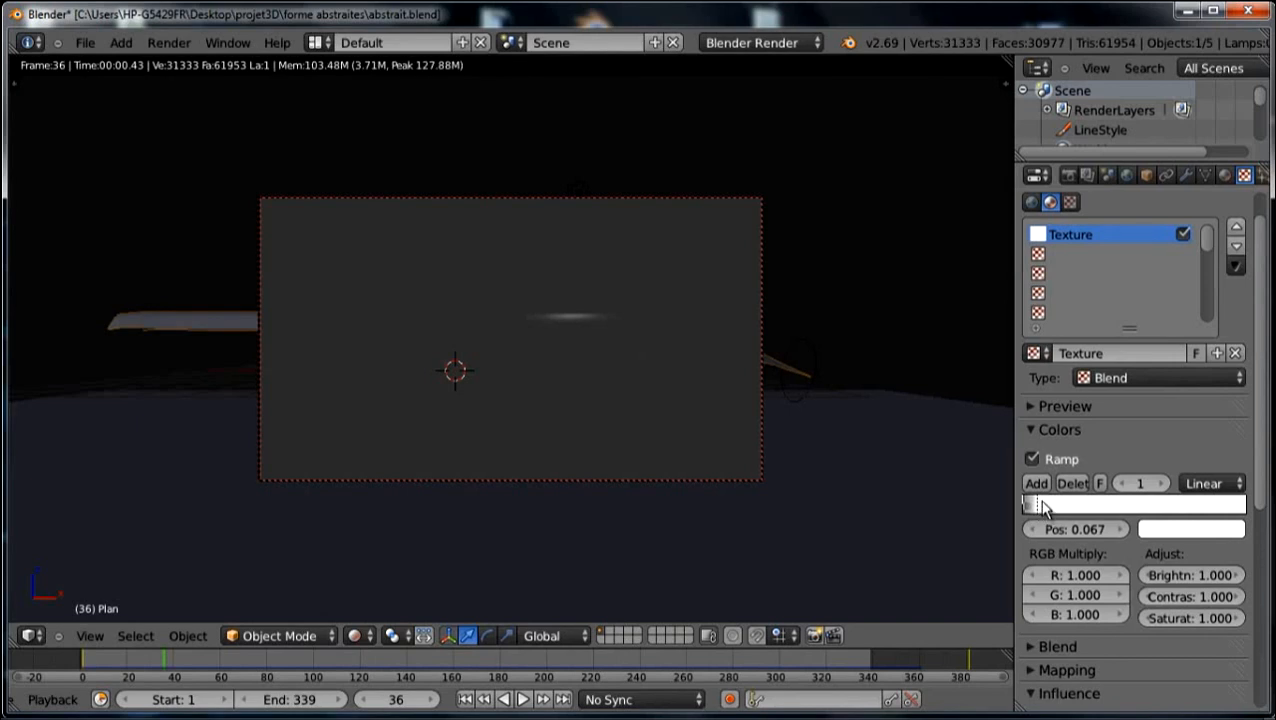
# Enable the blend texture's influence on the material's diffuse alpha.
pyautogui.scroll(-8, 1121, 589)
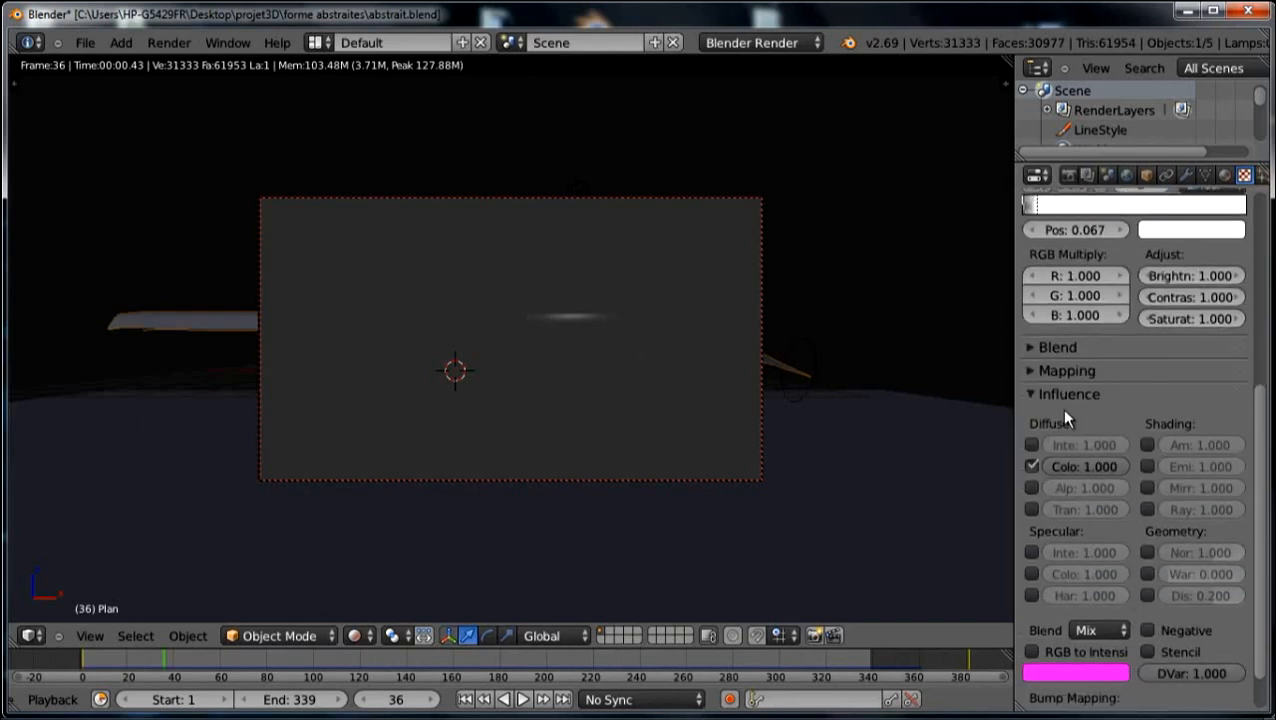
pyautogui.click(1055, 394)
pyautogui.click(1052, 395)
pyautogui.click(1031, 488)
pyautogui.click(1046, 393)
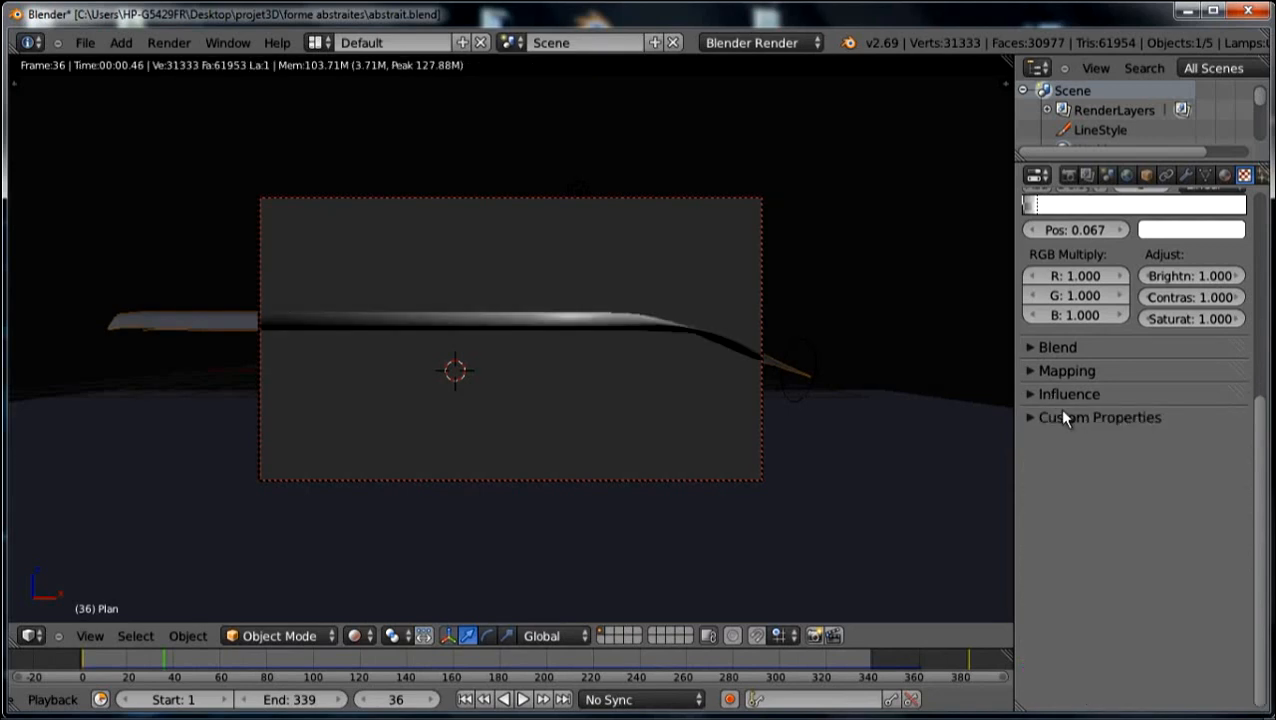
# Set the ramp stop at position 0.067 to opaque magenta with R 0.771, G 0.012 and B 1.000.
pyautogui.scroll(8, 1101, 482)
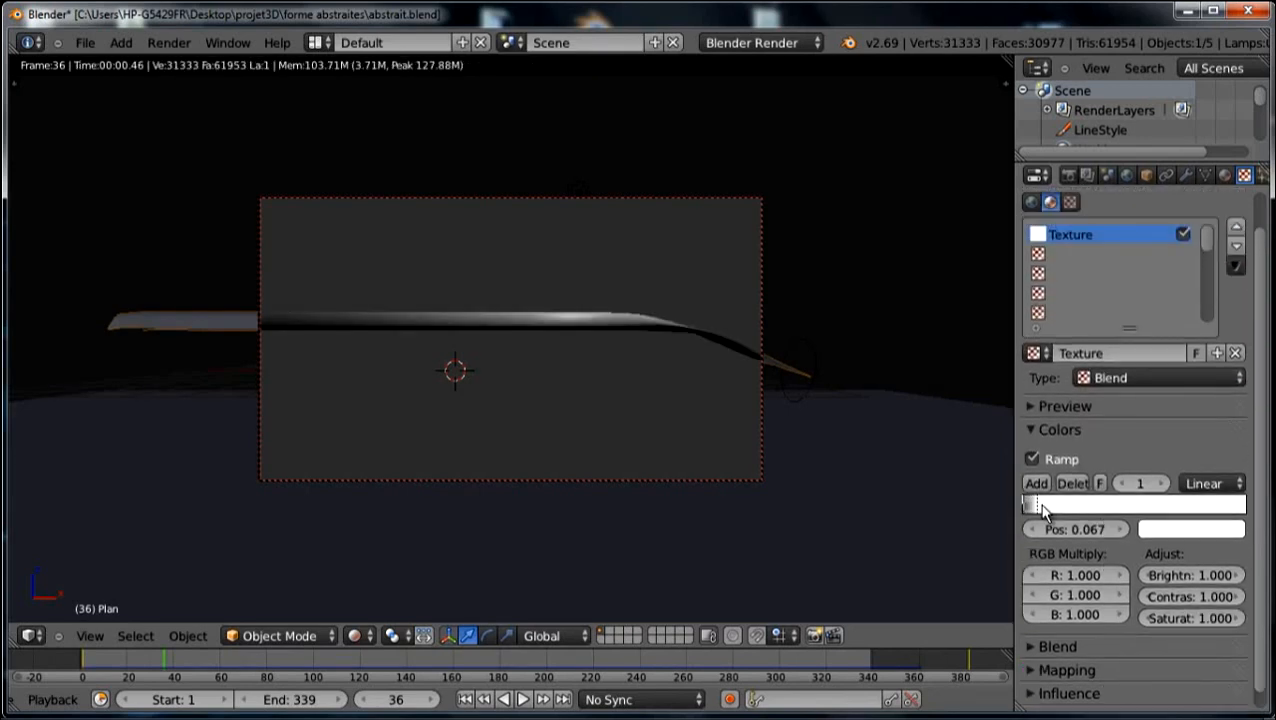
pyautogui.click(1196, 529)
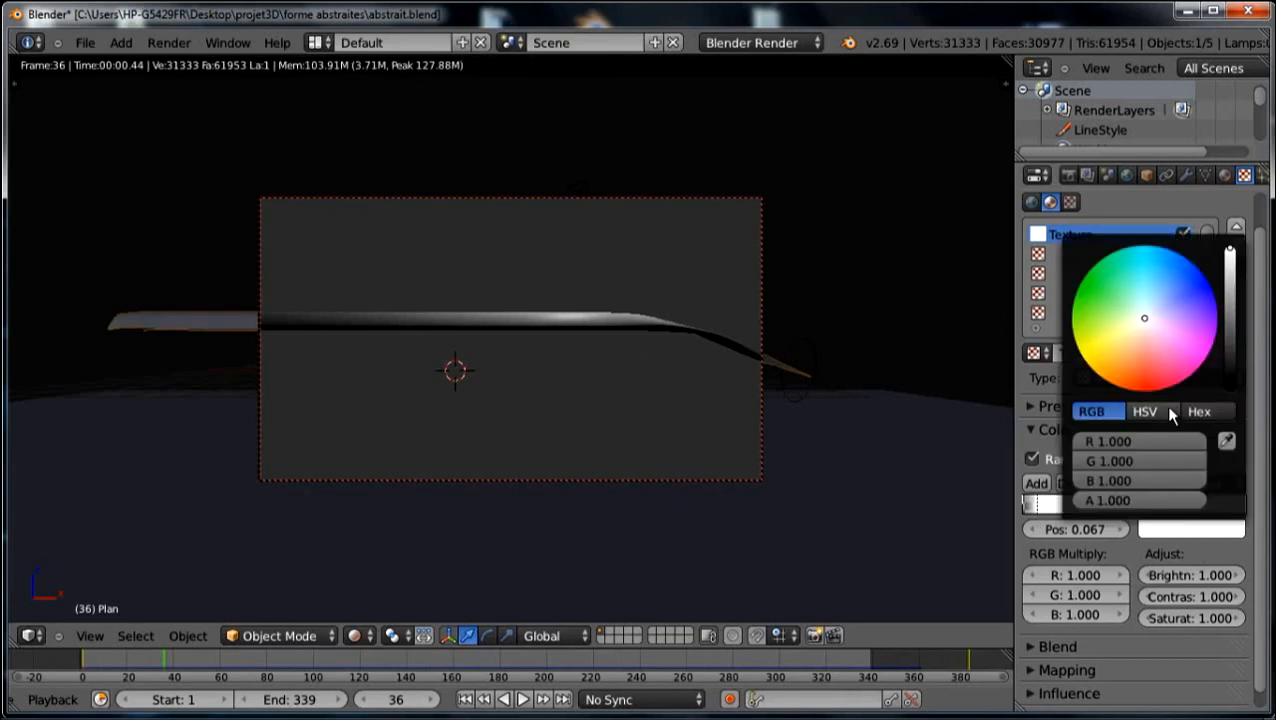
pyautogui.click(1212, 338)
pyautogui.moveTo(1209, 334); pyautogui.dragTo(1216, 338)
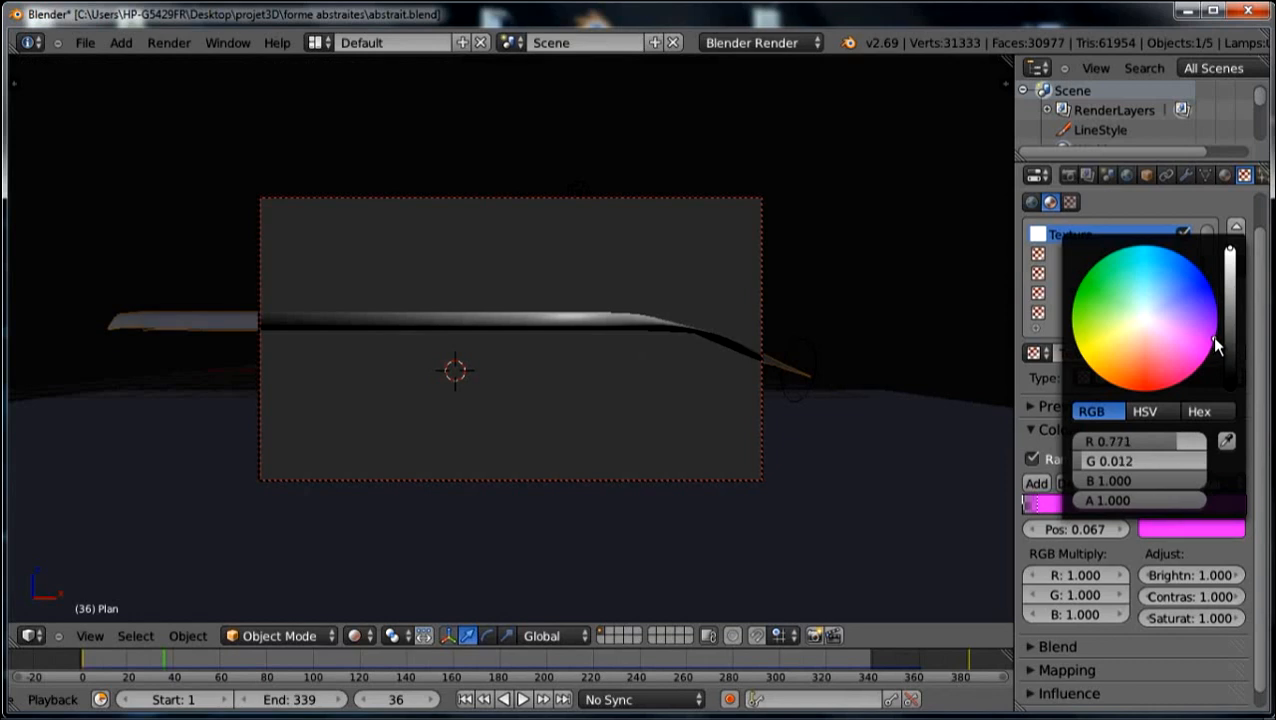
# Add a purple ramp stop after the magenta one, set its alpha to 0 and place it at position 0.104.
pyautogui.click(1036, 483)
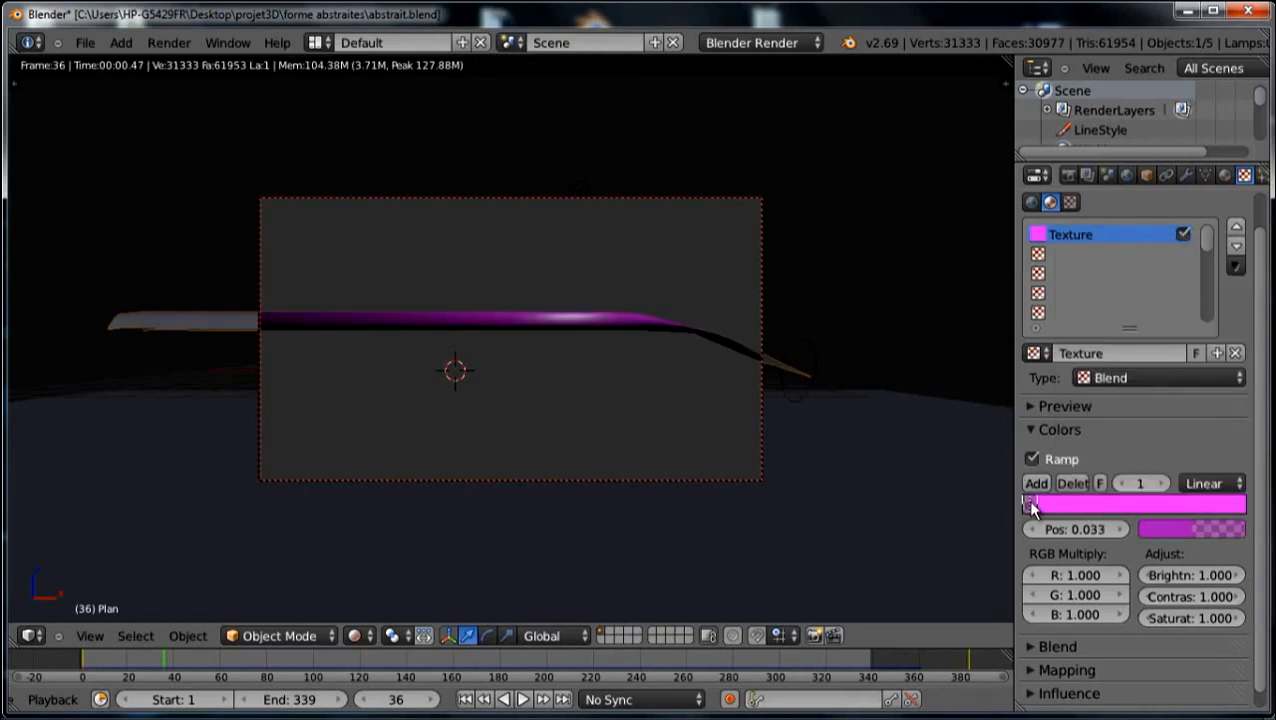
pyautogui.moveTo(1031, 509); pyautogui.dragTo(1050, 506)
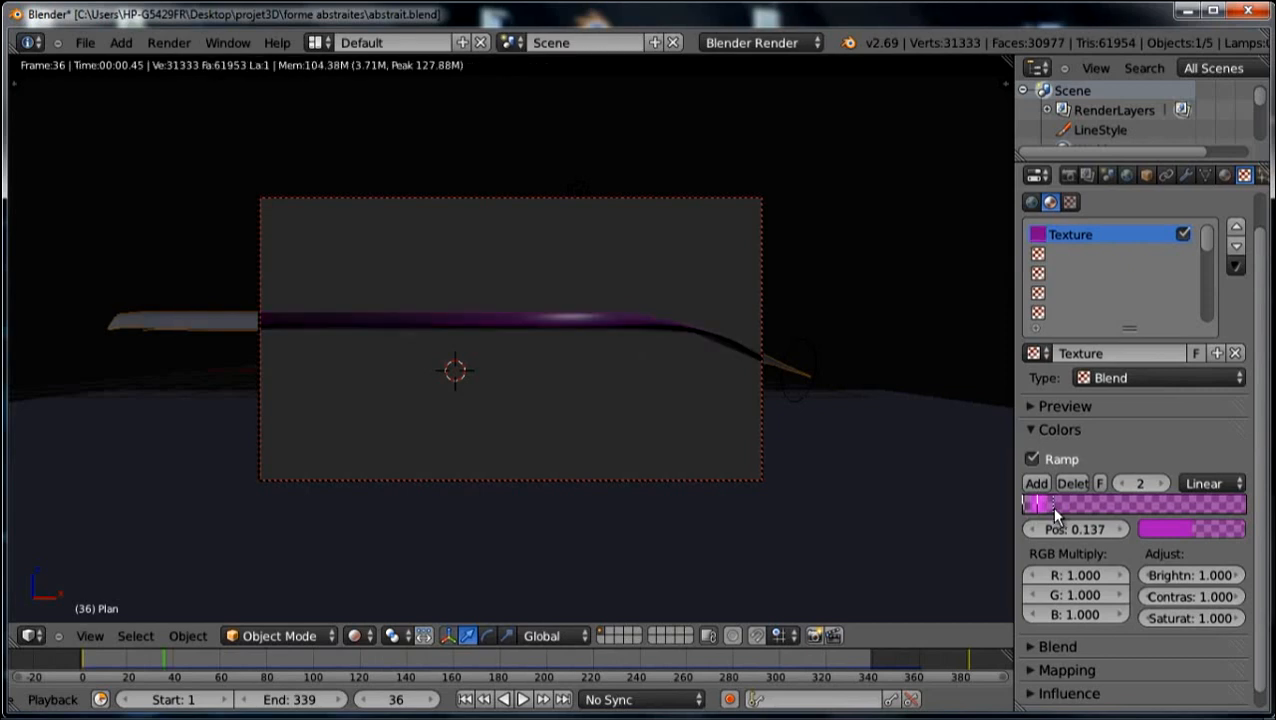
pyautogui.click(1215, 532)
pyautogui.moveTo(1160, 507); pyautogui.dragTo(911, 515)
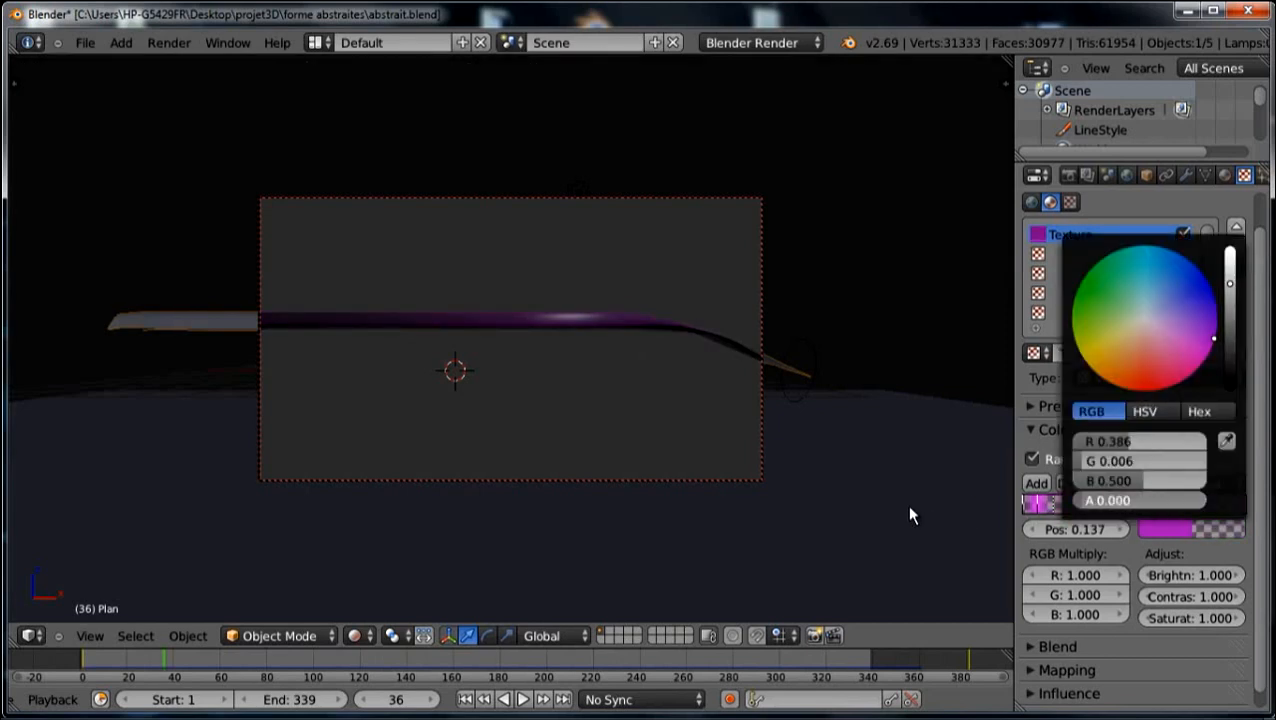
pyautogui.moveTo(1031, 510); pyautogui.dragTo(1044, 511)
pyautogui.click(1044, 511)
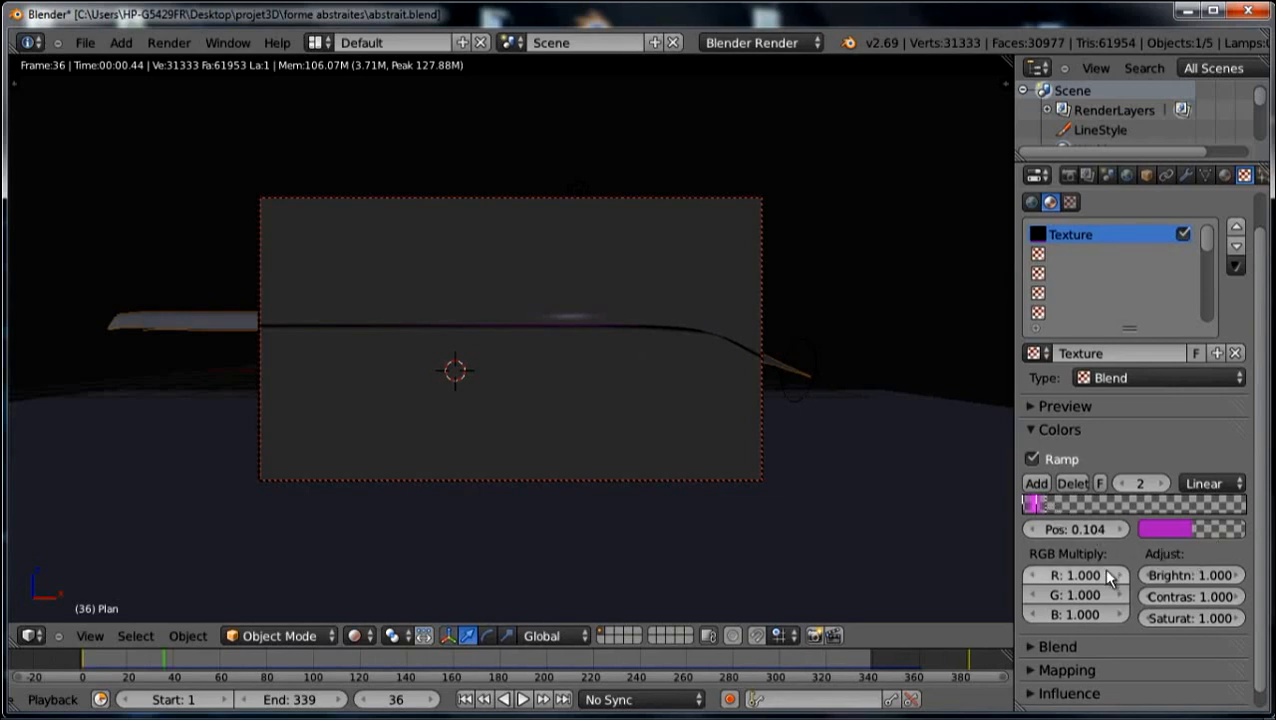
# Turn the ramp stop at 0.083 blue with G 0.444 and B 0.750, make it opaque and move it to position 0.158.
pyautogui.moveTo(1045, 505); pyautogui.dragTo(1041, 505)
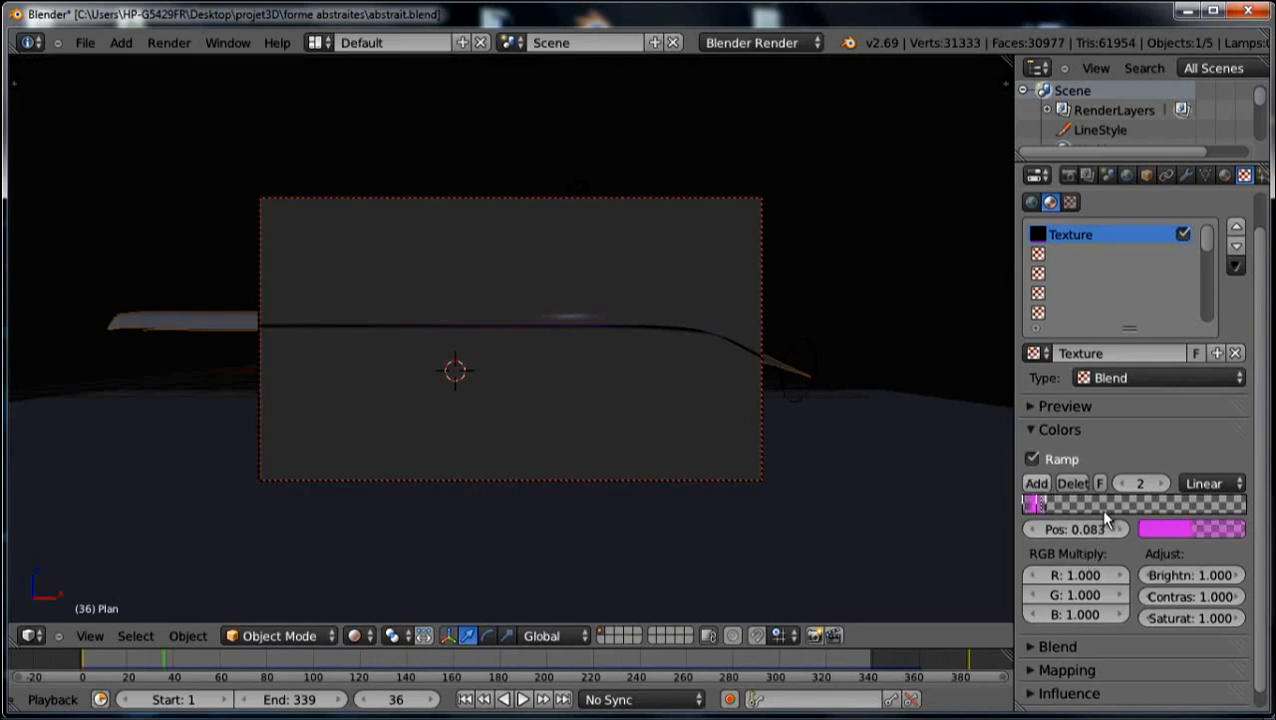
pyautogui.click(1228, 528)
pyautogui.moveTo(1200, 335); pyautogui.dragTo(1171, 247)
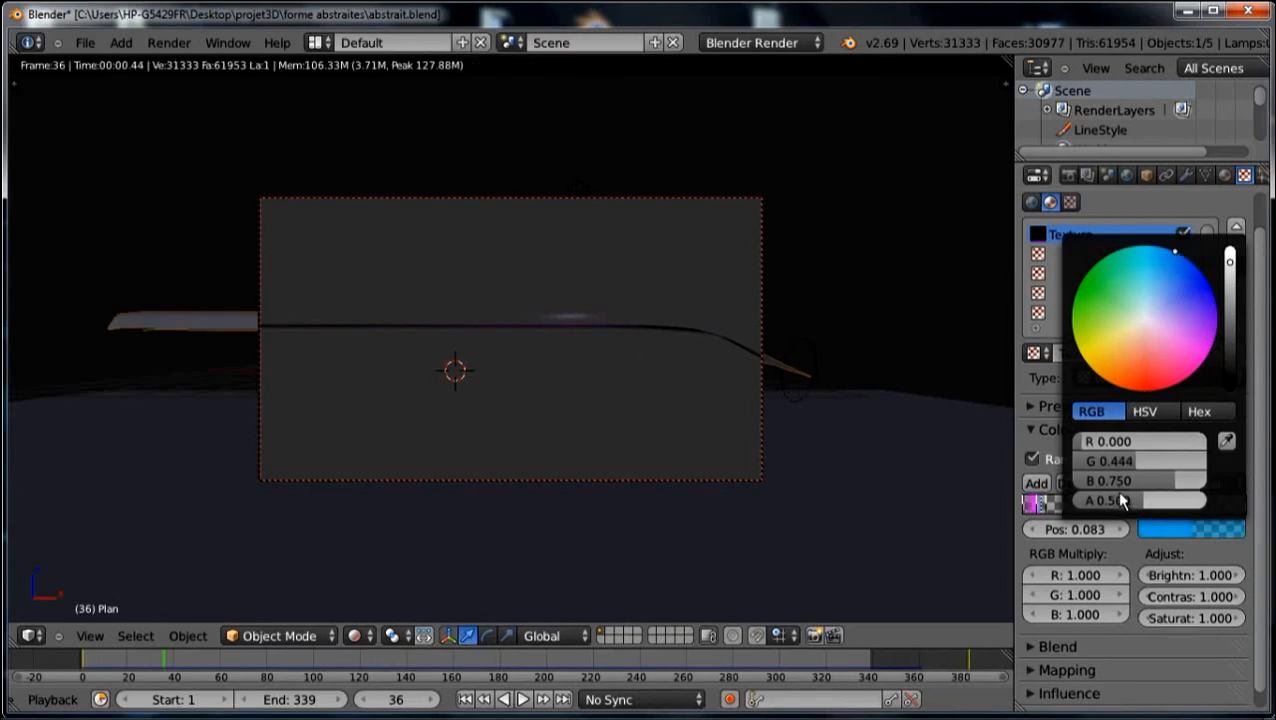
pyautogui.moveTo(1137, 502); pyautogui.dragTo(1205, 502)
pyautogui.moveTo(1041, 506); pyautogui.dragTo(1063, 513)
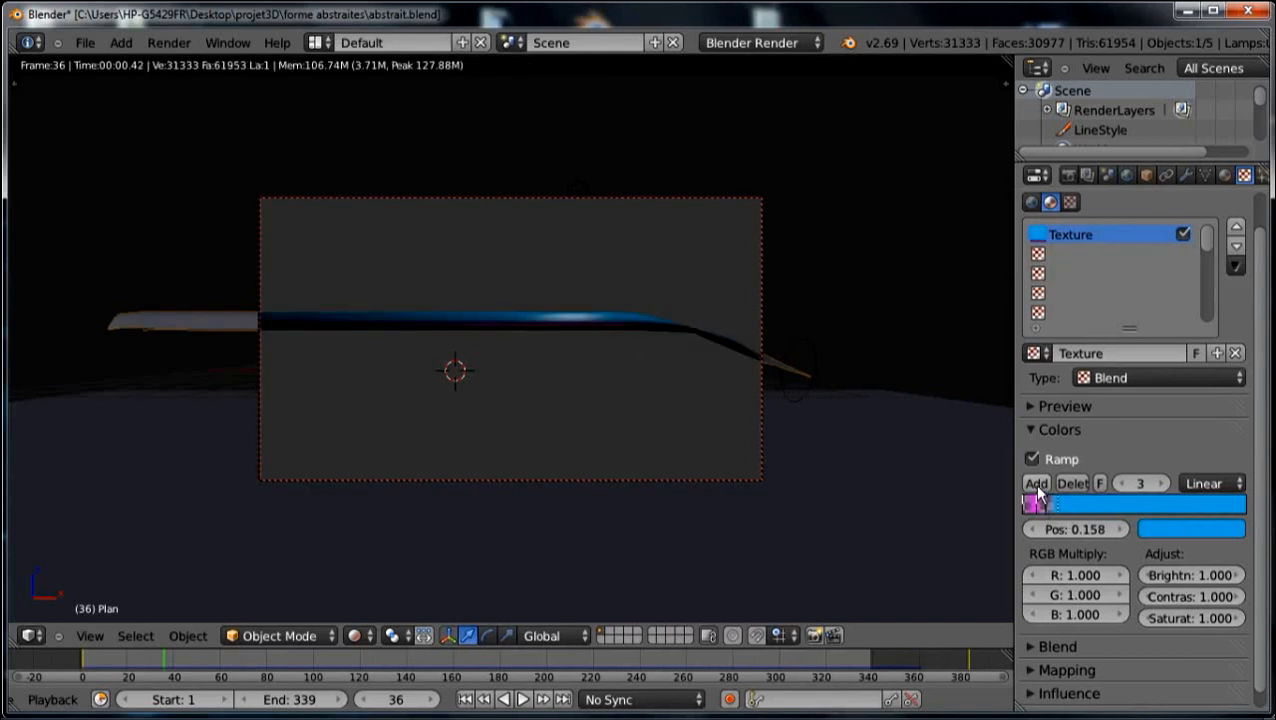
# Add another ramp stop beside the blue one and lower its alpha to 0.
pyautogui.click(1036, 484)
pyautogui.click(1190, 529)
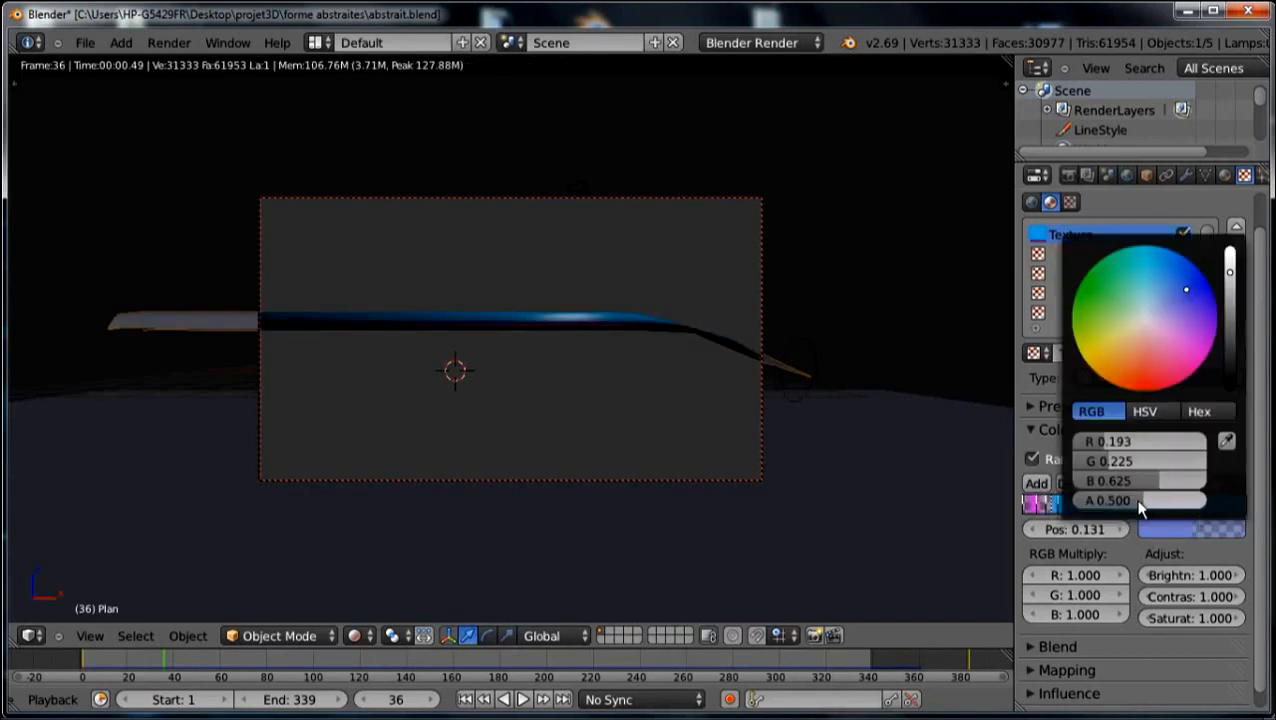
pyautogui.moveTo(1137, 502); pyautogui.dragTo(1051, 501)
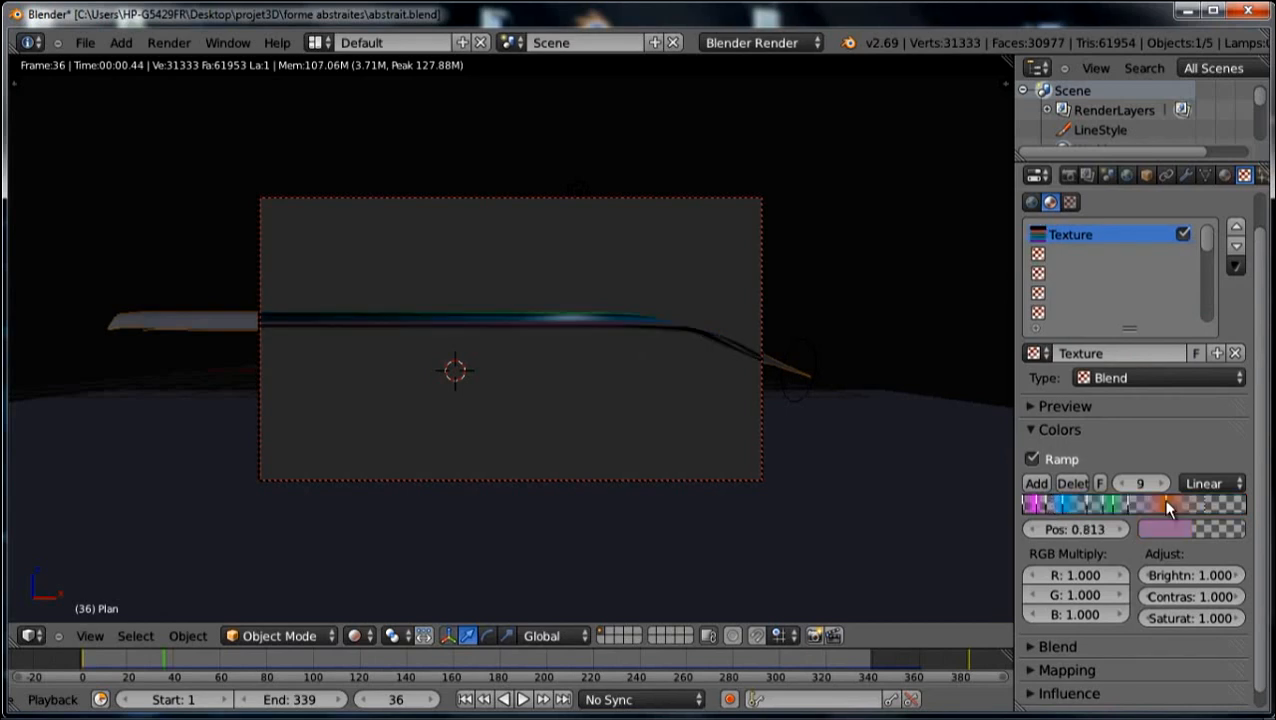
# Shift the orange ramp stop farther along, set the purple stop at 0.594 to alpha 0 and move it closer to the orange one.
pyautogui.click(1180, 503)
pyautogui.click(1155, 503)
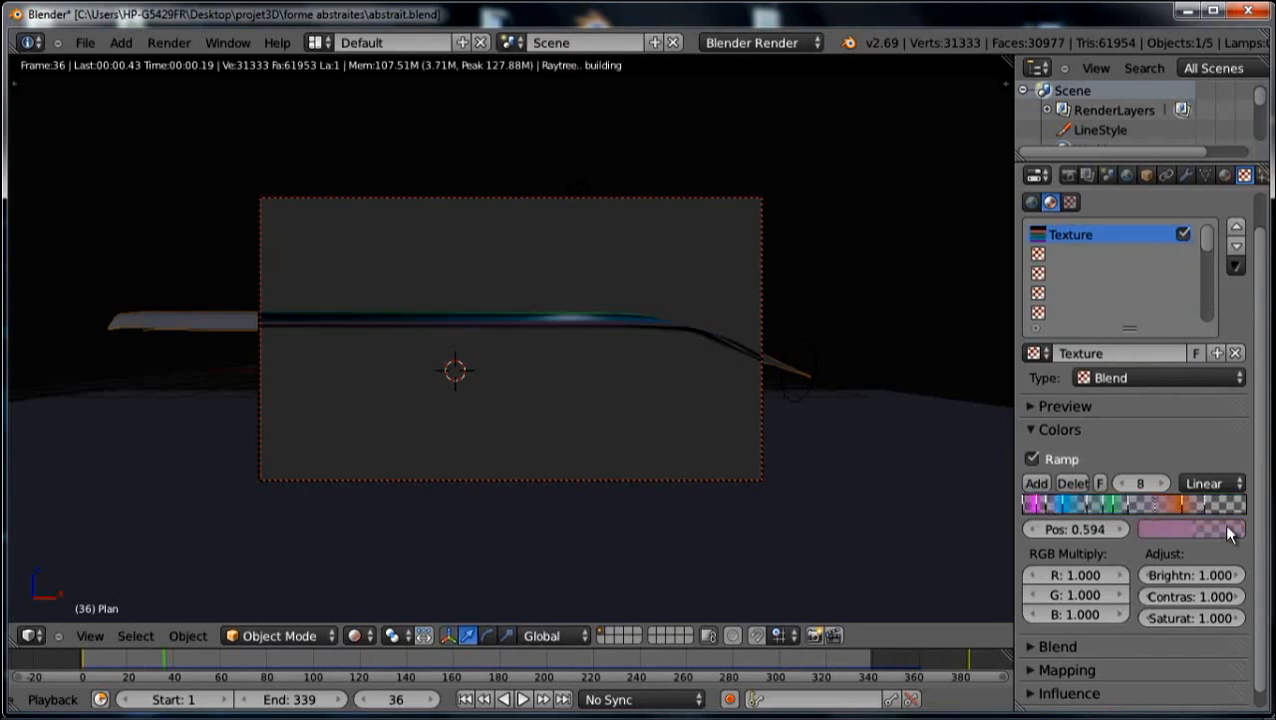
pyautogui.click(1165, 529)
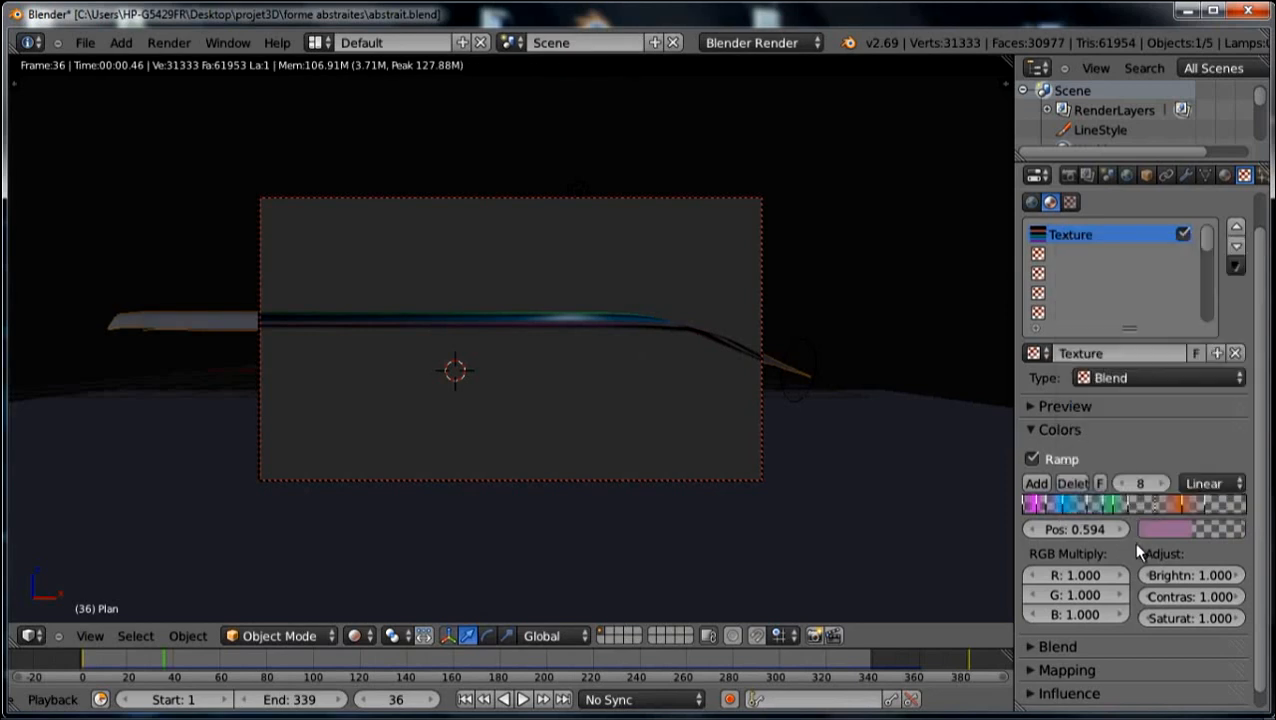
pyautogui.moveTo(1155, 507); pyautogui.dragTo(1188, 506)
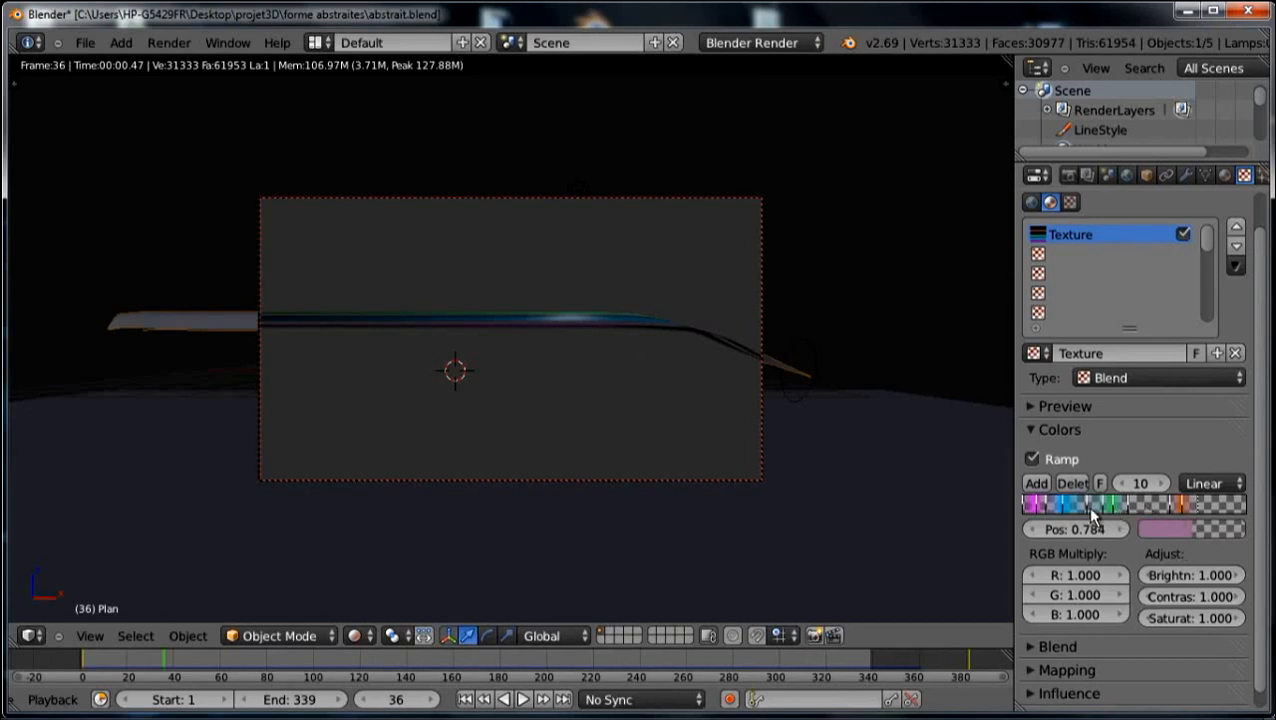
# Go to frame 164 to preview the coloured strip in motion.
pyautogui.click(463, 658)
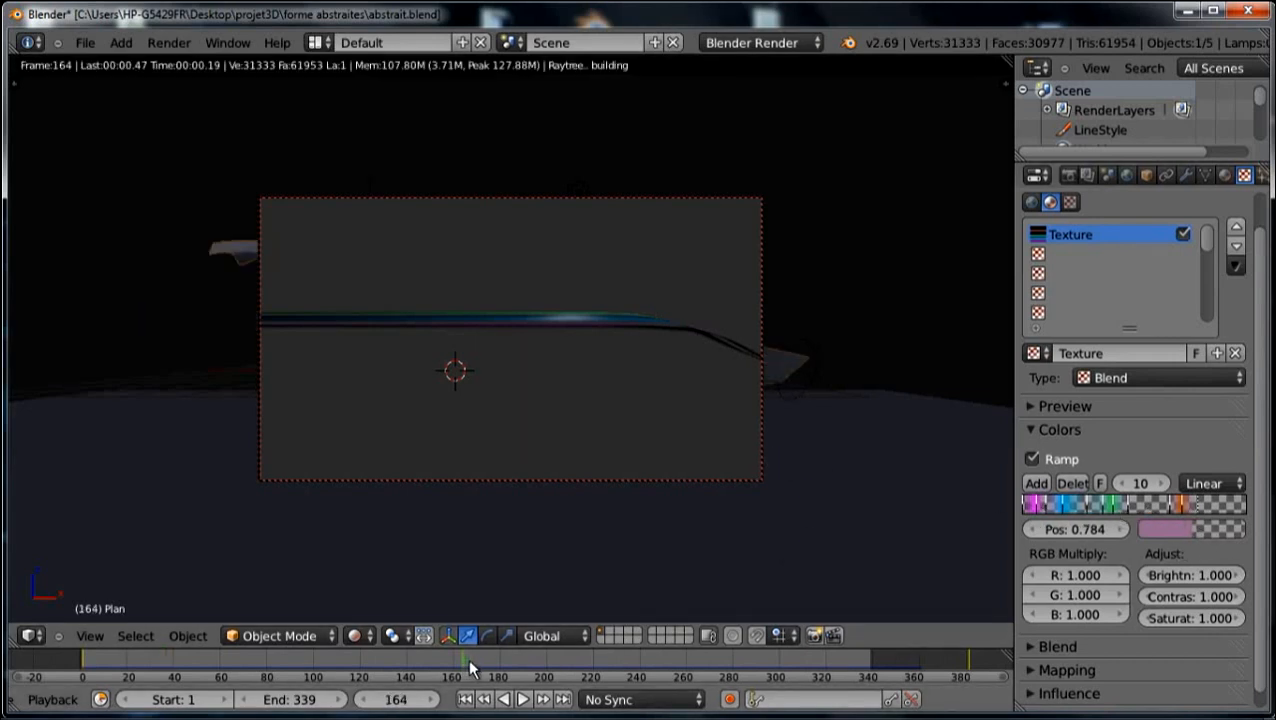
# At frame 170, enable the world's Blend Sky and set its horizon colour to grey with R, G and B at 0.597.
pyautogui.click(522, 668)
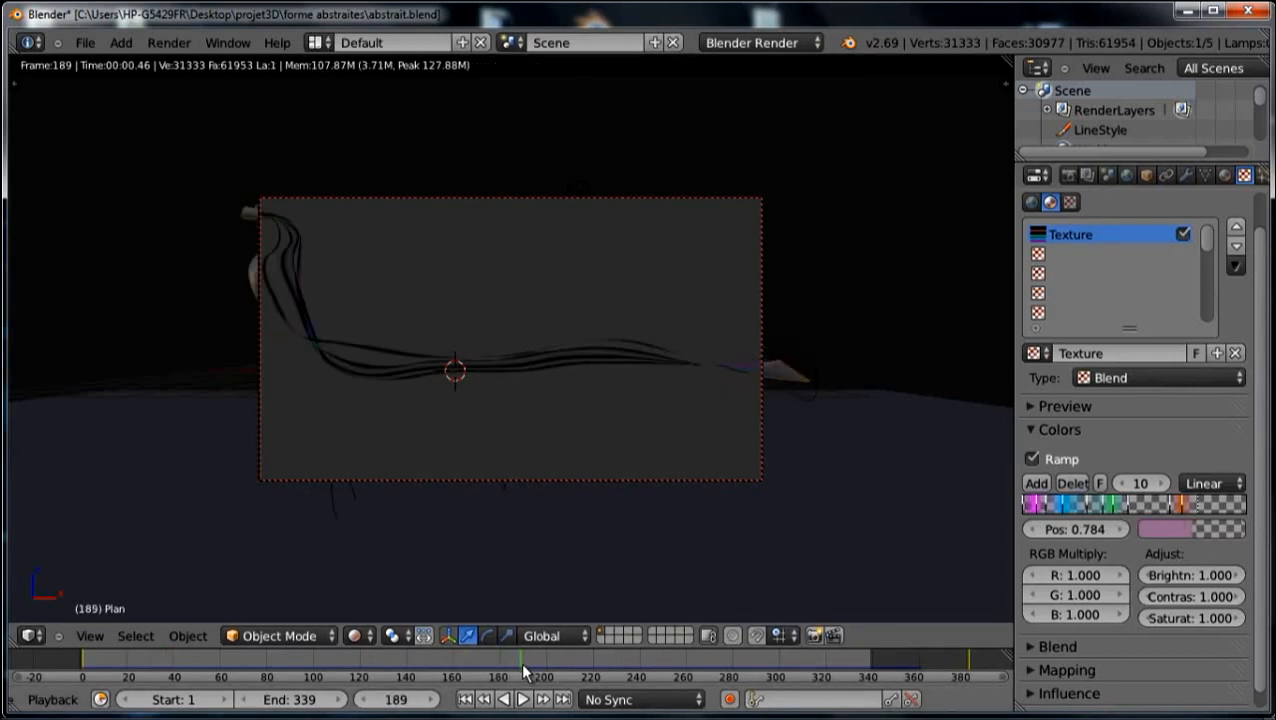
pyautogui.click(475, 668)
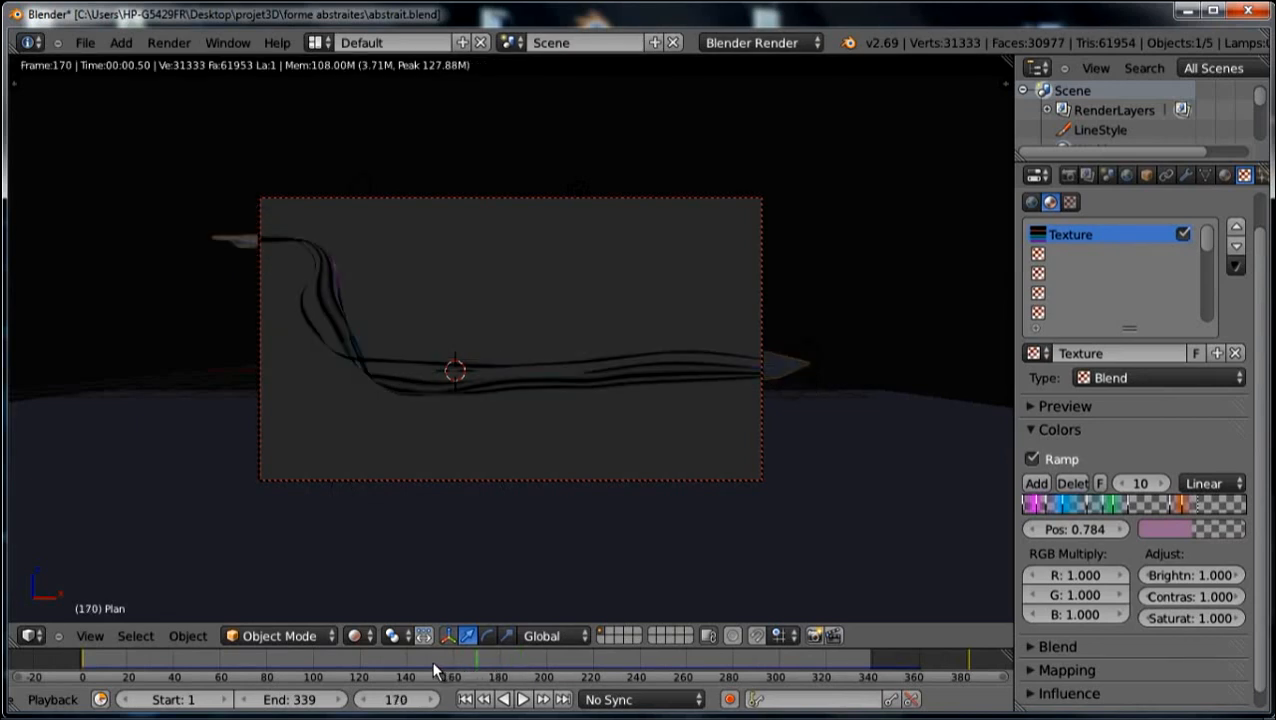
pyautogui.click(1126, 176)
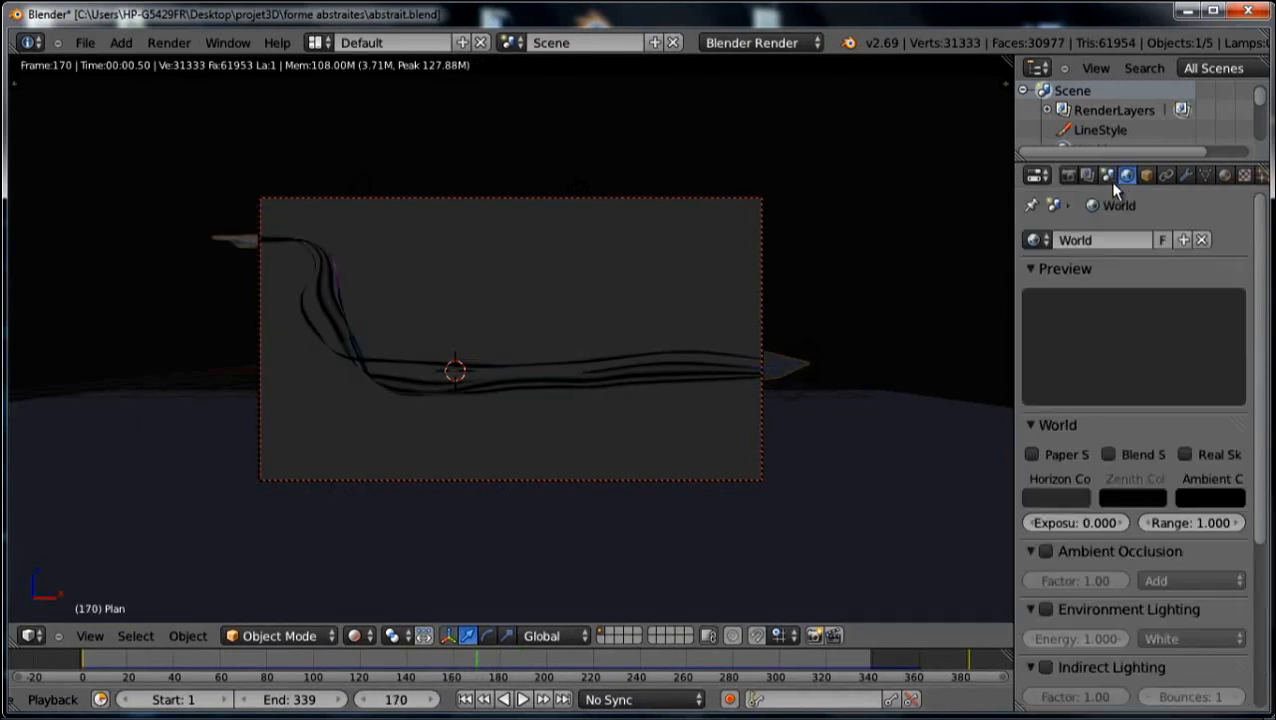
pyautogui.click(1106, 456)
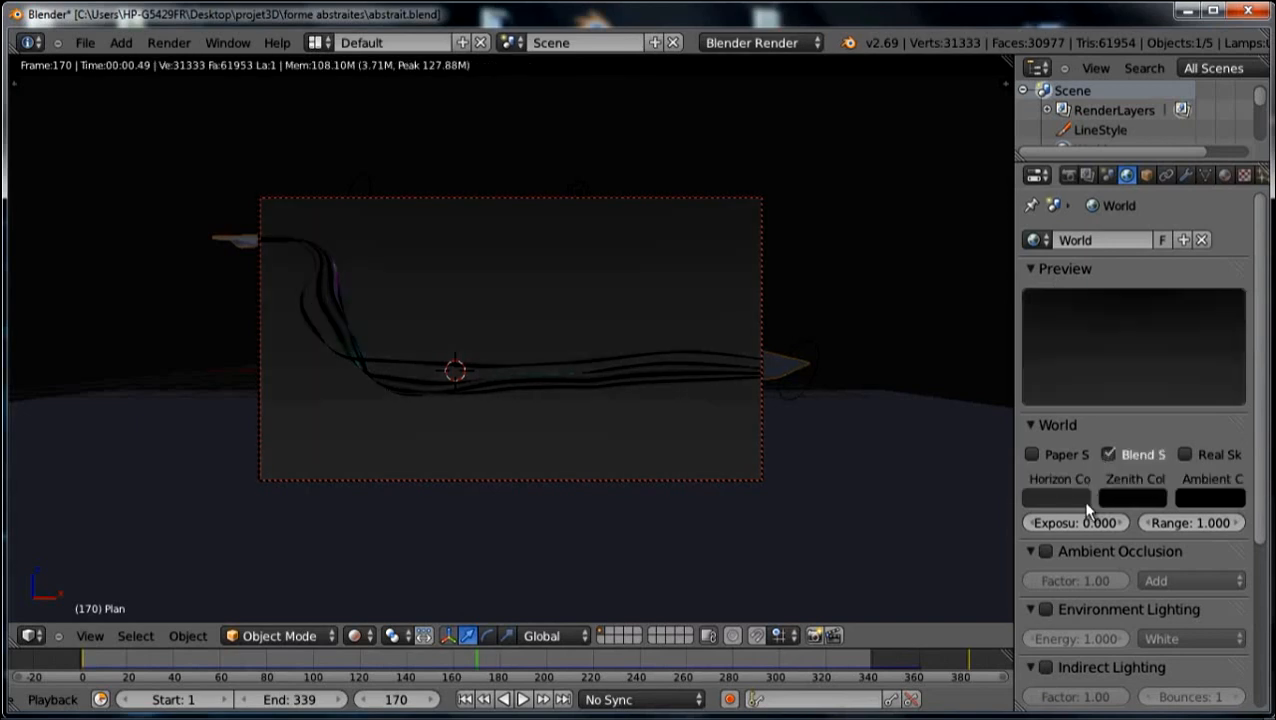
pyautogui.click(1075, 505)
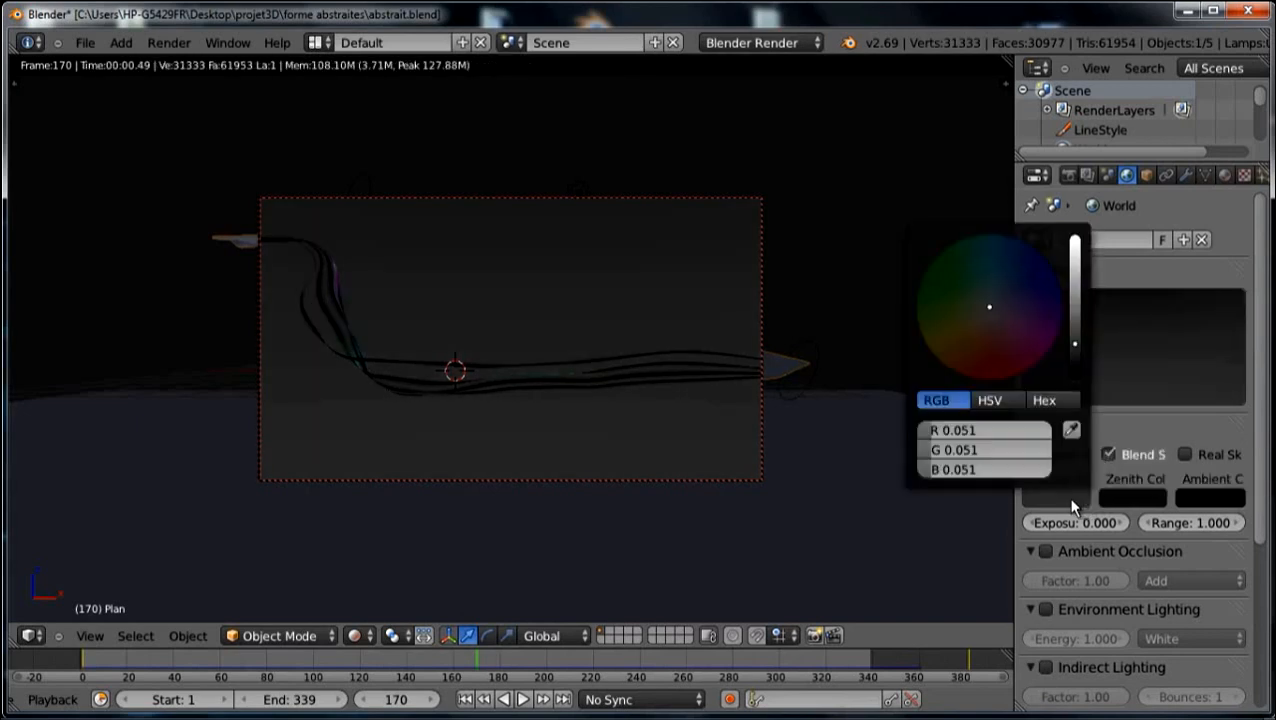
pyautogui.click(1076, 262)
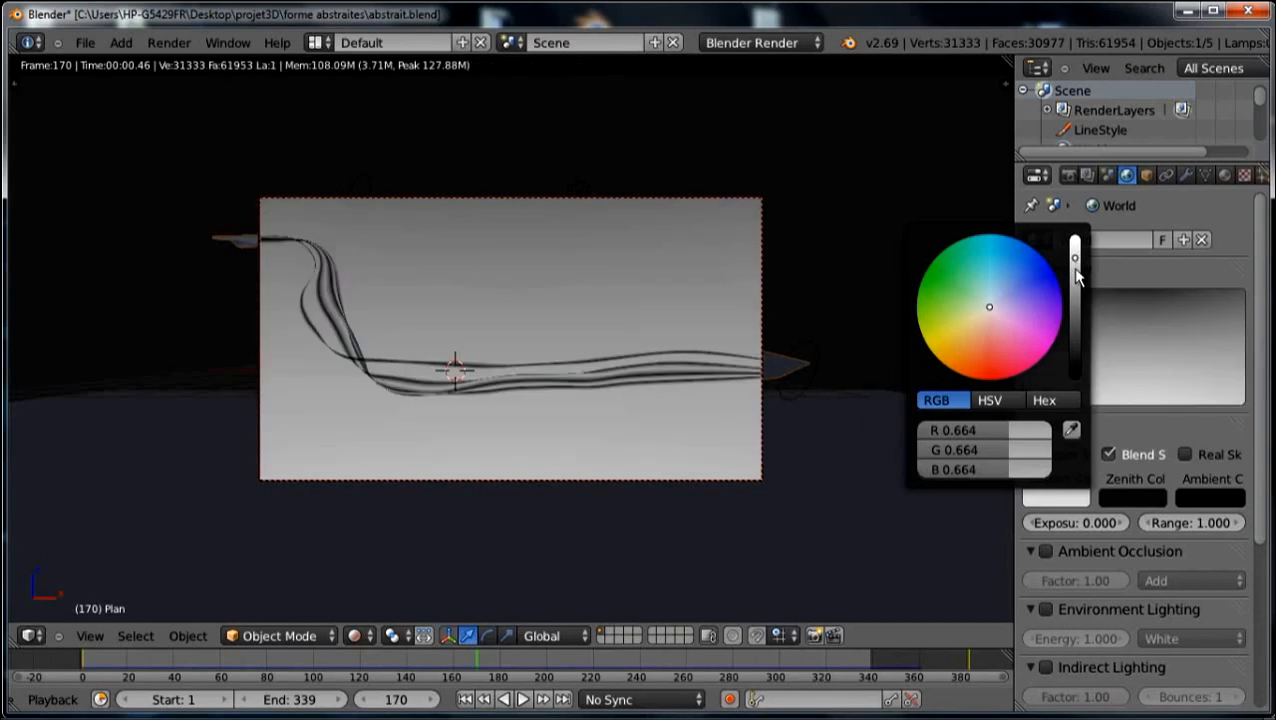
pyautogui.click(1077, 268)
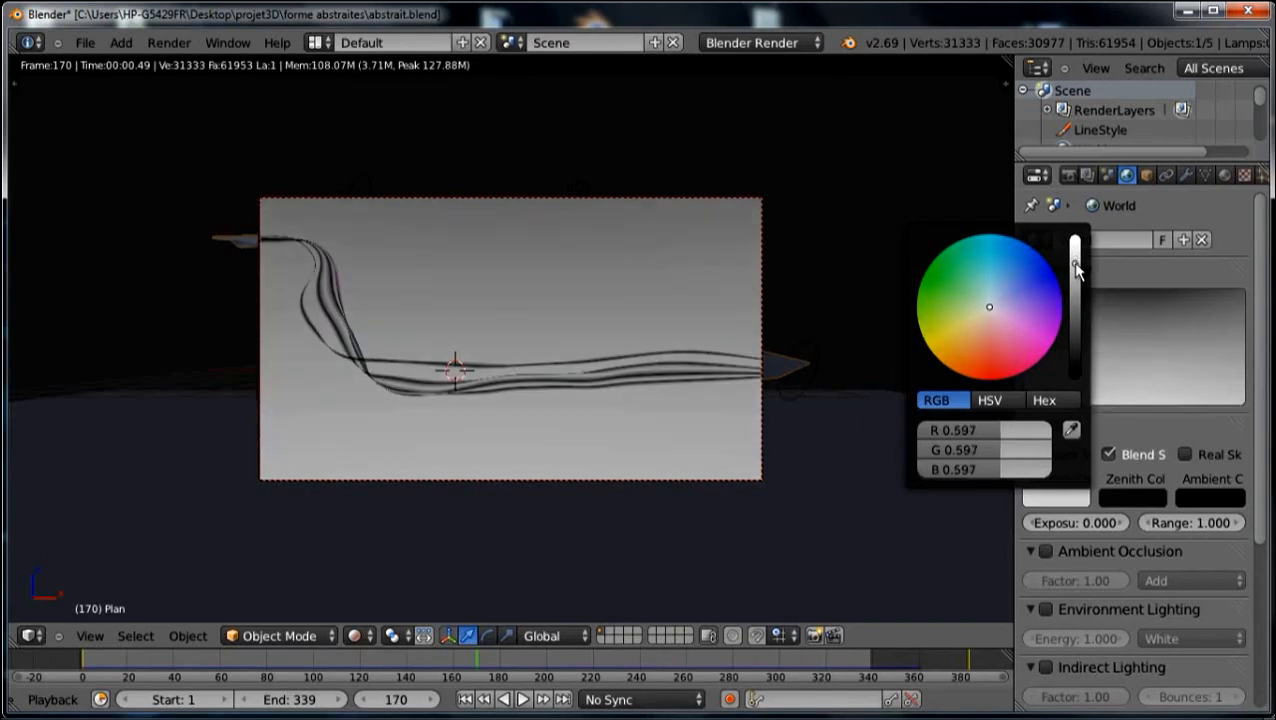
# Enable the world's Environment Lighting with an energy of 0.5.
pyautogui.click(1021, 421)
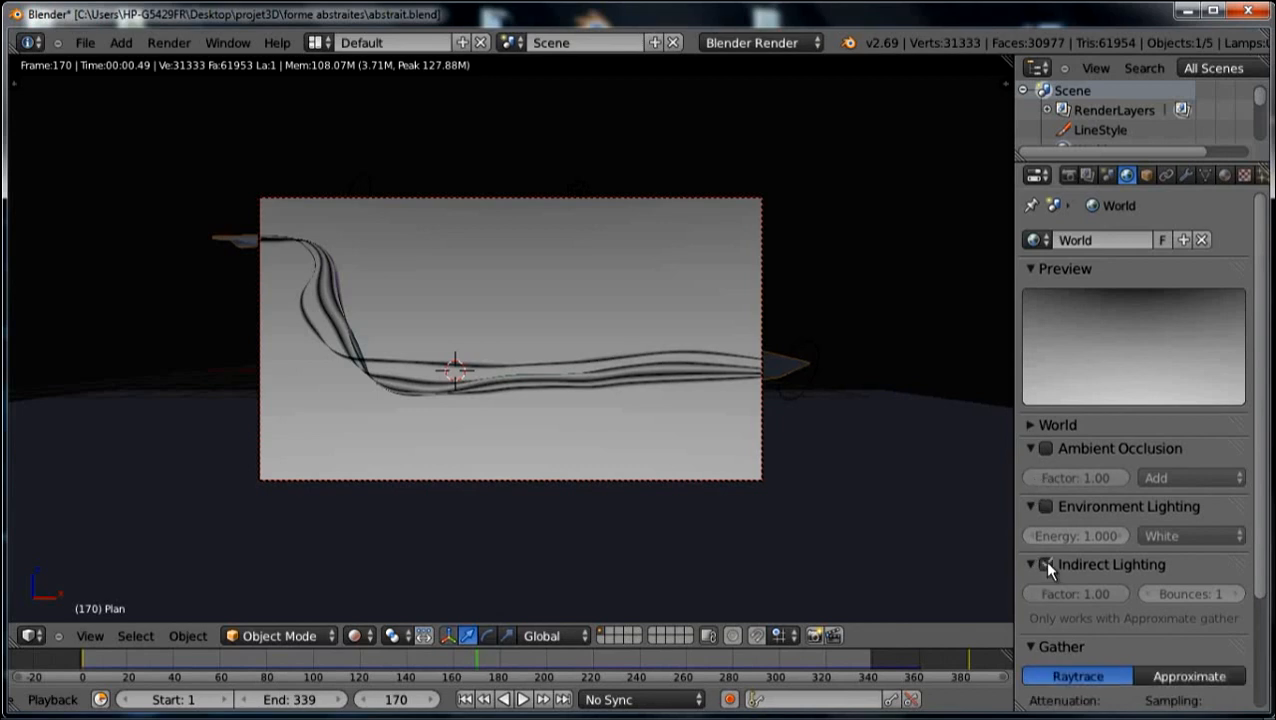
pyautogui.click(1026, 565)
pyautogui.click(1045, 507)
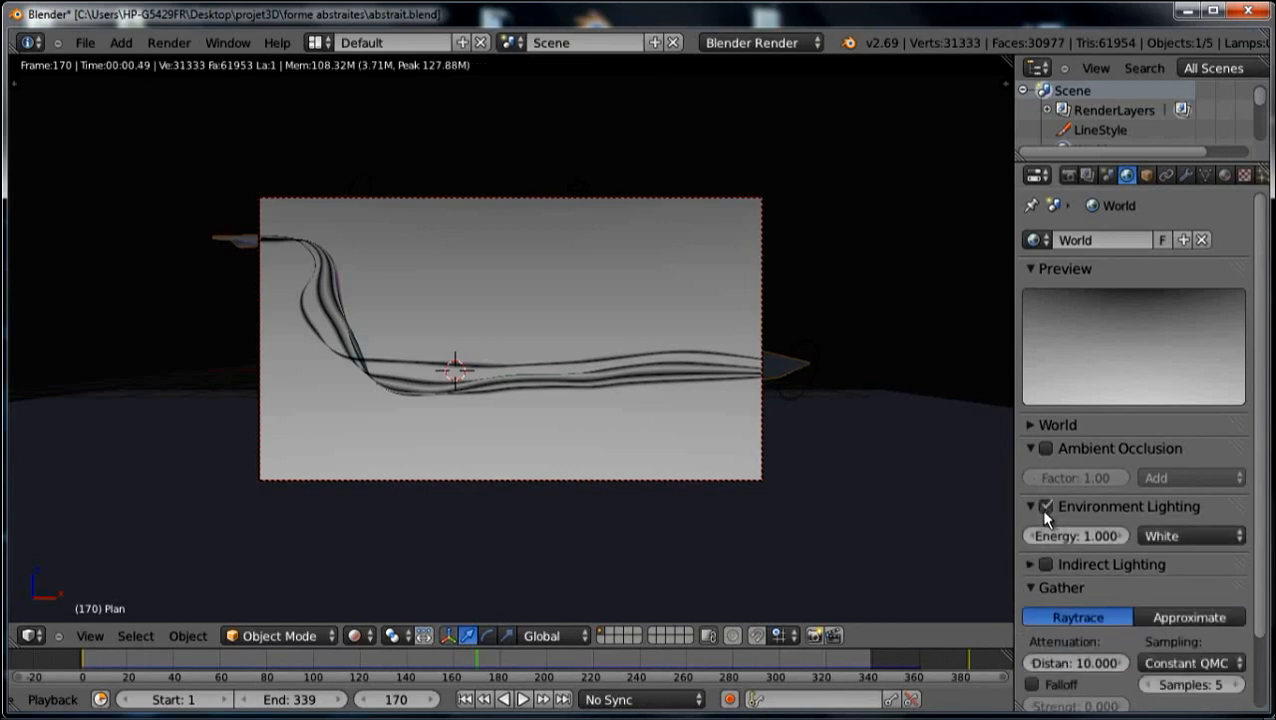
pyautogui.click(1075, 535)
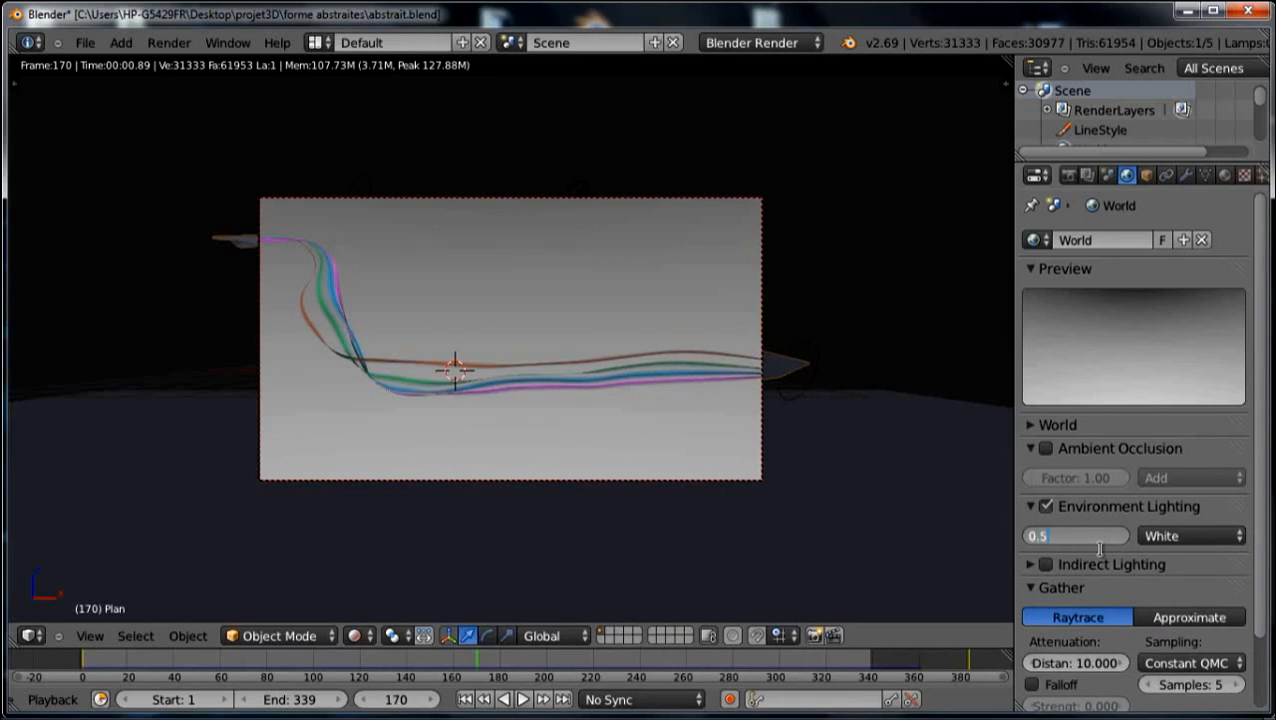
pyautogui.write('0.5')
pyautogui.press('Return')
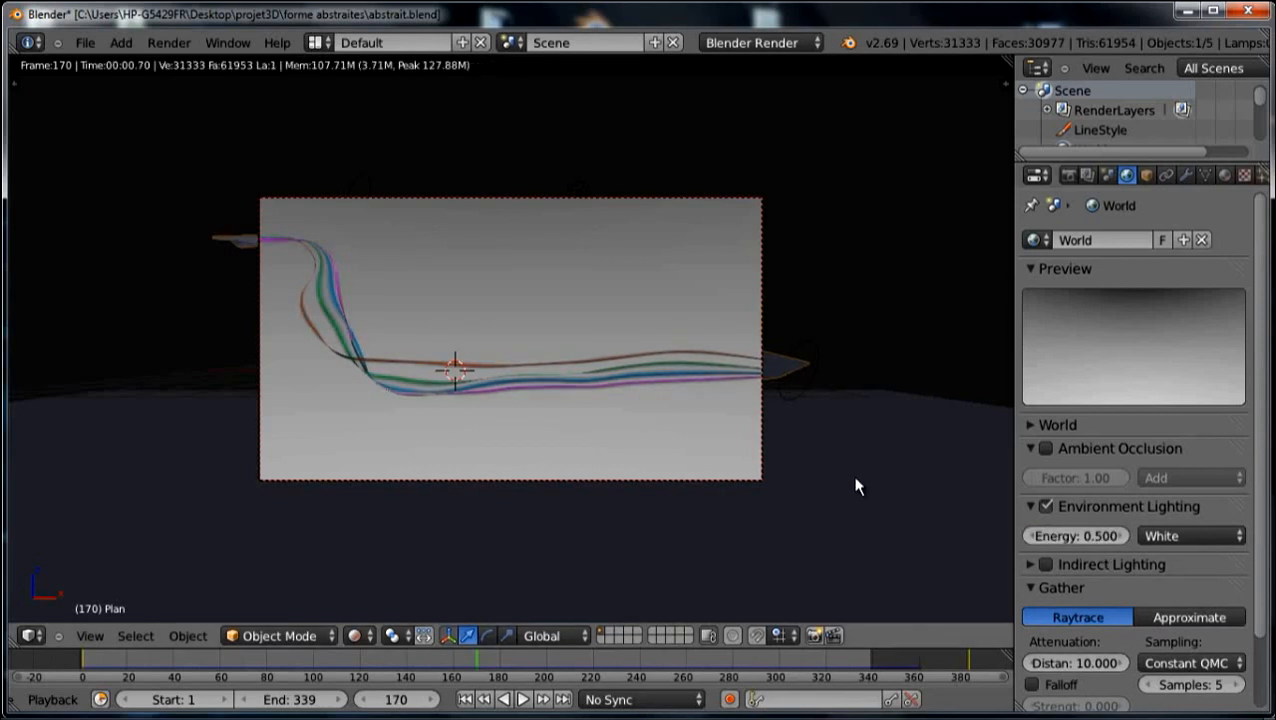
# Change the lamp above the strip to a Sun lamp and raise its energy to 1.680.
pyautogui.rightClick(581, 192)
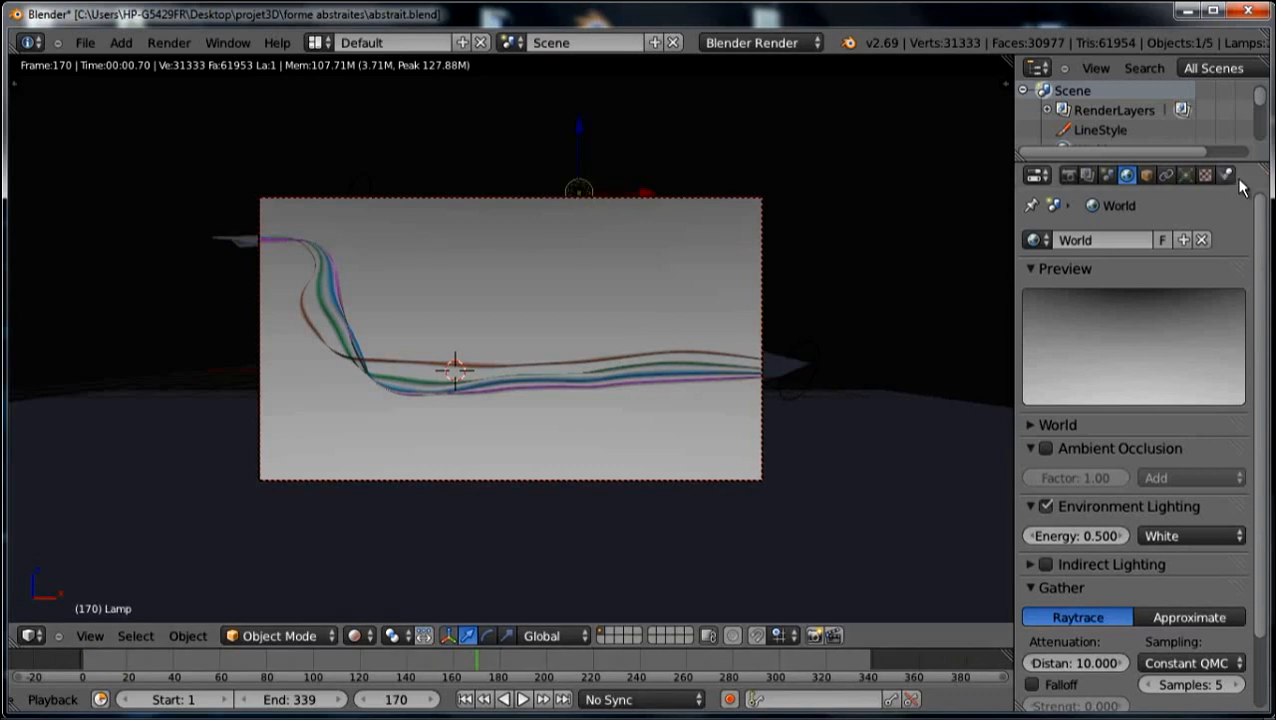
pyautogui.click(1185, 175)
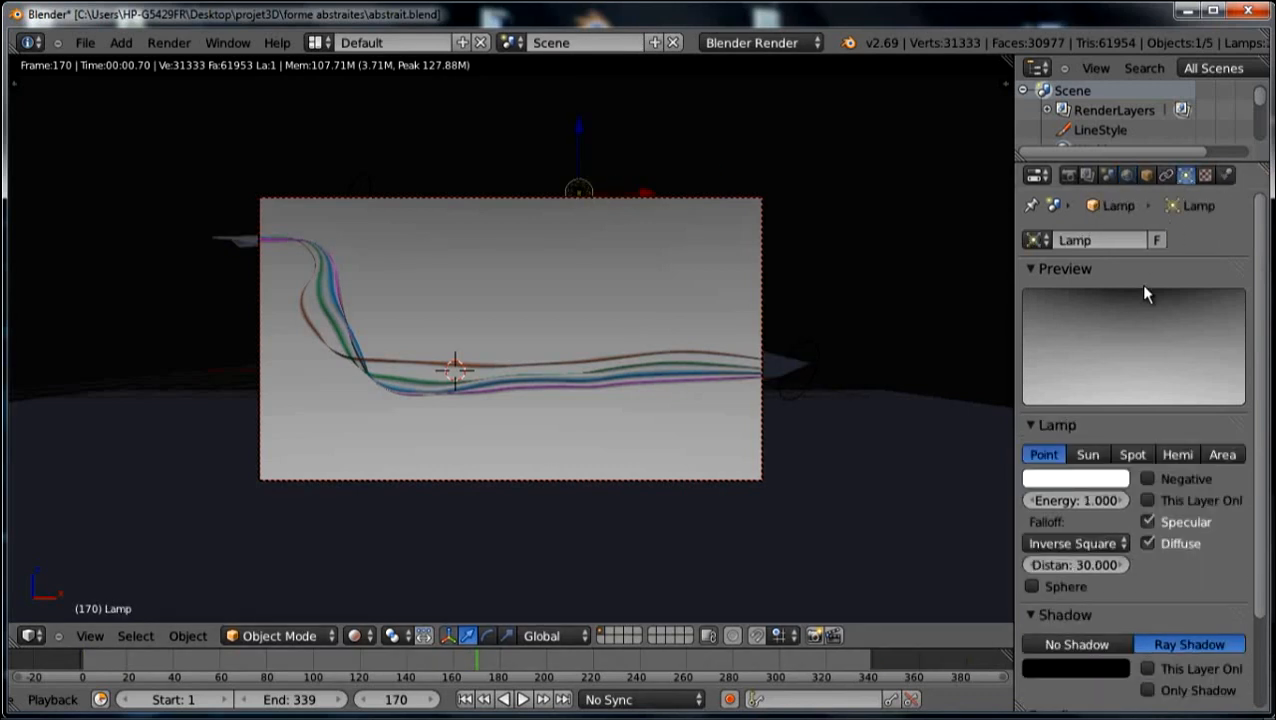
pyautogui.click(1089, 454)
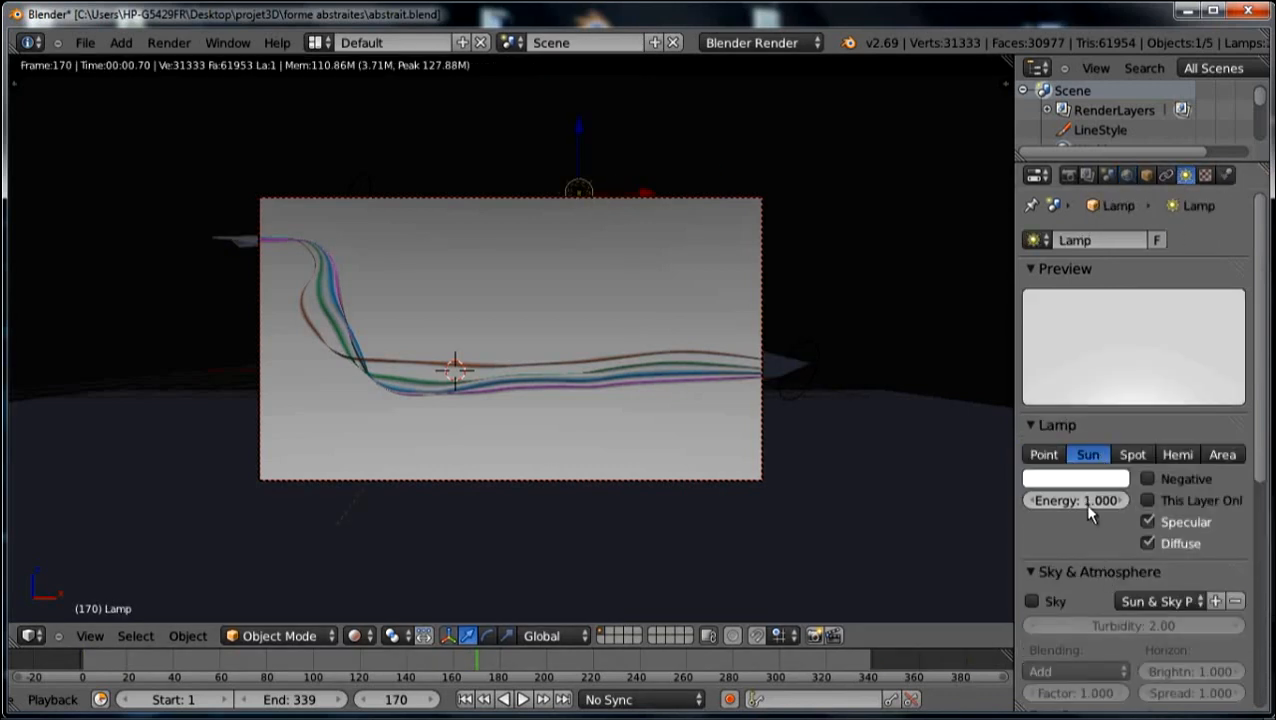
pyautogui.moveTo(1084, 502); pyautogui.dragTo(1099, 503)
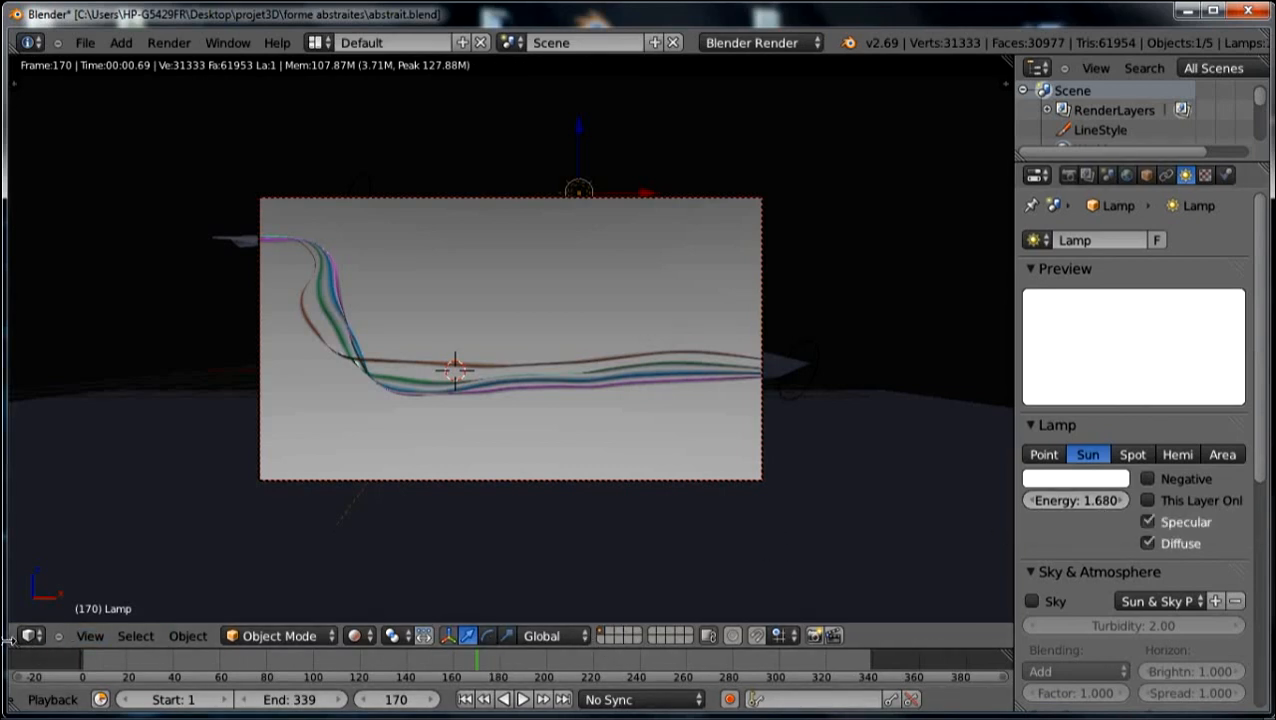
# In a temporary second top view, rotate the sun lamp and move it toward positive X and negative Y beside the strip.
pyautogui.moveTo(14, 641); pyautogui.dragTo(480, 630)
pyautogui.press('KP_7')
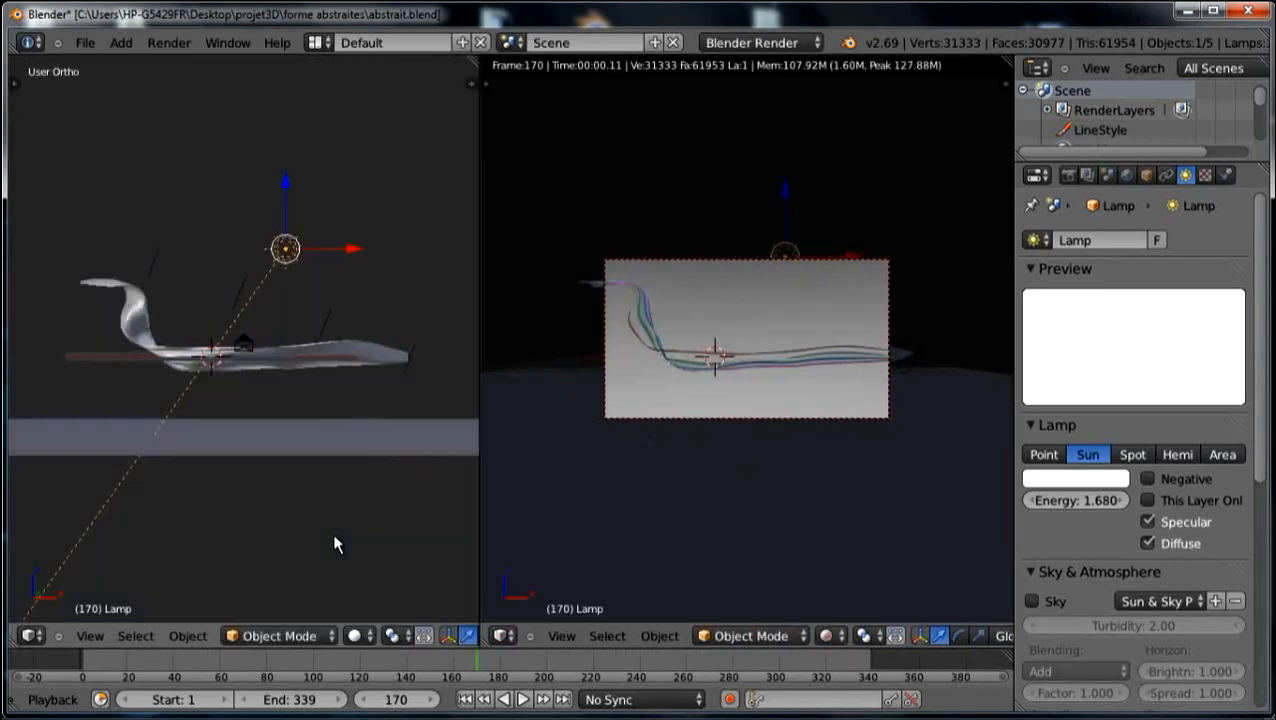
pyautogui.press('r')
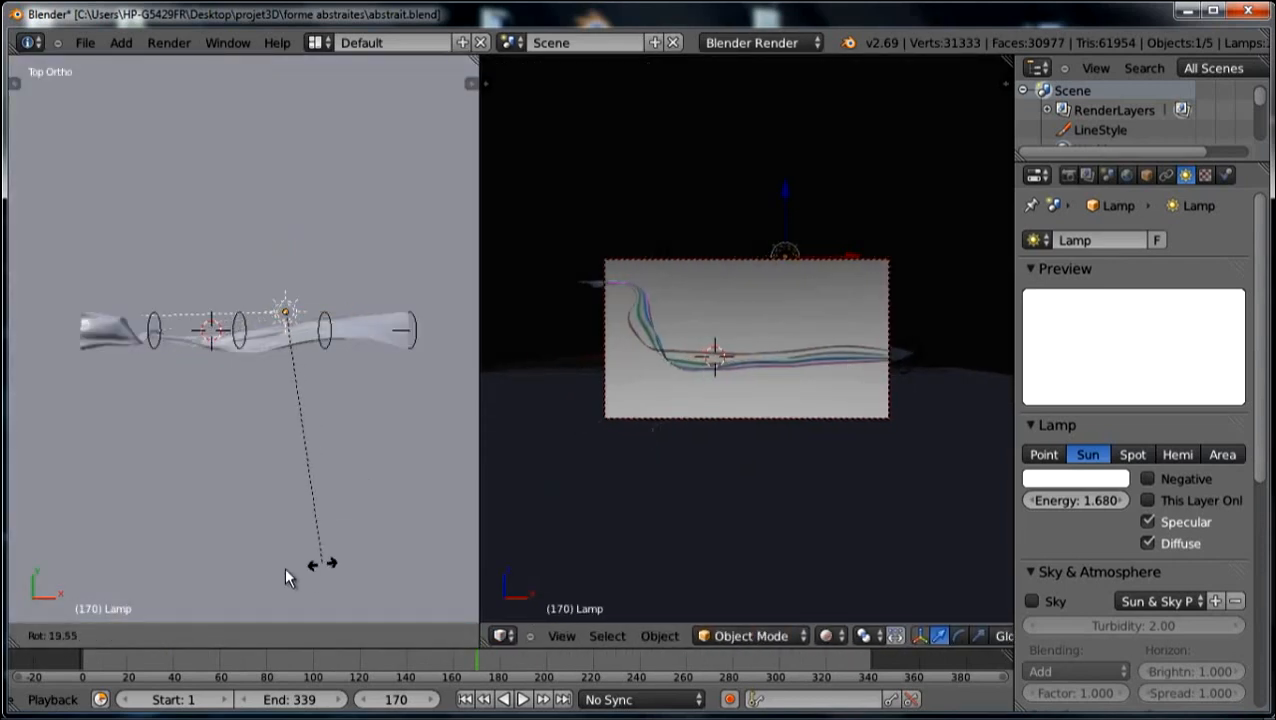
pyautogui.click(128, 548)
pyautogui.press('g')
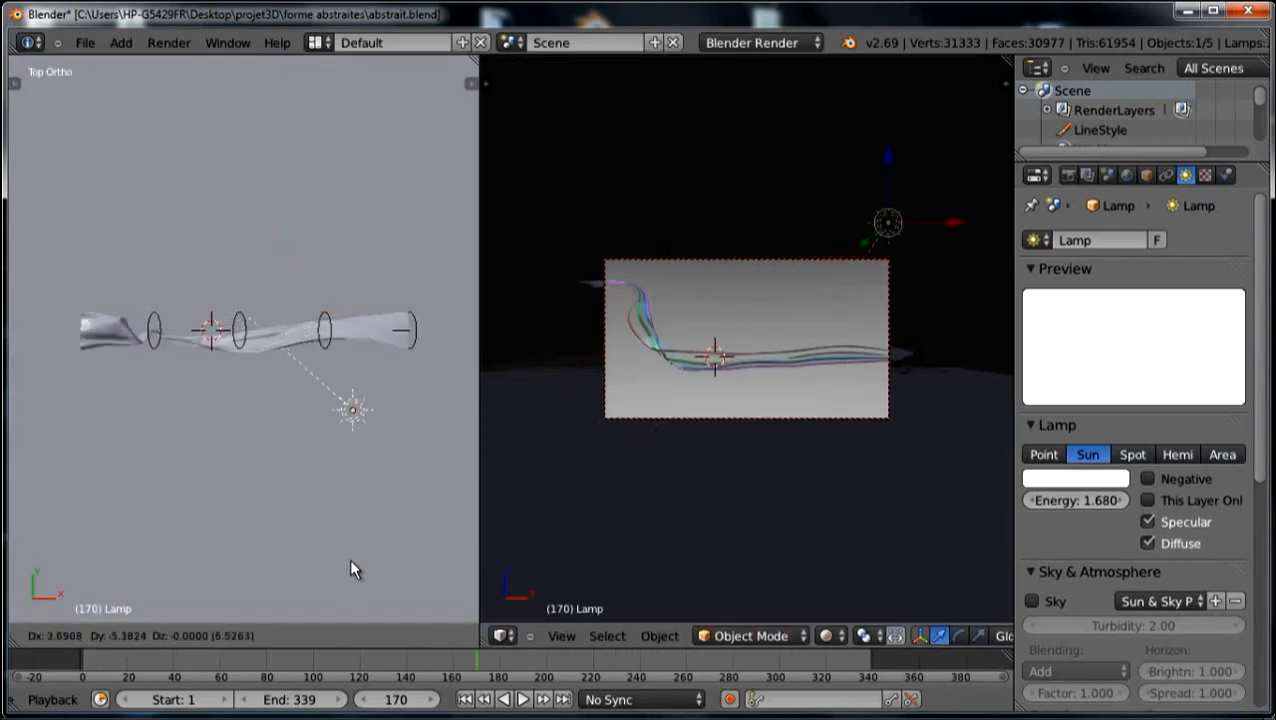
pyautogui.click(353, 552)
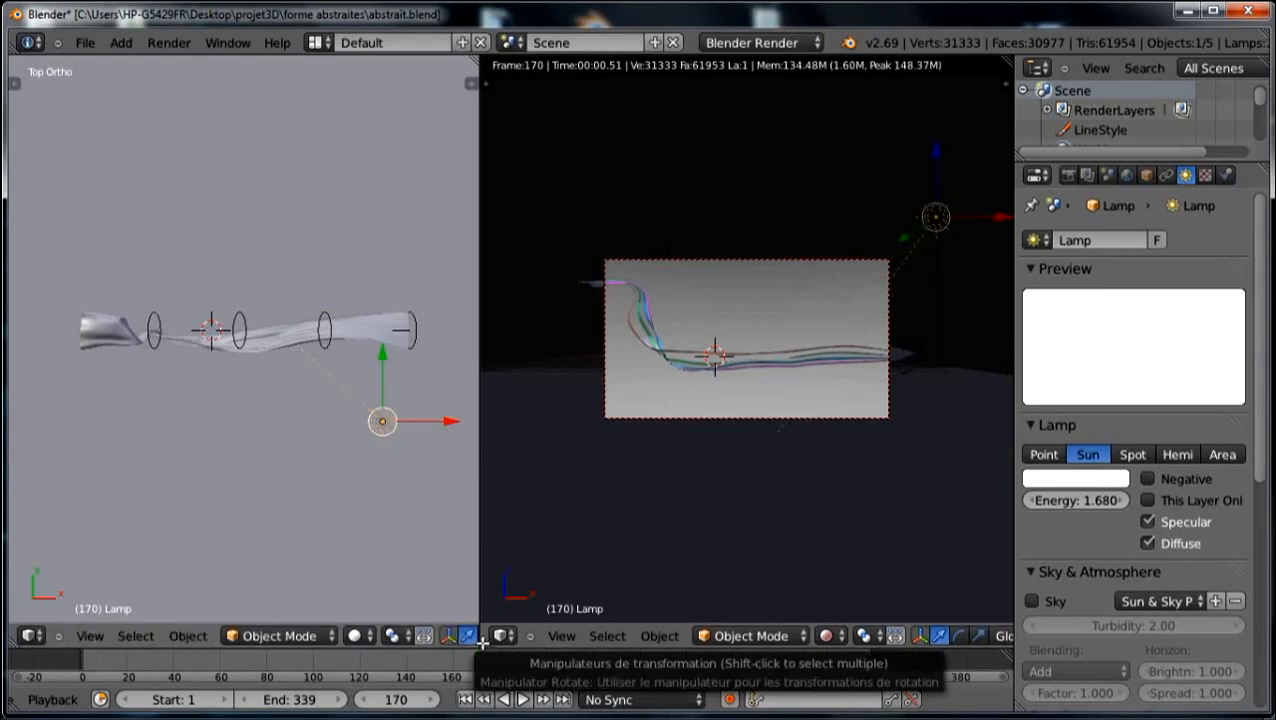
pyautogui.moveTo(503, 622); pyautogui.dragTo(430, 605)
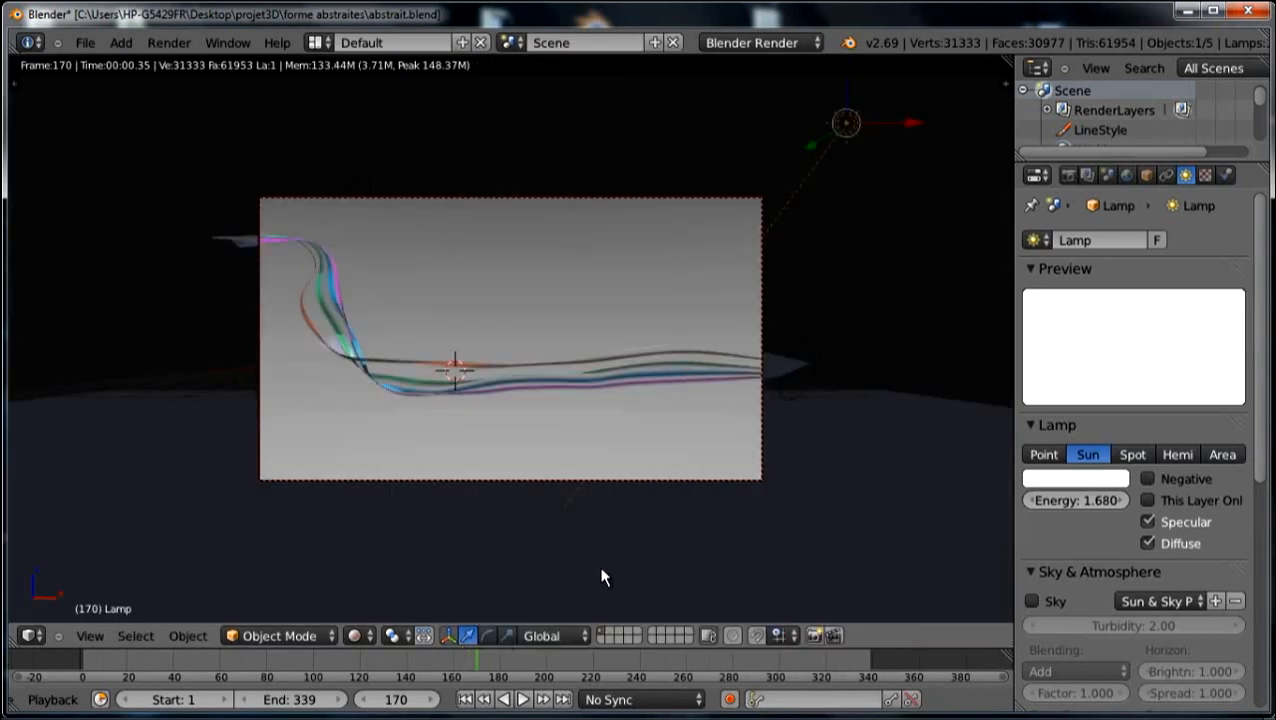
# Preview the newly lit strip at several frames from 219 to 294.
pyautogui.click(590, 662)
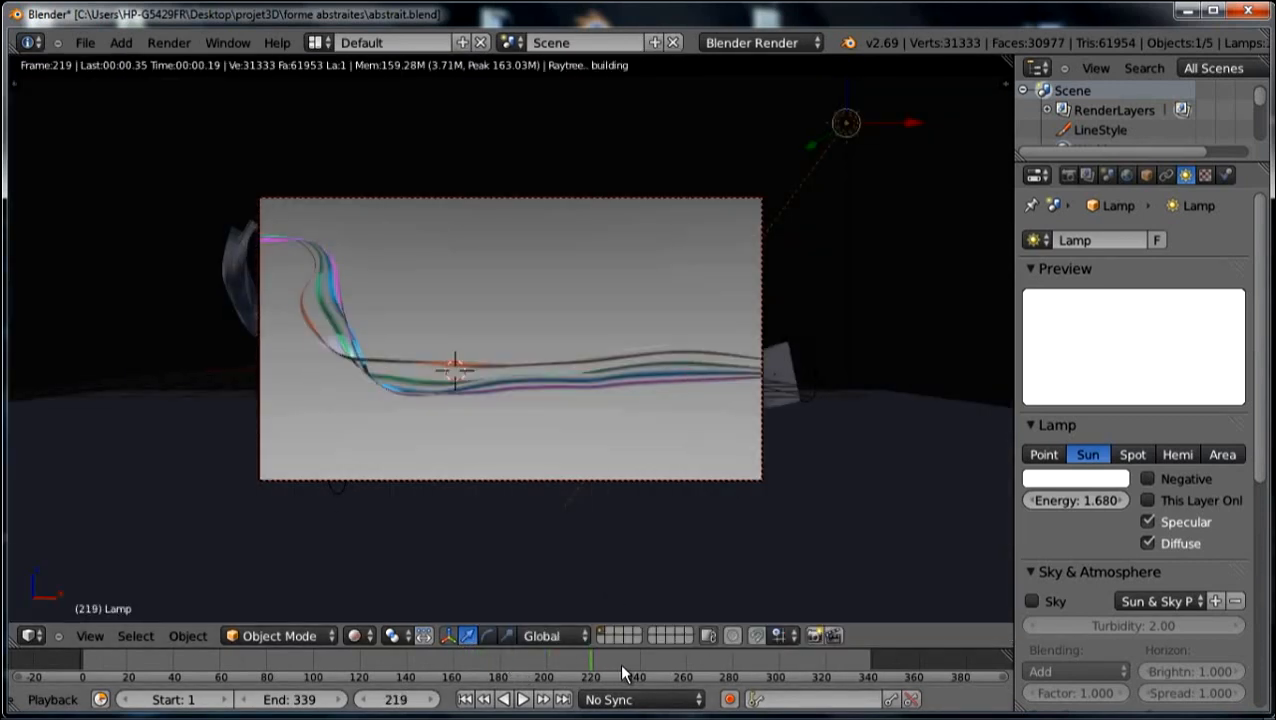
pyautogui.click(688, 675)
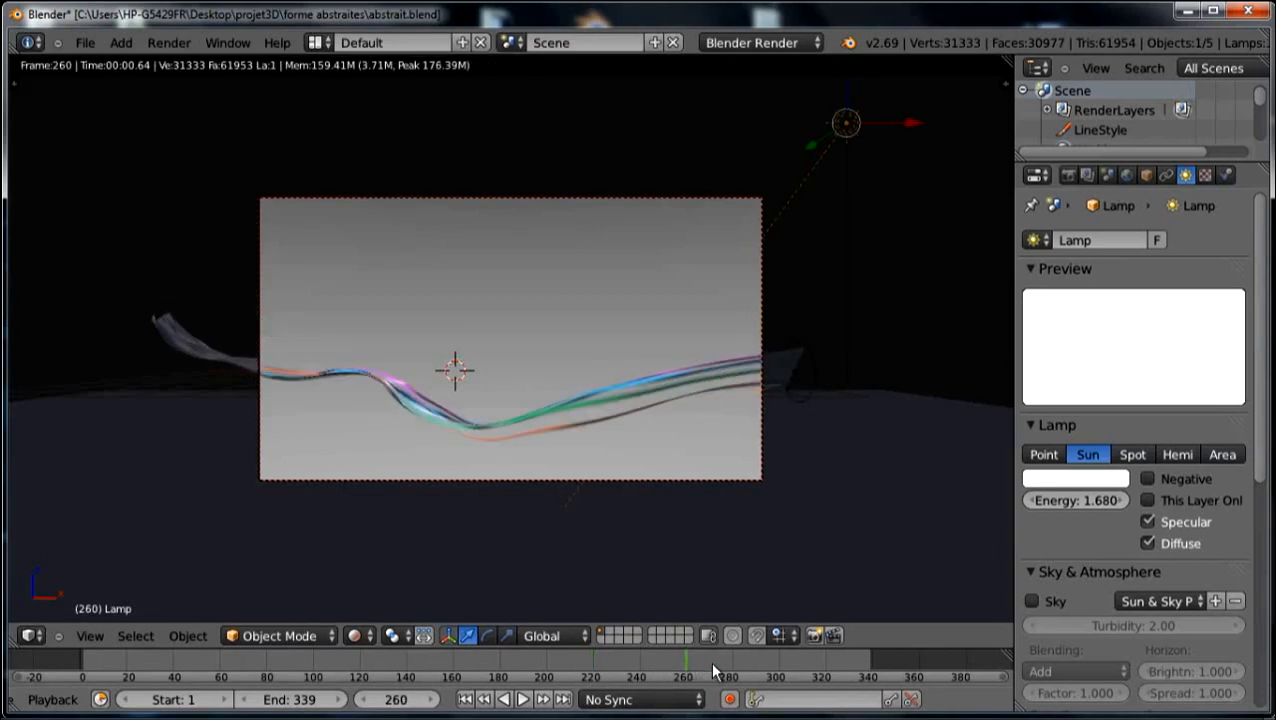
pyautogui.click(719, 675)
pyautogui.click(743, 675)
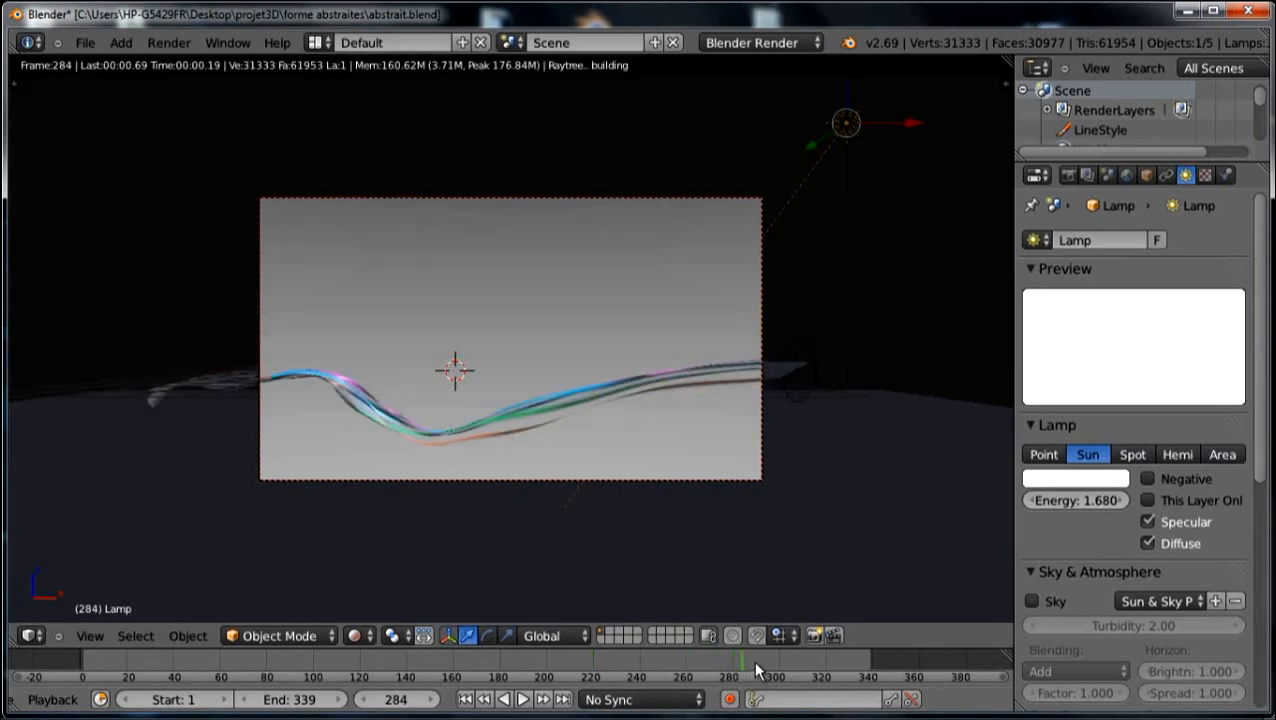
pyautogui.click(760, 672)
# Raise the floor plane about 1 unit along the global Z axis.
pyautogui.rightClick(869, 552)
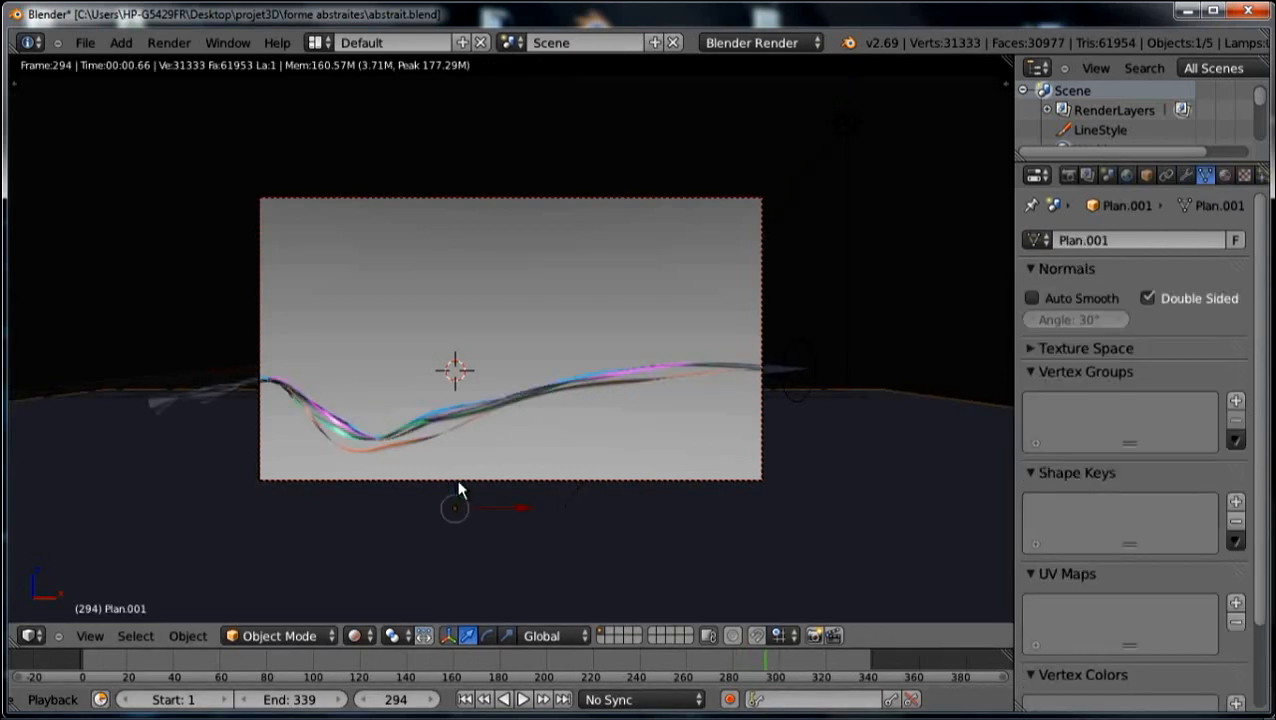
pyautogui.press('g')
pyautogui.press('z')
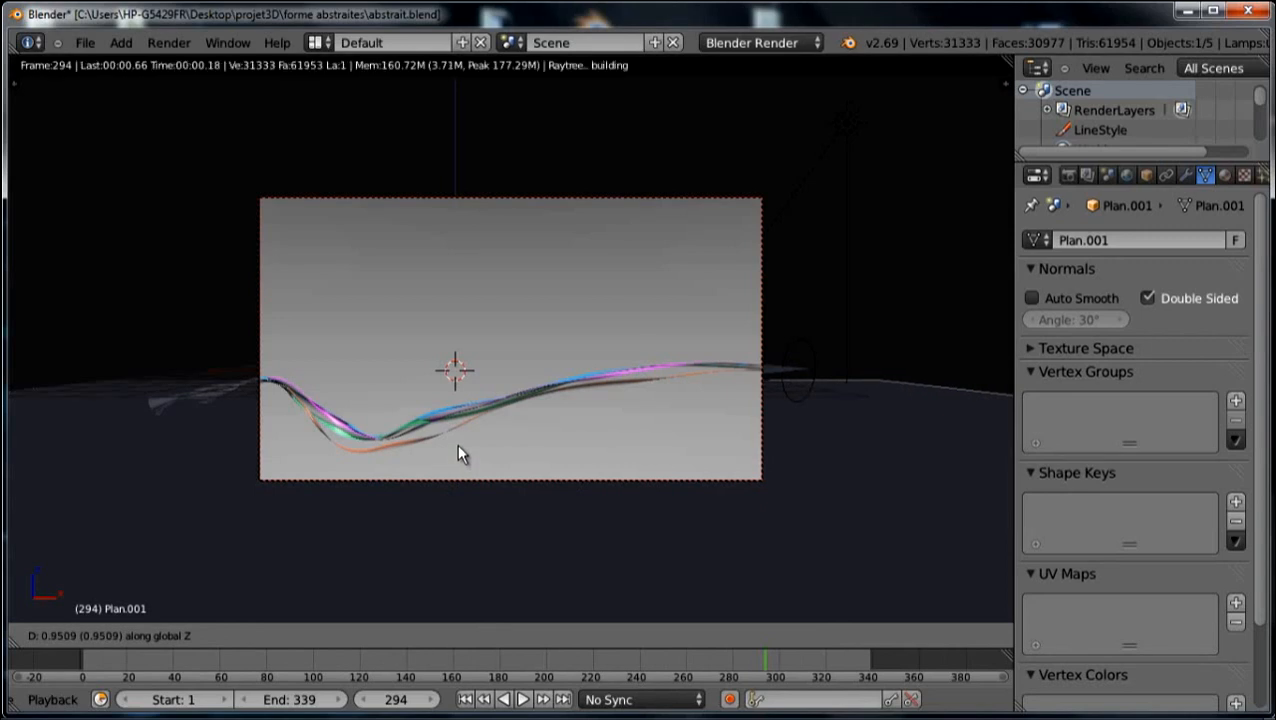
pyautogui.click(457, 443)
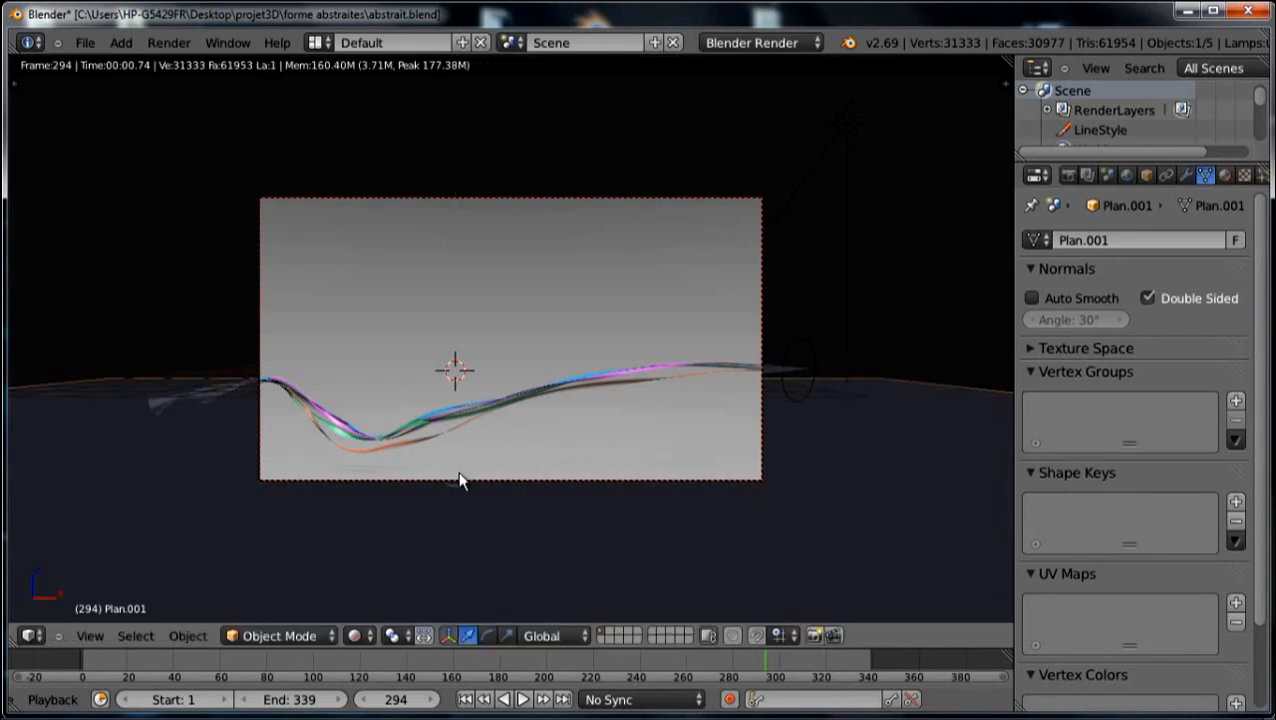
# Examine the strip and its floor shadow across frames 309 to 336, then at frames 254, 201 and 291.
pyautogui.click(798, 659)
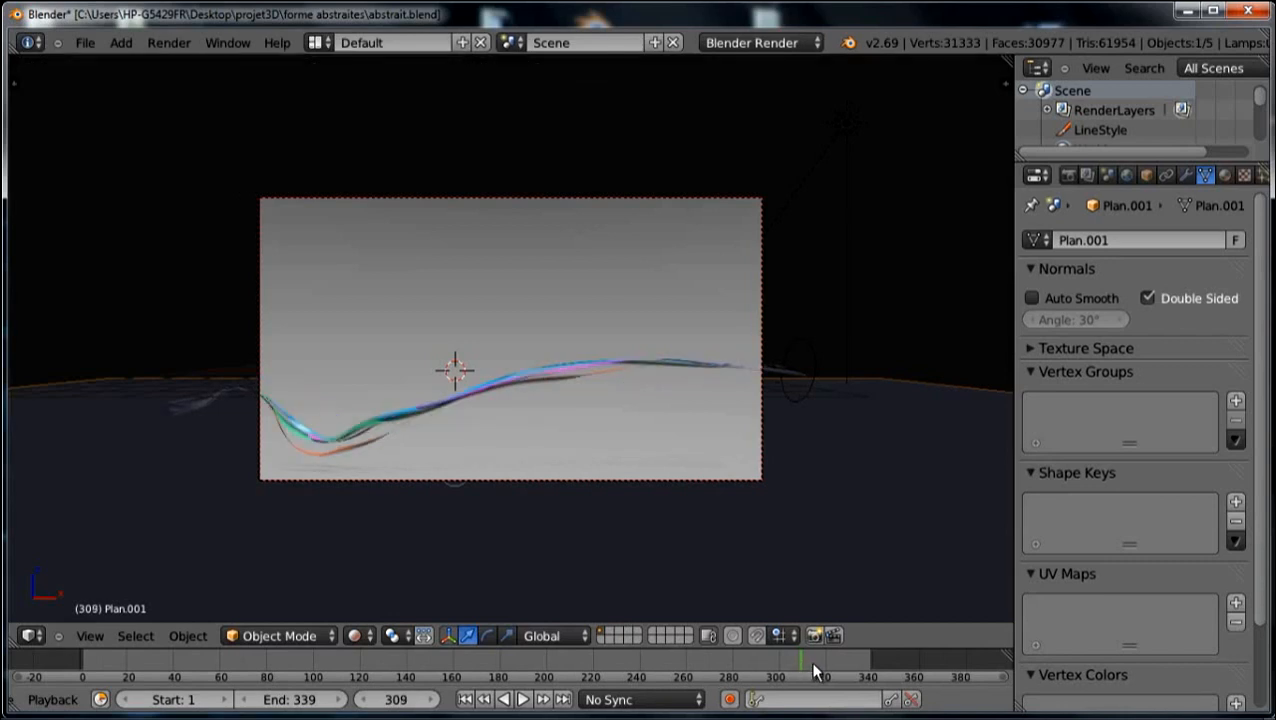
pyautogui.click(813, 656)
pyautogui.click(832, 660)
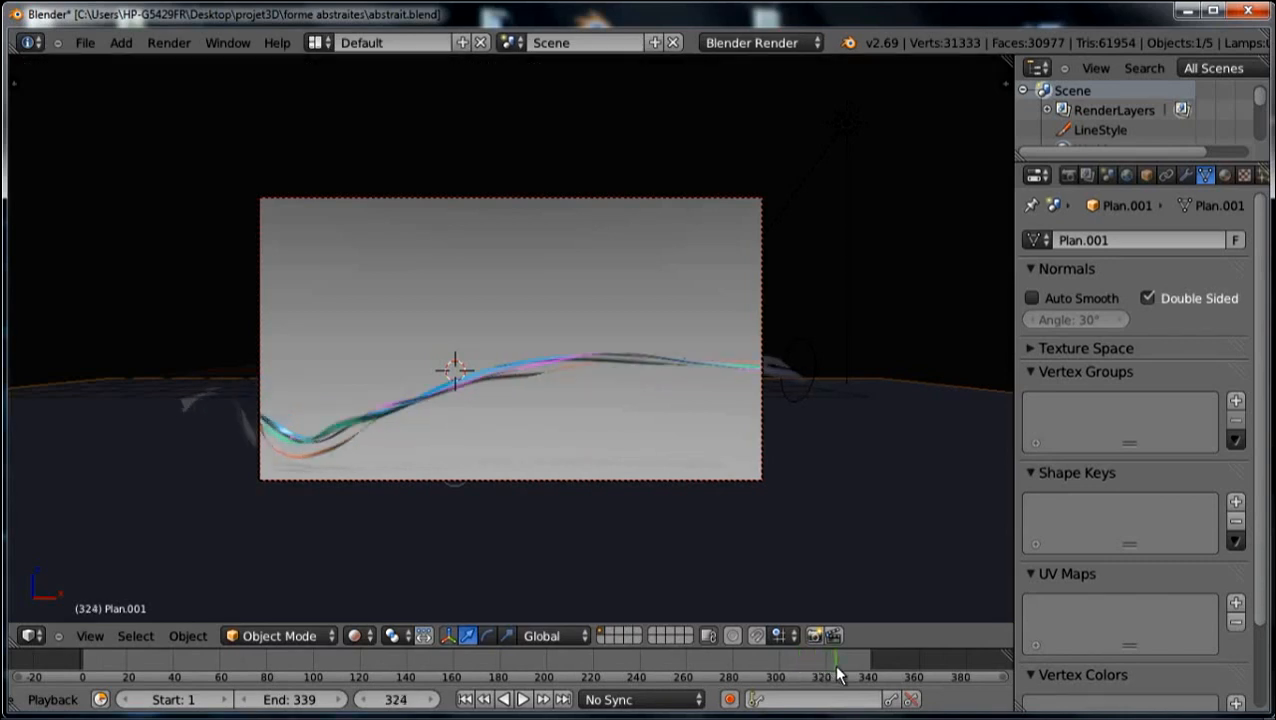
pyautogui.click(850, 660)
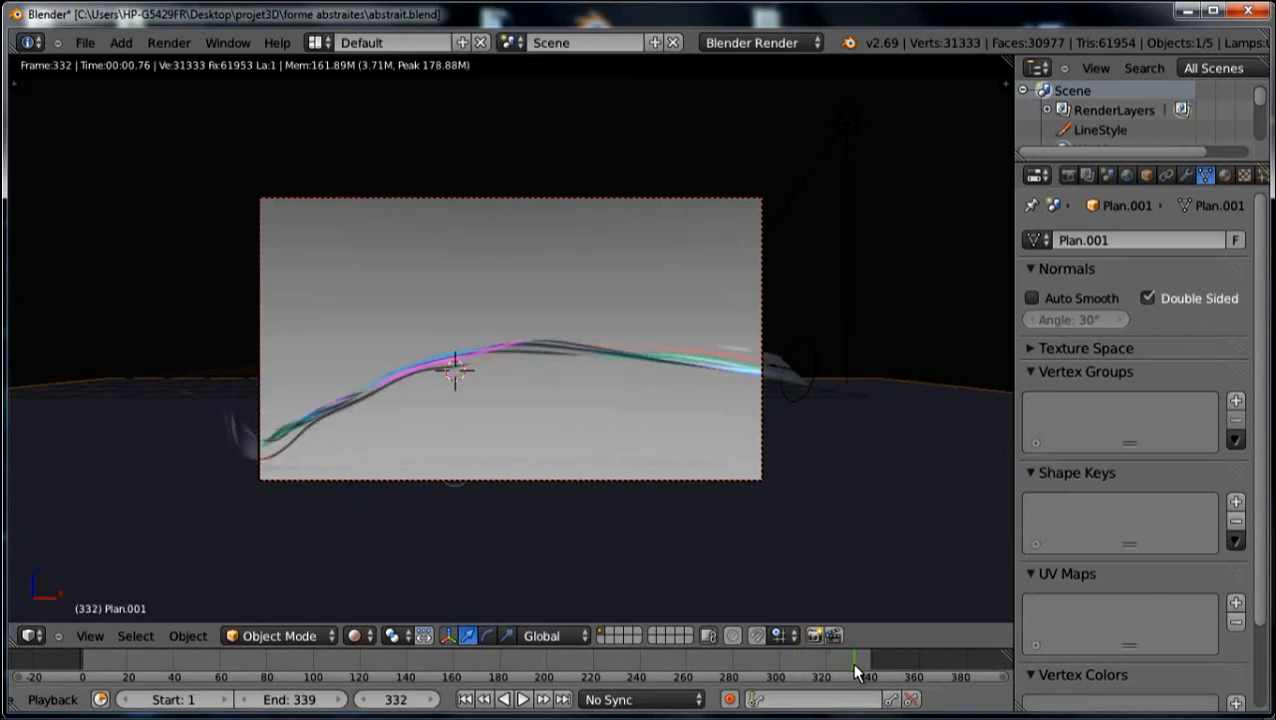
pyautogui.click(862, 672)
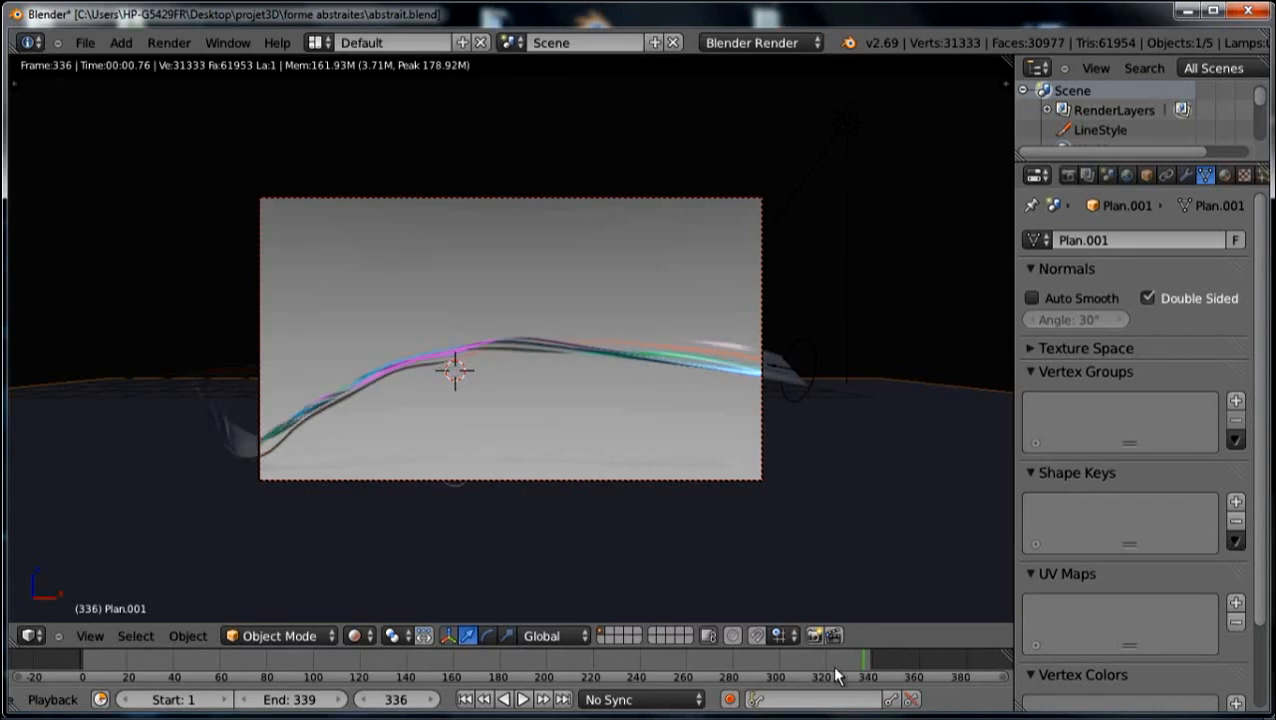
pyautogui.click(800, 670)
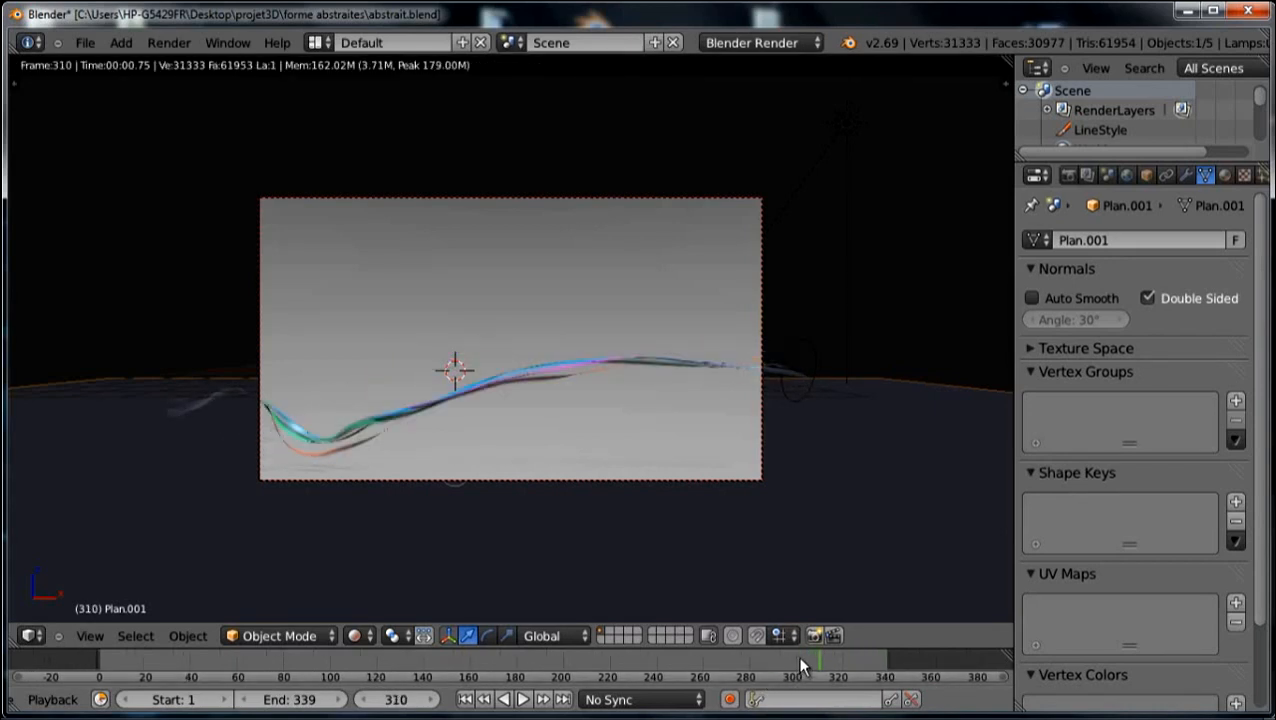
pyautogui.click(688, 670)
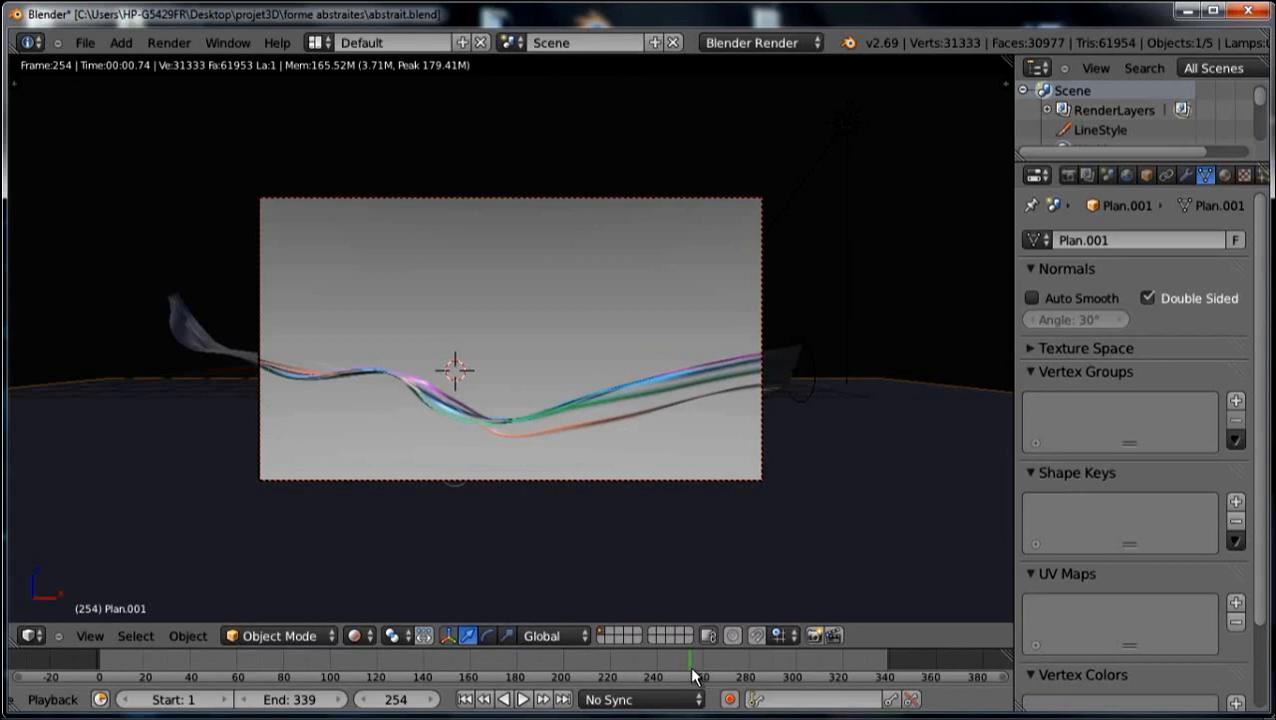
pyautogui.moveTo(693, 677); pyautogui.dragTo(565, 668)
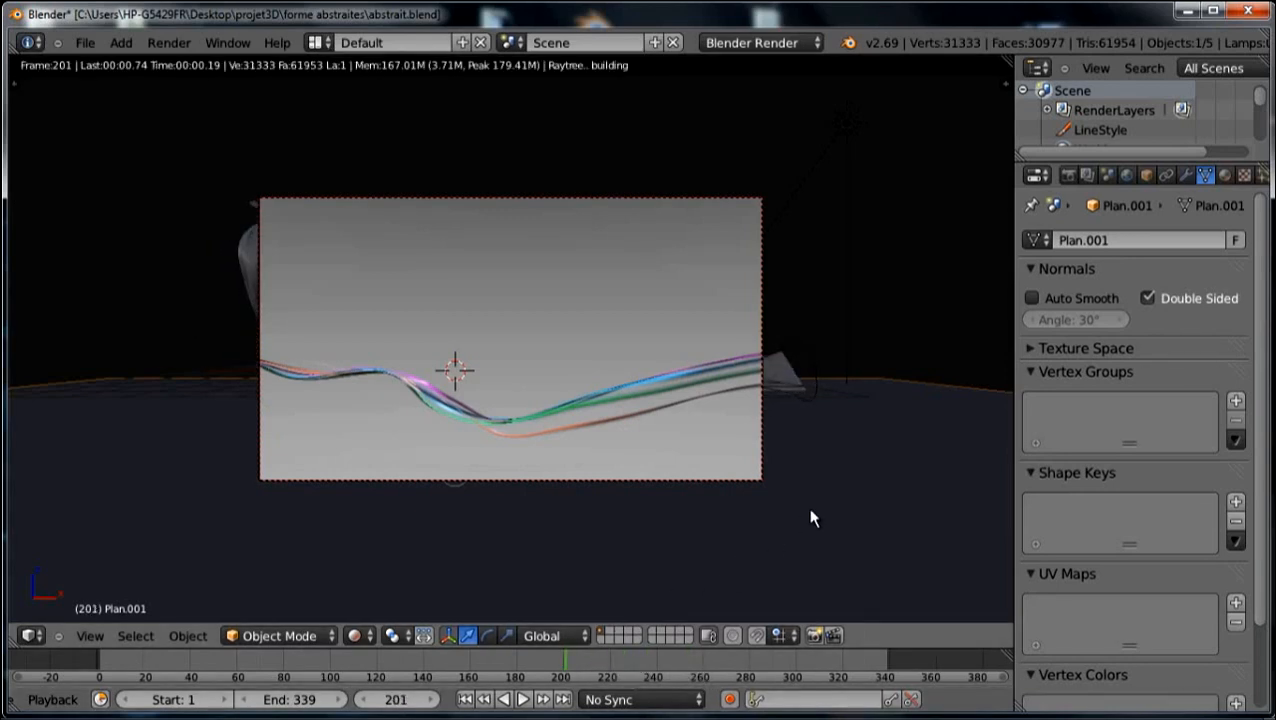
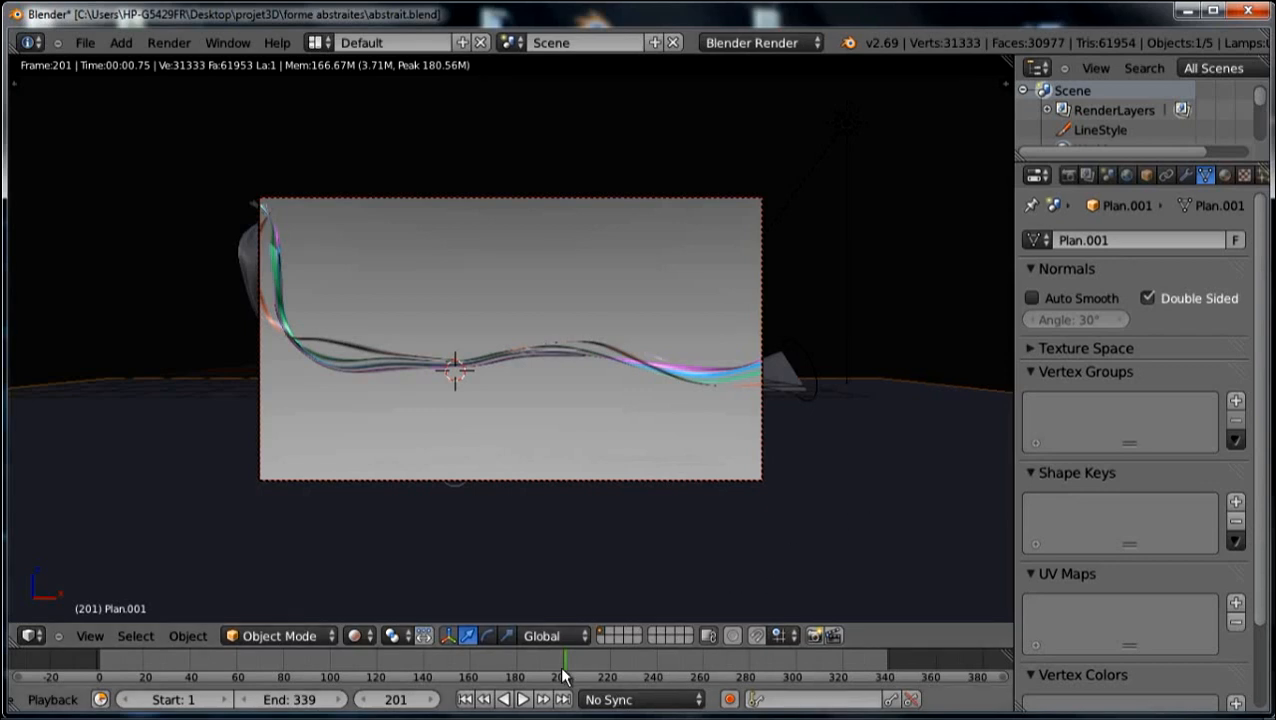
pyautogui.moveTo(580, 668); pyautogui.dragTo(777, 660)
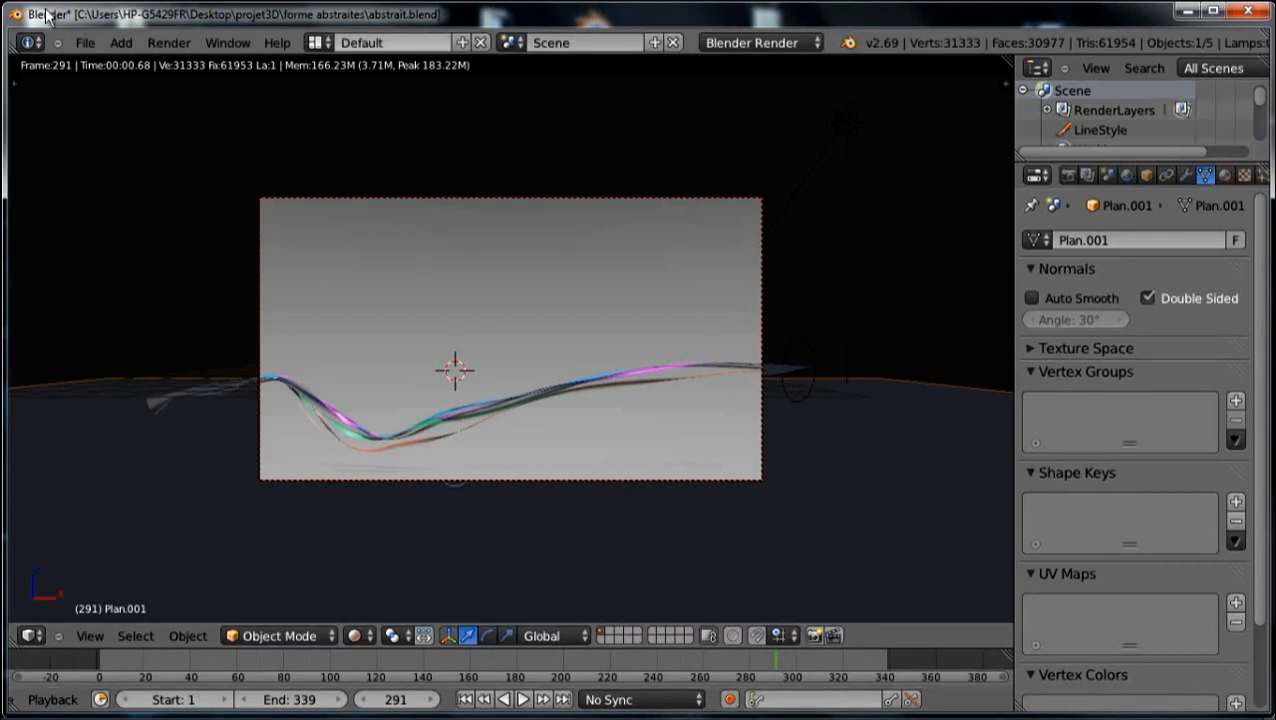
# Render the current frame and examine the strip's colours and floor shadow up close.
pyautogui.click(169, 42)
pyautogui.click(165, 63)
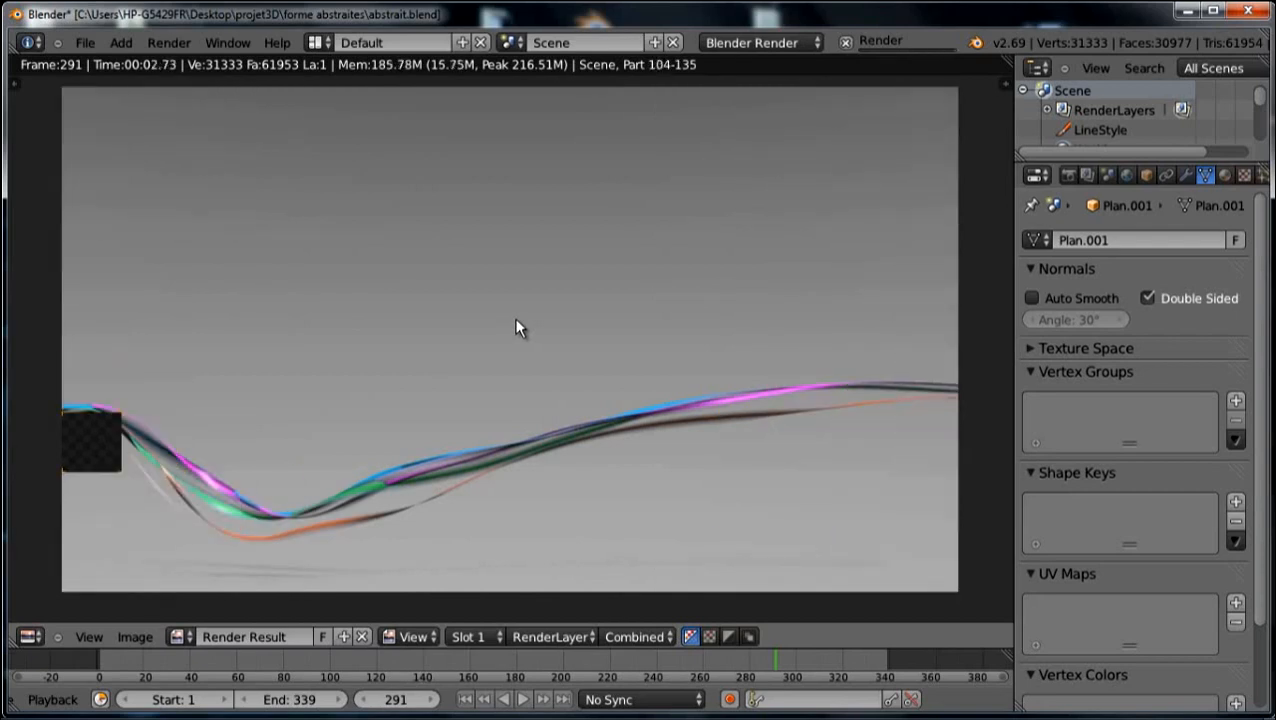
pyautogui.scroll(3, 793, 447)
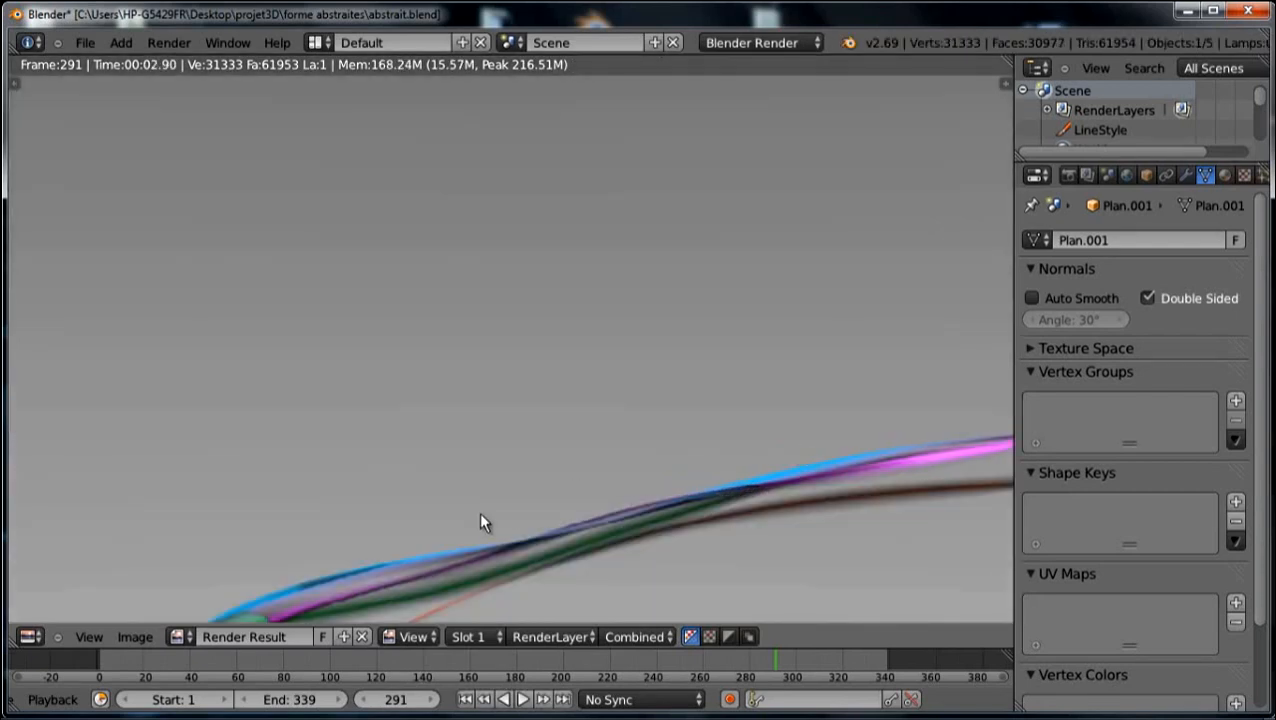
pyautogui.scroll(-2, 926, 282)
pyautogui.moveTo(926, 282); pyautogui.dragTo(515, 384, button='middle')
pyautogui.scroll(-2, 515, 384)
pyautogui.moveTo(615, 362); pyautogui.dragTo(479, 449, button='middle')
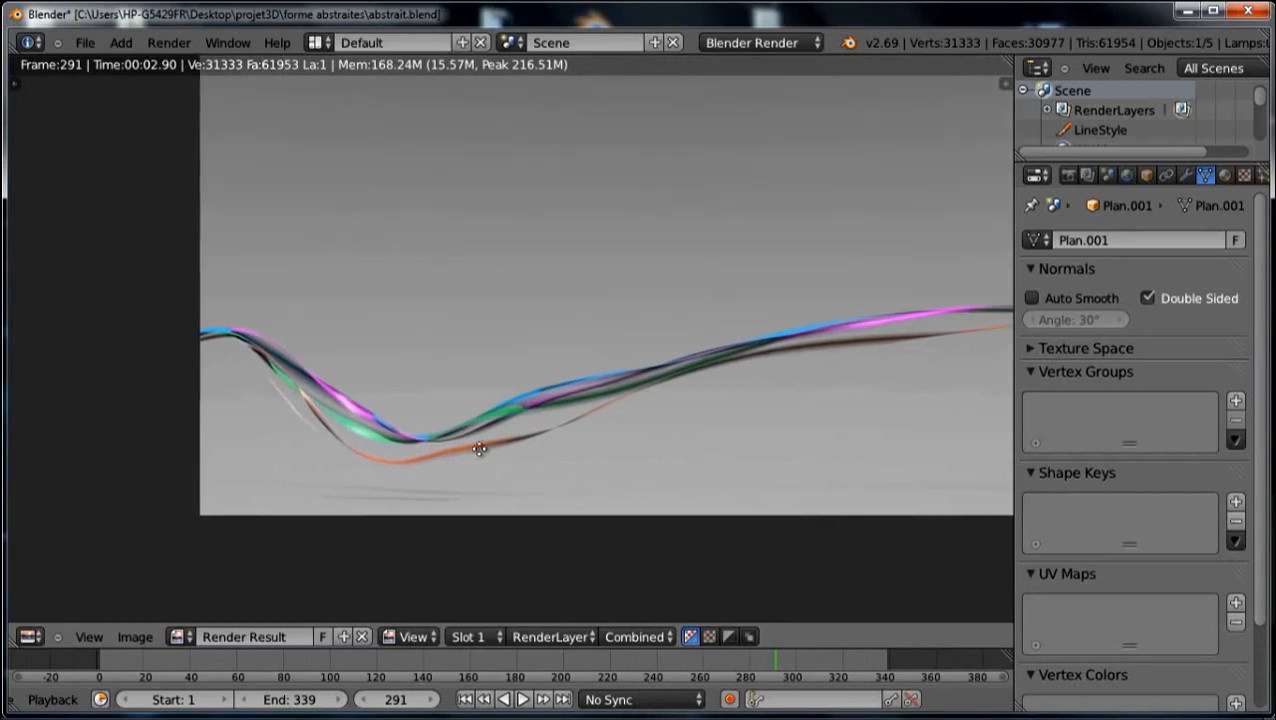
pyautogui.scroll(-2, 570, 377)
pyautogui.press('Escape')
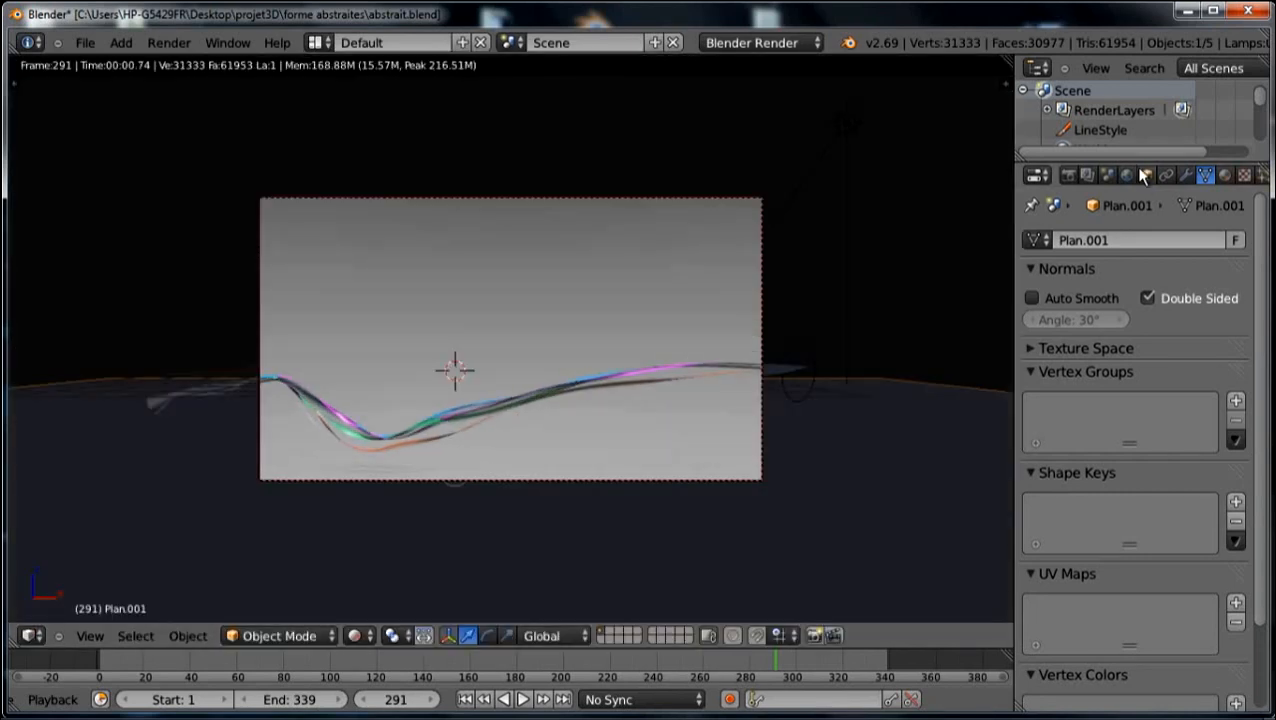
# Set the specular intensity of the cloth strip's material to about 0.622.
pyautogui.click(1127, 177)
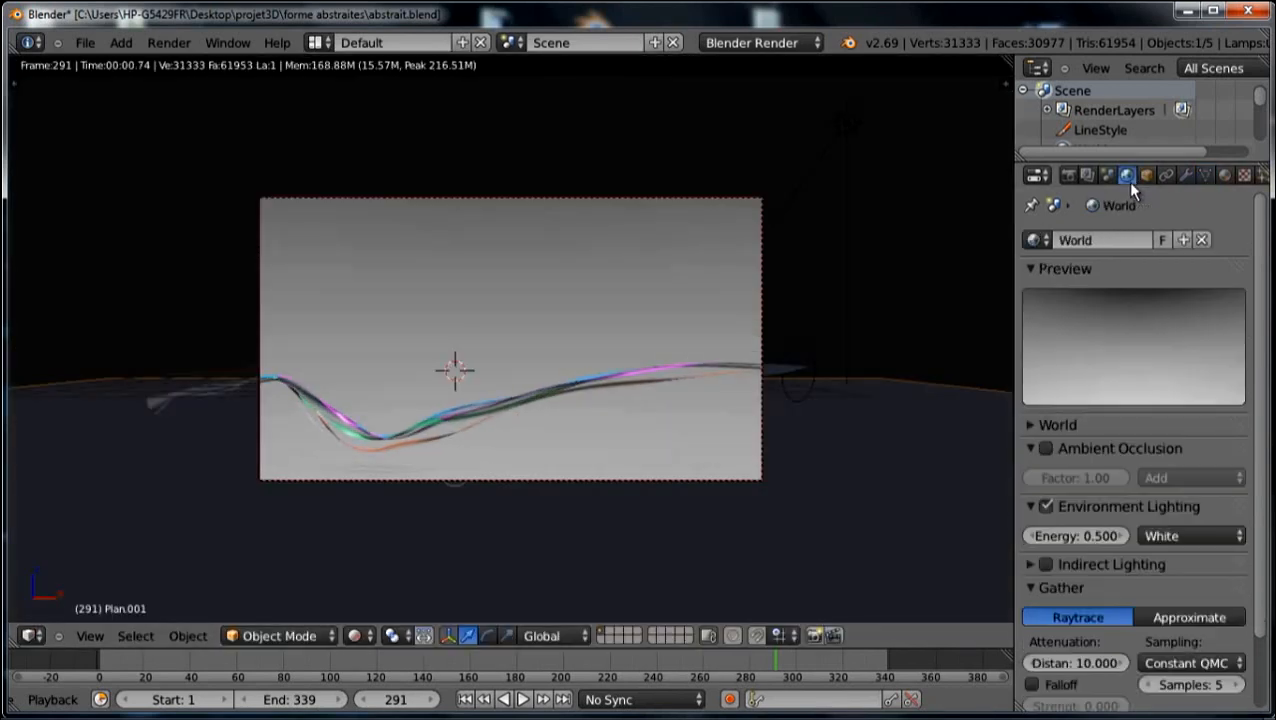
pyautogui.click(1224, 176)
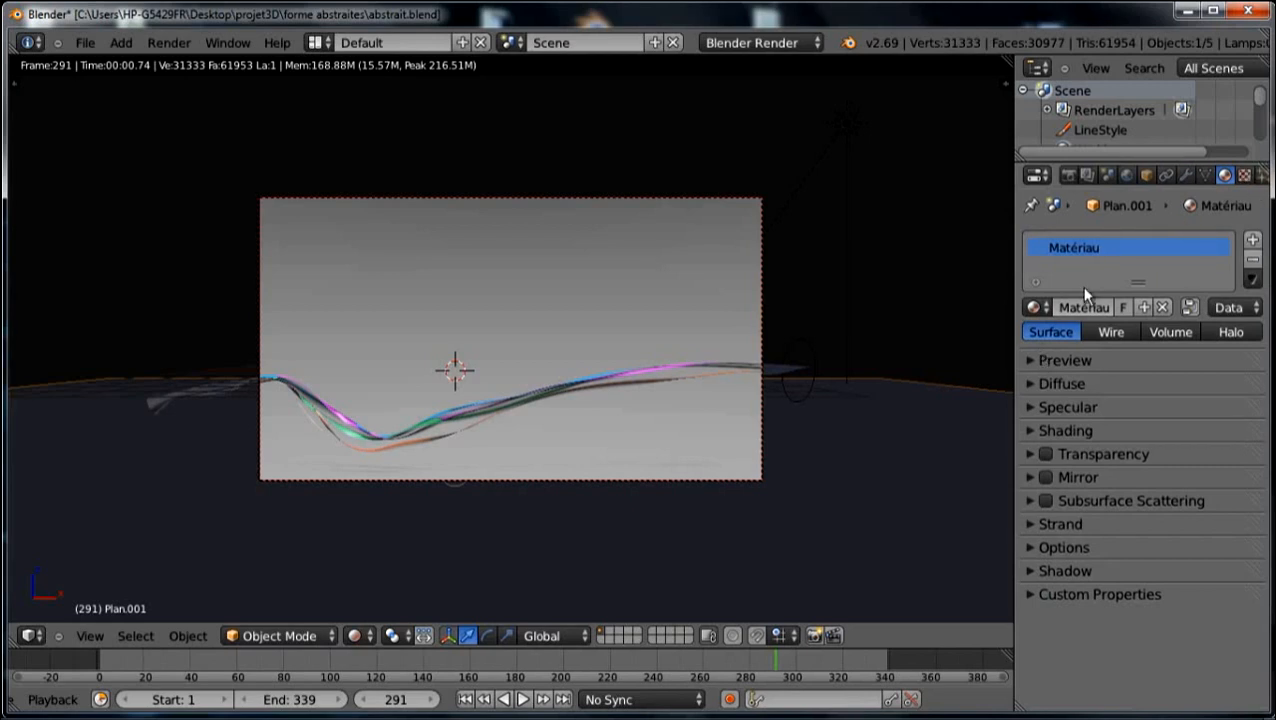
pyautogui.rightClick(760, 372)
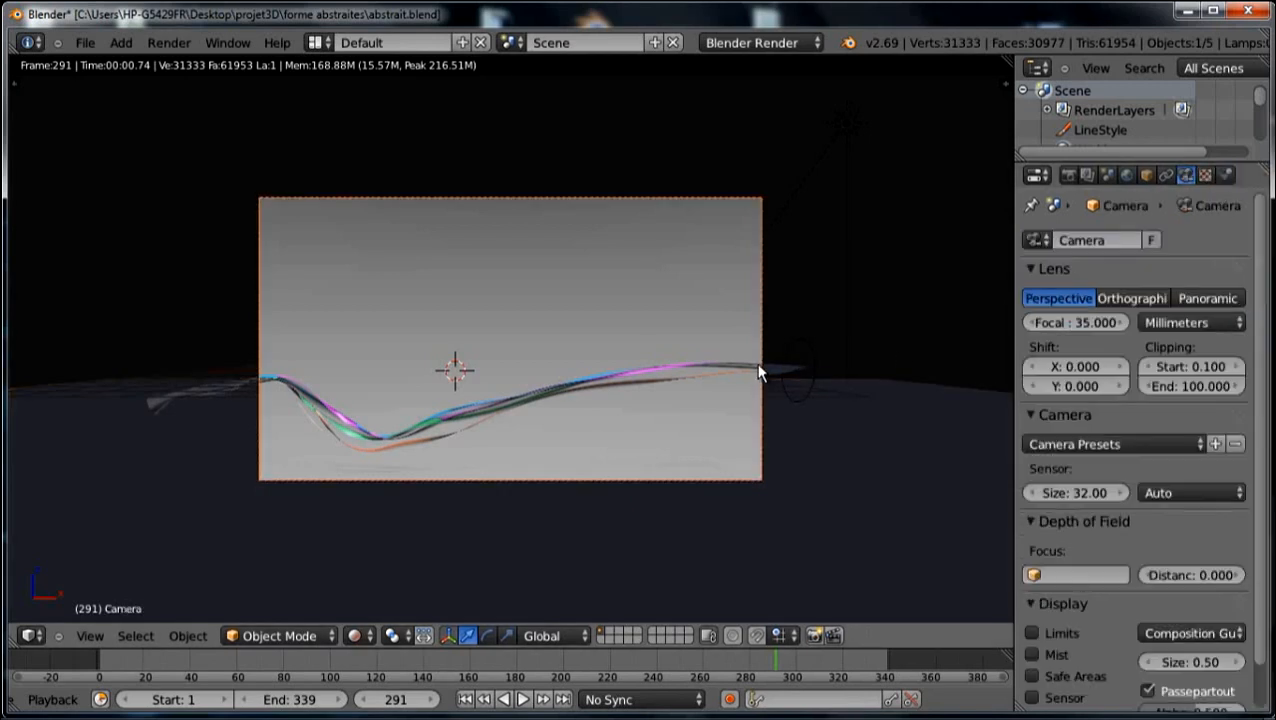
pyautogui.rightClick(725, 373)
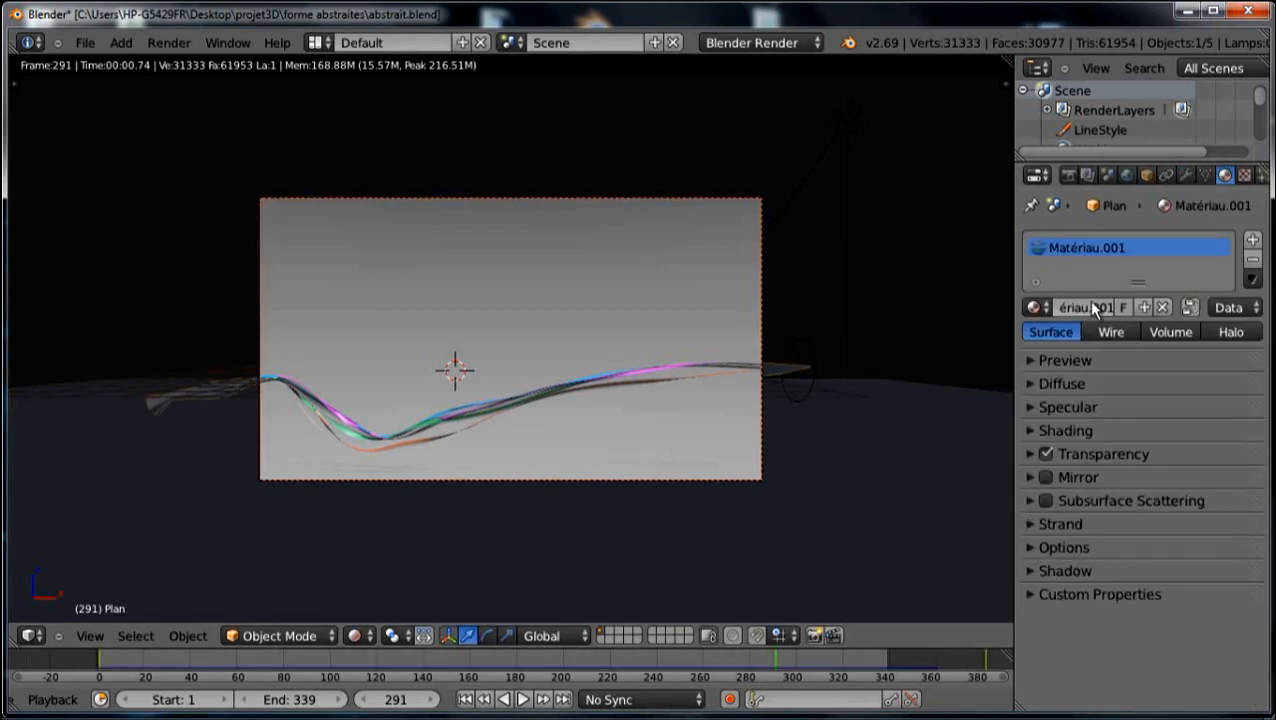
pyautogui.click(1037, 362)
pyautogui.click(1036, 362)
pyautogui.click(1030, 407)
pyautogui.moveTo(1061, 460); pyautogui.dragTo(1094, 460)
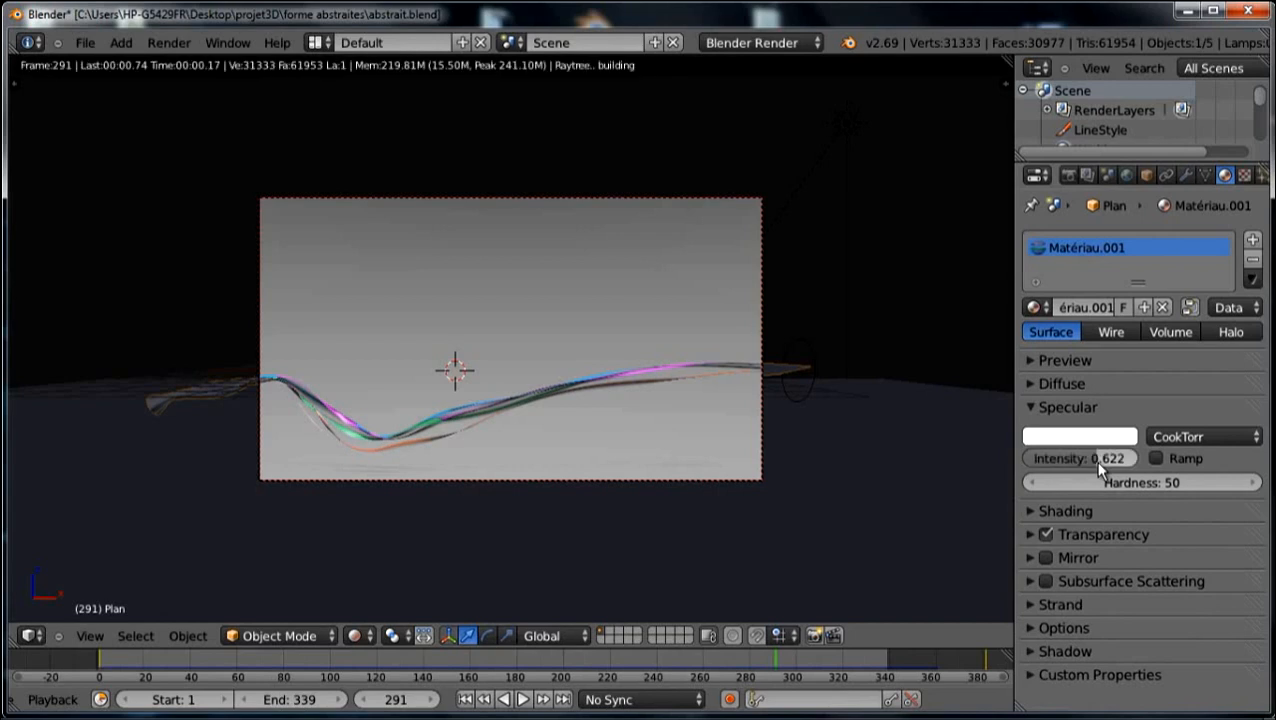
pyautogui.click(1030, 407)
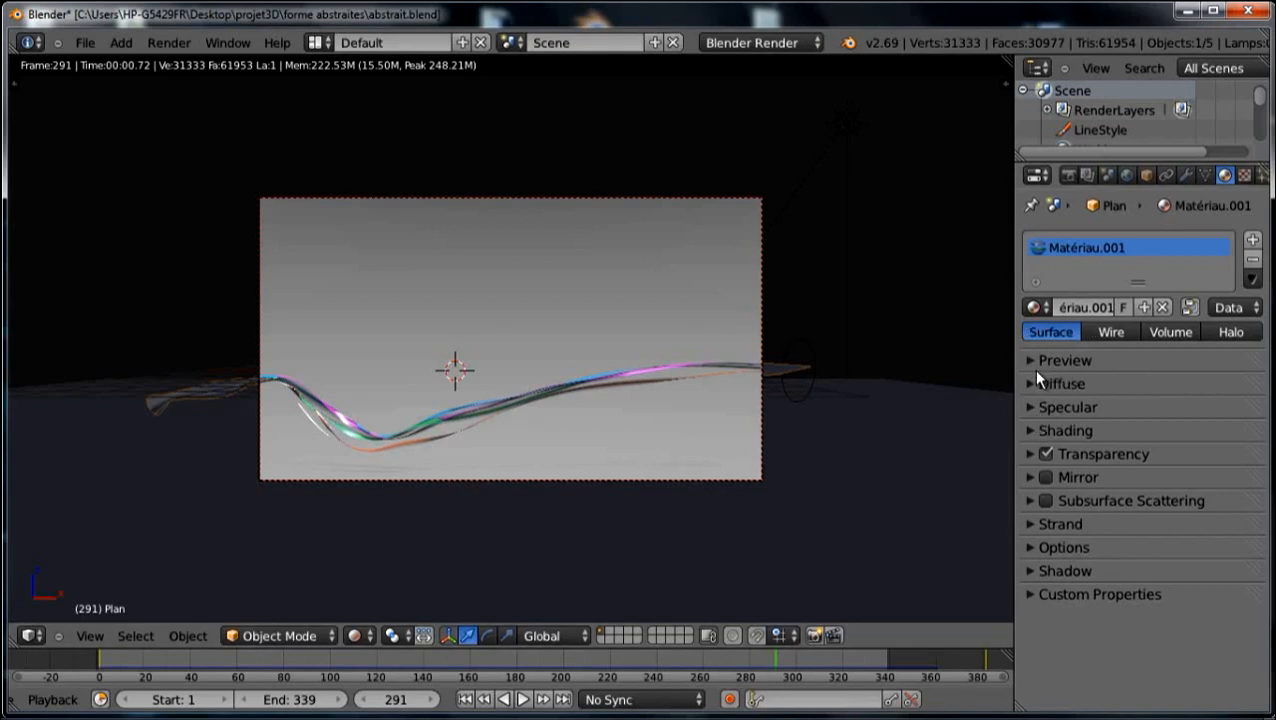
# Brighten colour stop 10 of the strip's blend texture ramp to a pale pink and review the neighbouring stops.
pyautogui.click(1244, 175)
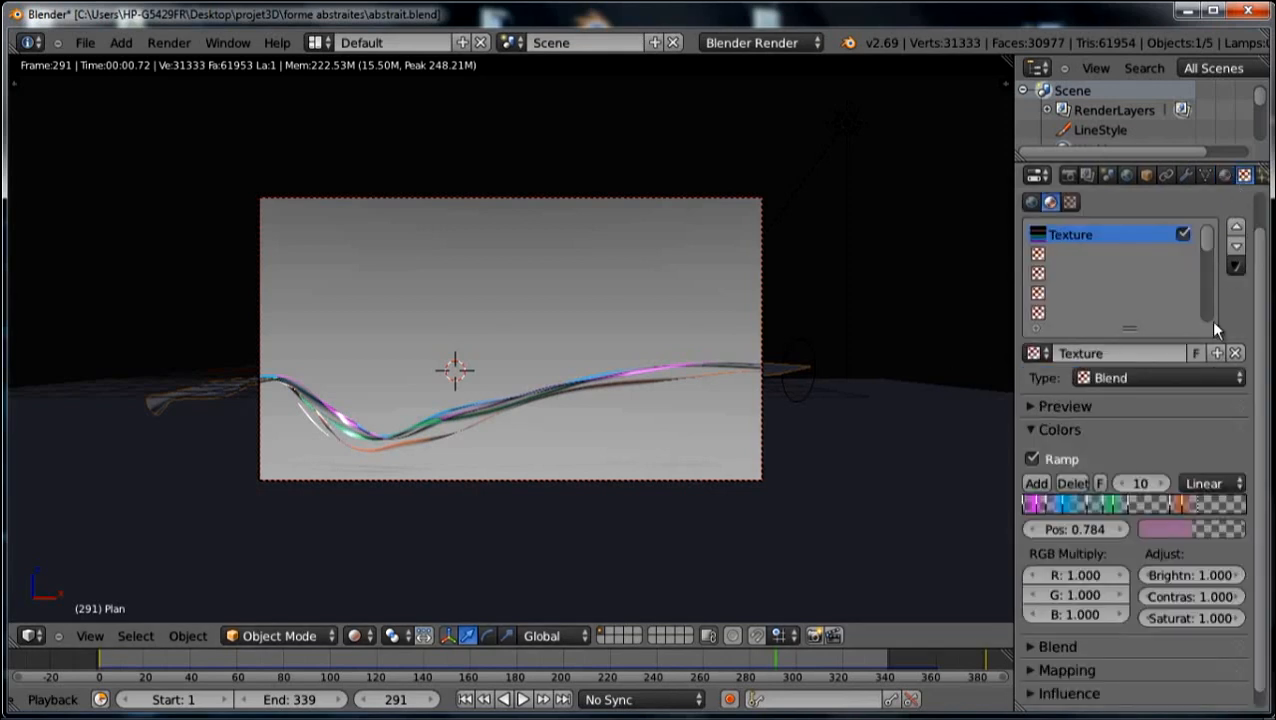
pyautogui.click(1169, 525)
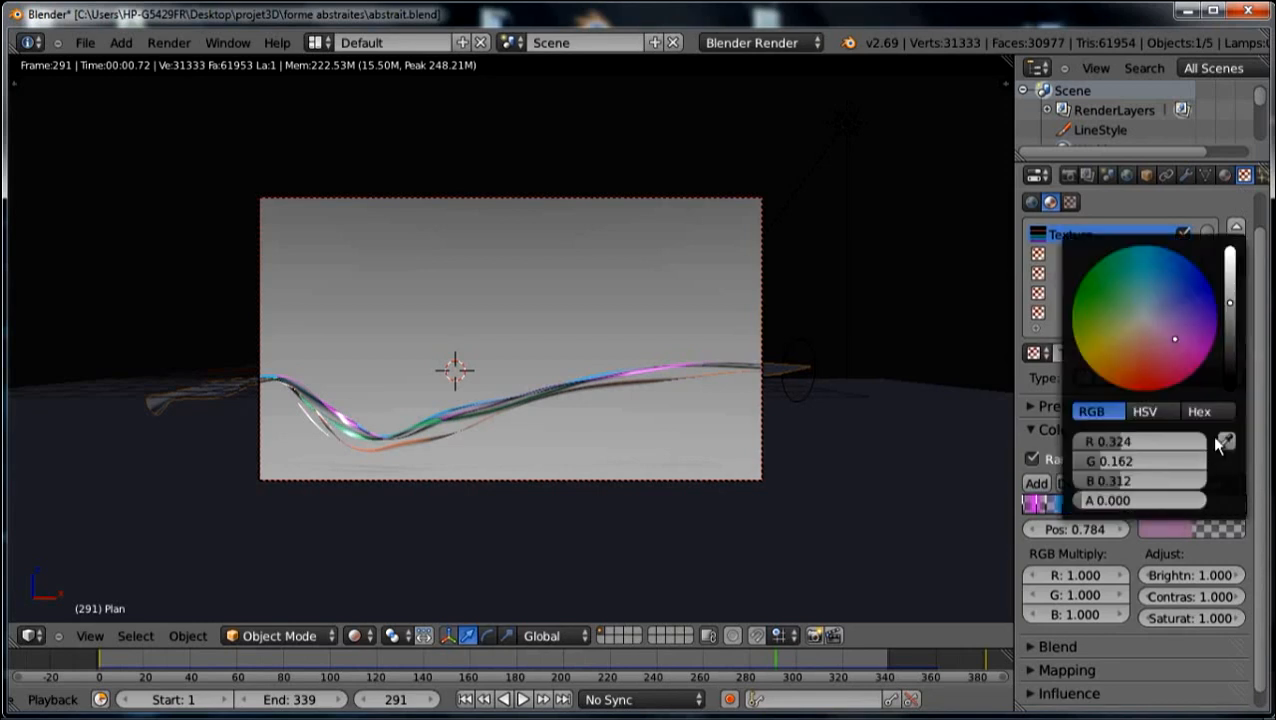
pyautogui.moveTo(1231, 302); pyautogui.dragTo(1235, 225)
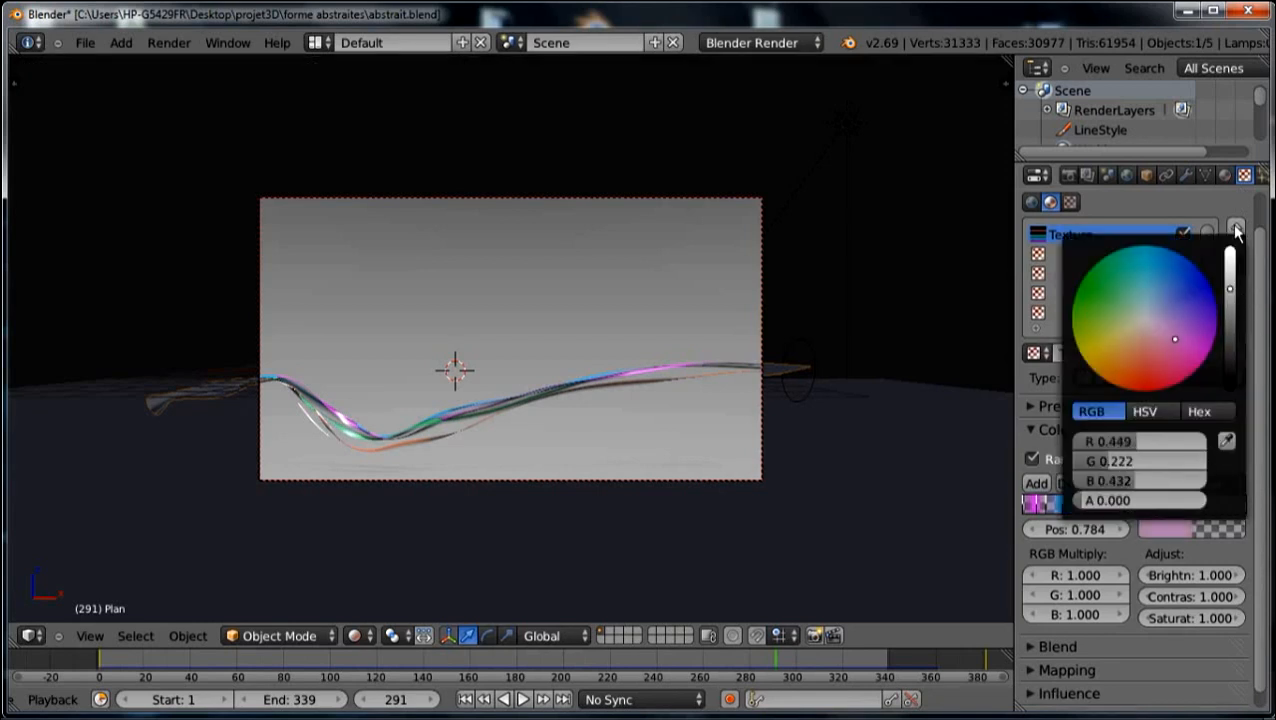
pyautogui.rightClick(1037, 515)
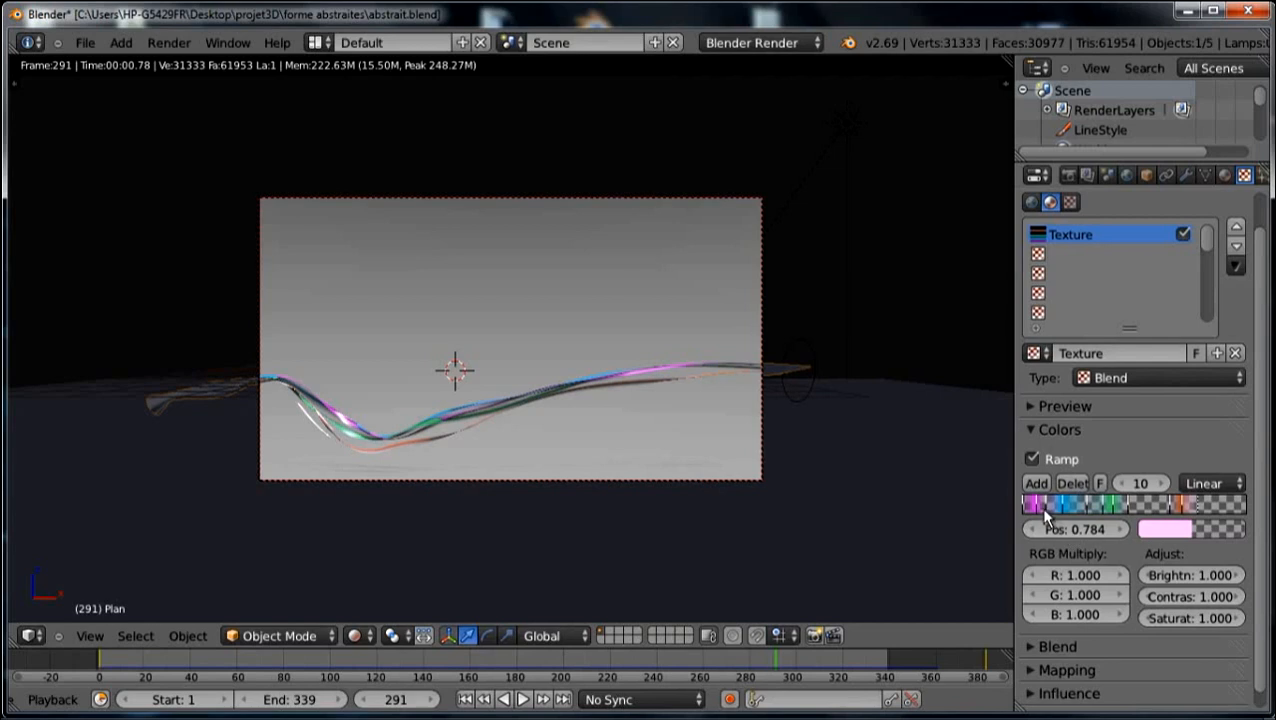
pyautogui.click(1038, 505)
pyautogui.click(1063, 507)
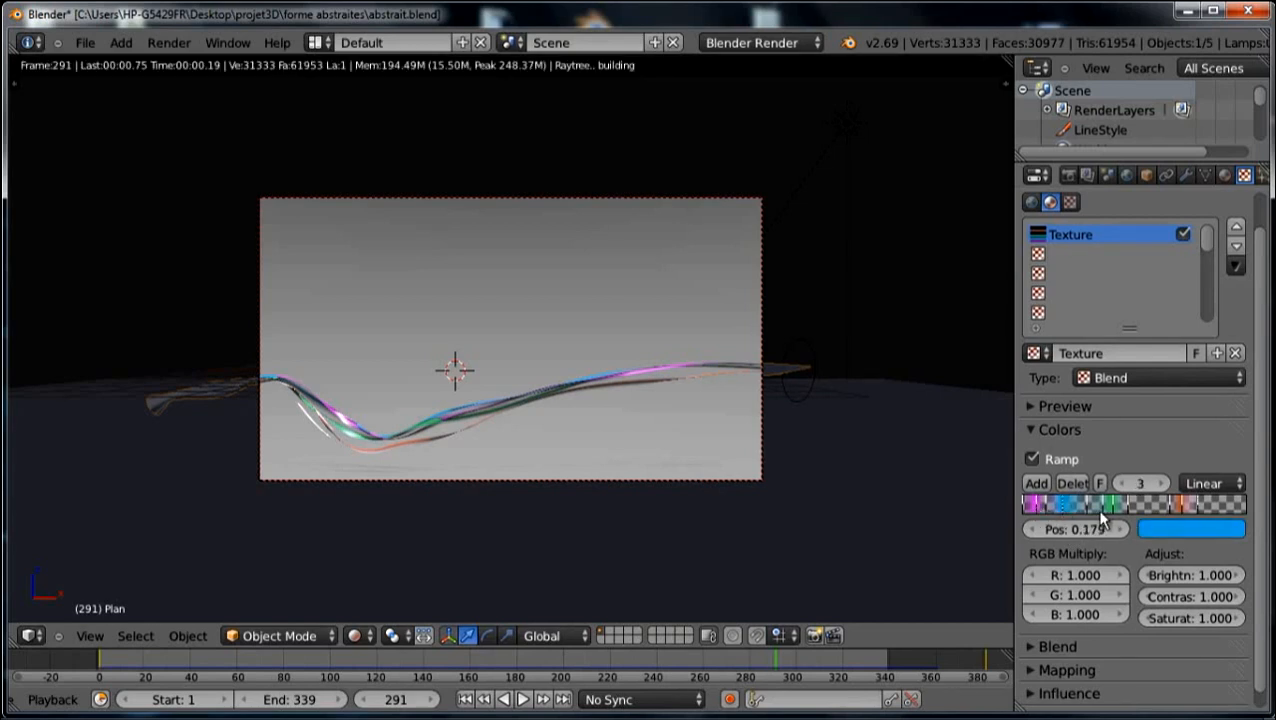
pyautogui.click(1224, 531)
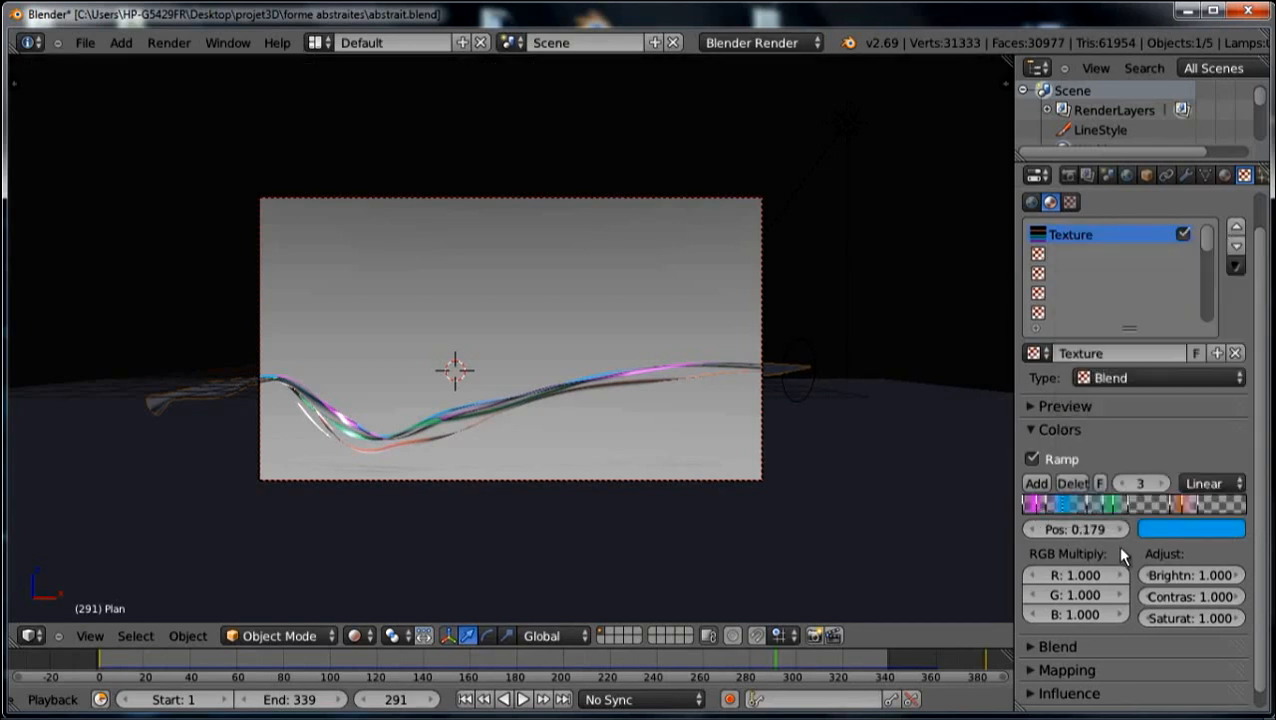
pyautogui.click(1192, 505)
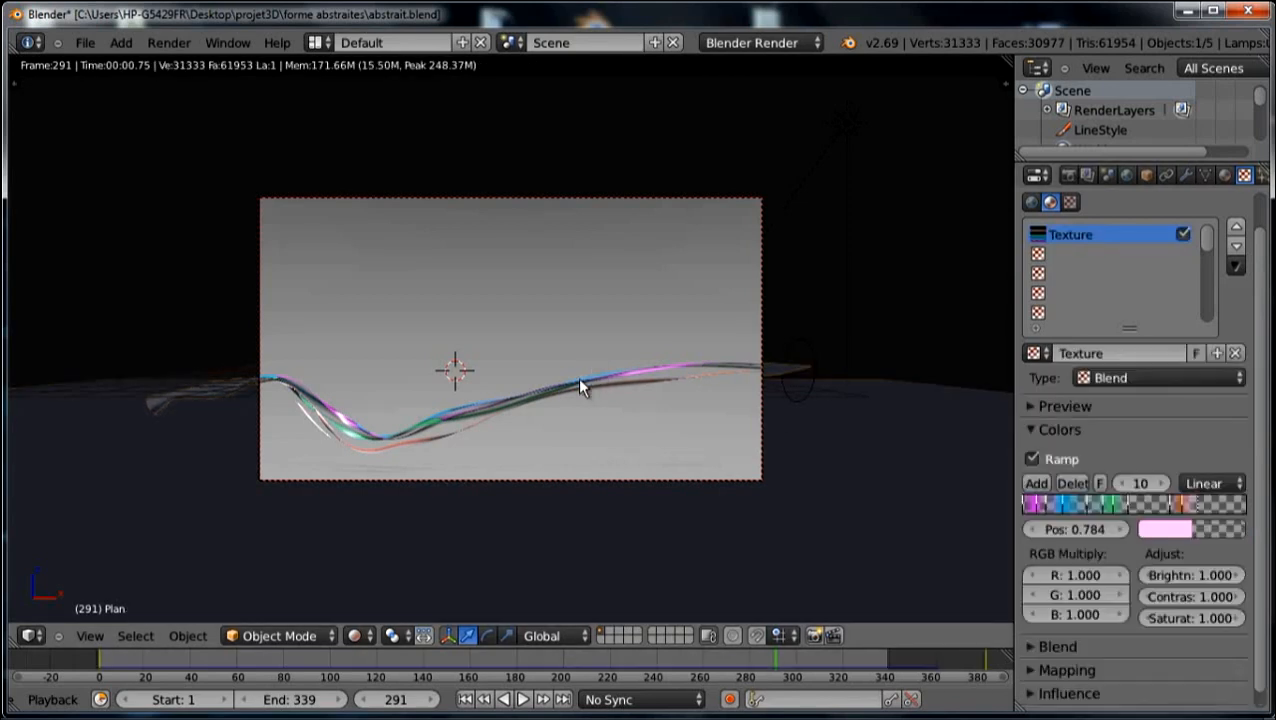
# Let the strip's material receive transparent shadows and check the result at frame 332.
pyautogui.click(1224, 175)
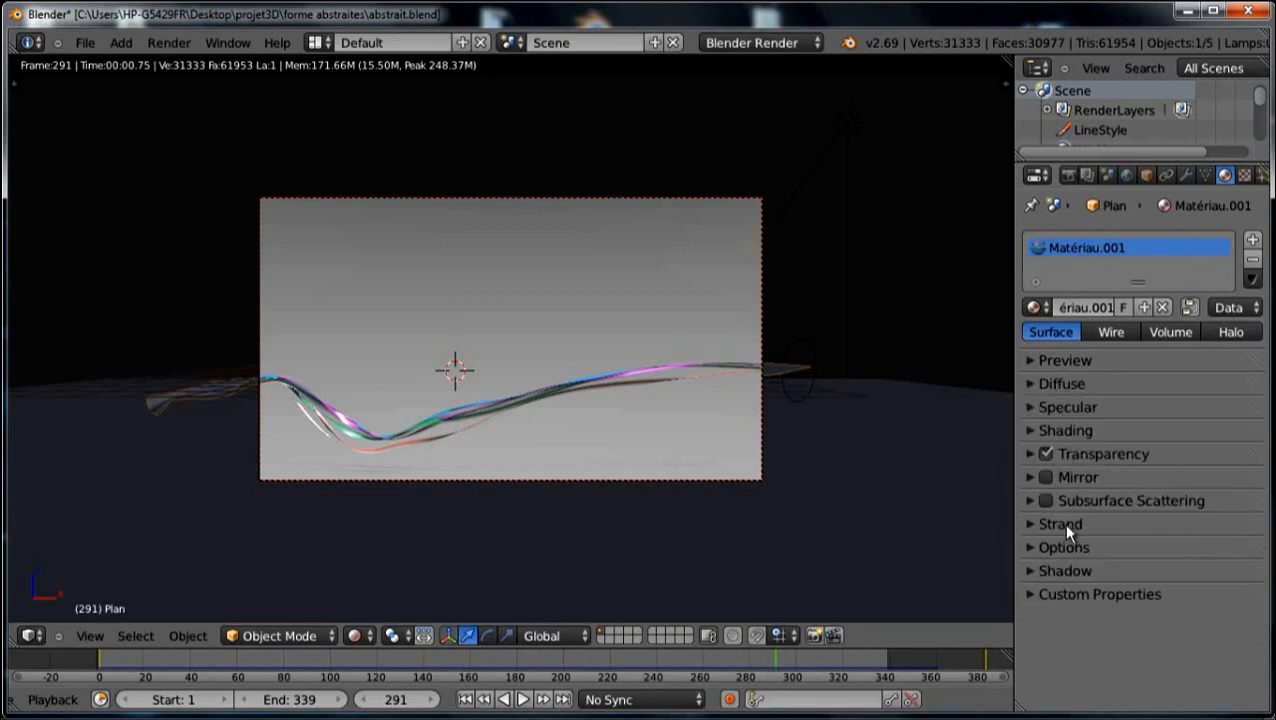
pyautogui.click(1056, 572)
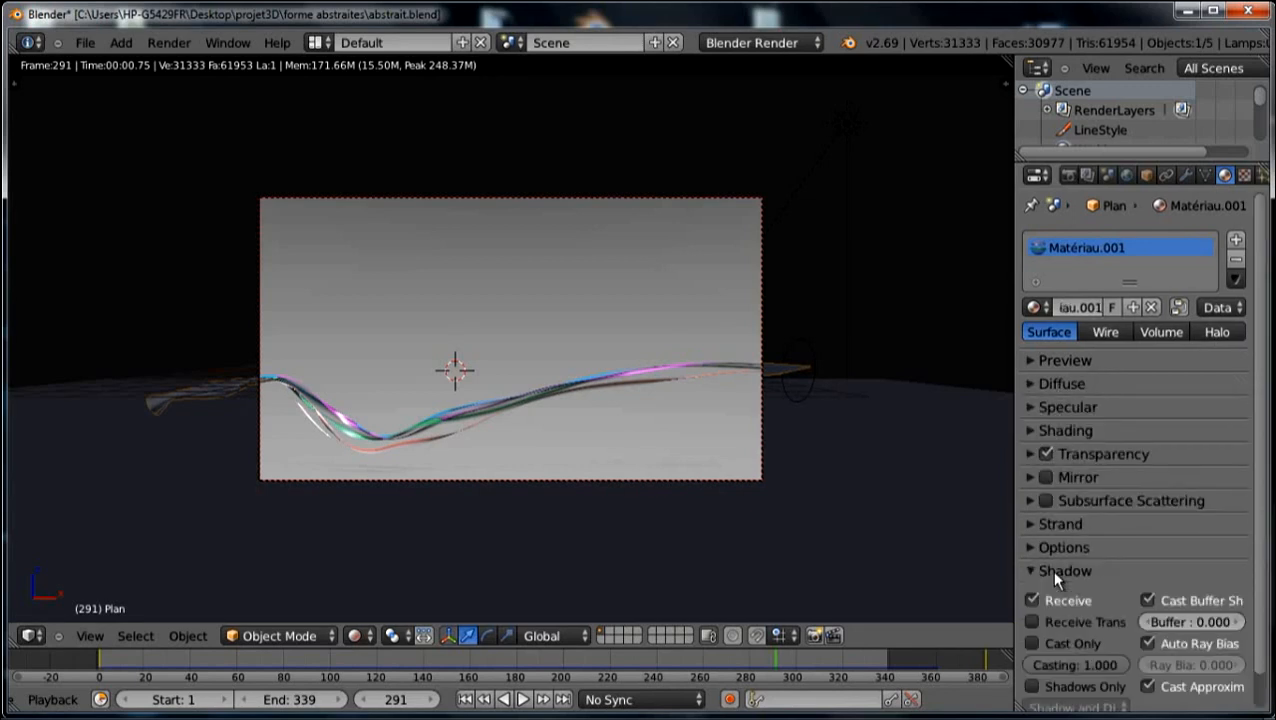
pyautogui.click(1031, 622)
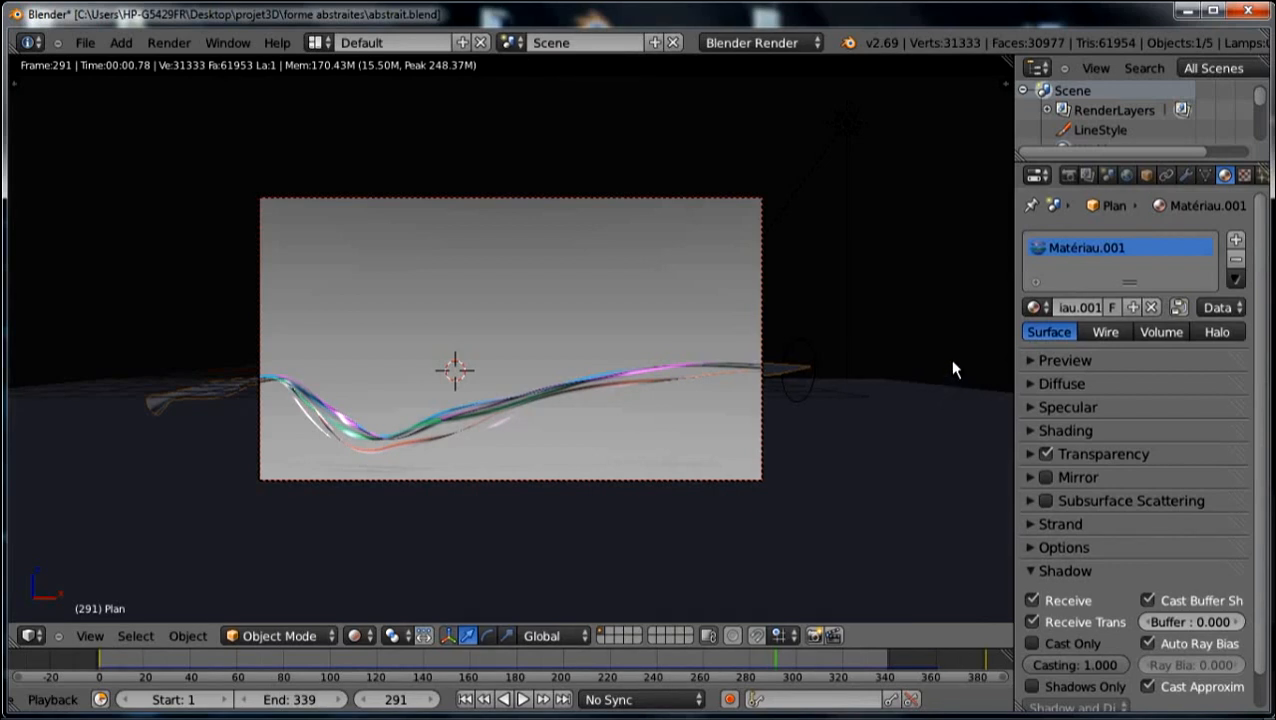
pyautogui.moveTo(793, 675); pyautogui.dragTo(866, 659)
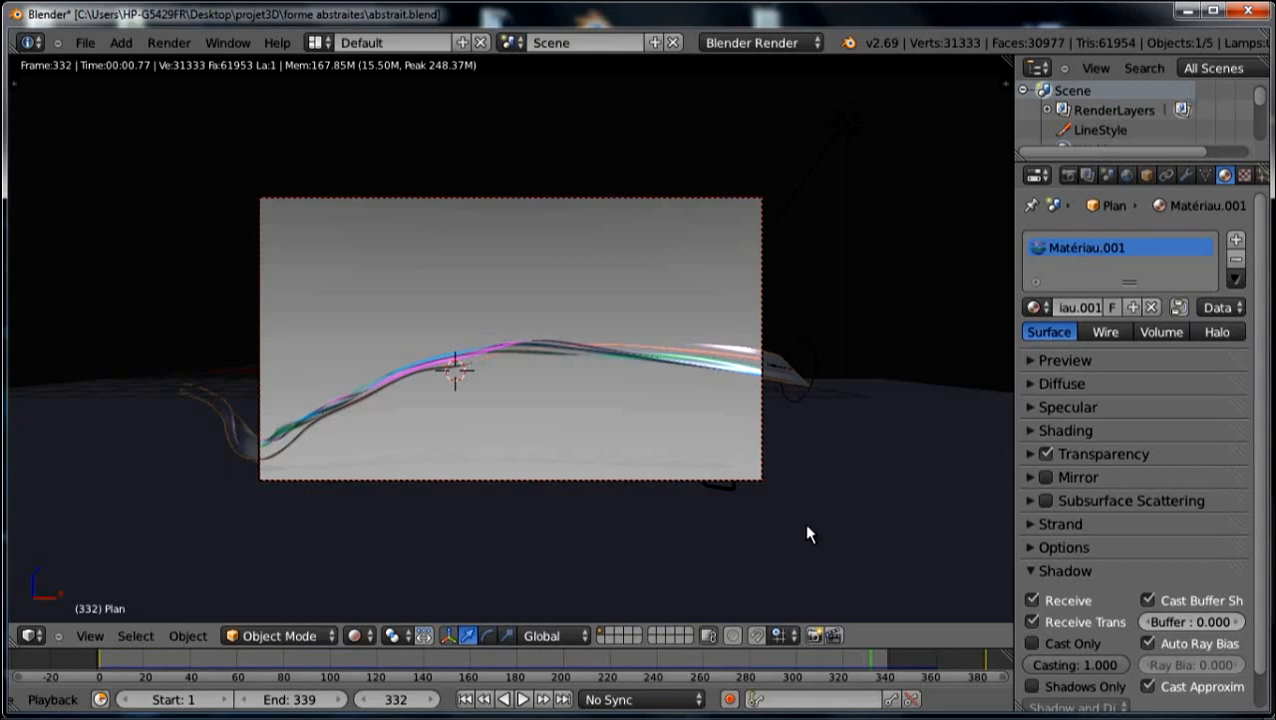
# Rotate the sun lamp around the global Z axis to light the strip and preview it at earlier frames.
pyautogui.rightClick(843, 123)
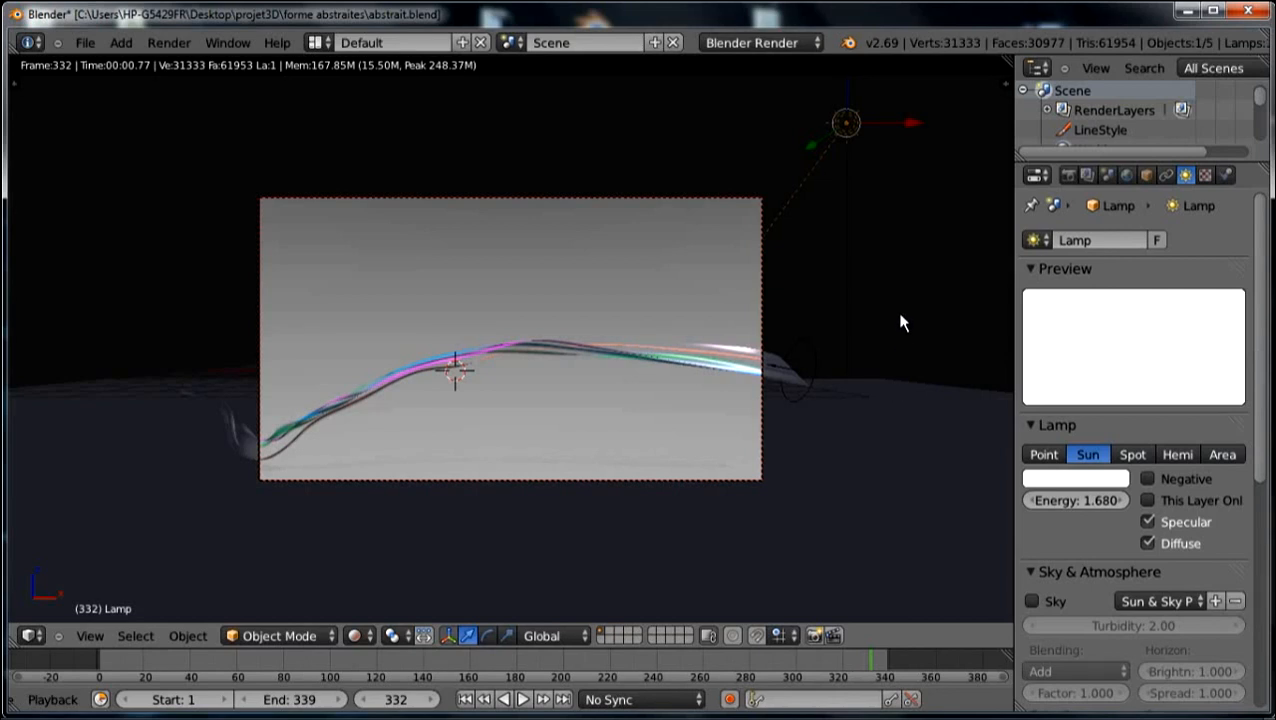
pyautogui.press('r')
pyautogui.press('z')
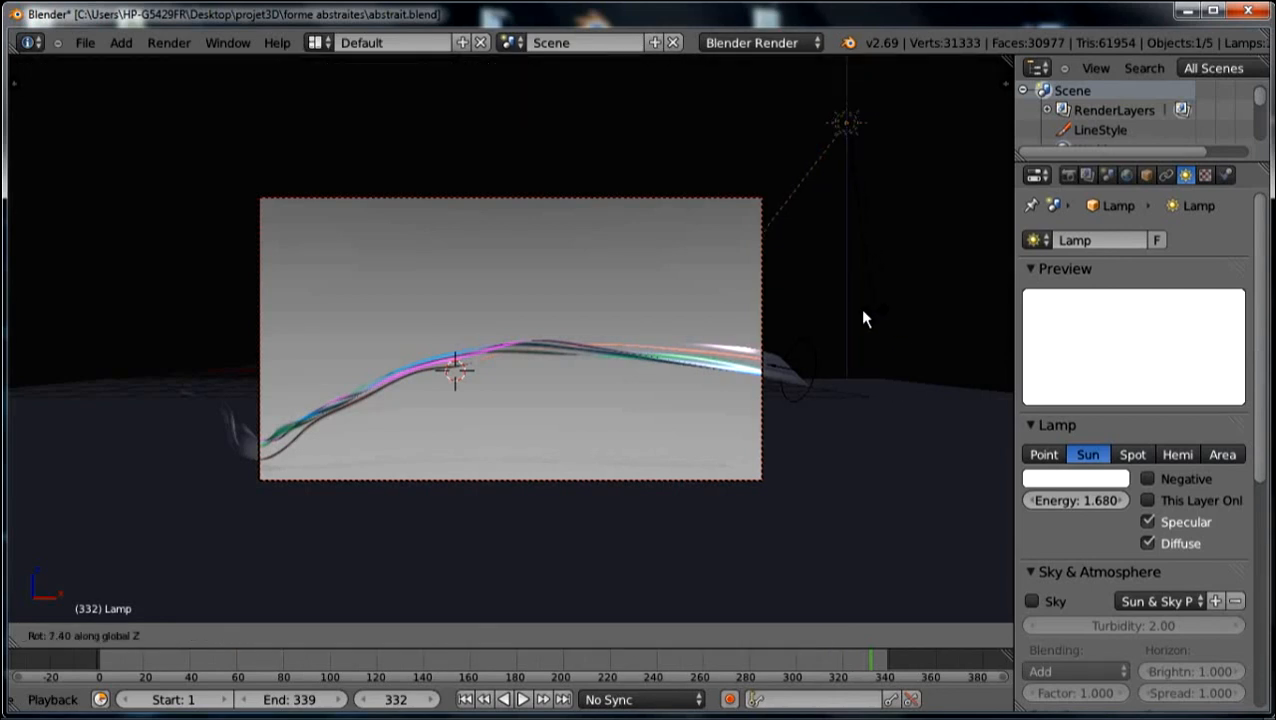
pyautogui.click(1030, 218)
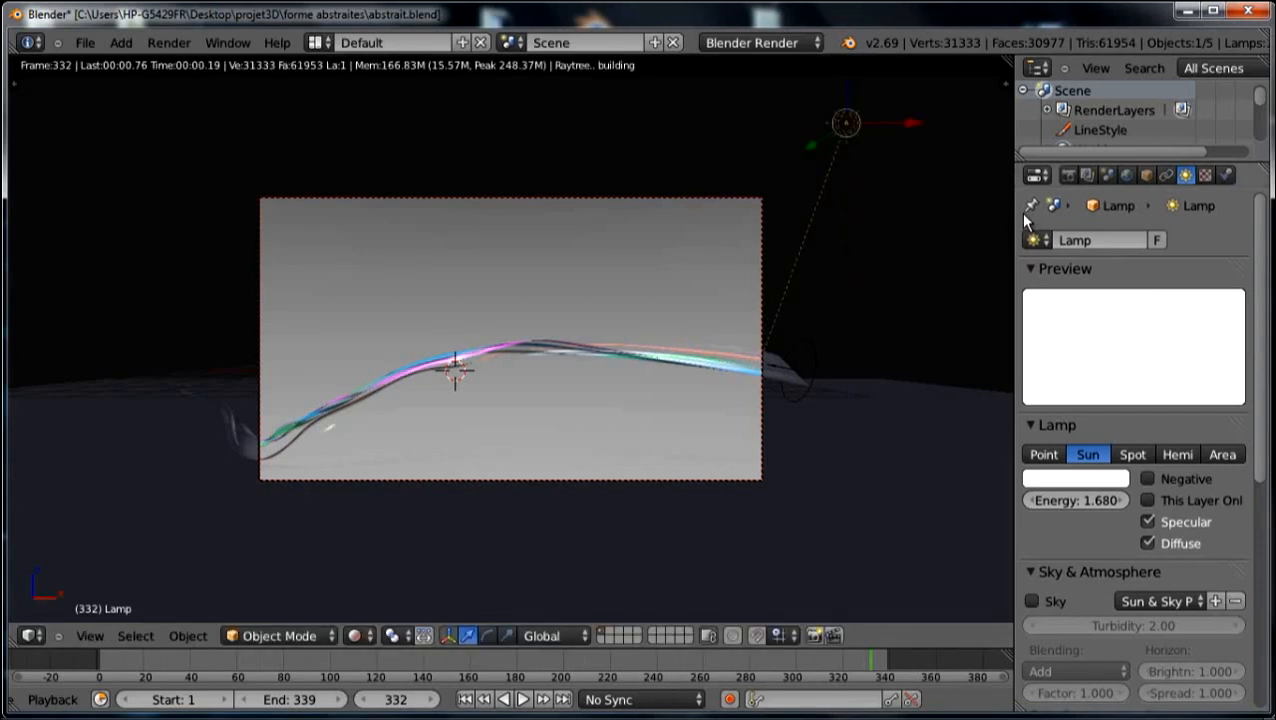
pyautogui.press('r')
pyautogui.press('z')
pyautogui.rightClick(898, 363)
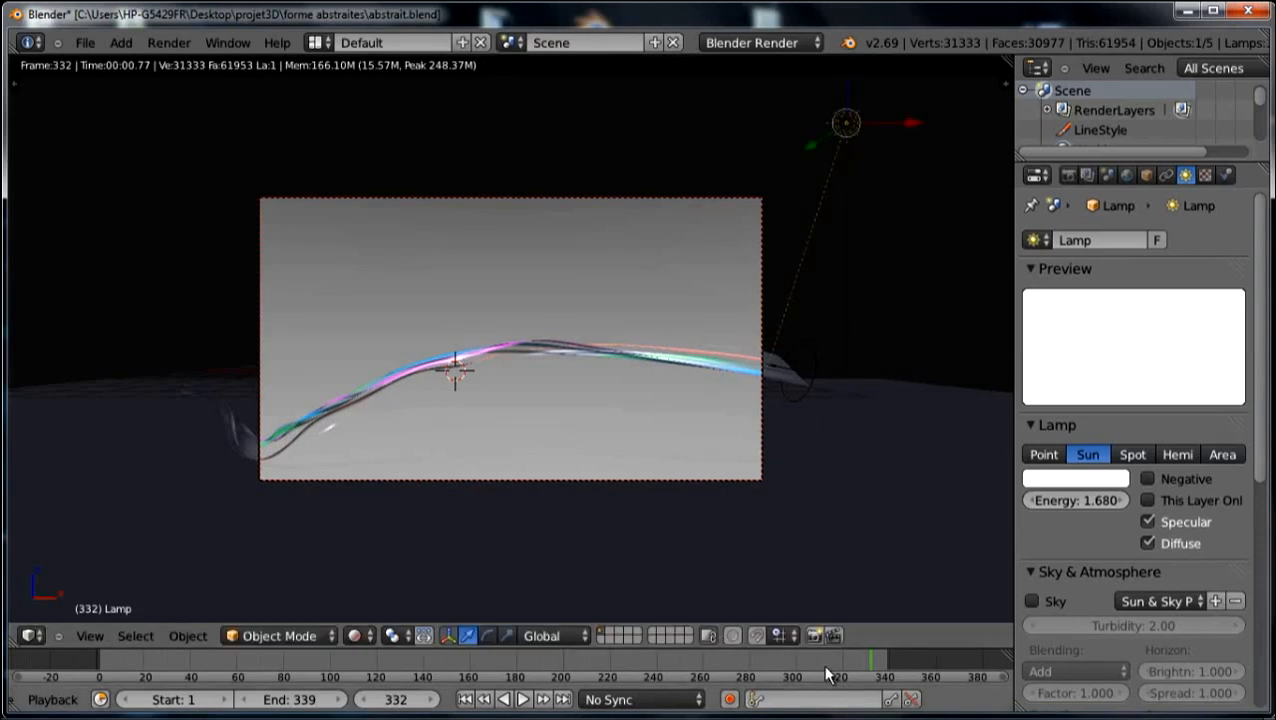
pyautogui.moveTo(874, 672); pyautogui.dragTo(615, 670)
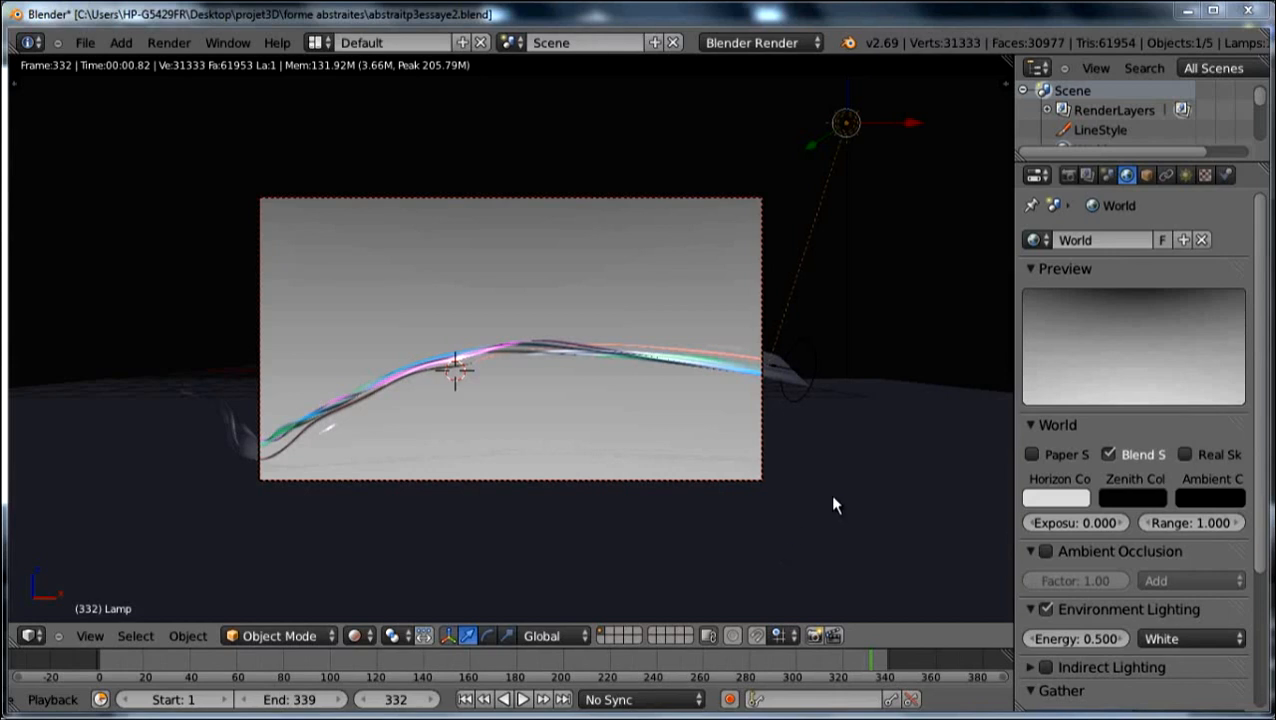
# Switch the viewport to solid shading and lower the camera along the global Z axis.
pyautogui.click(357, 637)
pyautogui.click(358, 572)
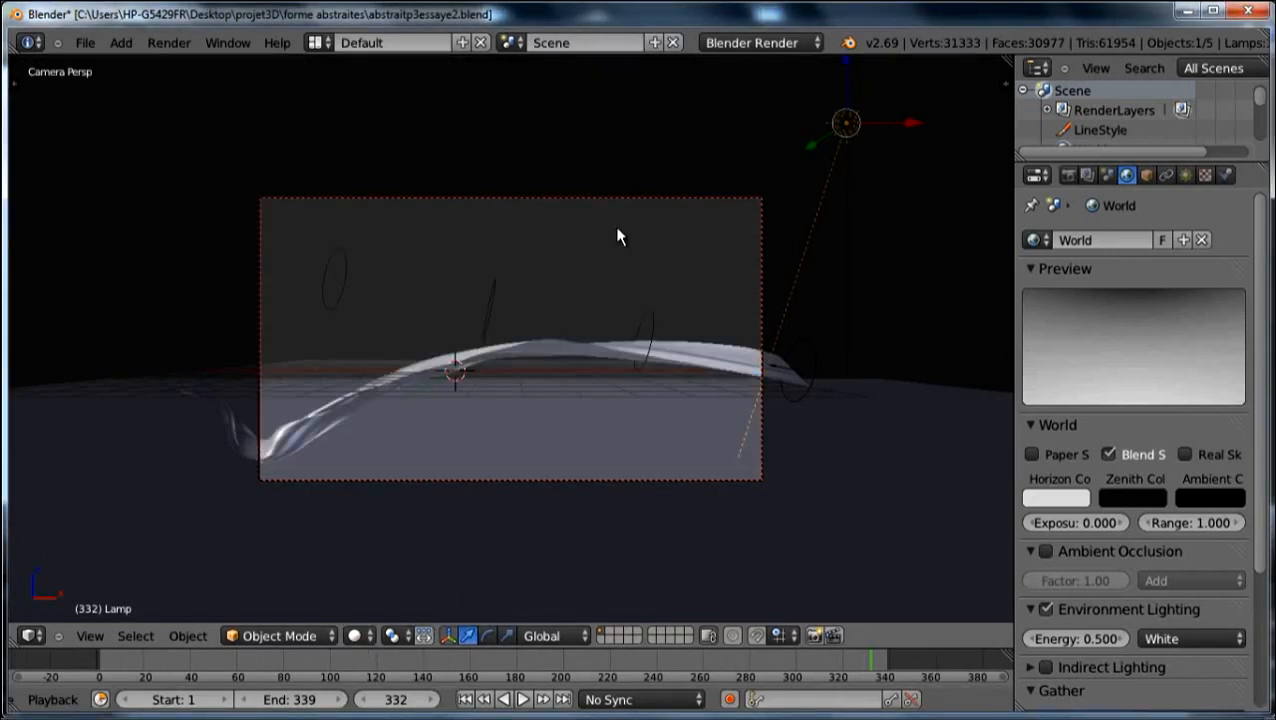
pyautogui.rightClick(584, 200)
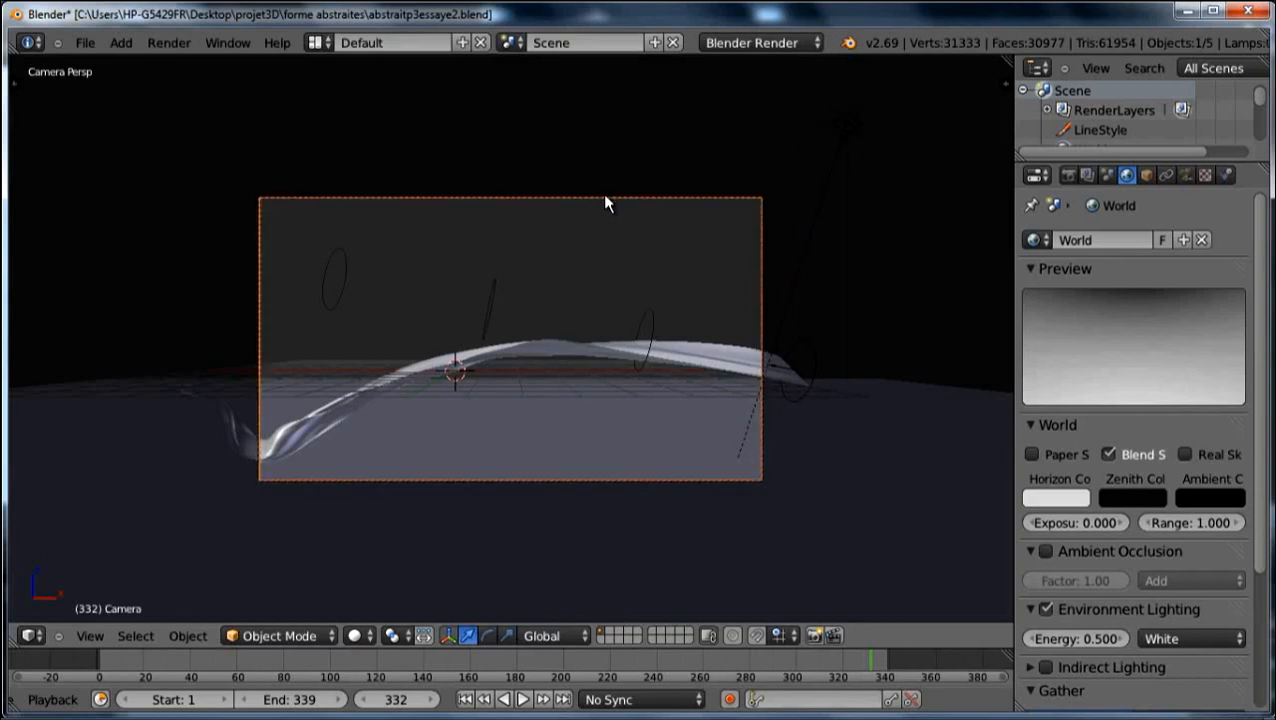
pyautogui.press('g')
pyautogui.press('z')
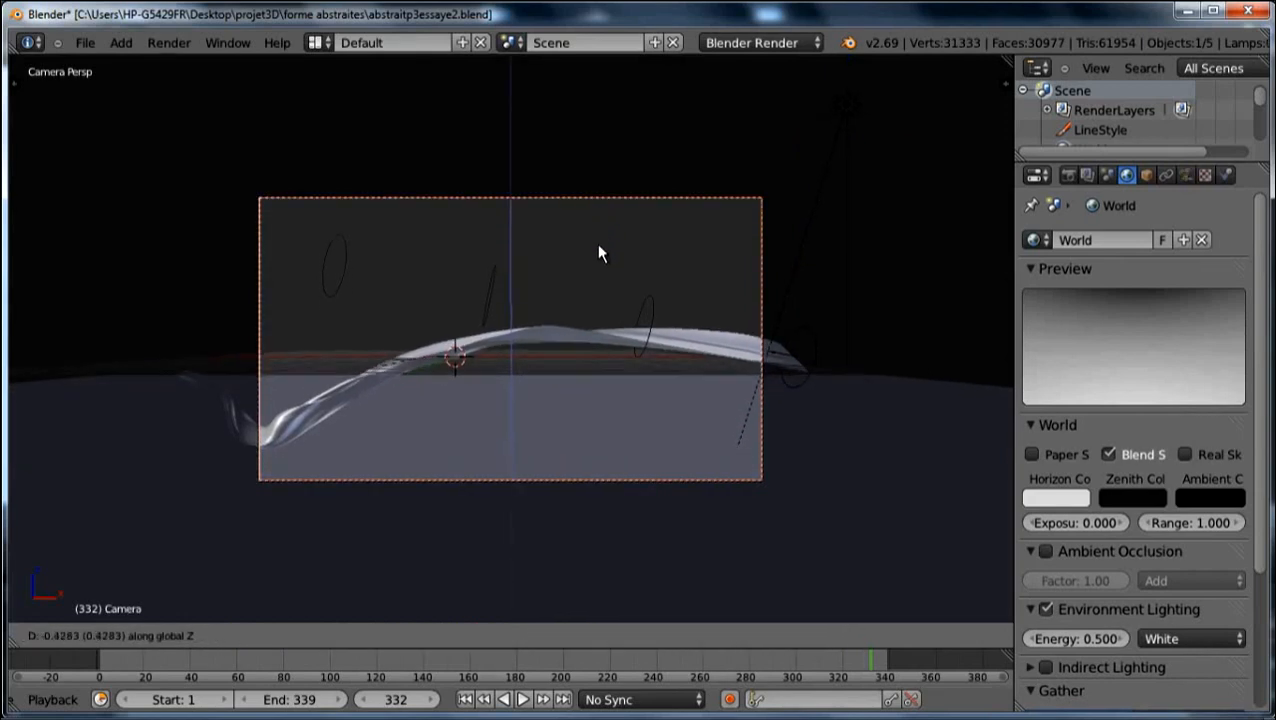
pyautogui.click(597, 300)
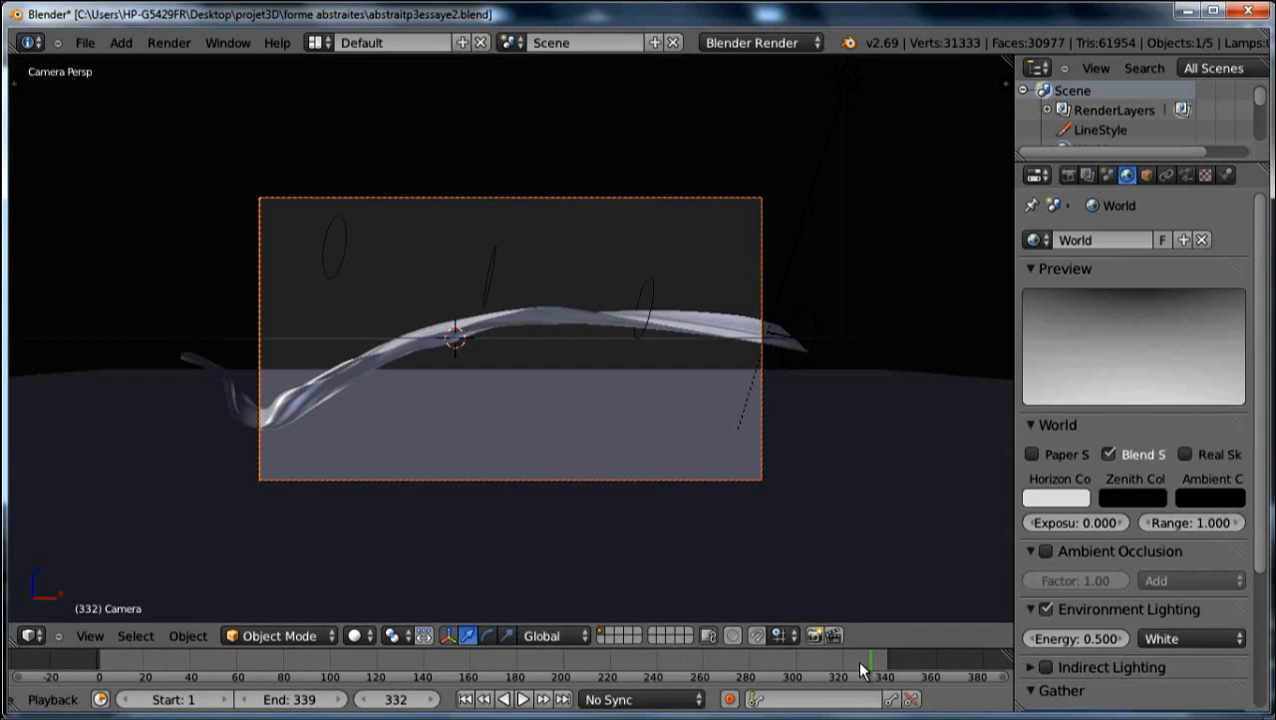
# Go to frame 277 and draw a freehand circle around the strip's free end outside the camera frame.
pyautogui.moveTo(860, 668)
pyautogui.mouseDown()
pyautogui.moveTo(561, 660)
pyautogui.moveTo(390, 697)
pyautogui.moveTo(120, 697)
pyautogui.moveTo(77, 709)
pyautogui.moveTo(862, 712)
pyautogui.moveTo(743, 712)
pyautogui.mouseUp()
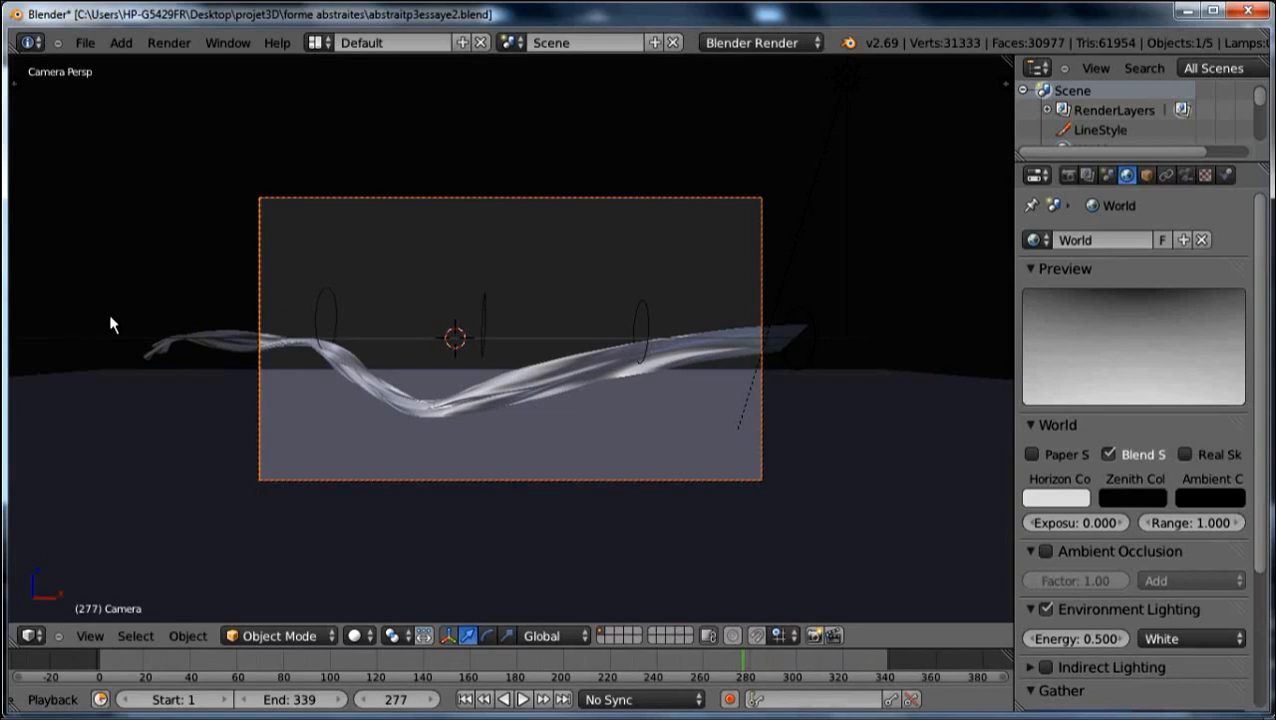
pyautogui.moveTo(117, 298)
pyautogui.mouseDown()
pyautogui.moveTo(154, 419)
pyautogui.moveTo(245, 289)
pyautogui.moveTo(95, 379)
pyautogui.moveTo(240, 310)
pyautogui.mouseUp()
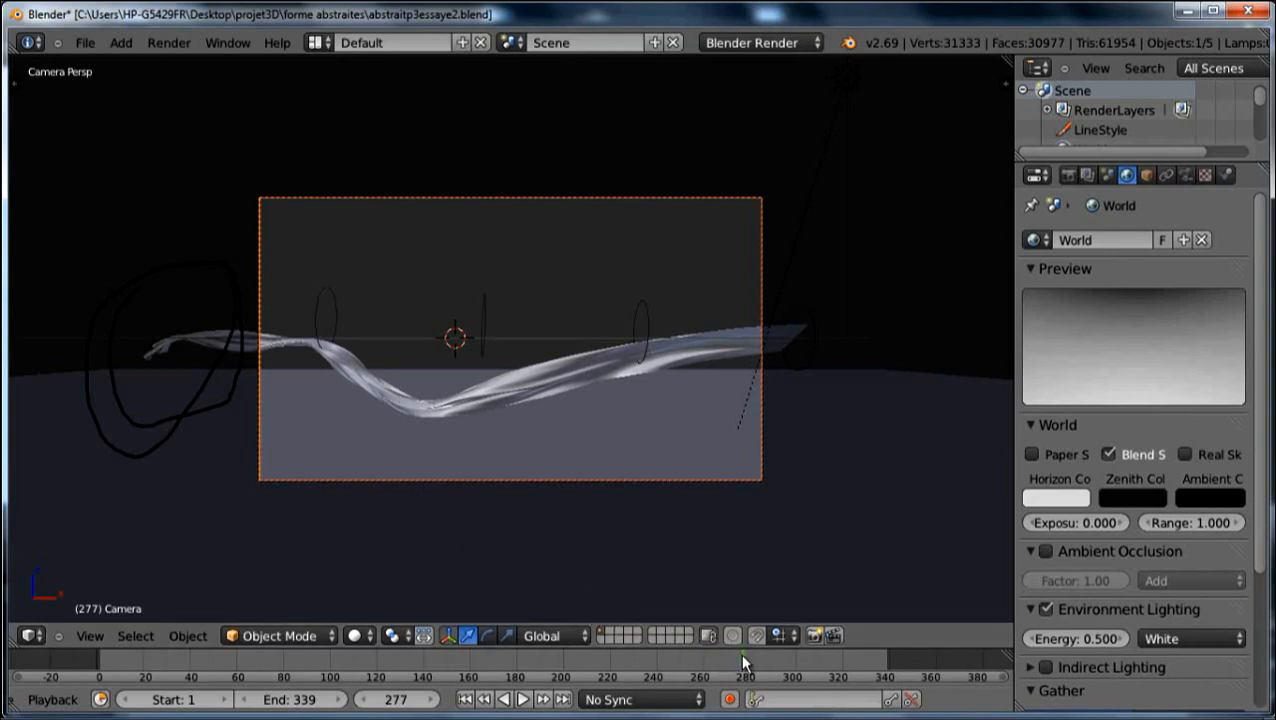
# Insert a location keyframe for the camera at frame 276.
pyautogui.moveTo(740, 660)
pyautogui.mouseDown()
pyautogui.moveTo(883, 660)
pyautogui.moveTo(599, 654)
pyautogui.moveTo(756, 656)
pyautogui.moveTo(737, 656)
pyautogui.mouseUp()
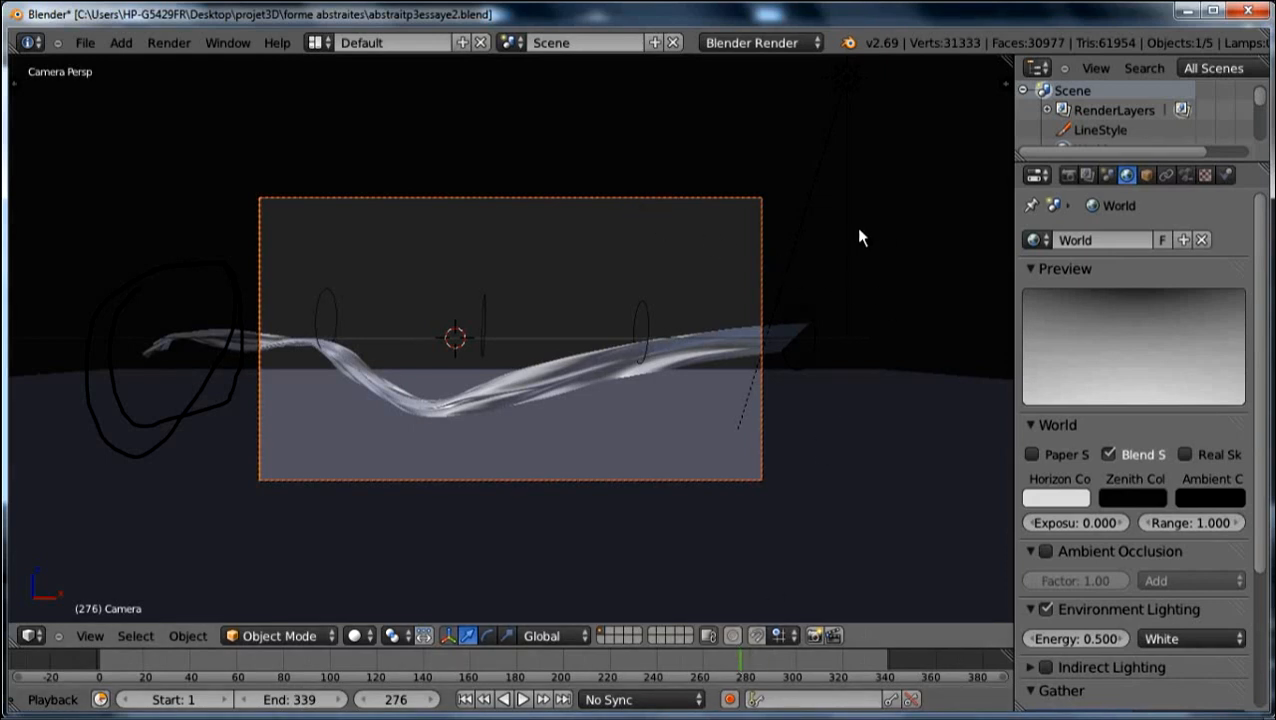
pyautogui.press('i')
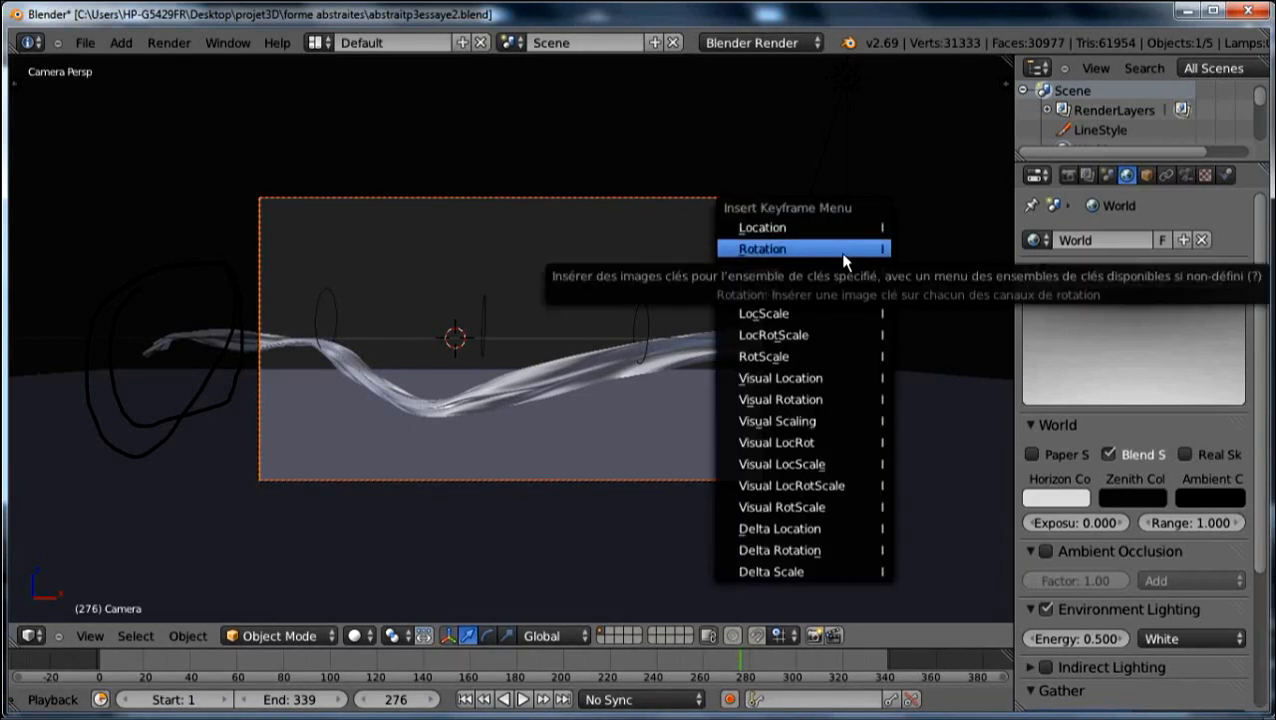
pyautogui.click(842, 229)
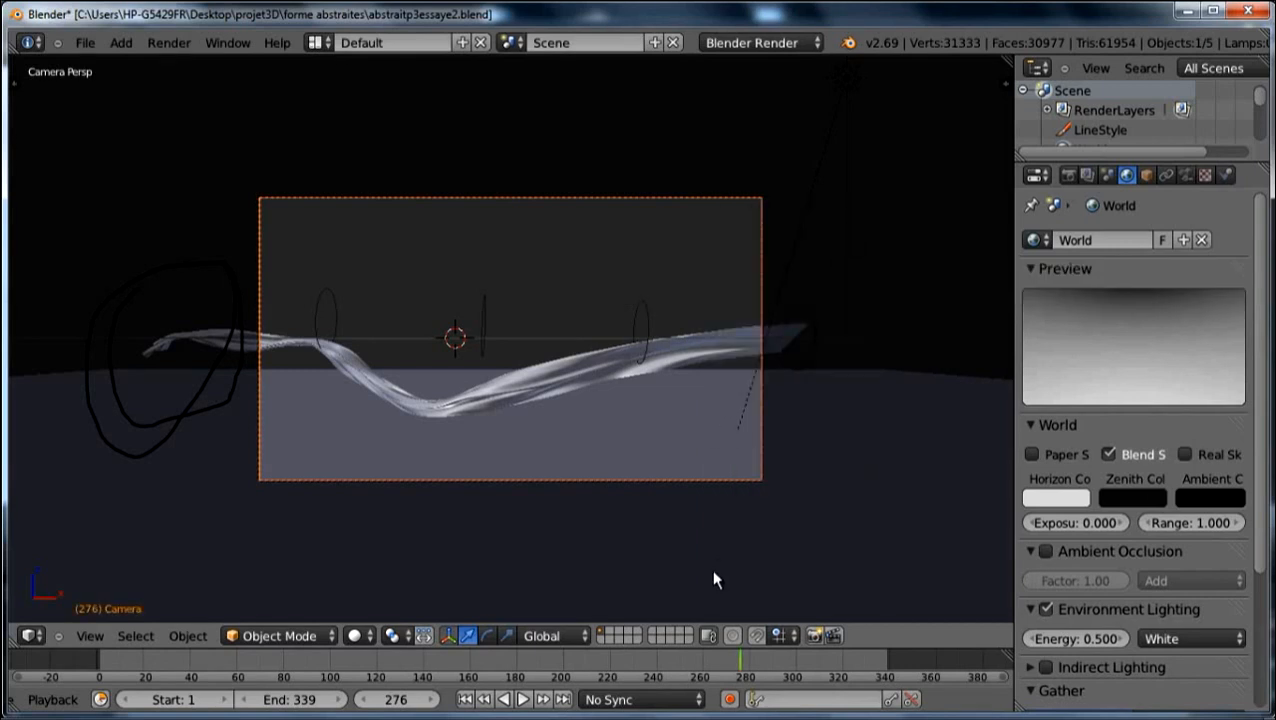
# Go to frame 211 and insert a location keyframe for the camera.
pyautogui.moveTo(738, 662); pyautogui.dragTo(589, 652)
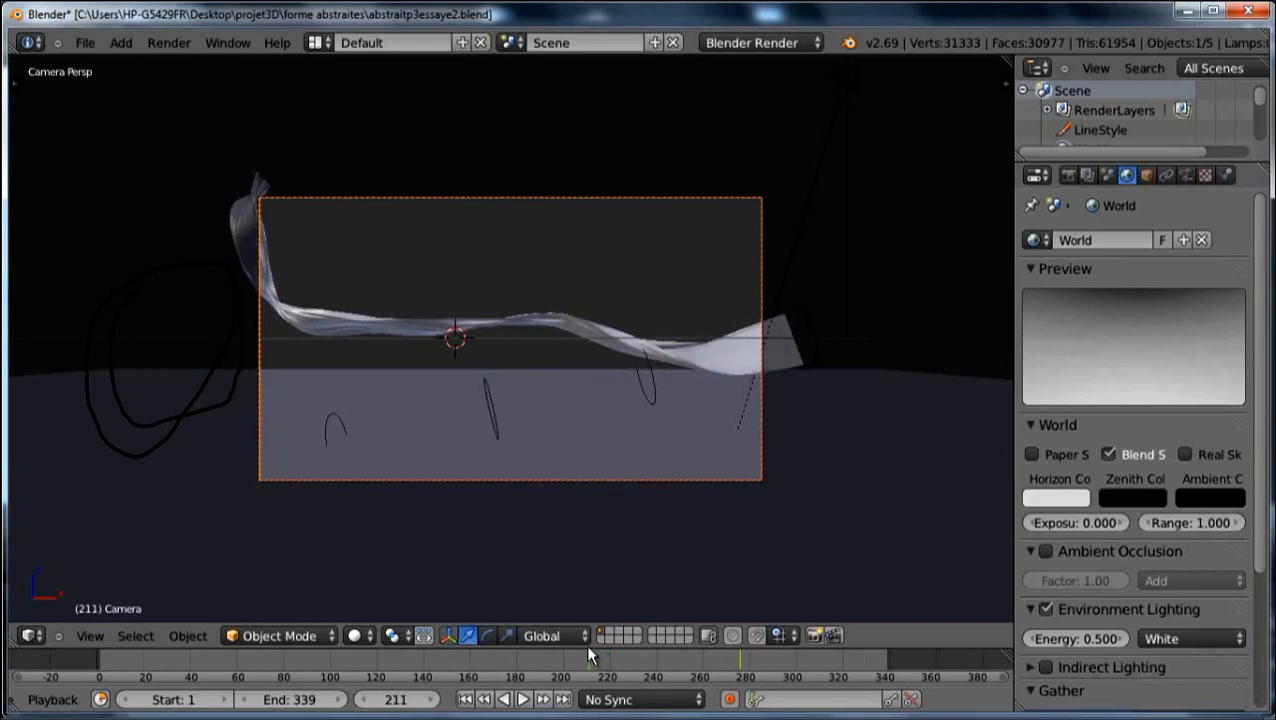
pyautogui.press('i')
pyautogui.click(925, 207)
# Go to frame 4, shift the camera in the negative global X direction and pull it back along global Y.
pyautogui.moveTo(589, 662)
pyautogui.mouseDown()
pyautogui.moveTo(260, 644)
pyautogui.moveTo(103, 649)
pyautogui.moveTo(154, 667)
pyautogui.moveTo(106, 654)
pyautogui.mouseUp()
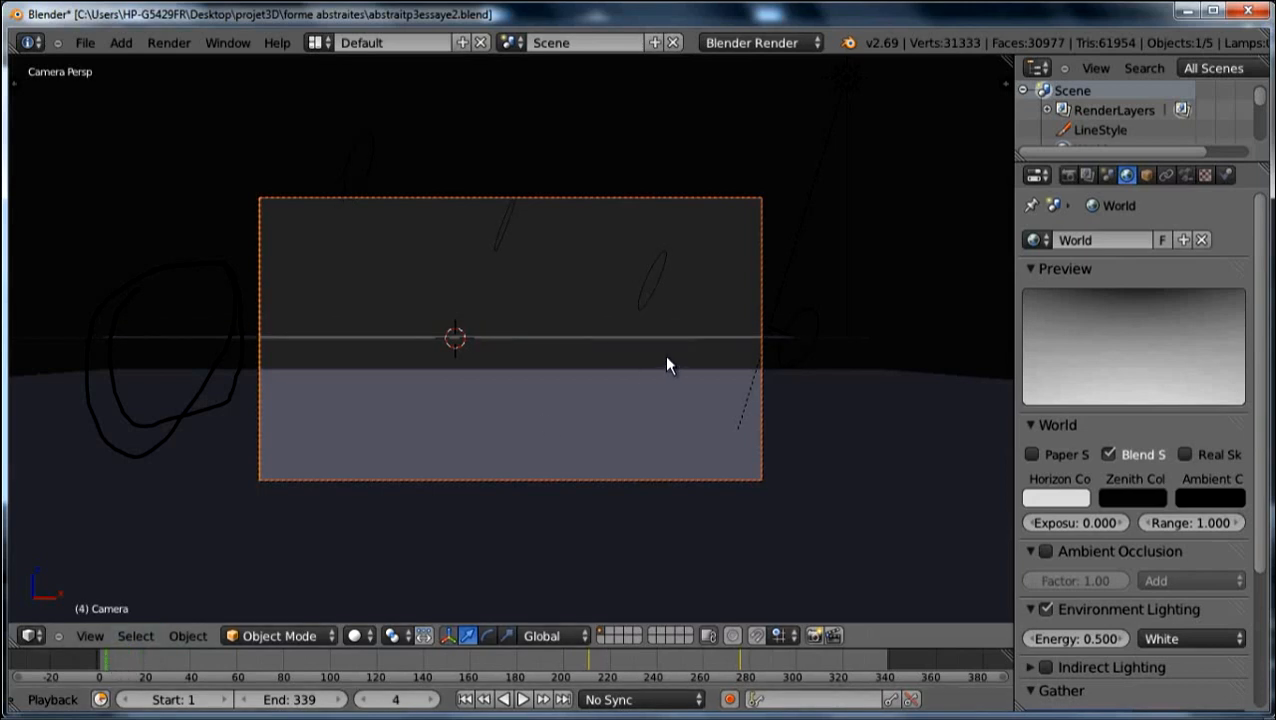
pyautogui.press('g')
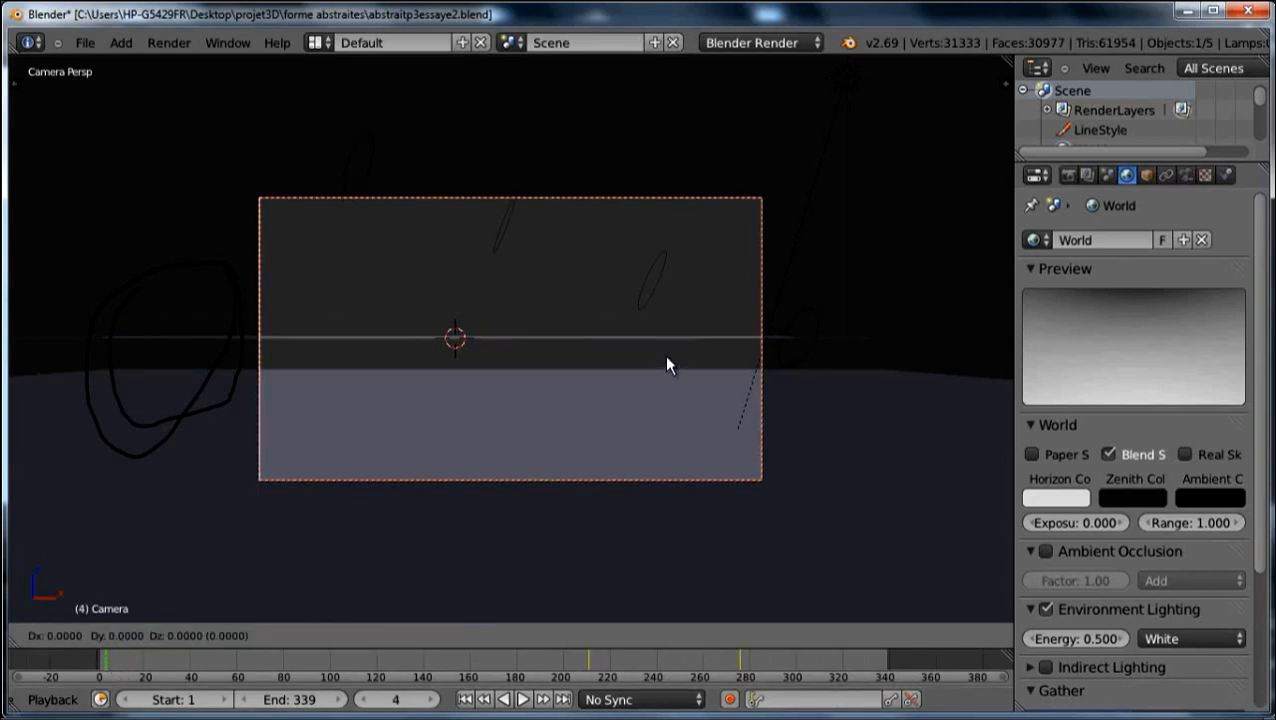
pyautogui.press('x')
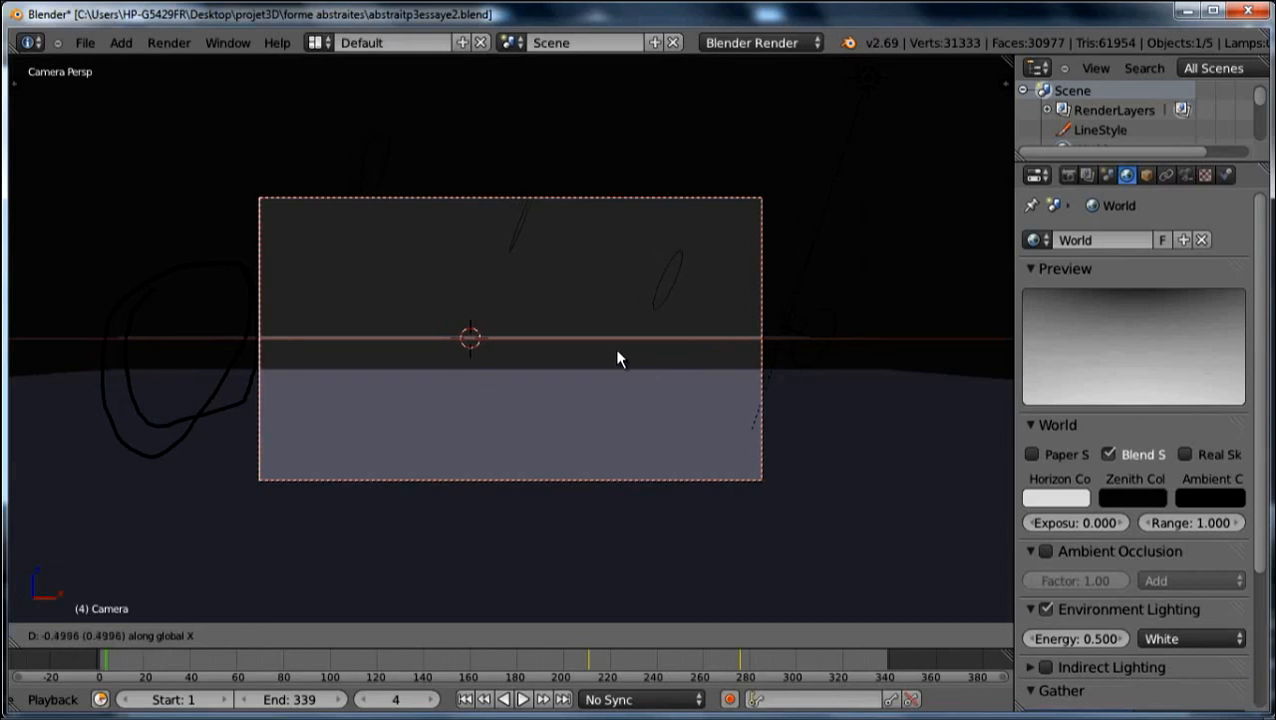
pyautogui.click(553, 338)
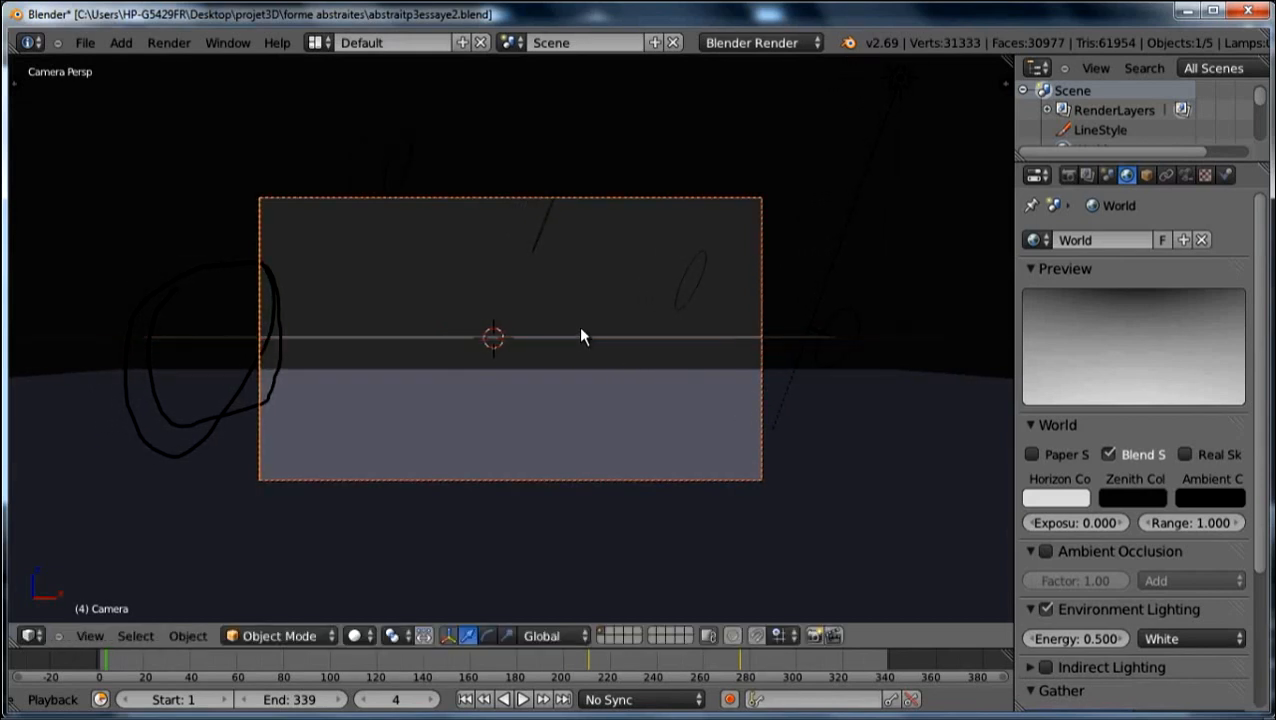
pyautogui.press('g')
pyautogui.press('y')
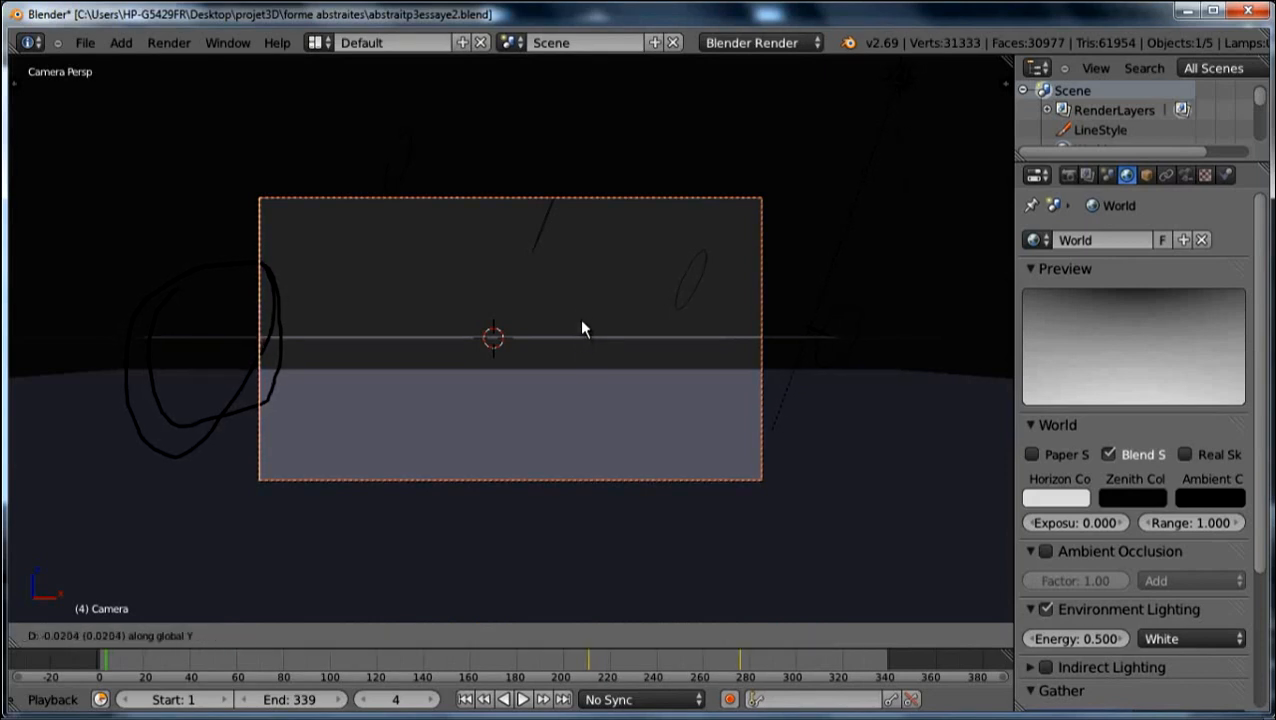
pyautogui.click(588, 268)
# Move the camera about -0.59 along global X, pull it back further along global Y, and insert a location keyframe at frame 4.
pyautogui.press('g')
pyautogui.press('x')
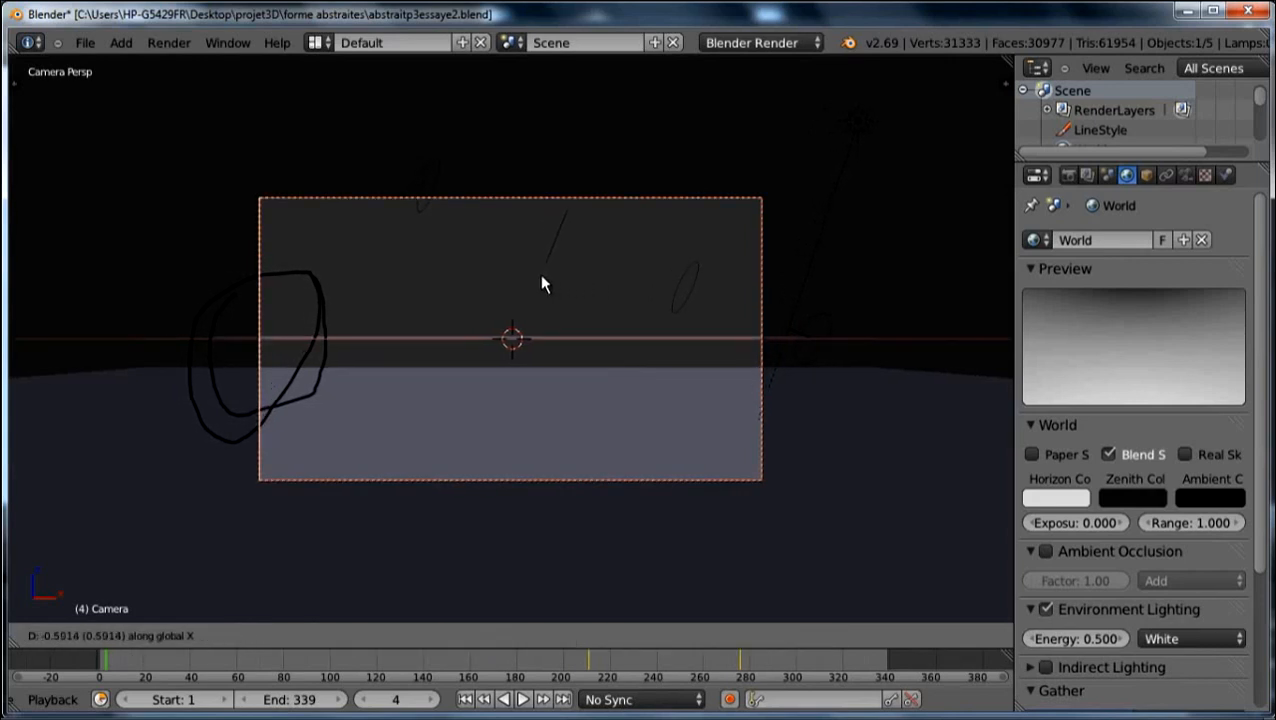
pyautogui.click(541, 278)
pyautogui.press('g')
pyautogui.press('y')
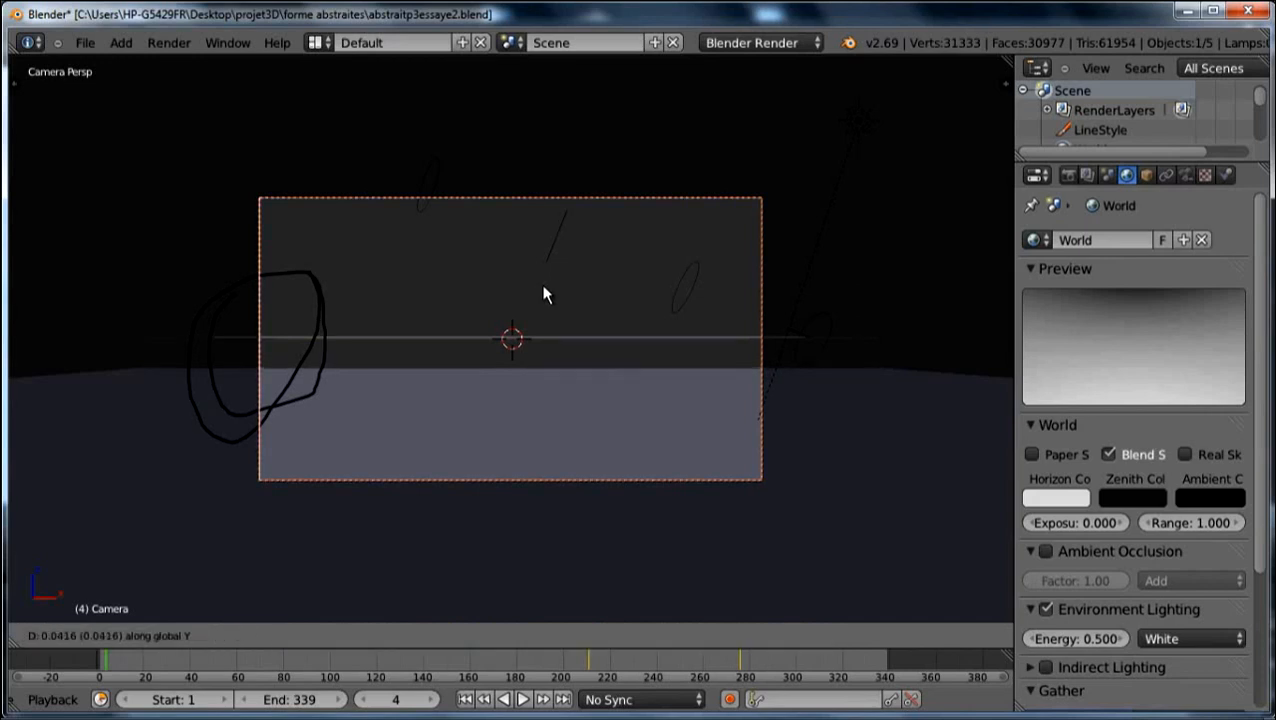
pyautogui.click(543, 231)
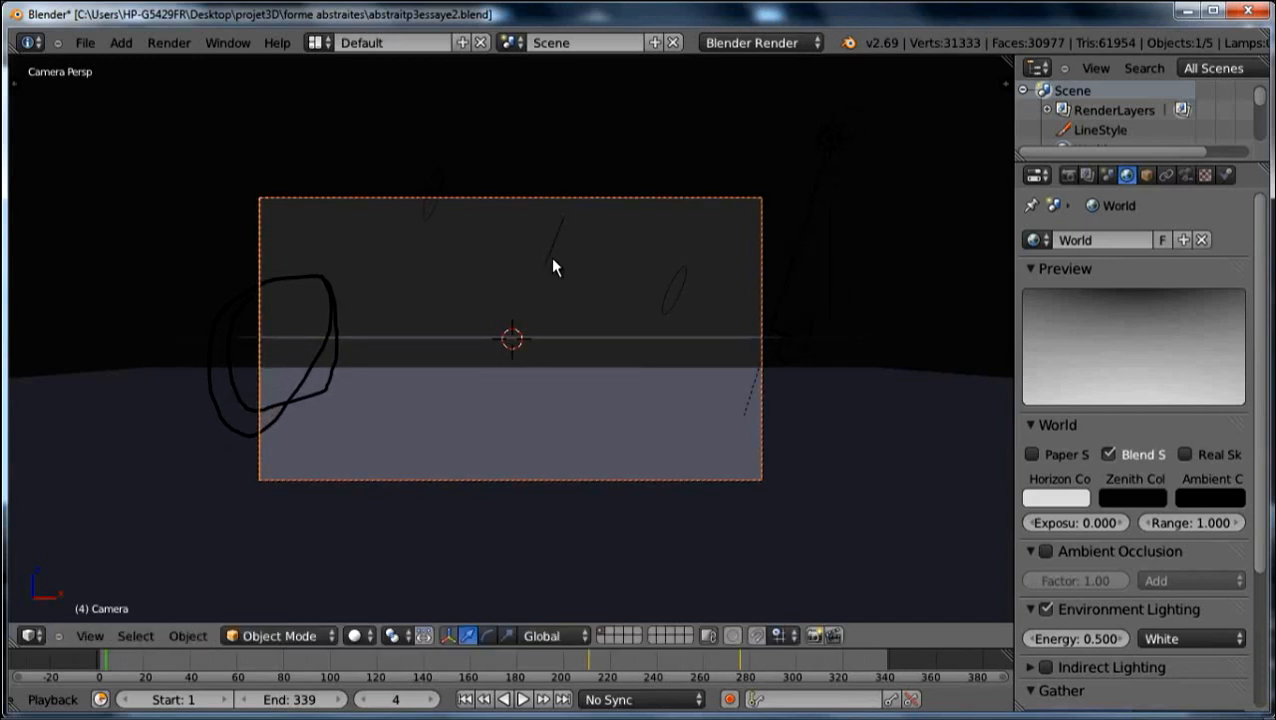
pyautogui.press('i')
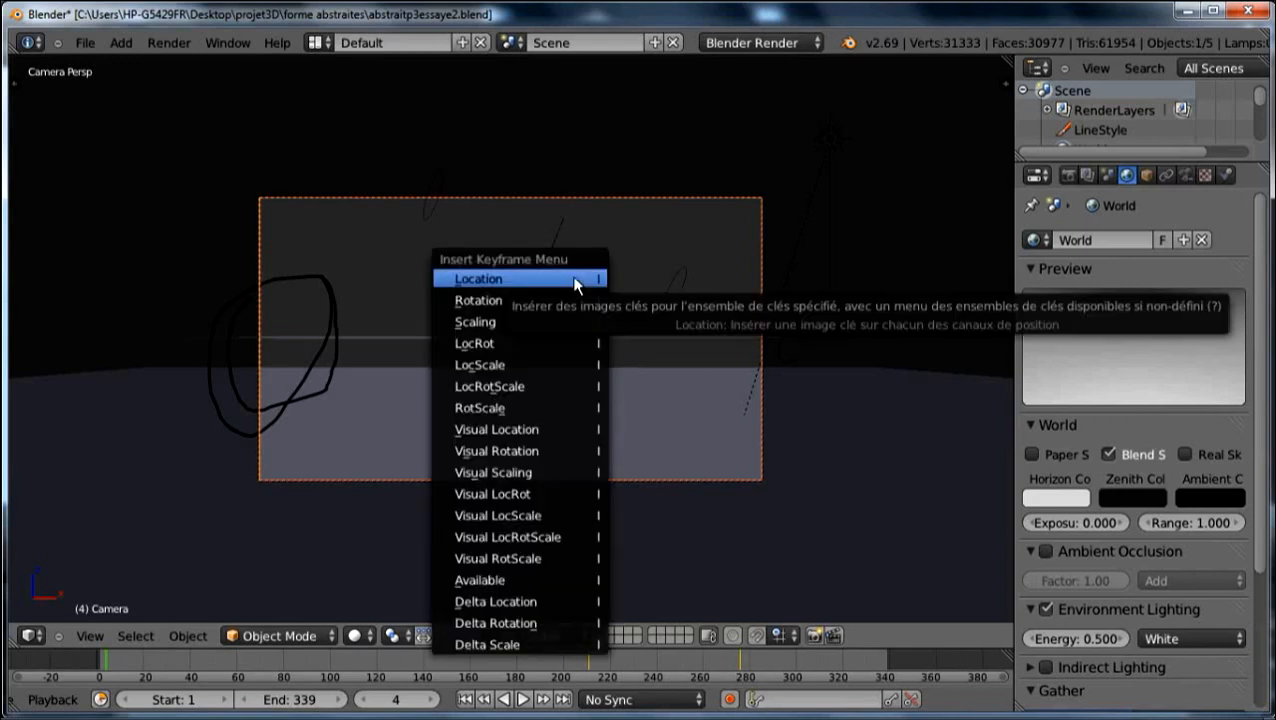
pyautogui.click(574, 286)
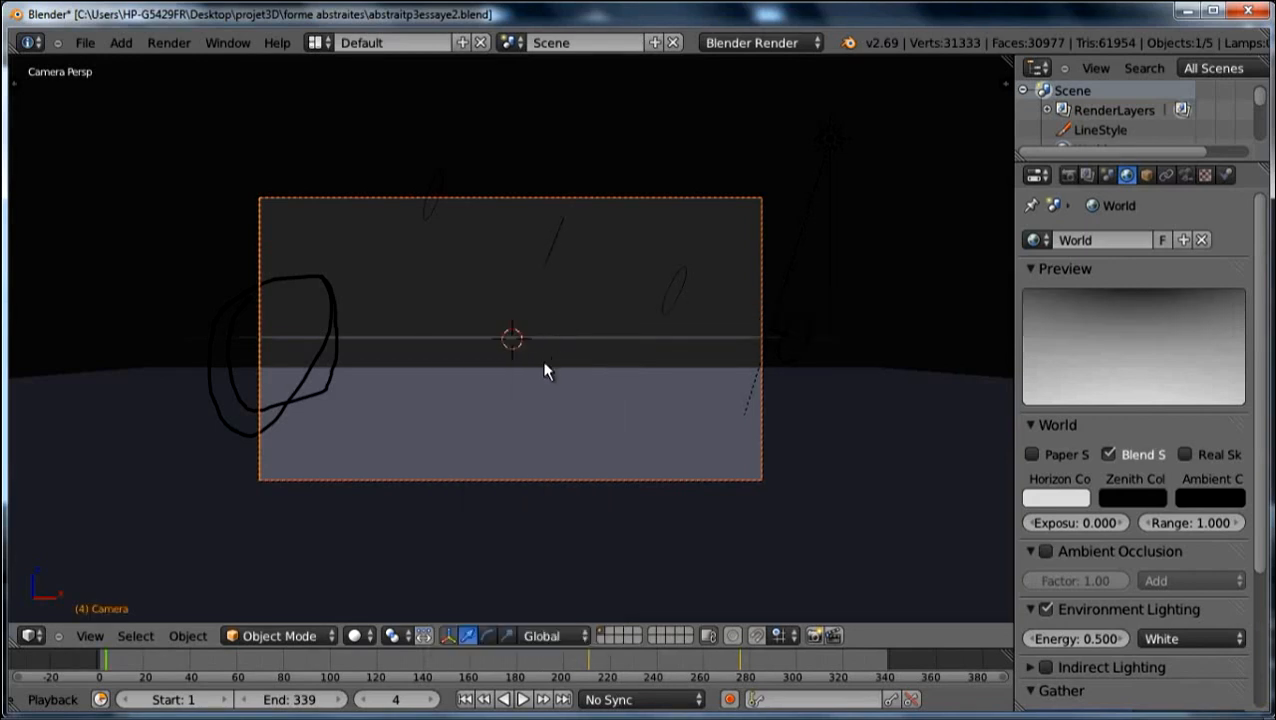
# At frame 338, pull the camera back along the global Y axis to fit more of the strip and insert a location keyframe.
pyautogui.moveTo(119, 667); pyautogui.dragTo(886, 679)
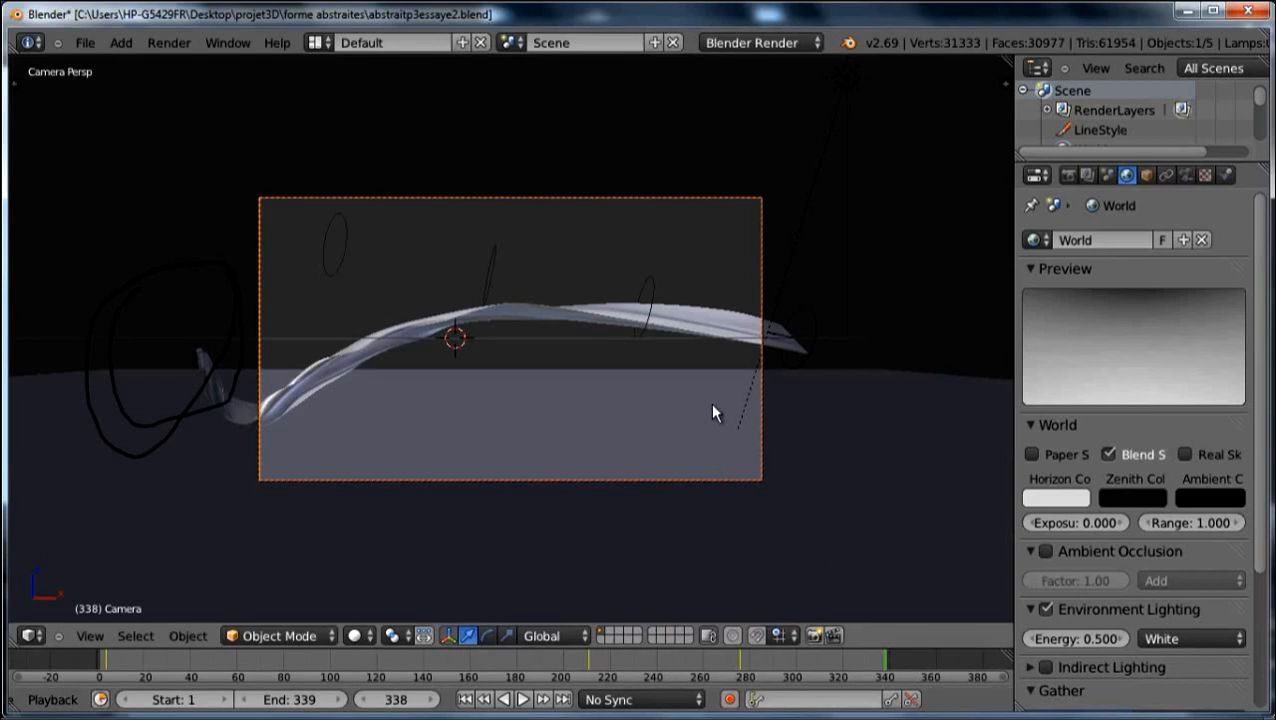
pyautogui.press('g')
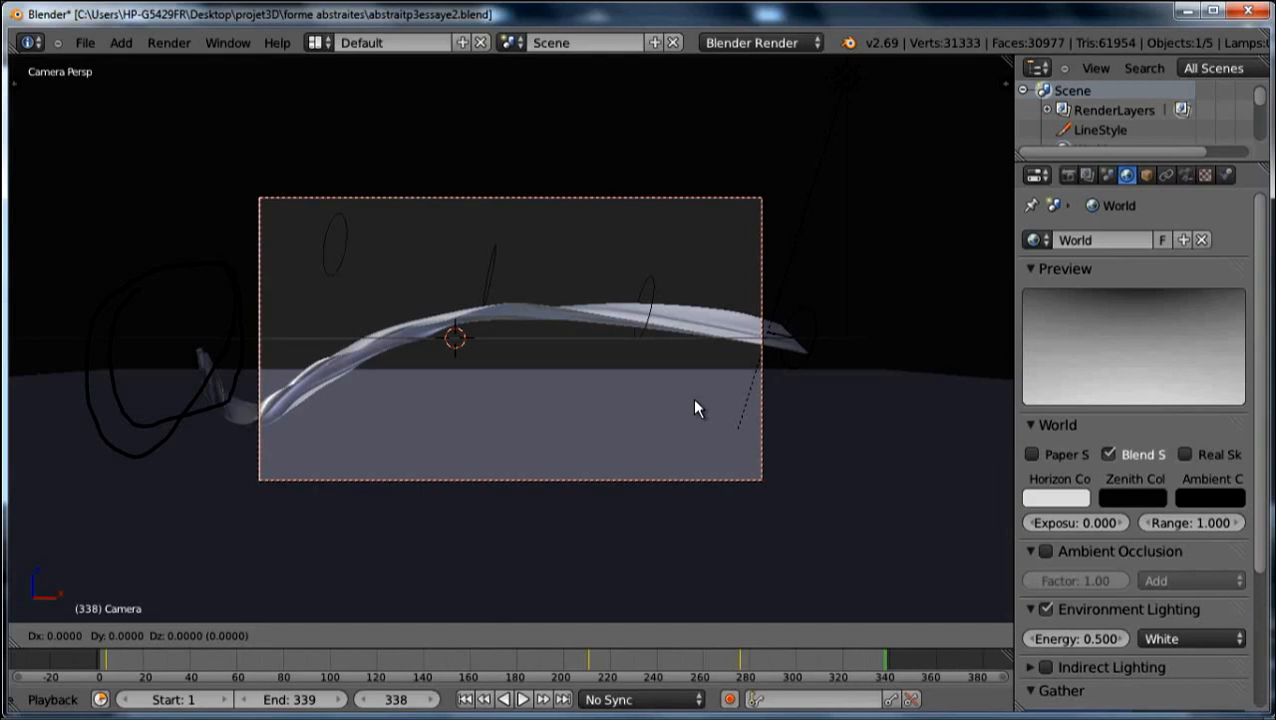
pyautogui.press('y')
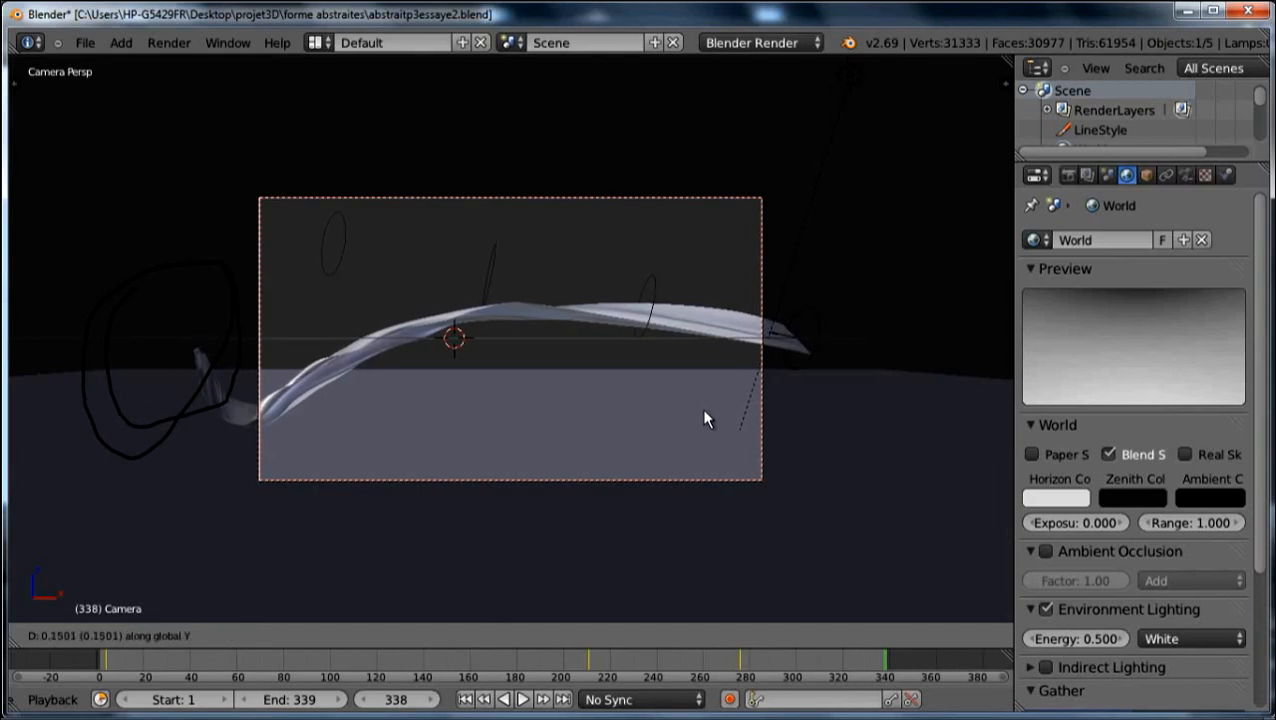
pyautogui.click(684, 321)
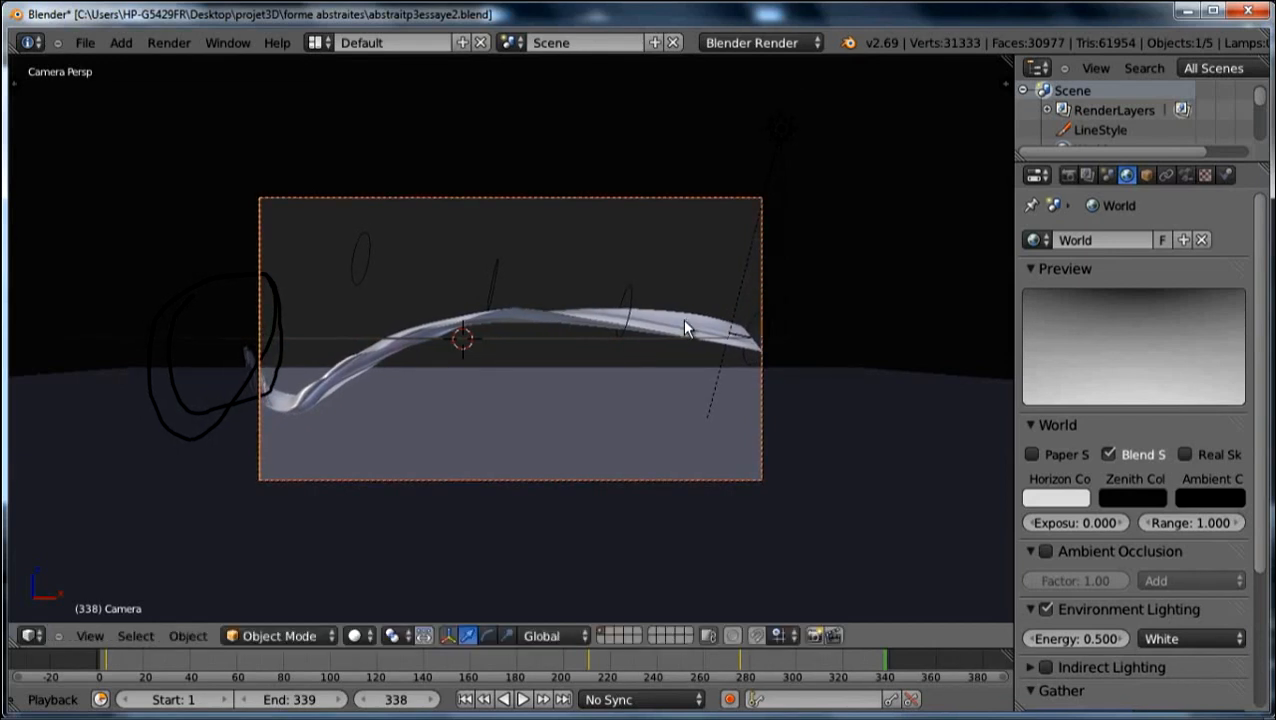
pyautogui.press('i')
pyautogui.click(708, 385)
# Scrub back to frame 169 and examine the scene's render dimensions, including the resolution and its percentage scale.
pyautogui.moveTo(878, 652); pyautogui.dragTo(492, 665)
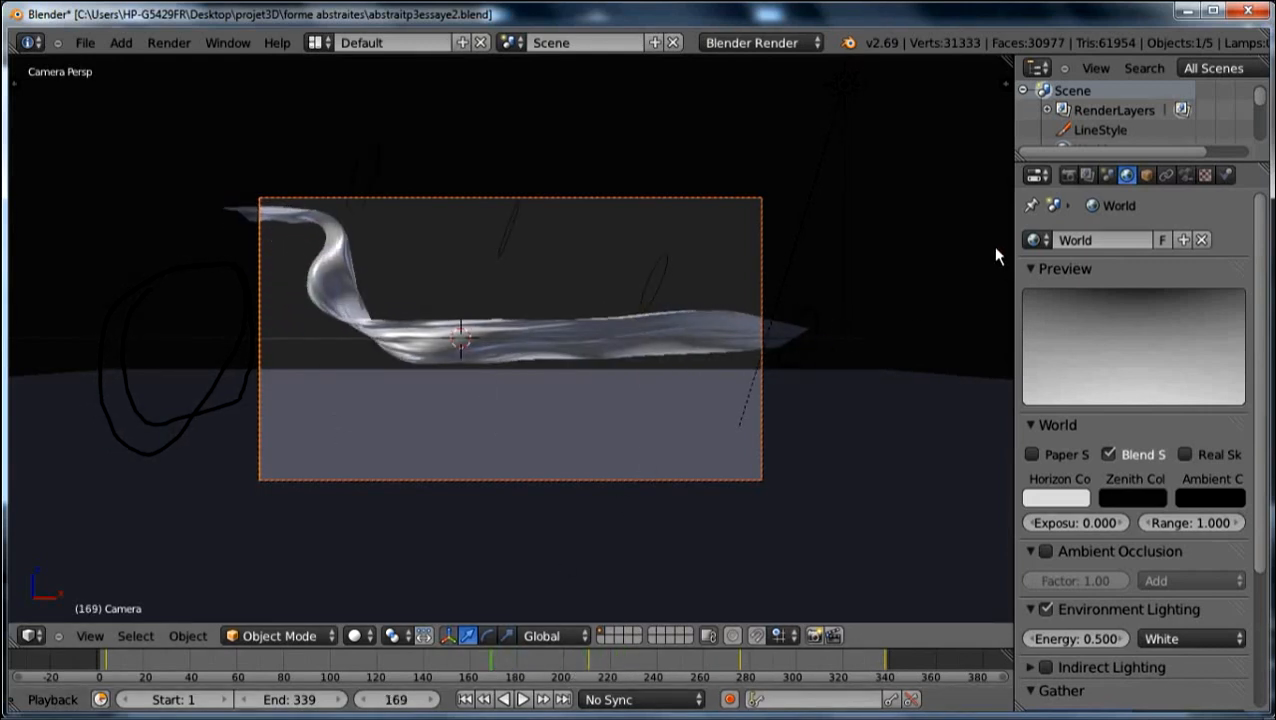
pyautogui.click(1069, 176)
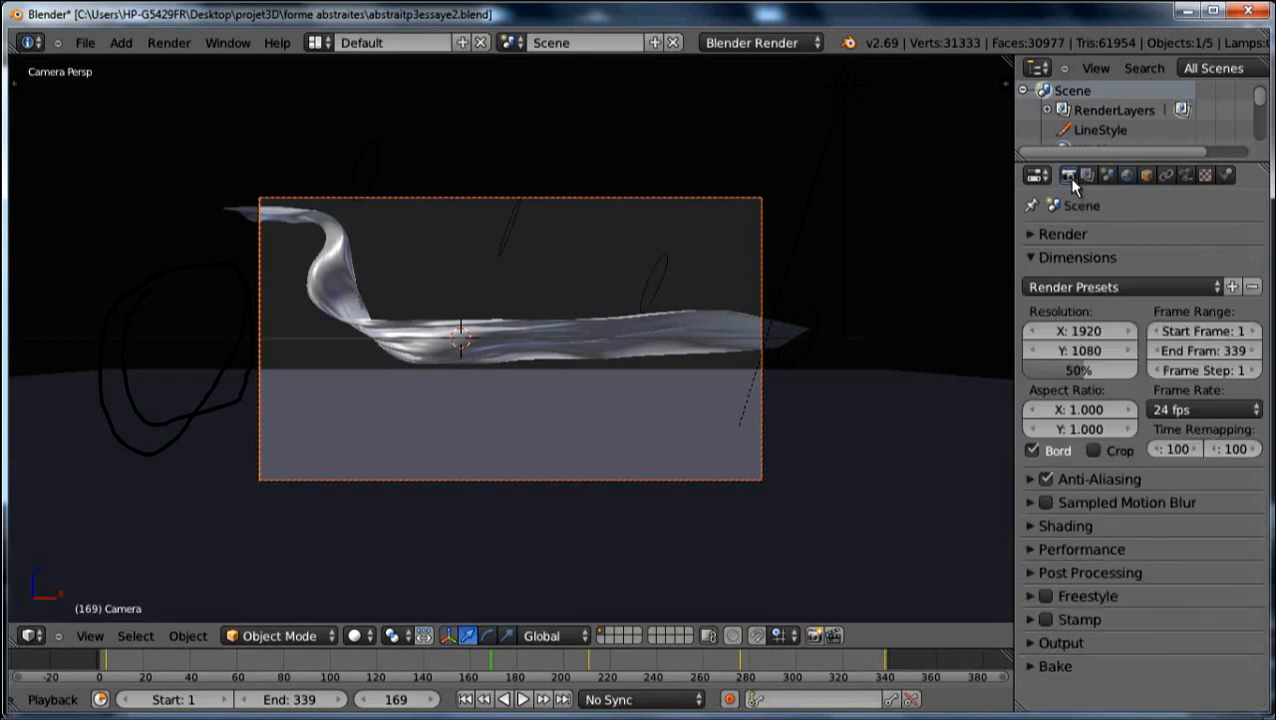
pyautogui.click(1044, 259)
pyautogui.click(1035, 235)
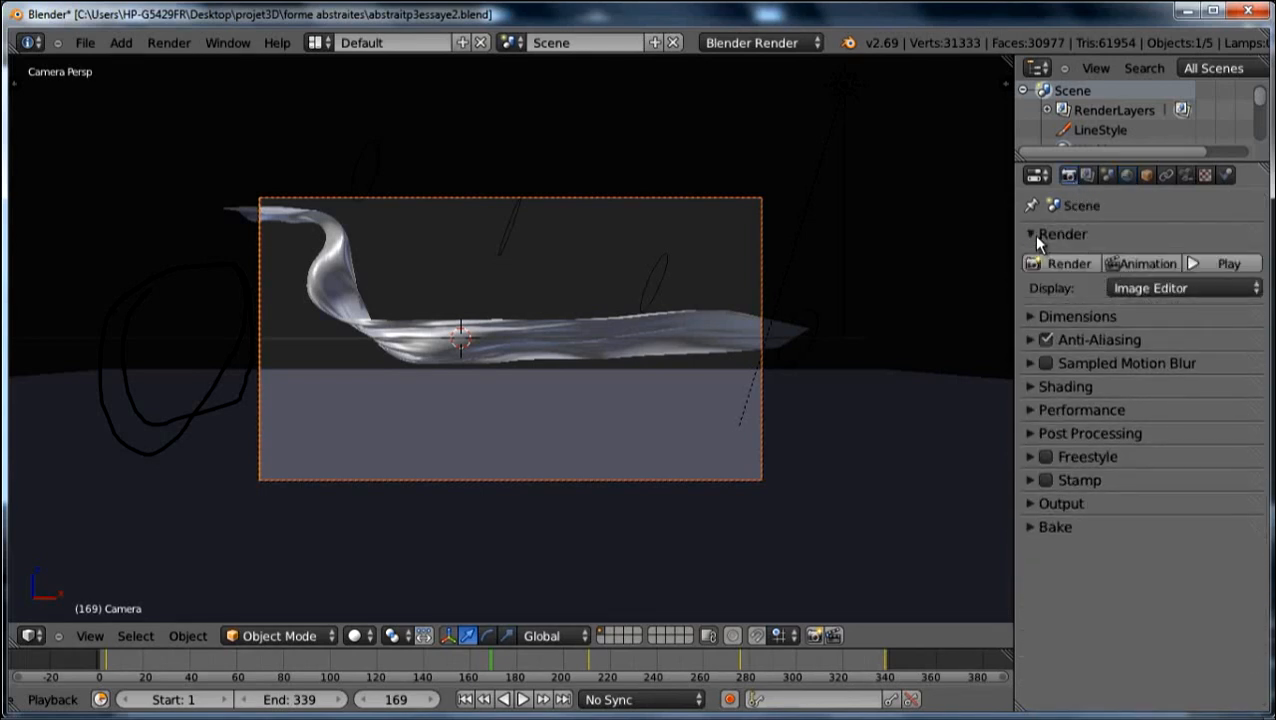
pyautogui.click(1033, 234)
pyautogui.click(1027, 231)
pyautogui.click(1030, 317)
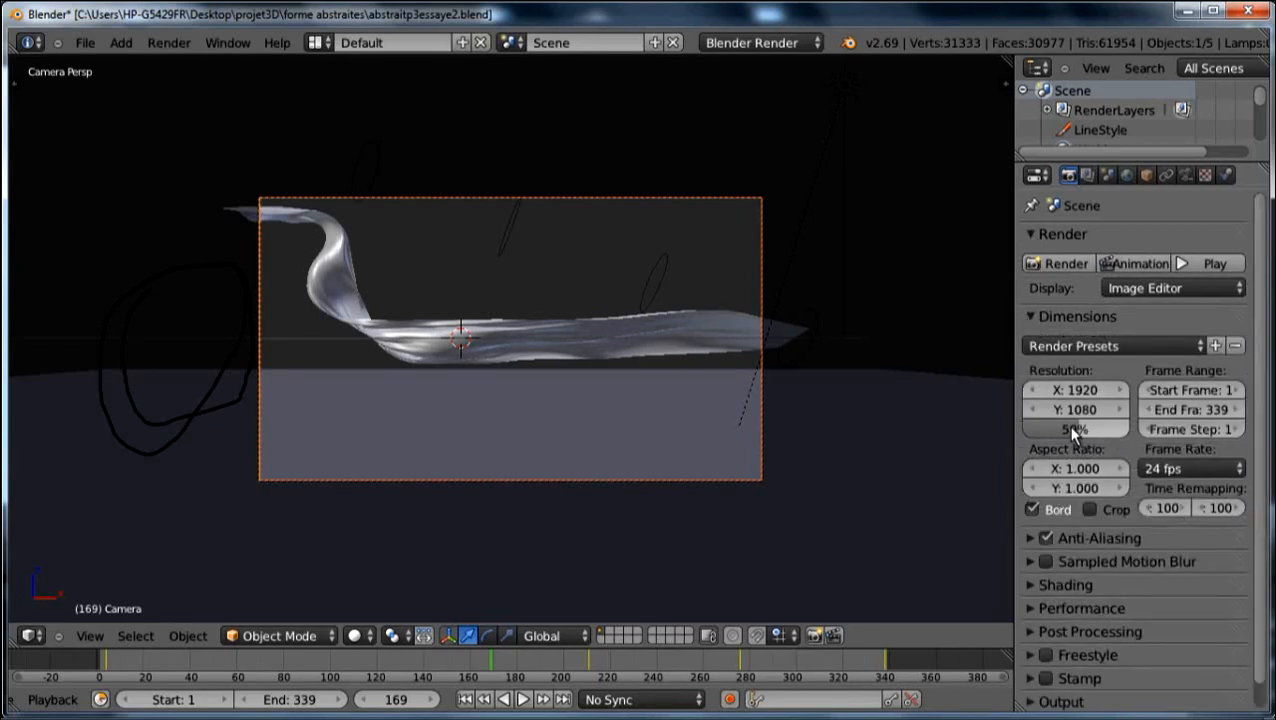
pyautogui.moveTo(1061, 427); pyautogui.dragTo(1072, 428)
pyautogui.click(1042, 316)
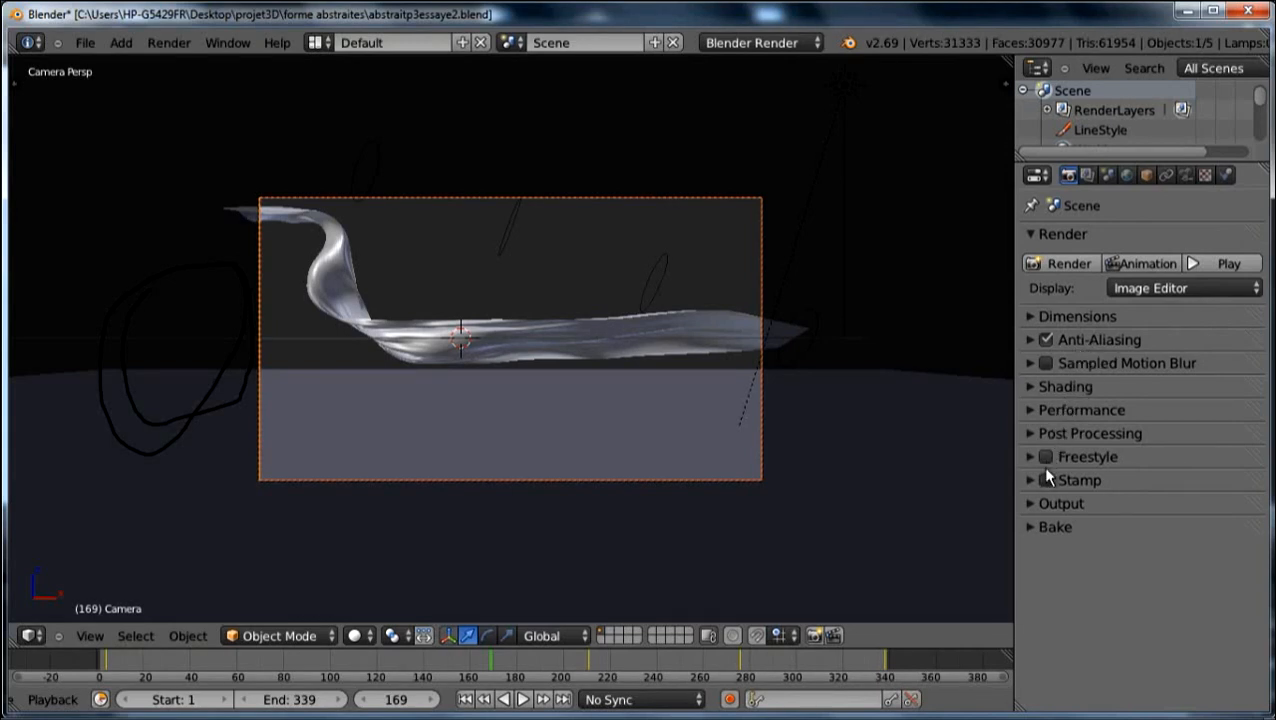
# Examine the render output settings: the destination folder, the available file formats and the PNG compression.
pyautogui.click(1072, 506)
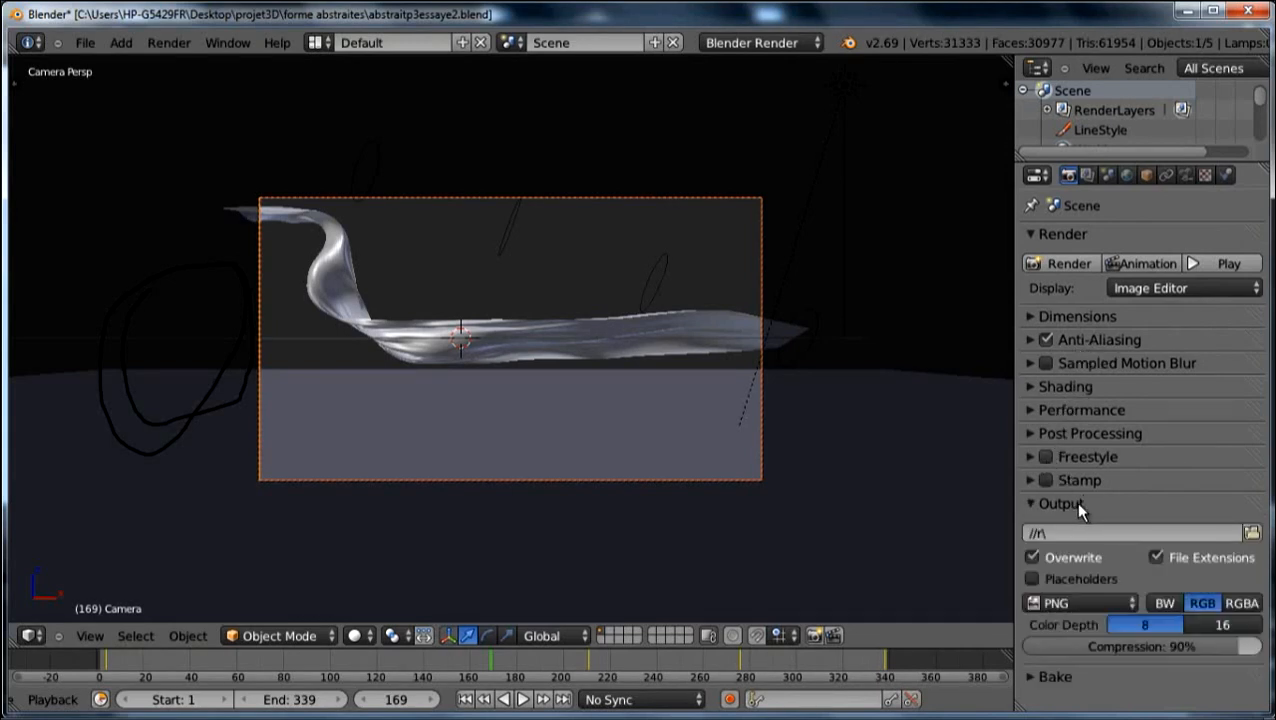
pyautogui.click(1251, 535)
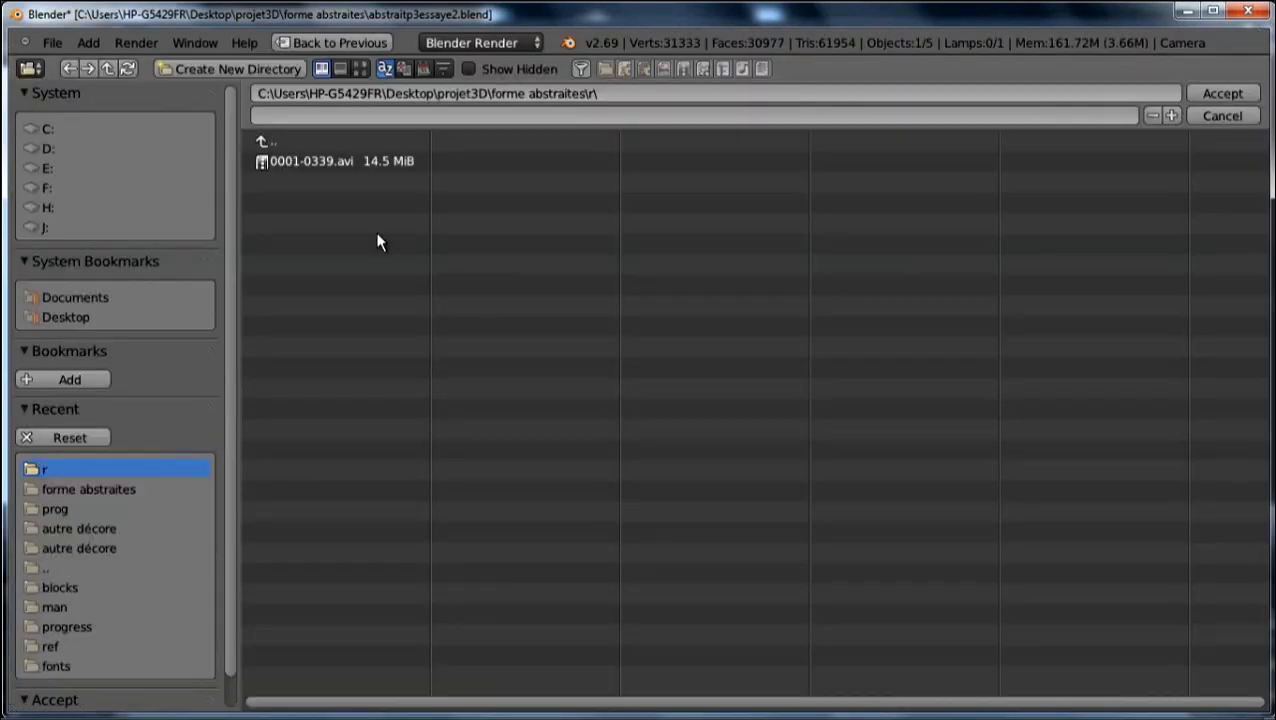
pyautogui.click(1221, 117)
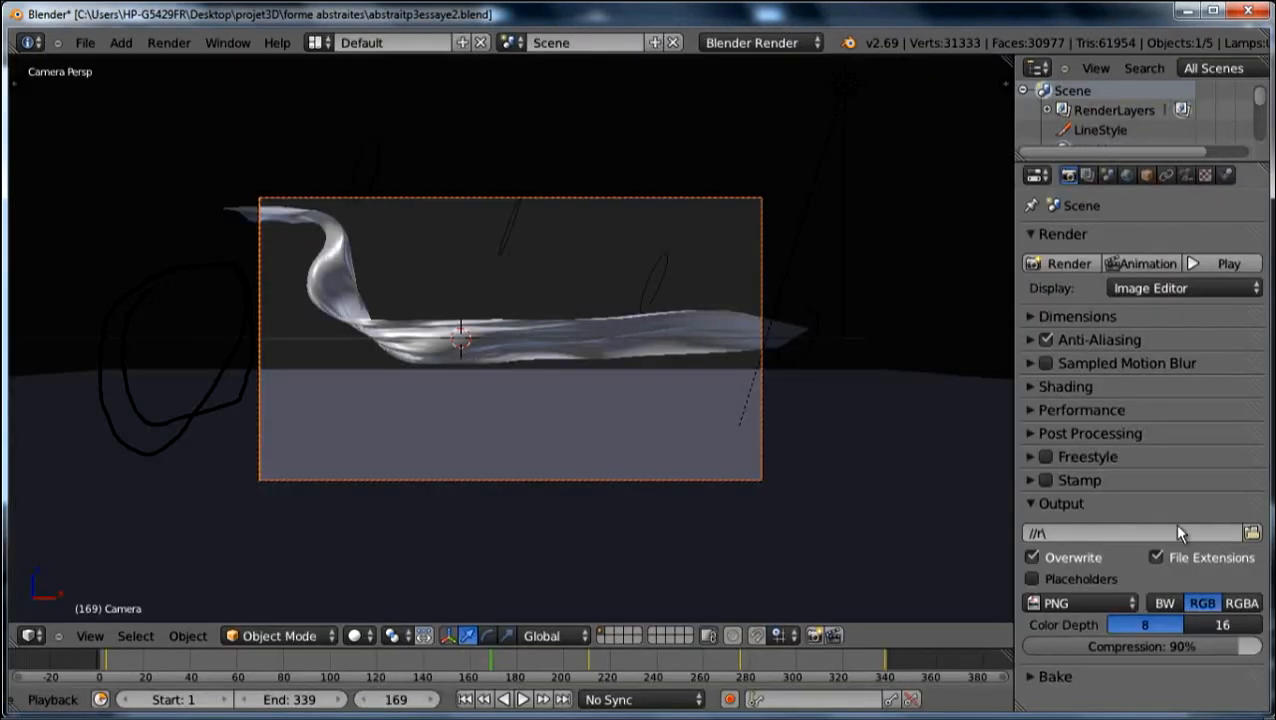
pyautogui.click(1074, 604)
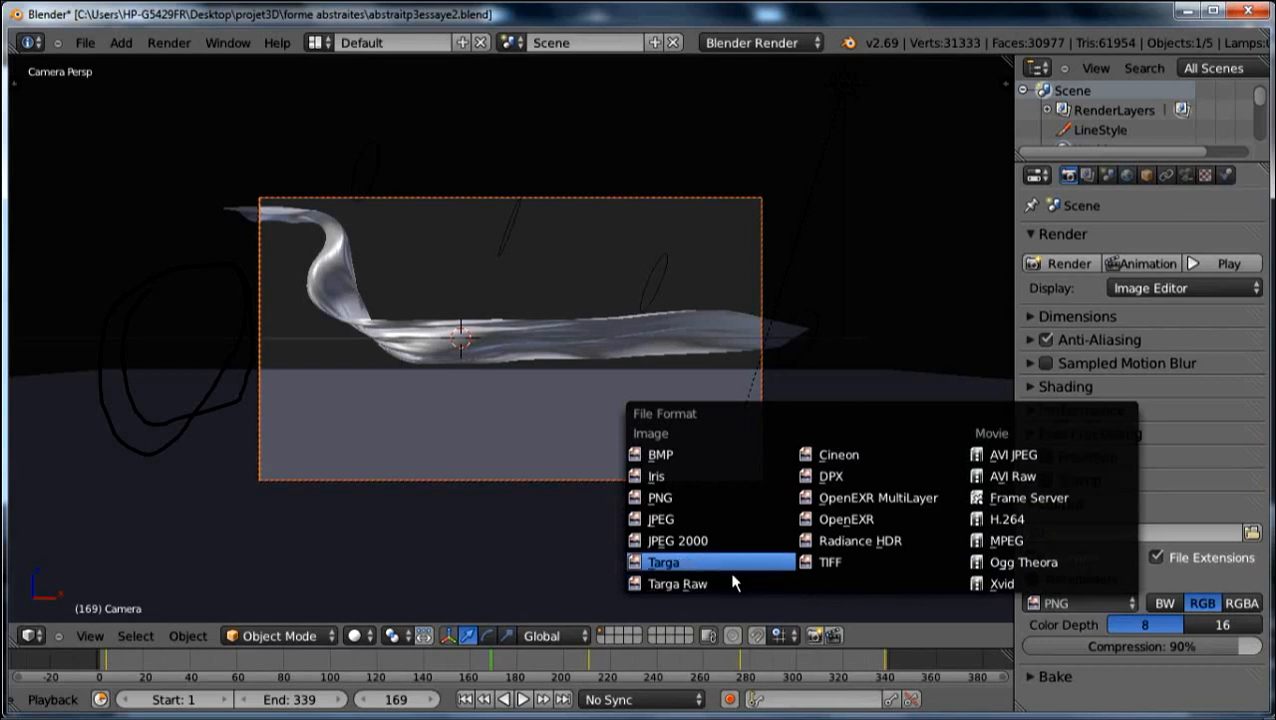
pyautogui.click(1043, 603)
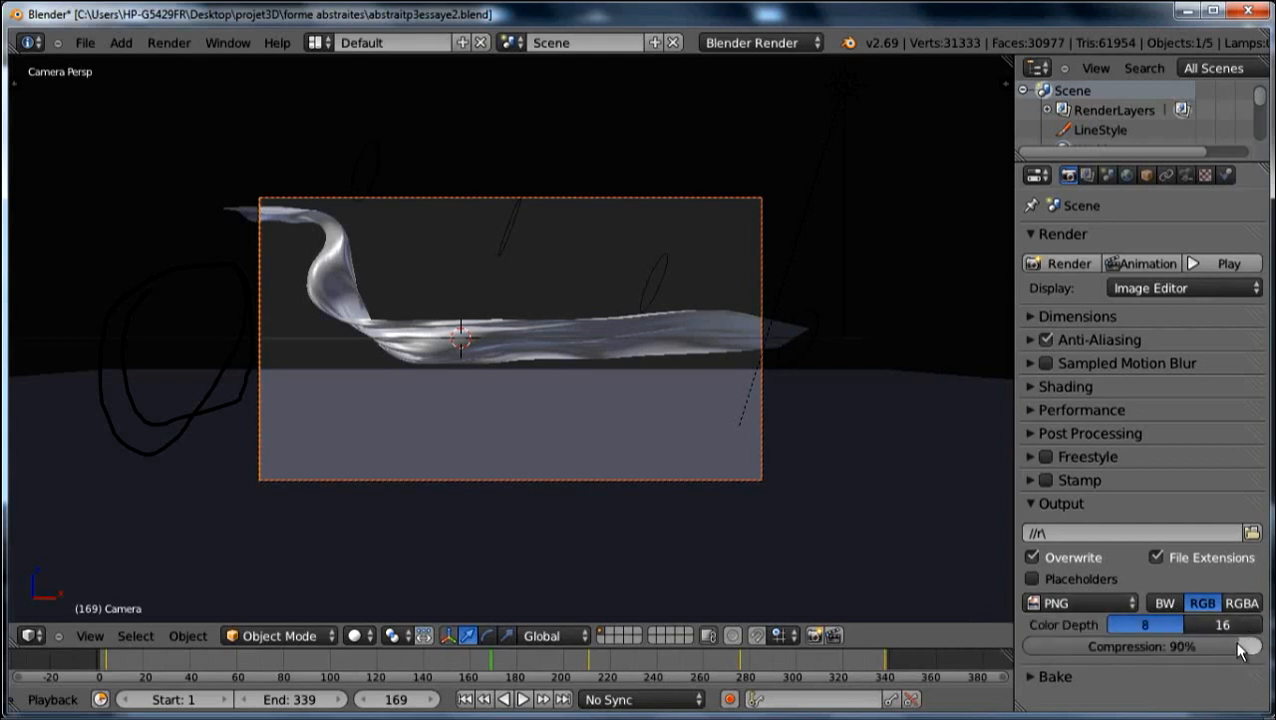
pyautogui.moveTo(1240, 646); pyautogui.dragTo(1262, 646)
pyautogui.click(1068, 505)
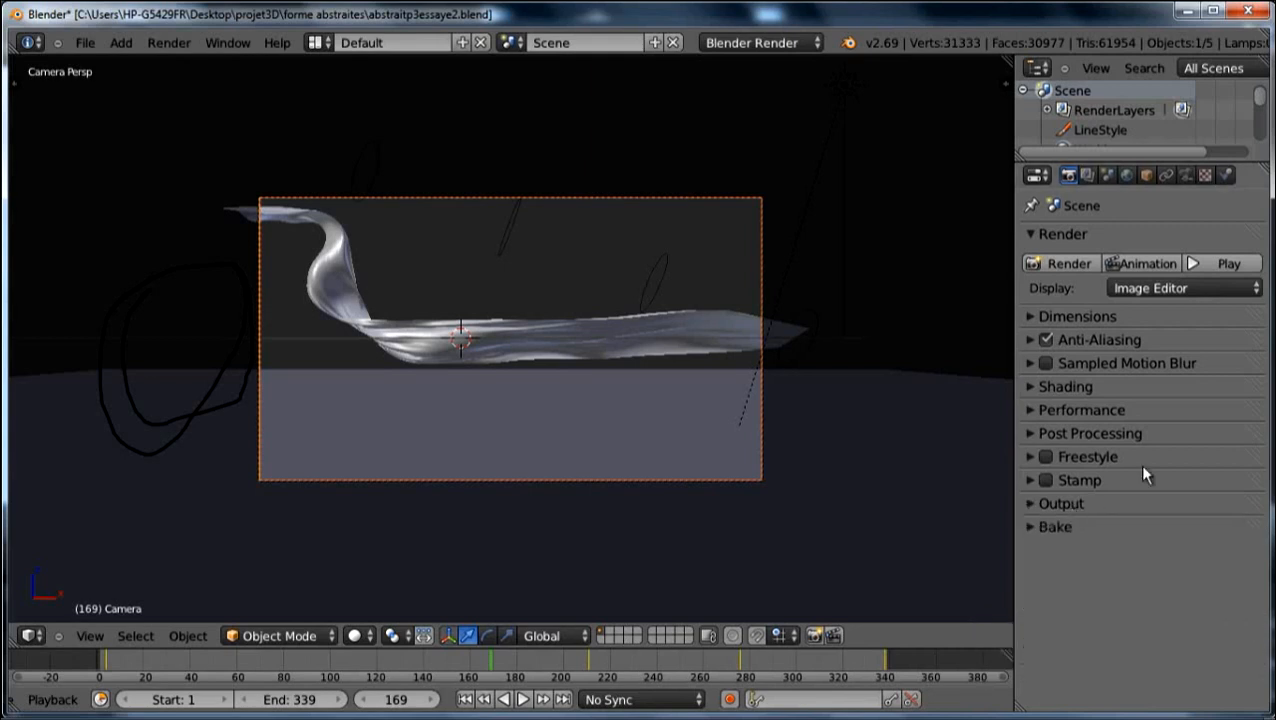